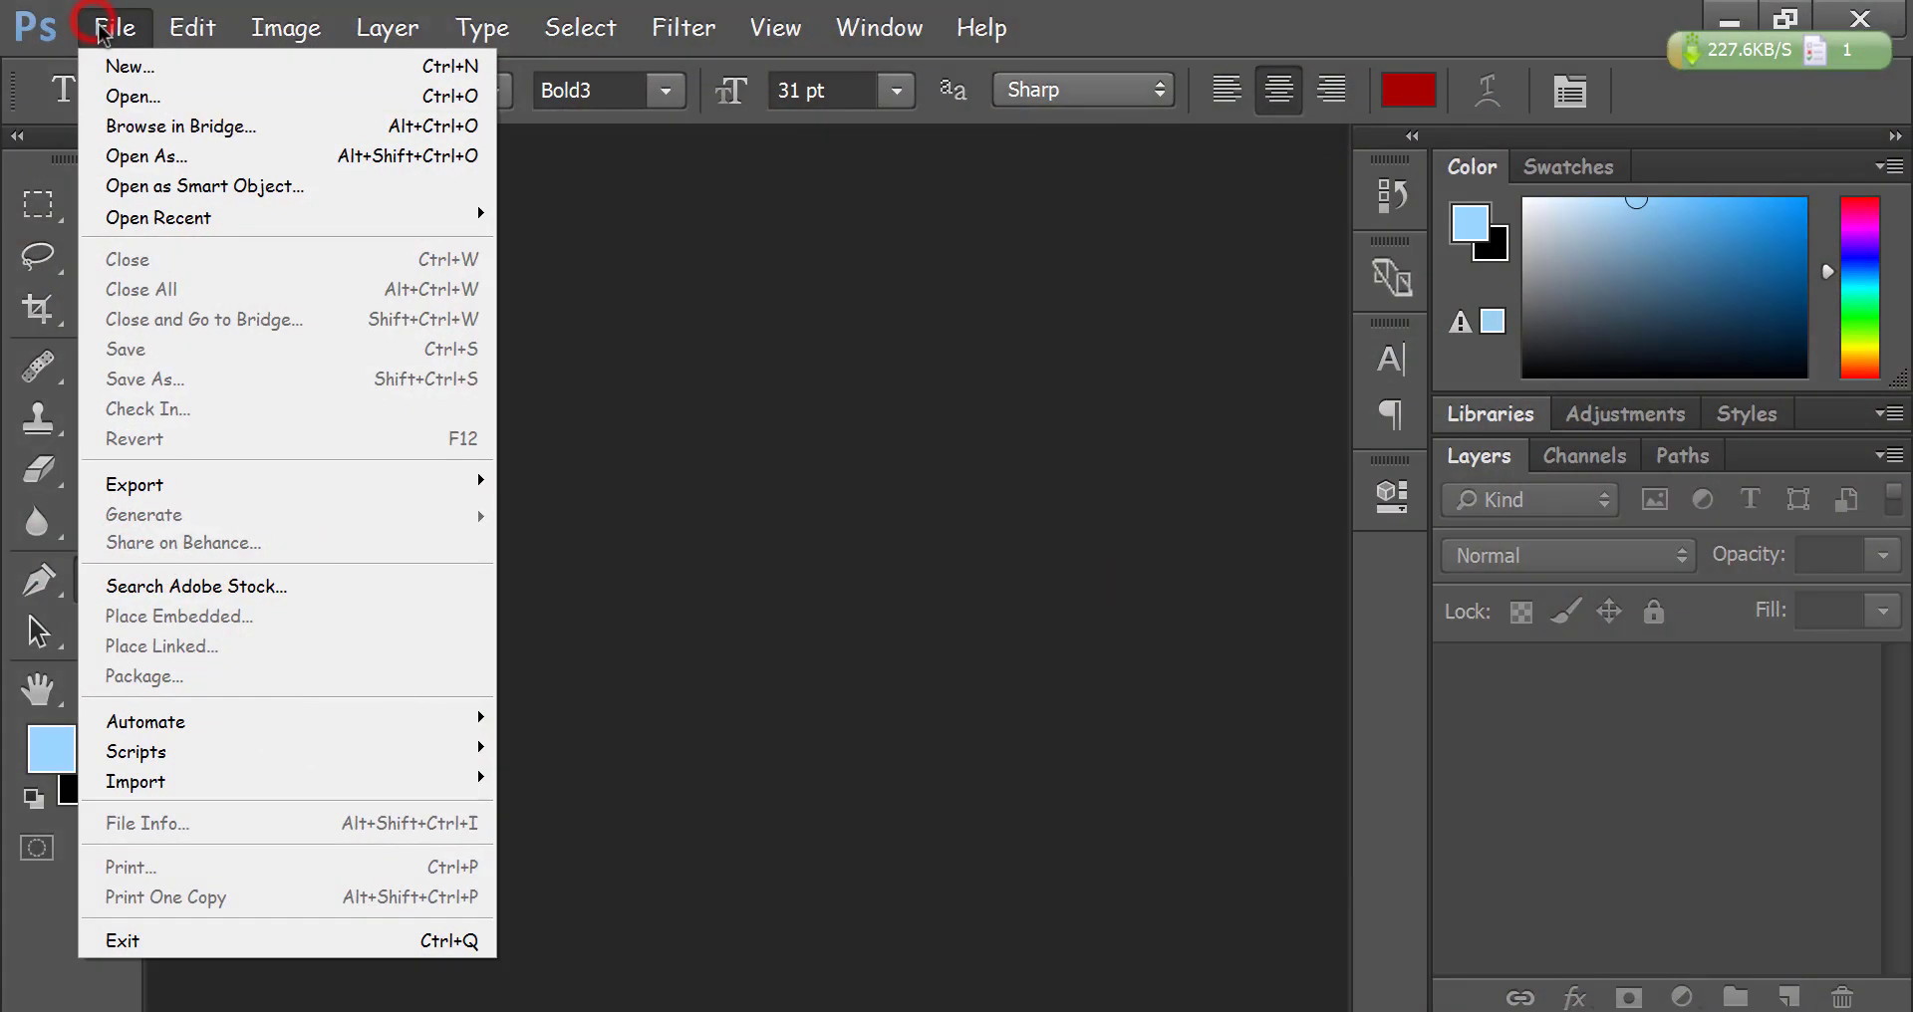
Step: Create a new white-background document, 2560 × 1440 px at 300 ppi
click(150, 65)
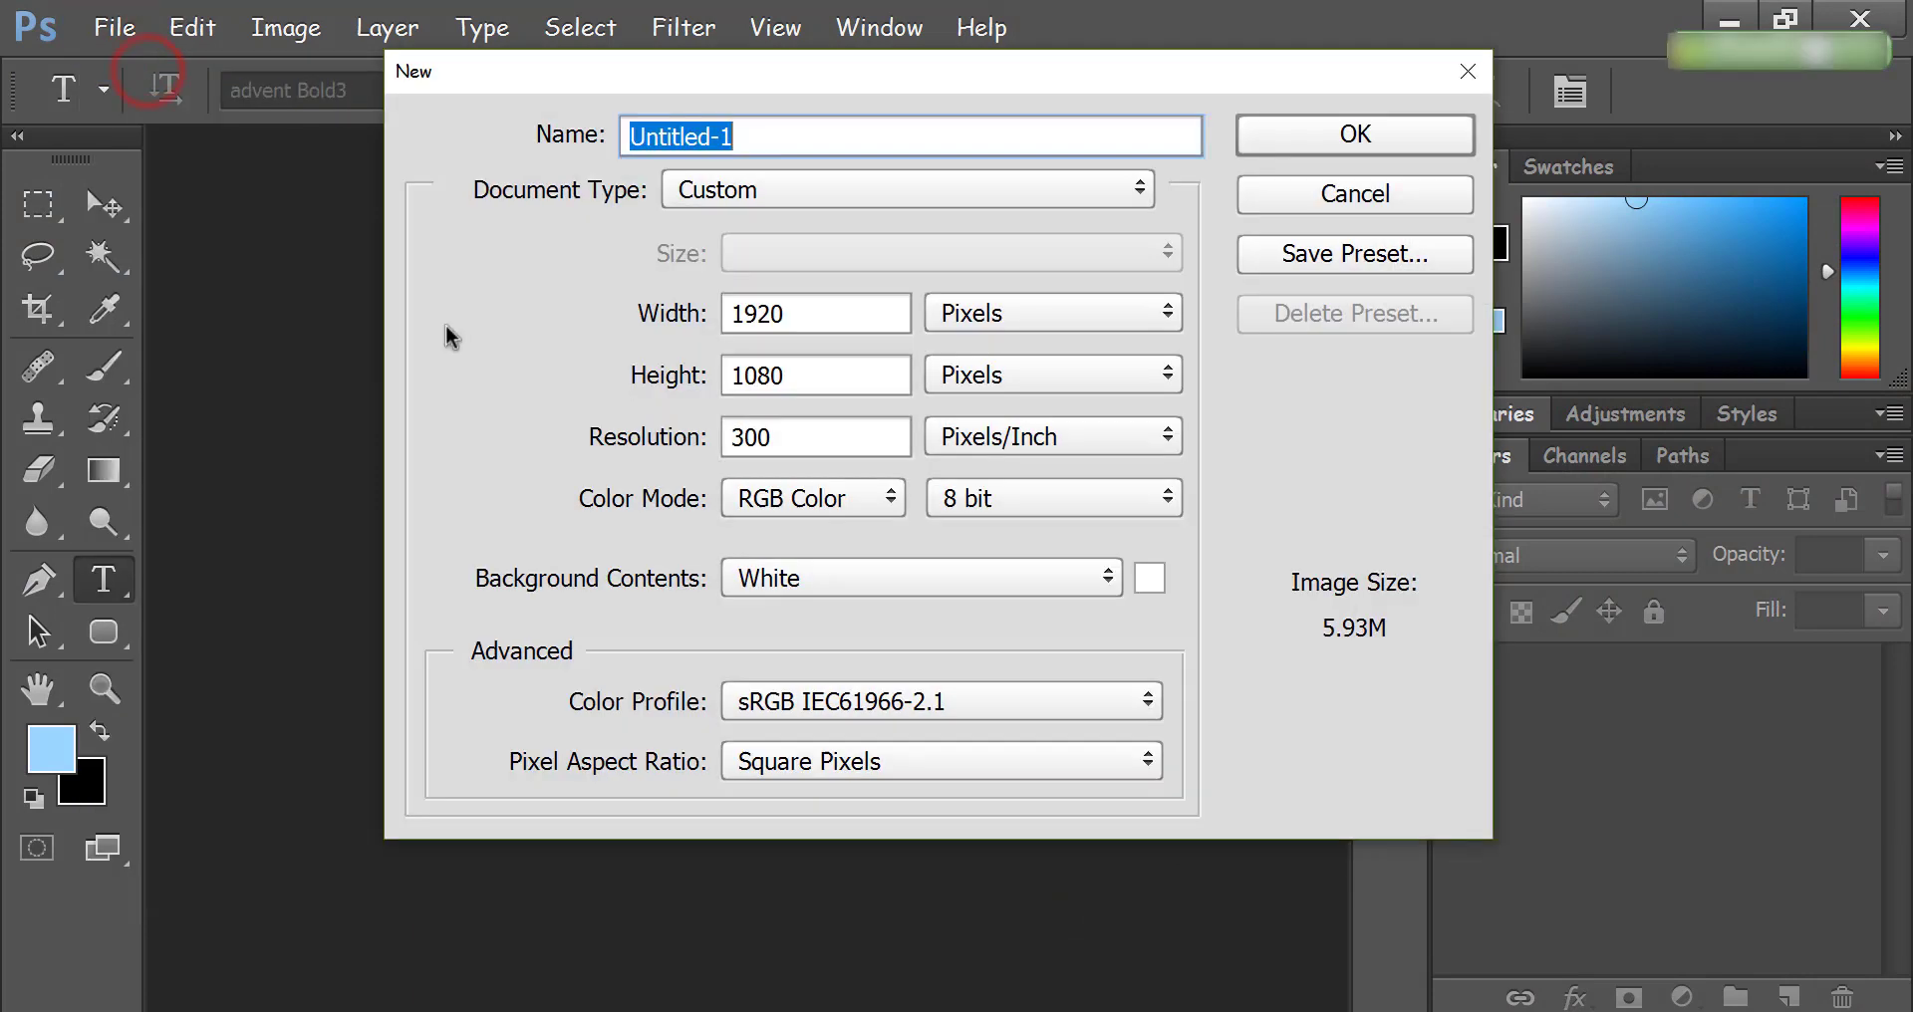
click(819, 312)
double_click(791, 312)
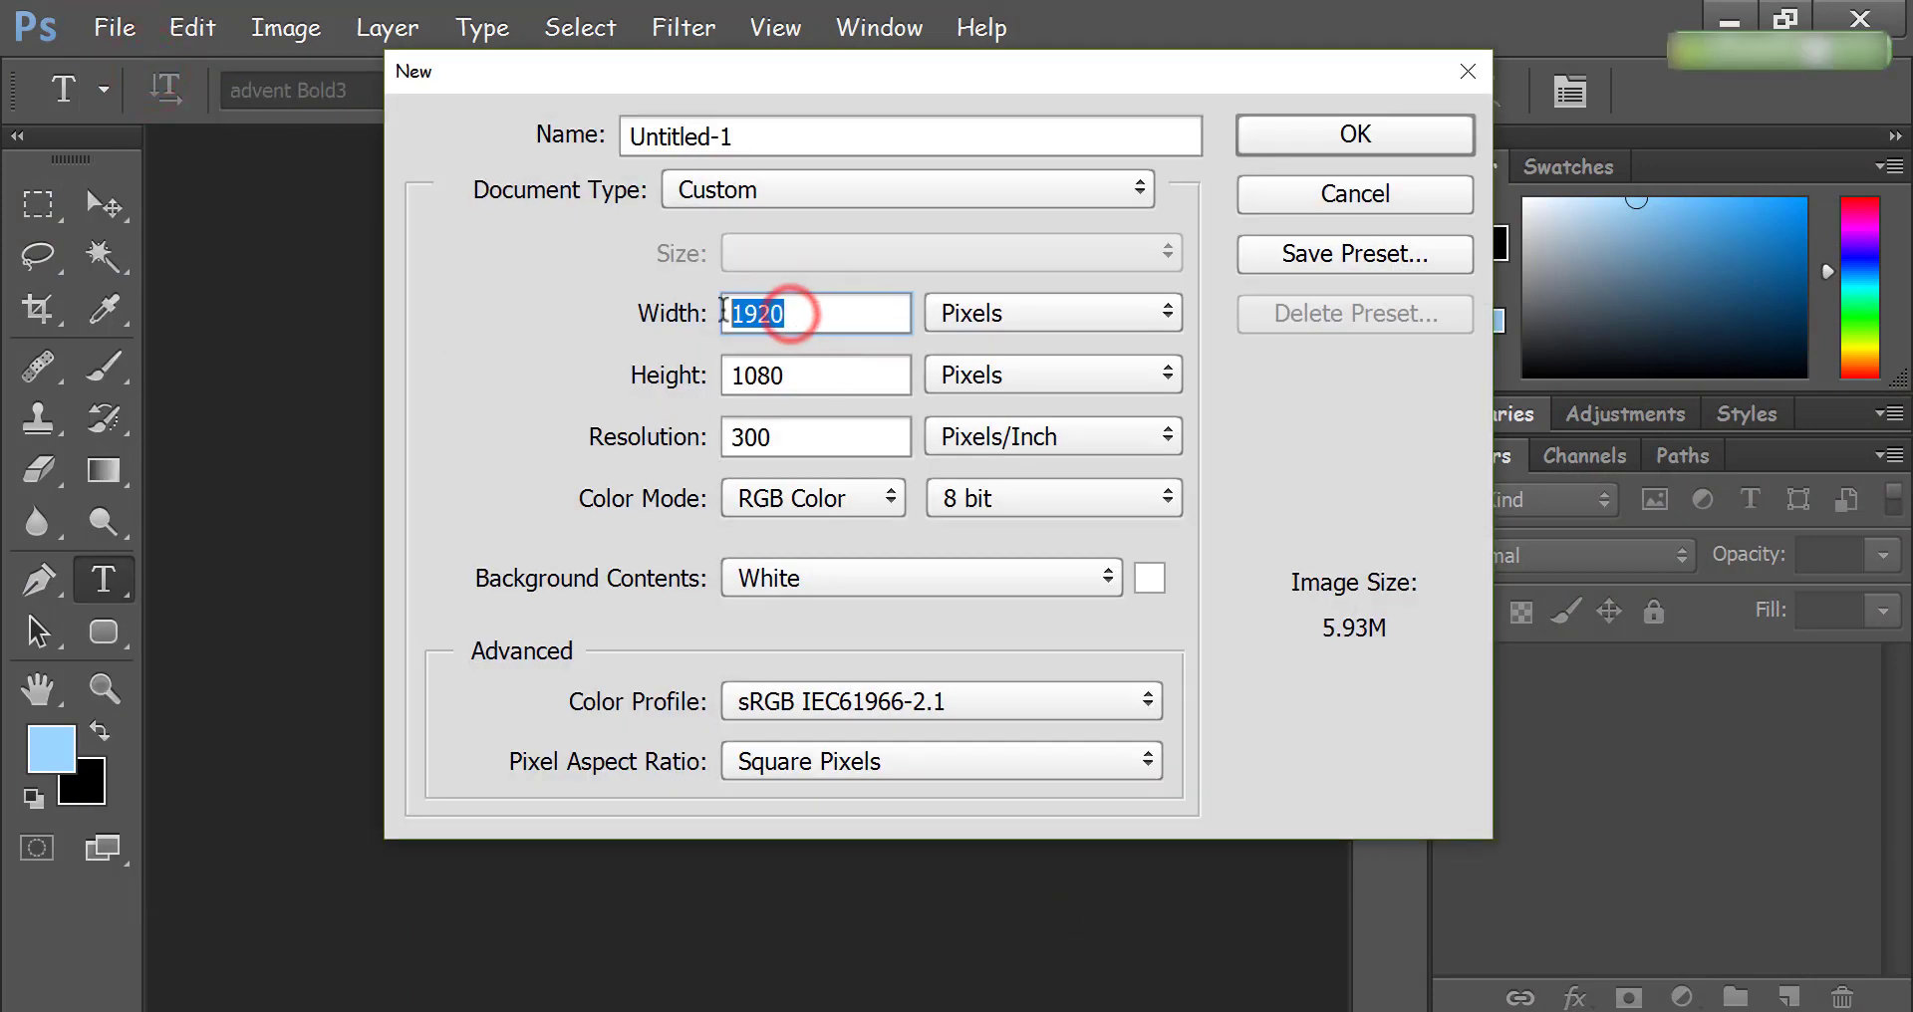
text(256)
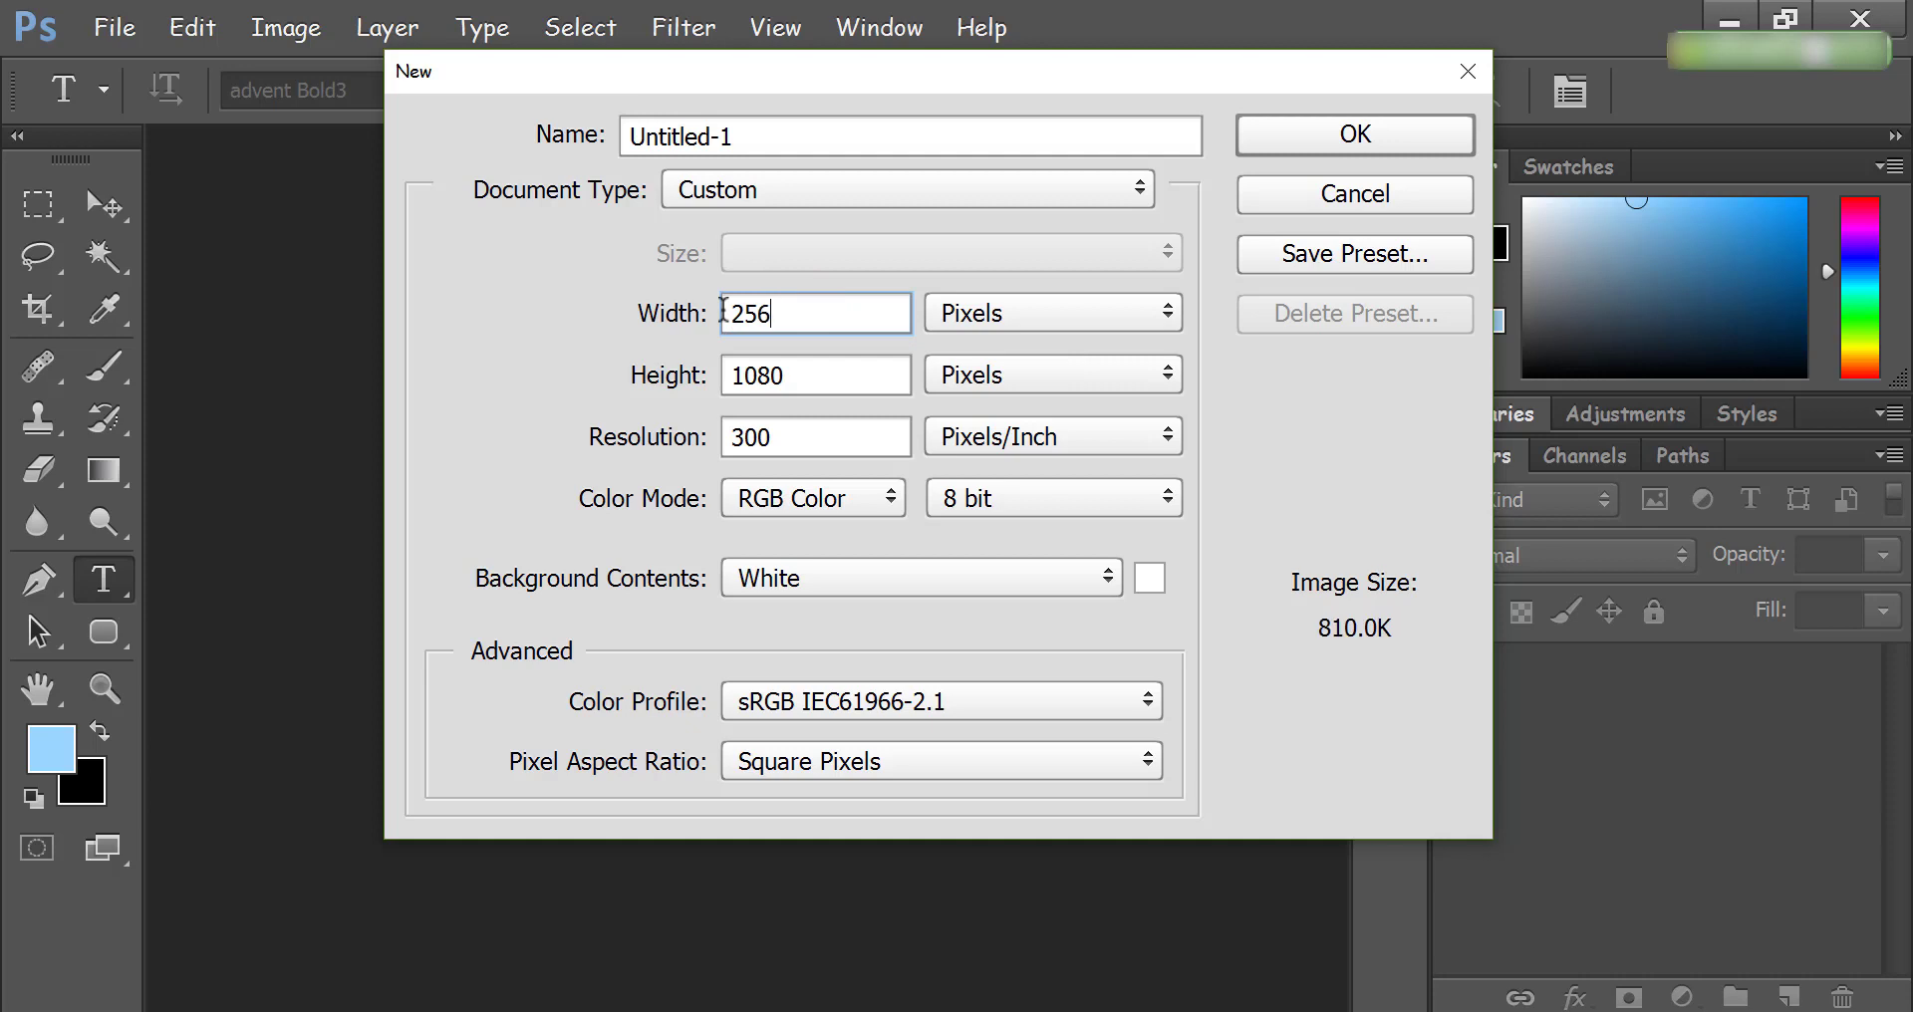
text(0)
key(Tab)
key(Tab)
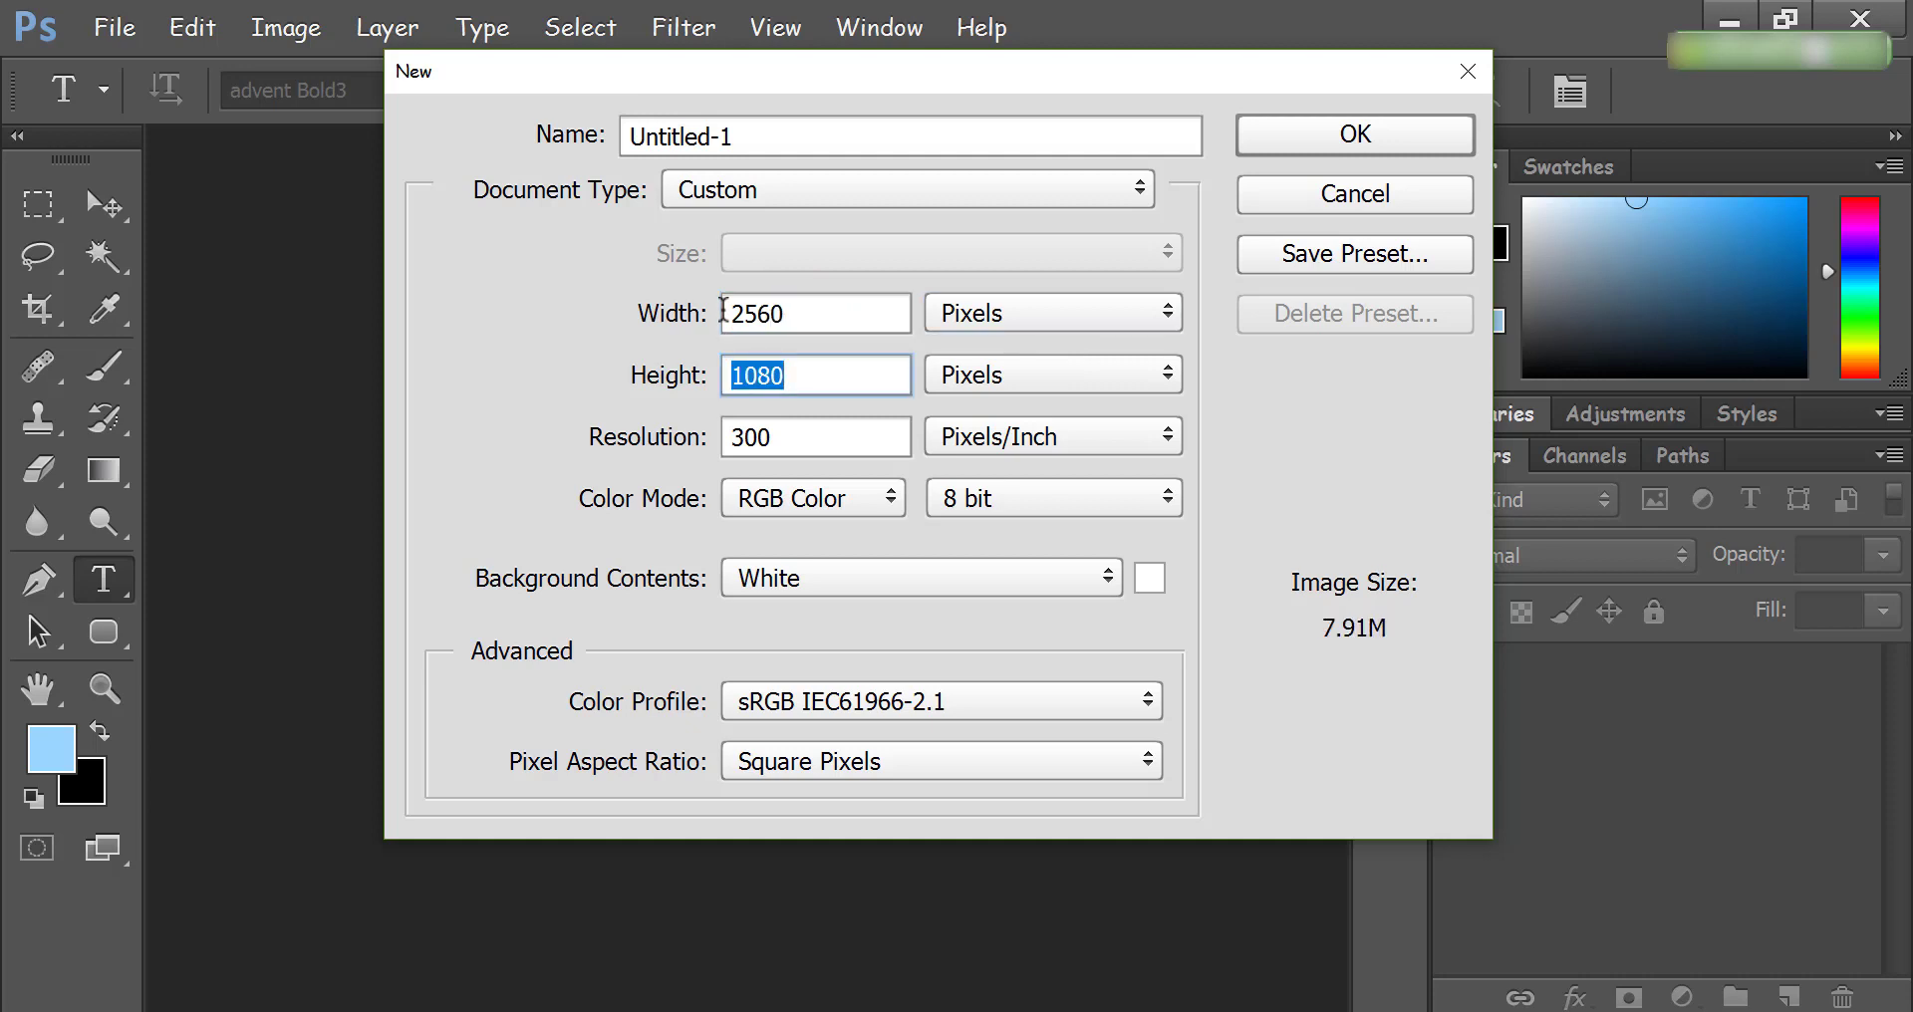
text(1)
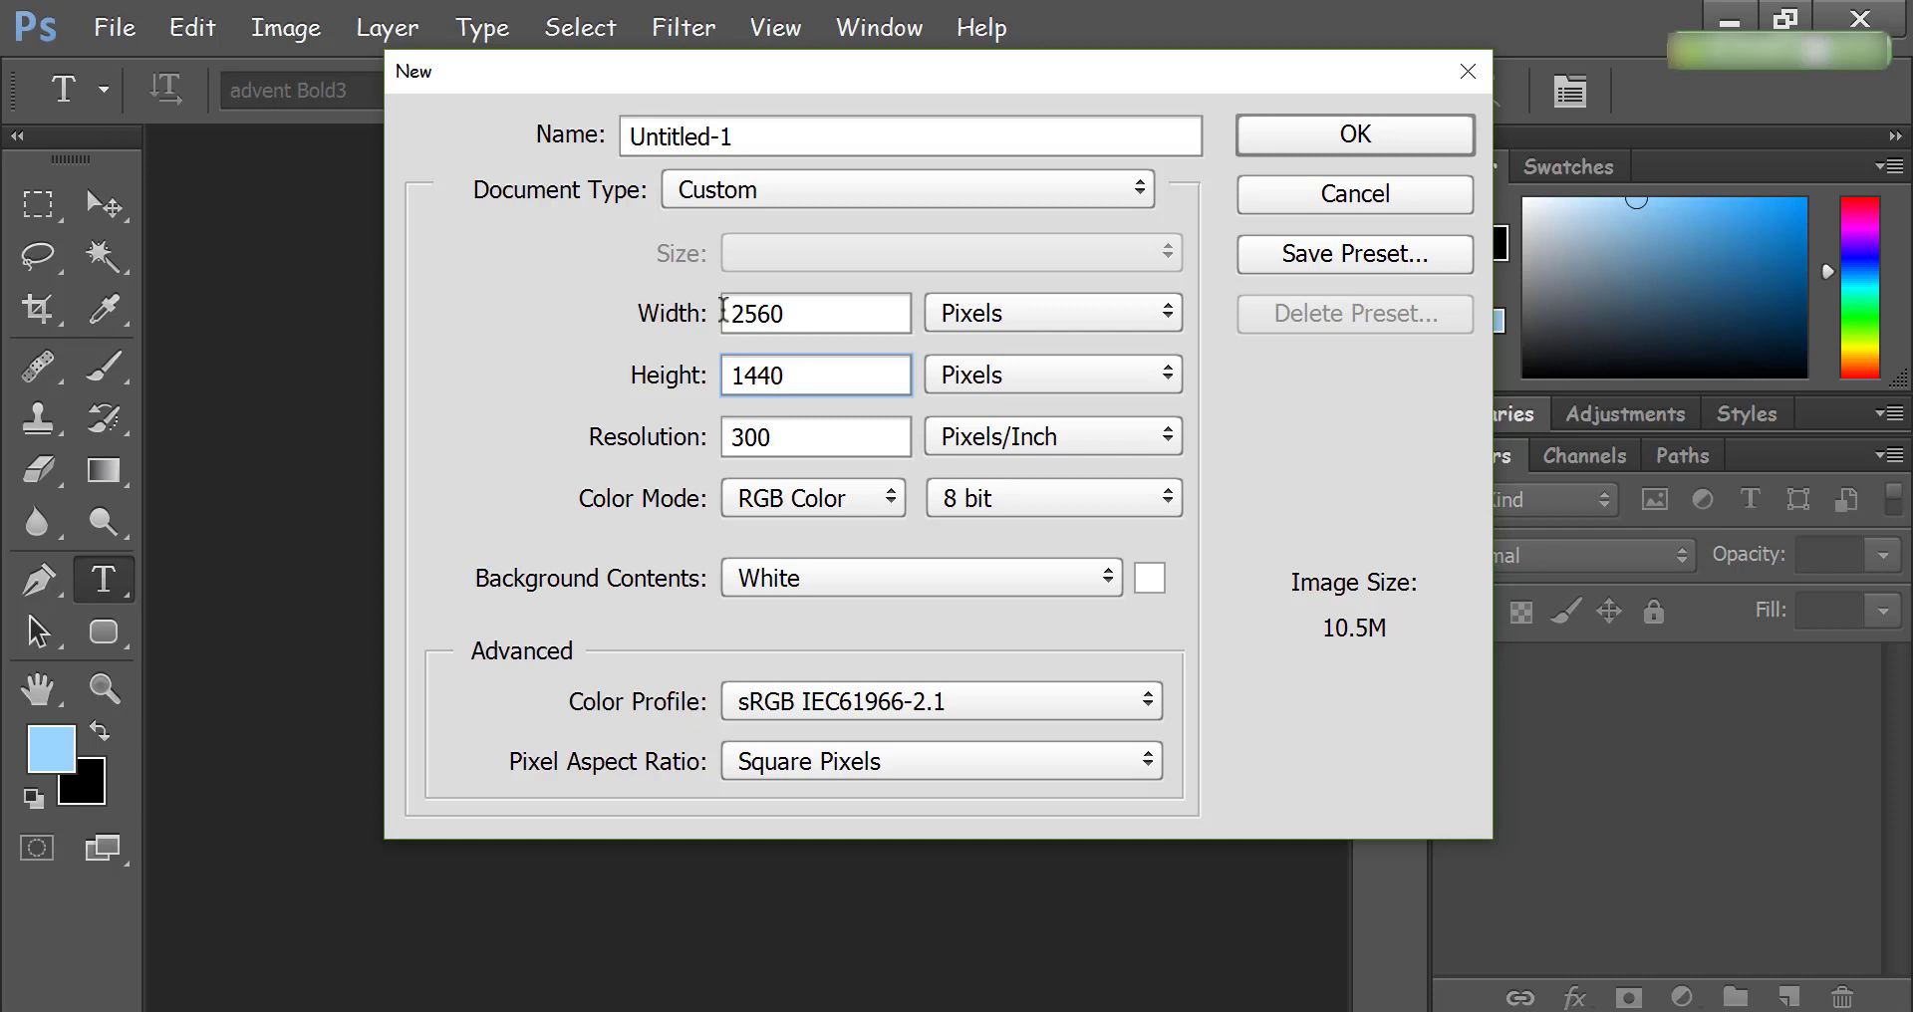
key(Return)
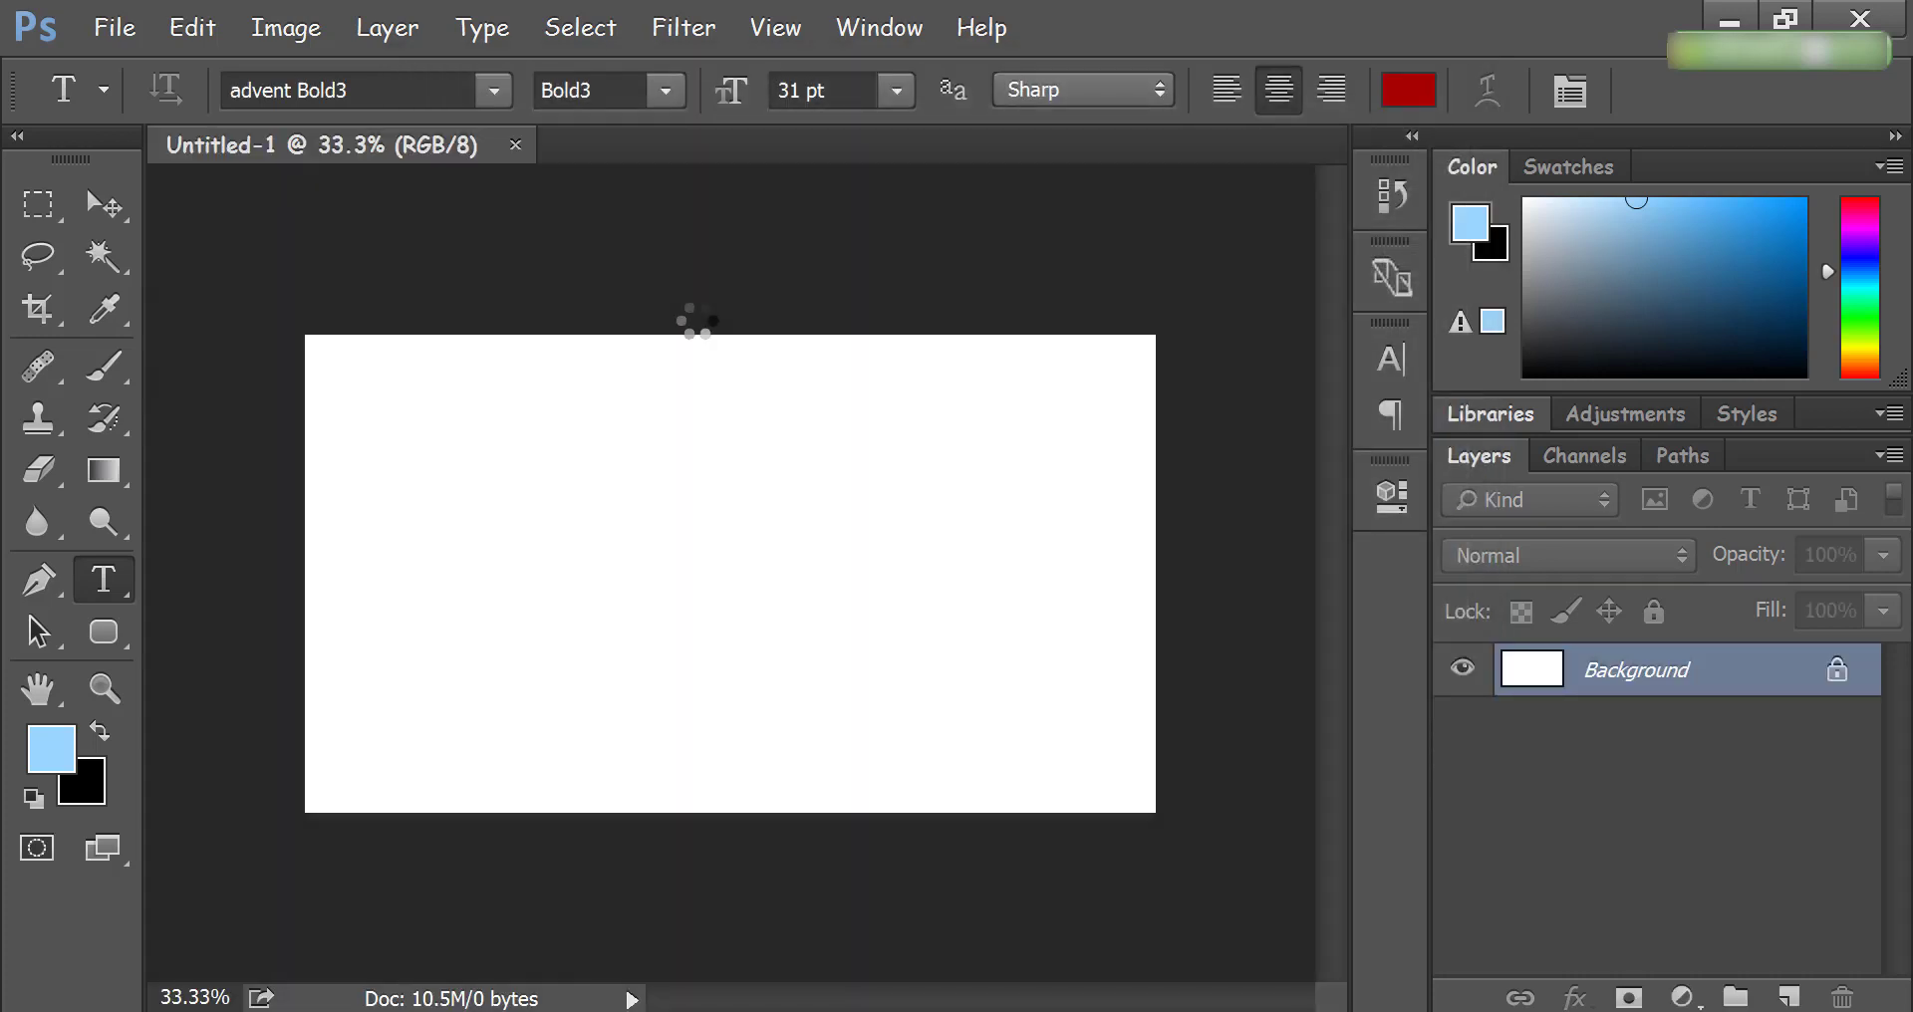
Step: Duplicate the Background layer and draw a full-height, roughly 461 px wide rectangle right of centre
key(ctrl+0)
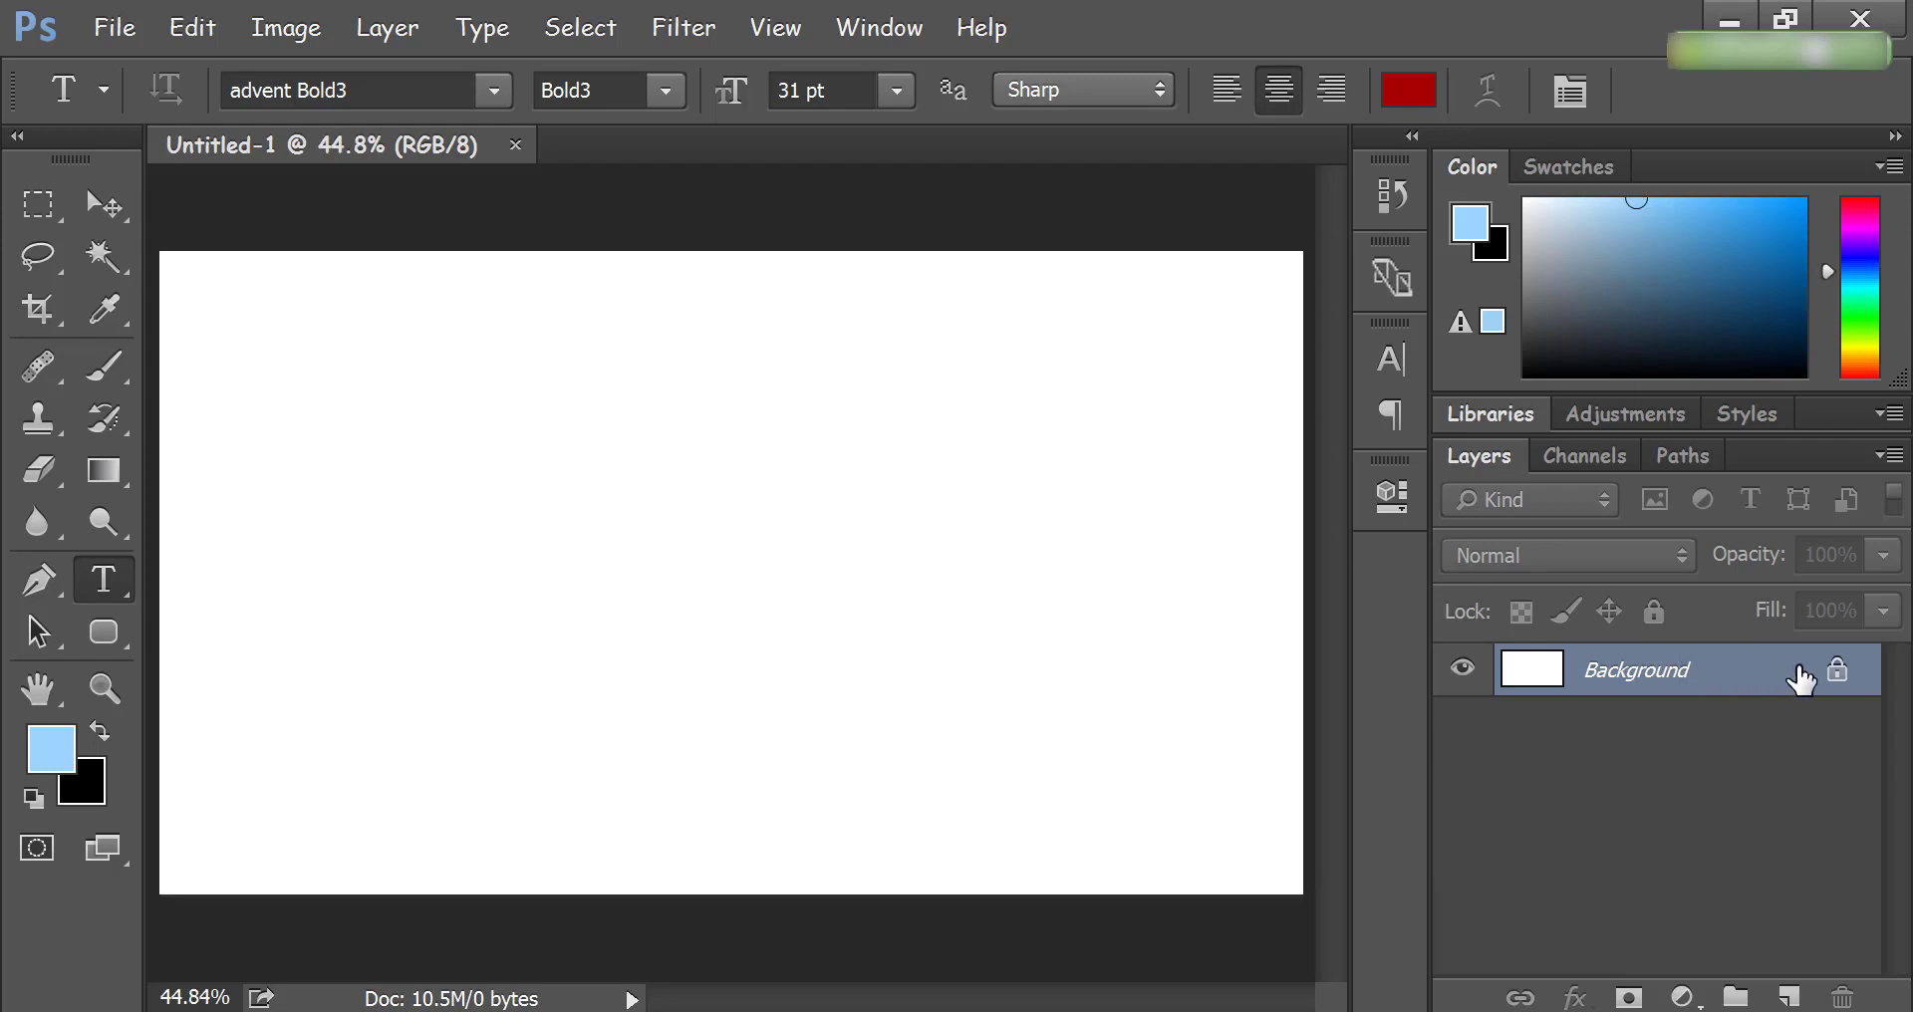
drag(1738, 683, 1788, 995)
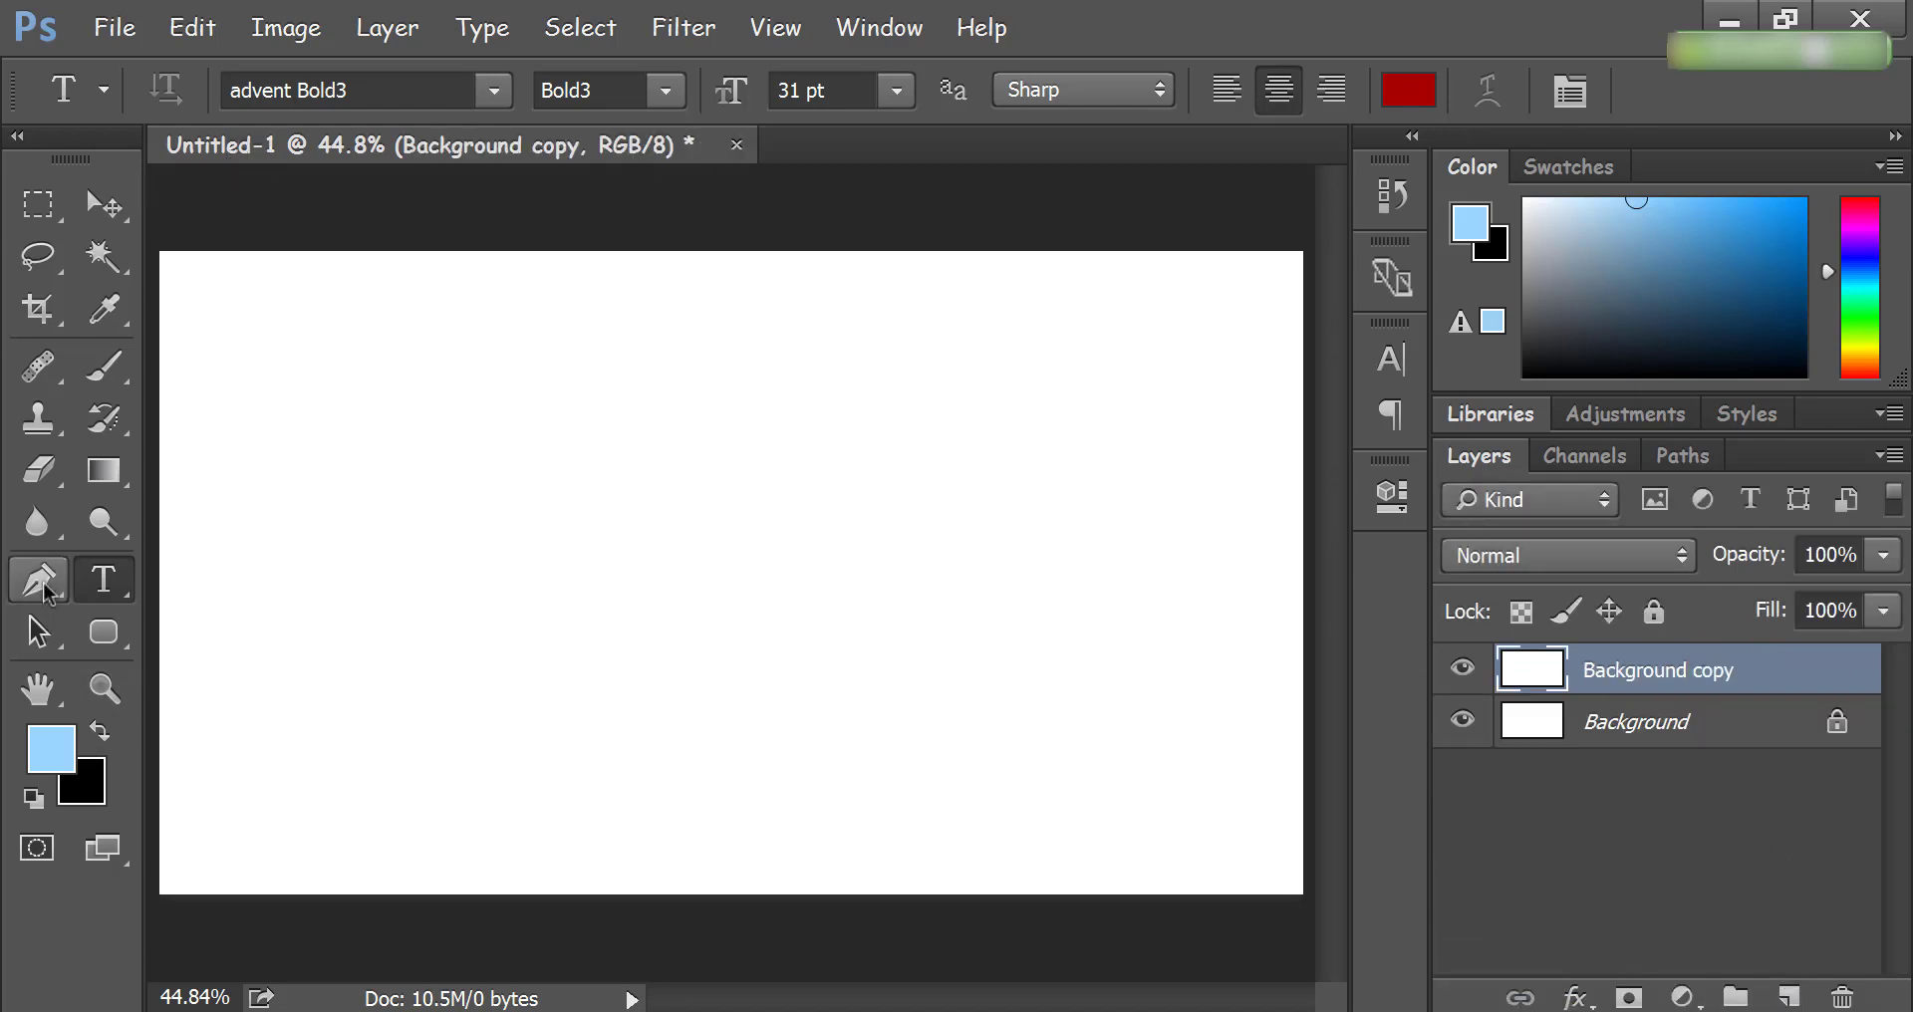
click(114, 642)
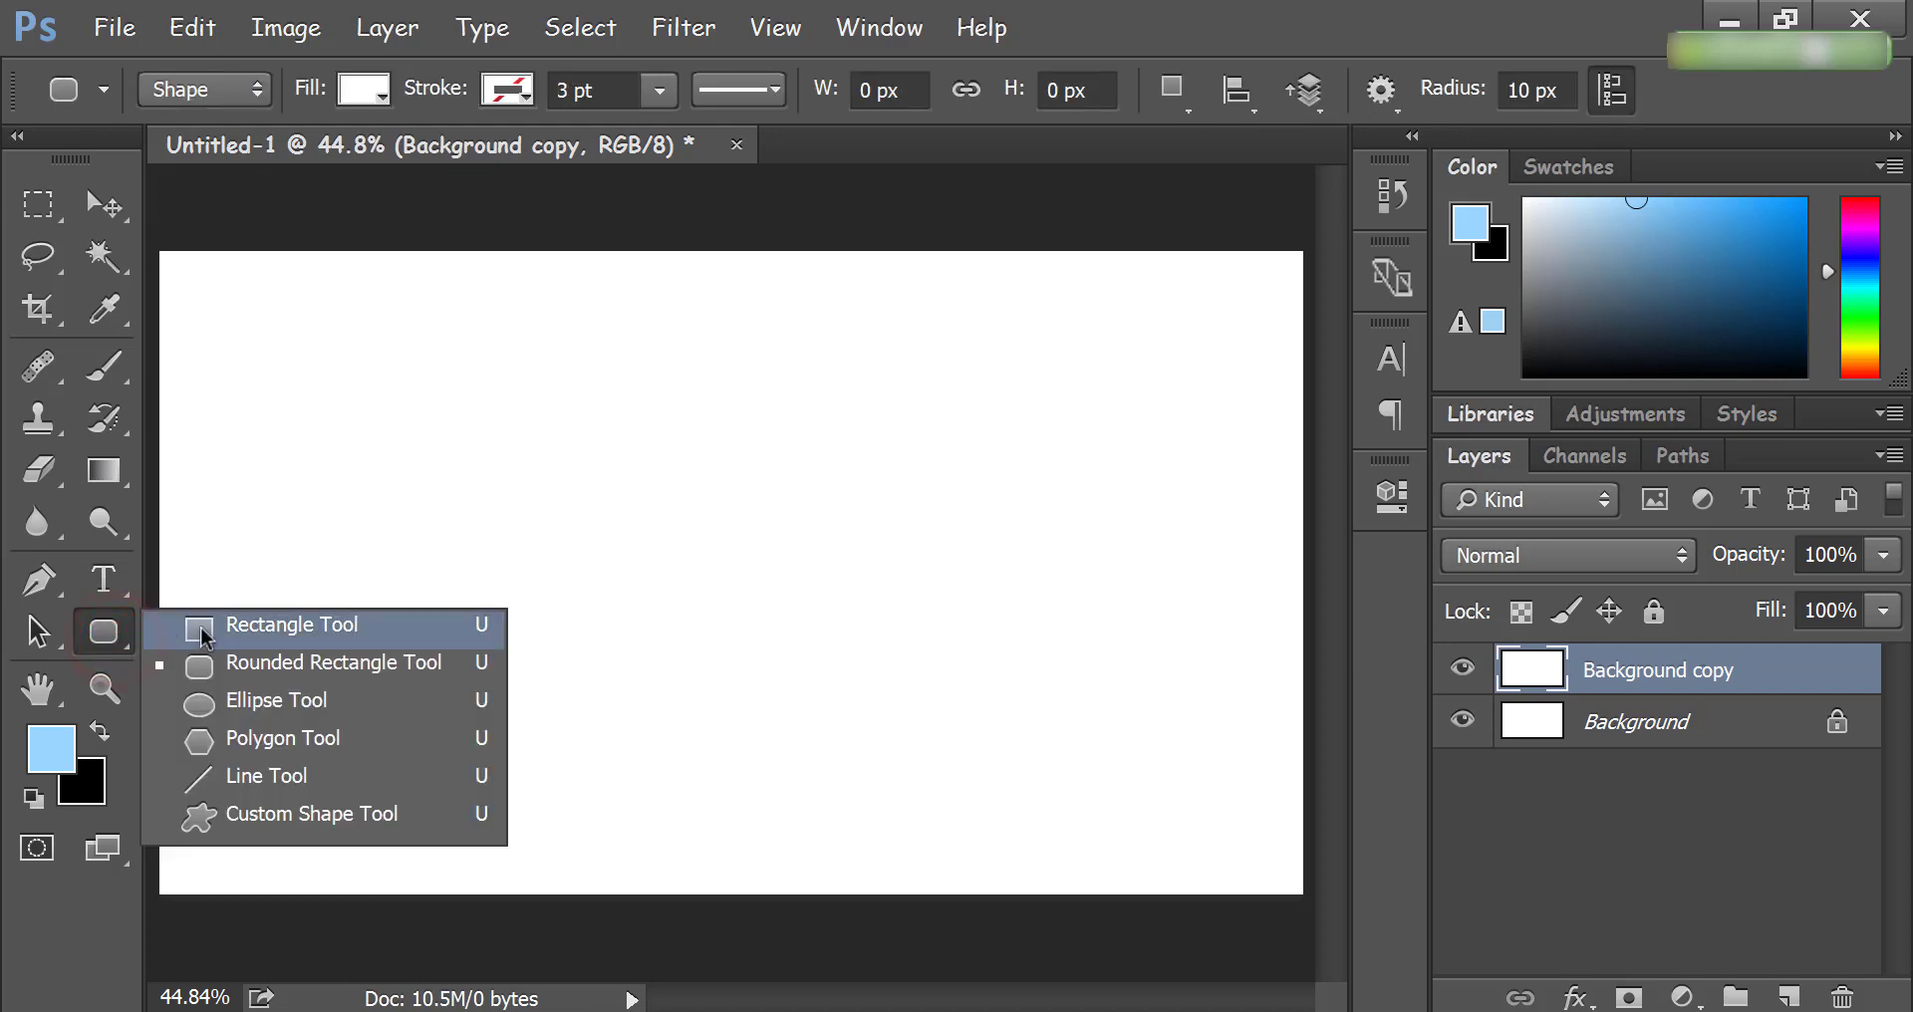
click(215, 630)
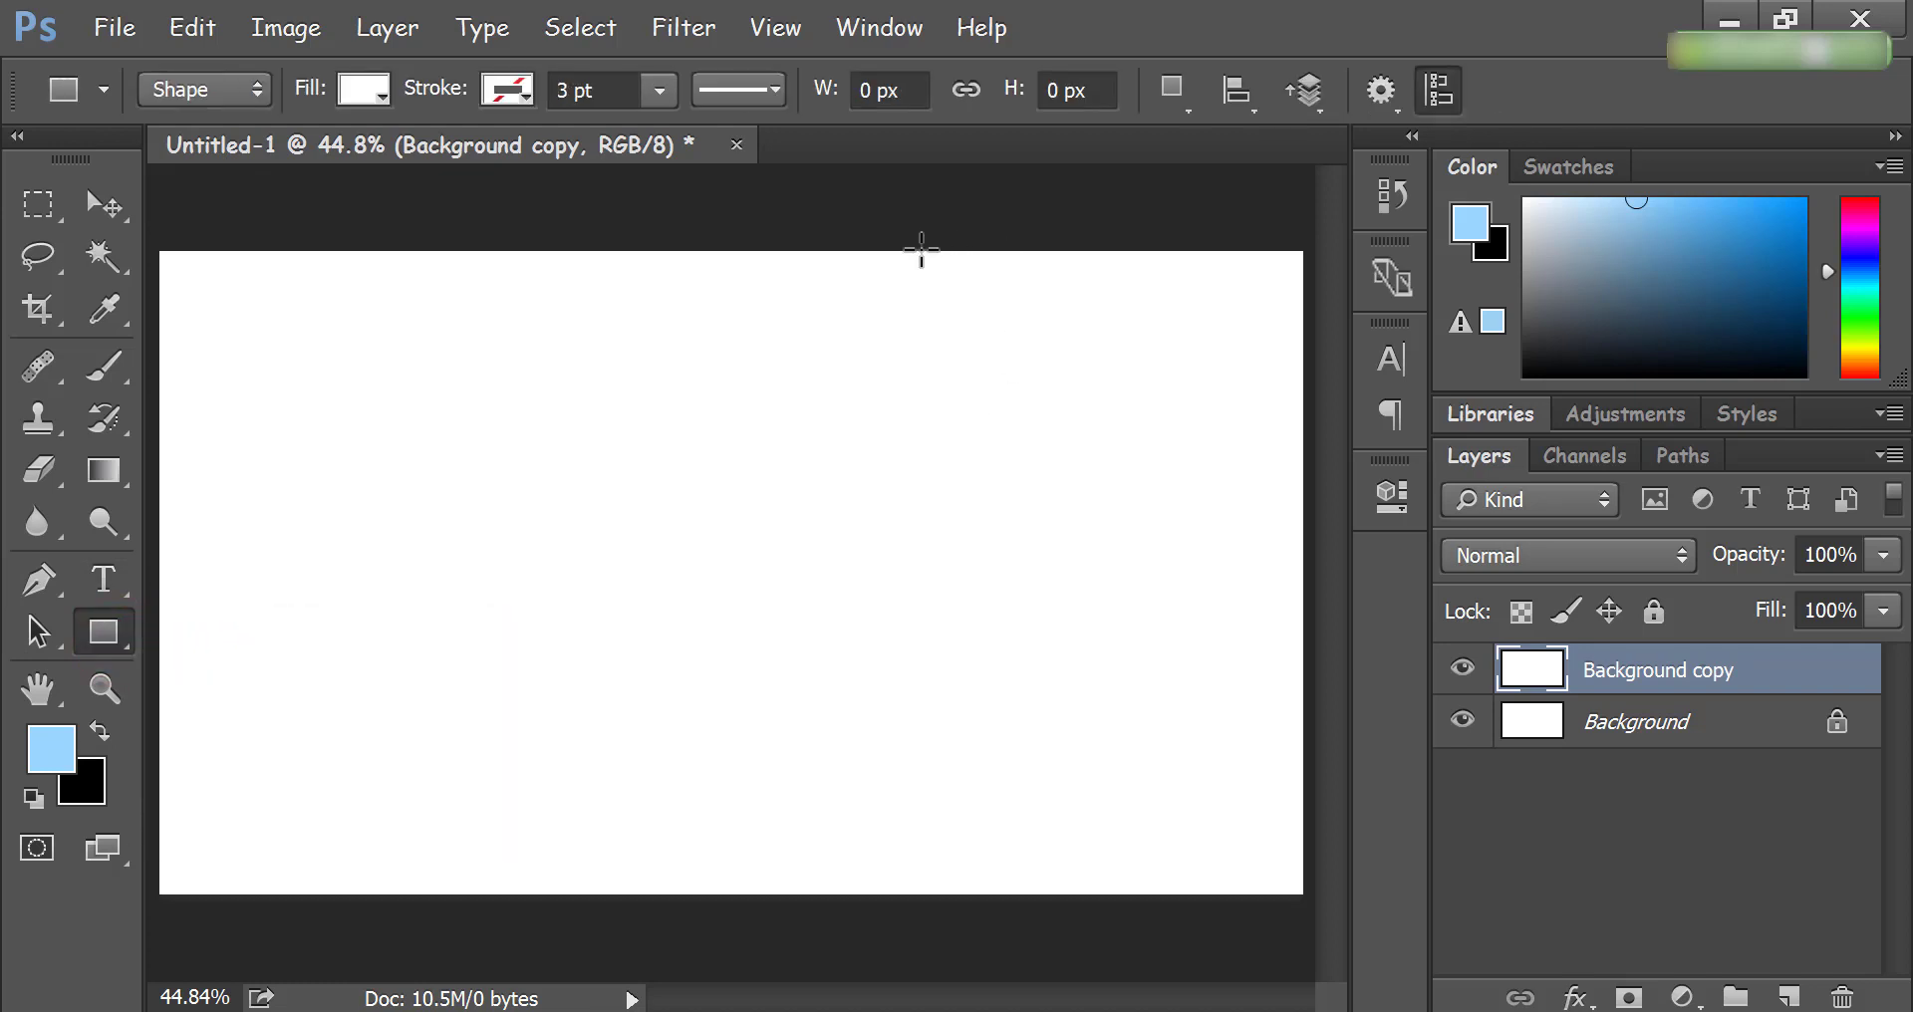
mouse_move(921, 251)
mouse_down()
mouse_move(1096, 902)
mouse_move(1121, 887)
mouse_up()
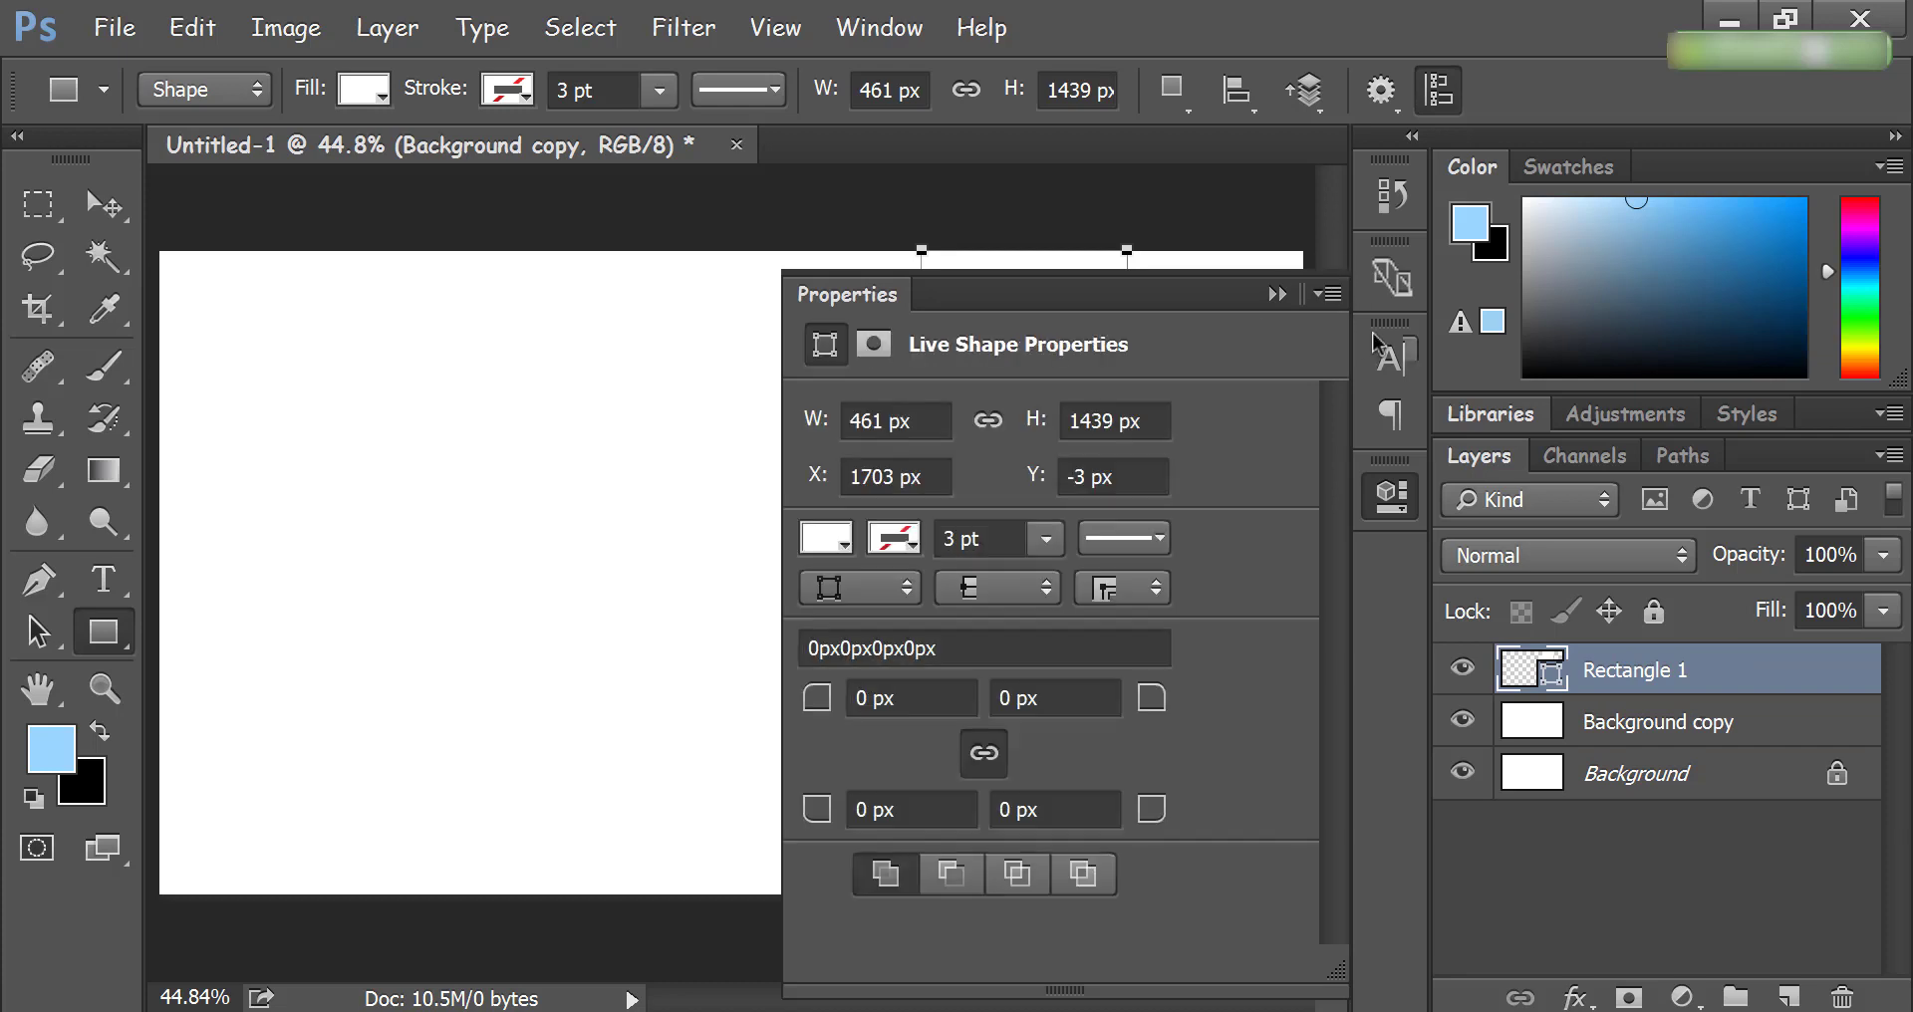
click(1392, 495)
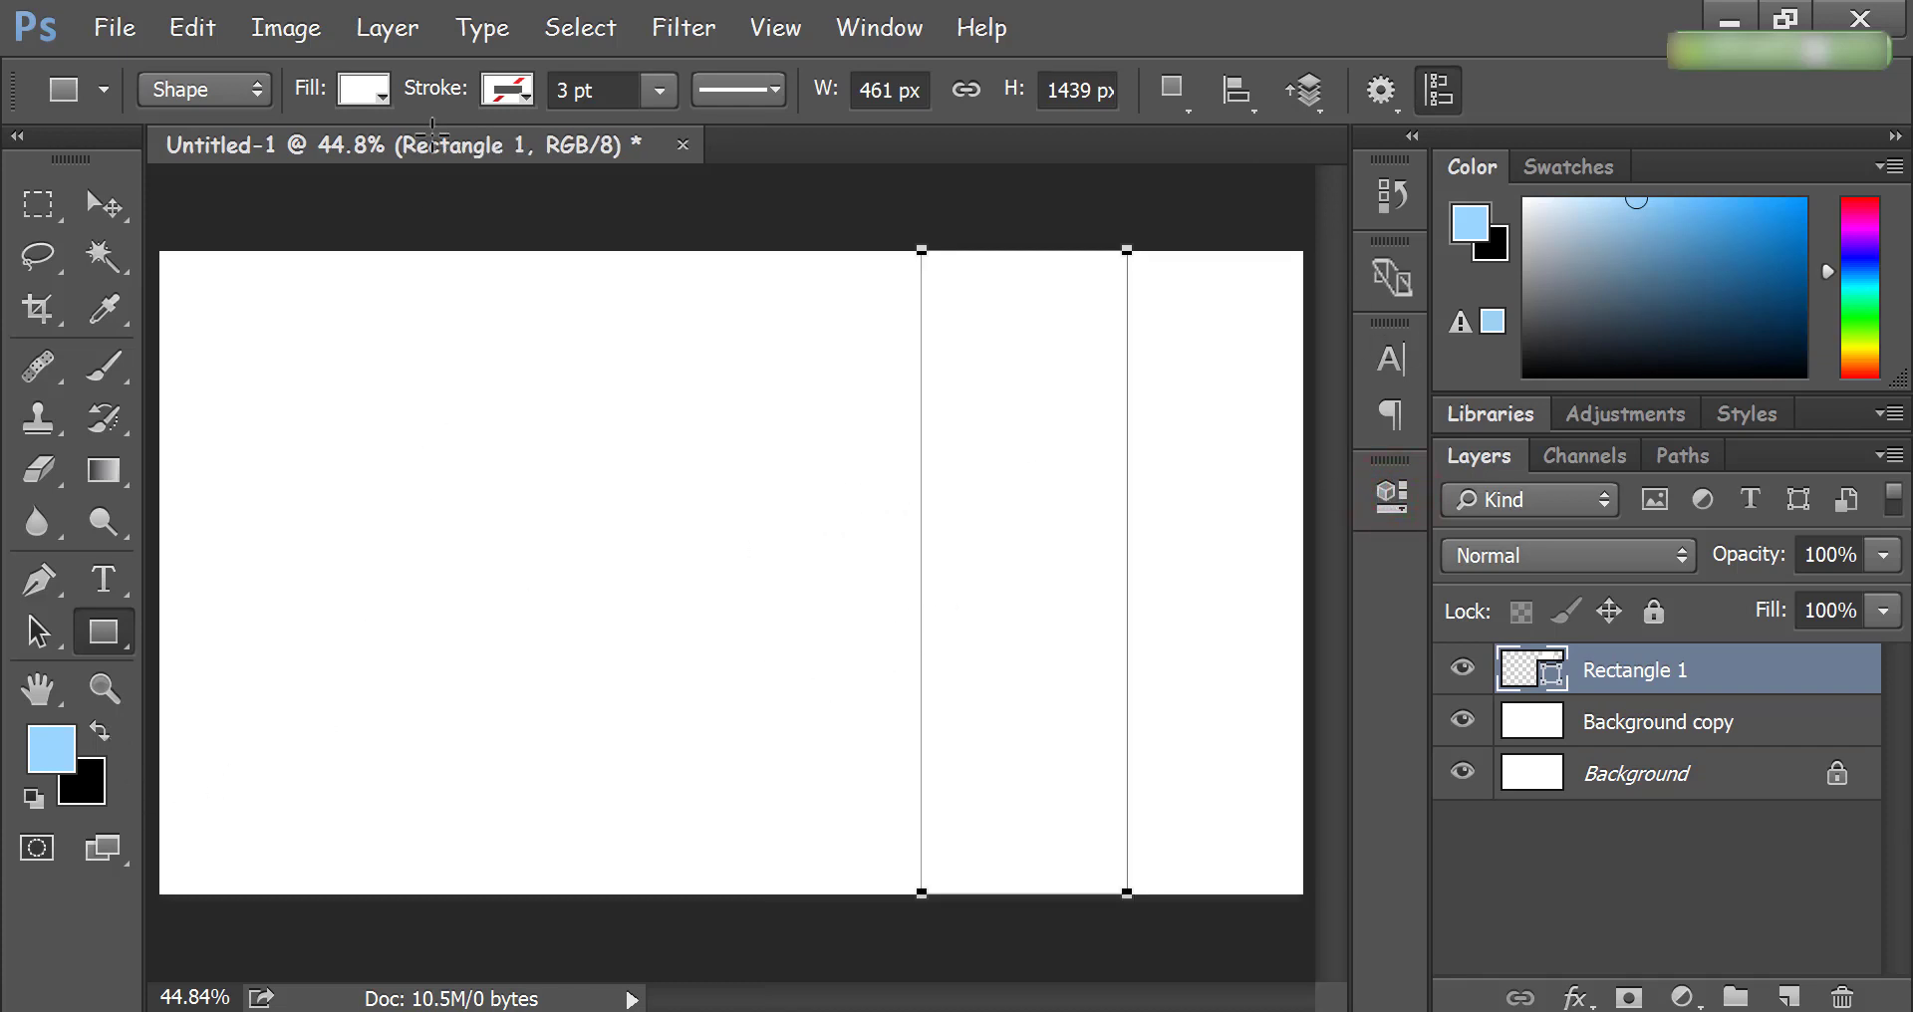
Step: Fill the rectangle blue, duplicate it, and move the copy to its right
click(366, 94)
click(386, 427)
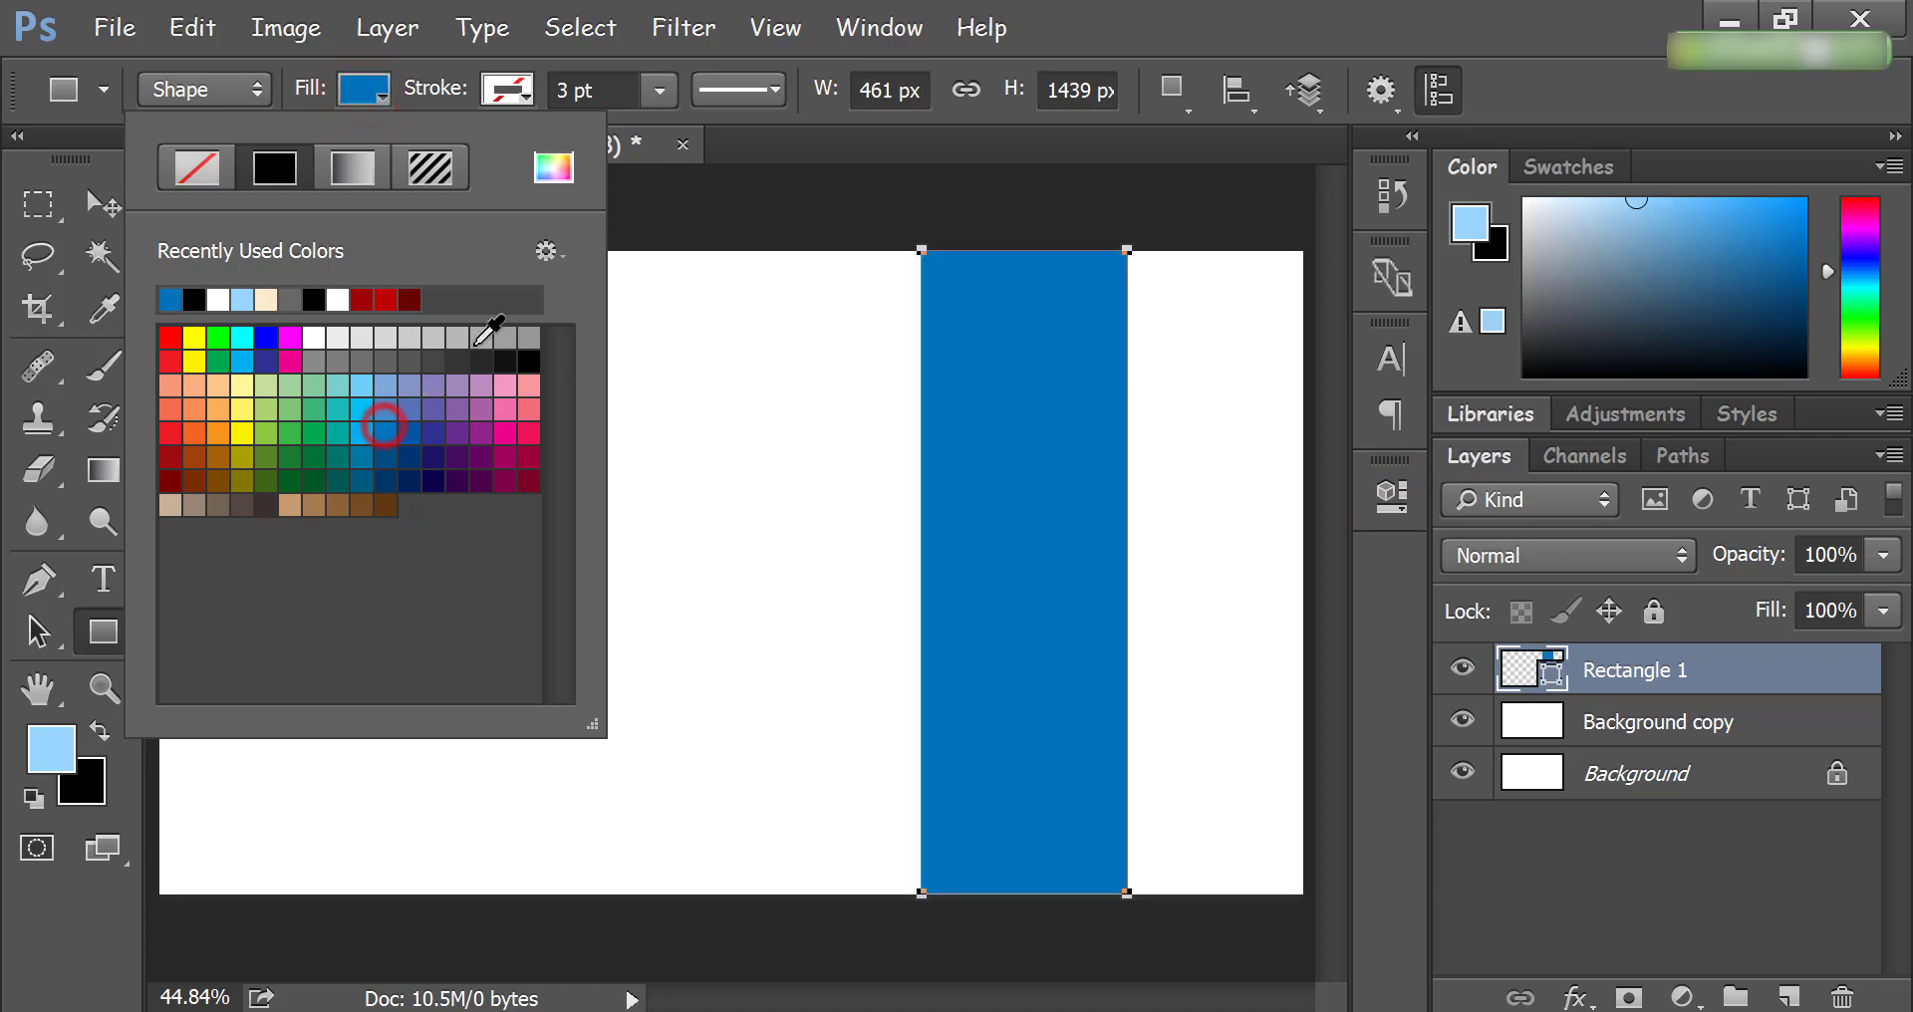
click(769, 149)
key(ctrl+j)
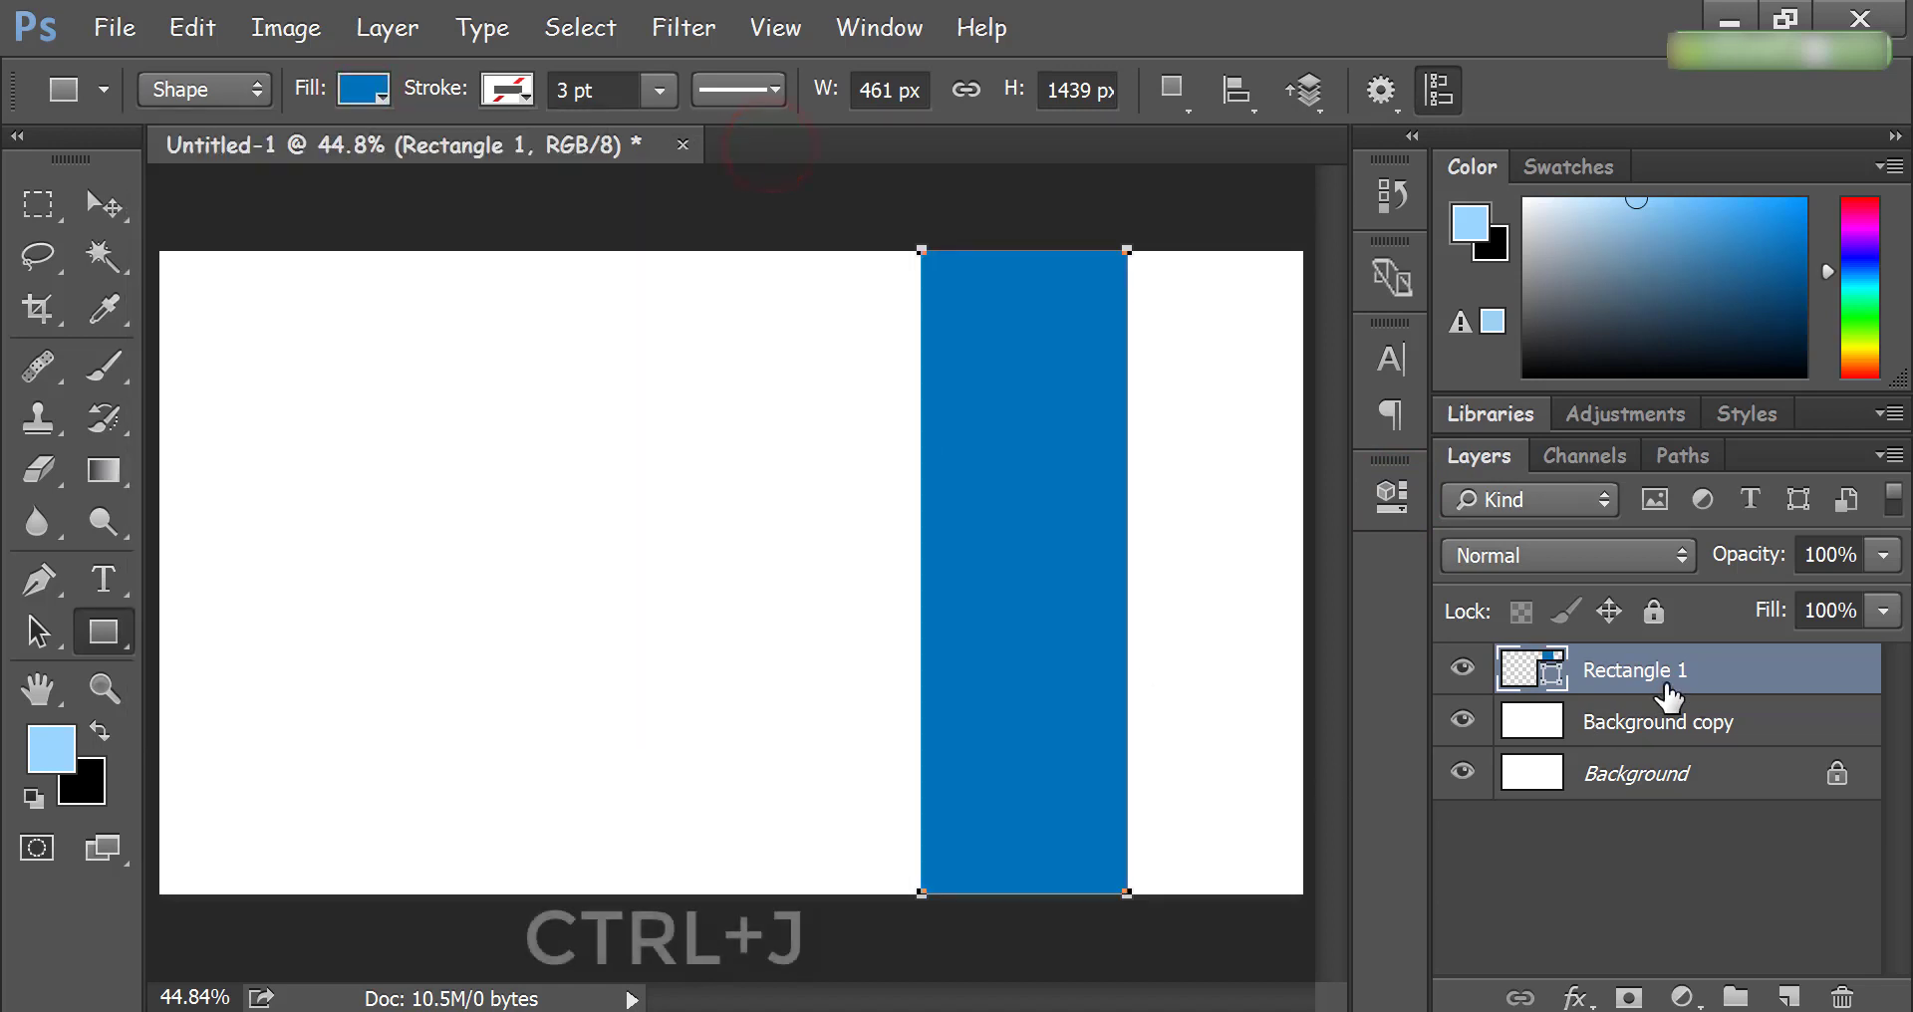
key(v)
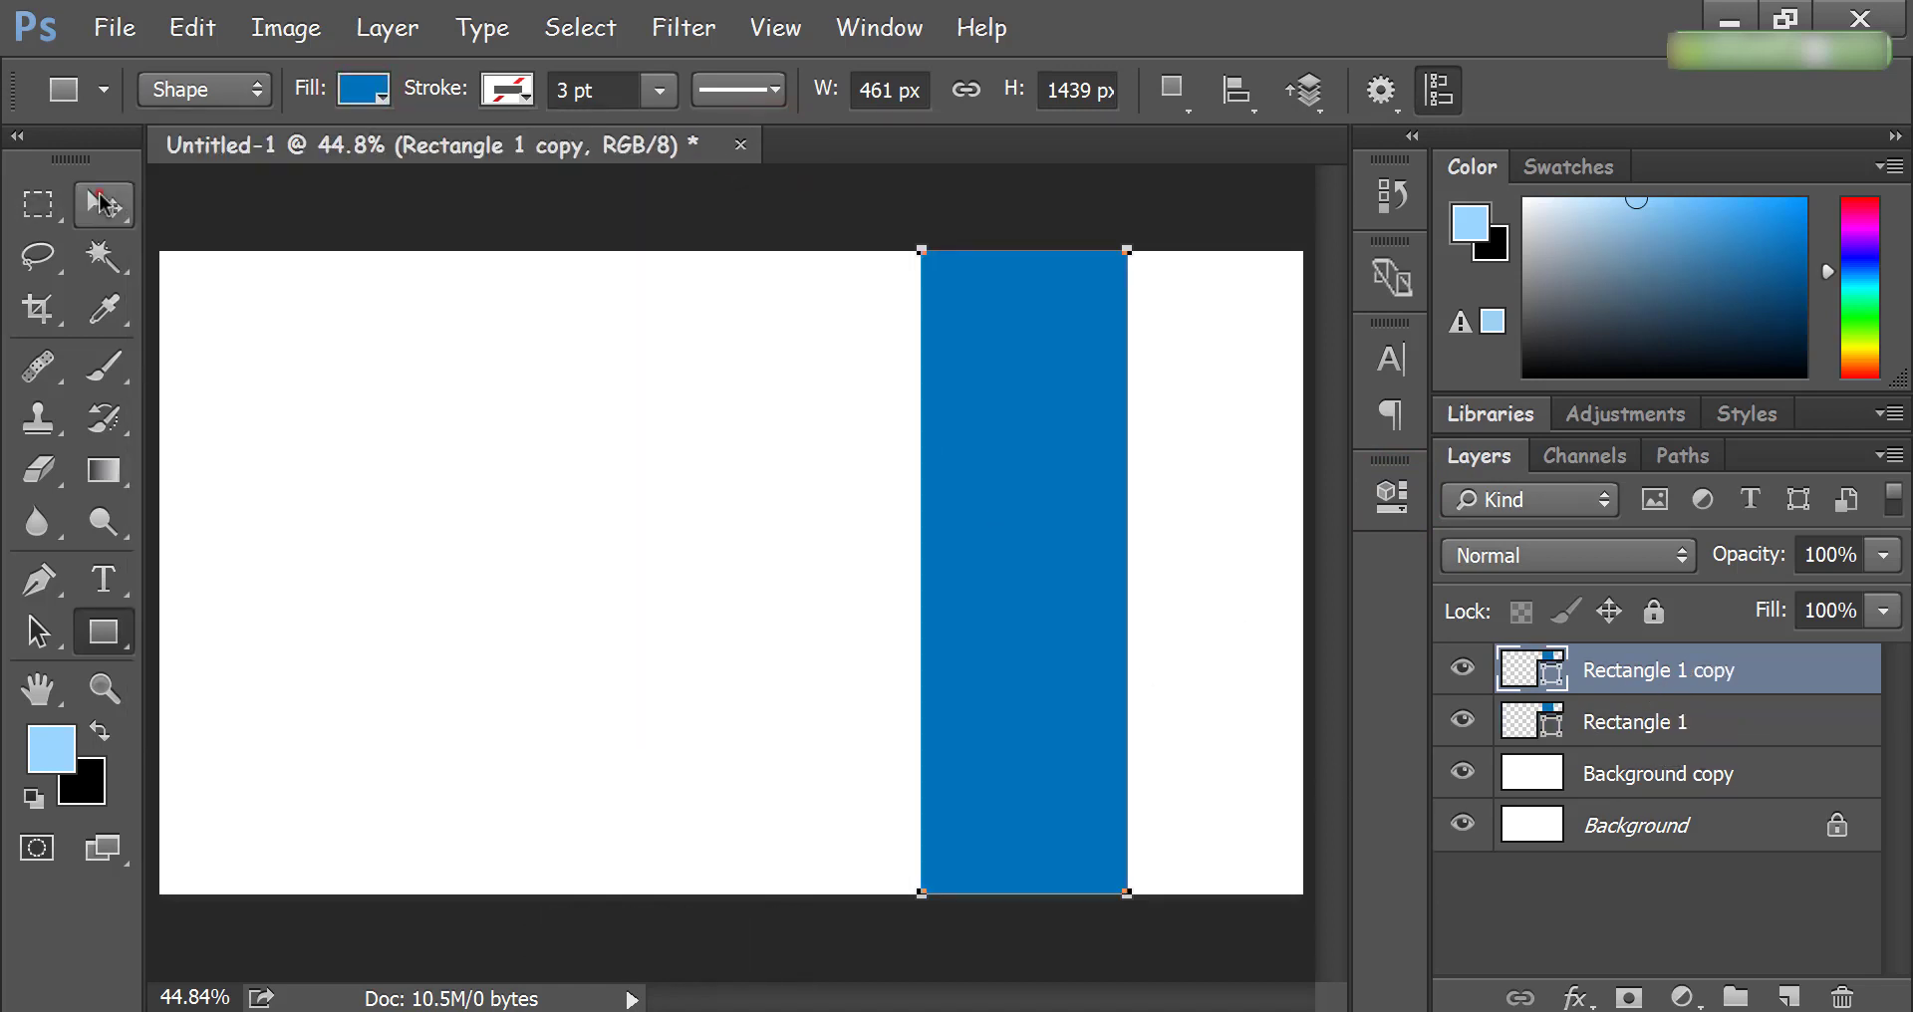
drag(1066, 504, 1236, 518)
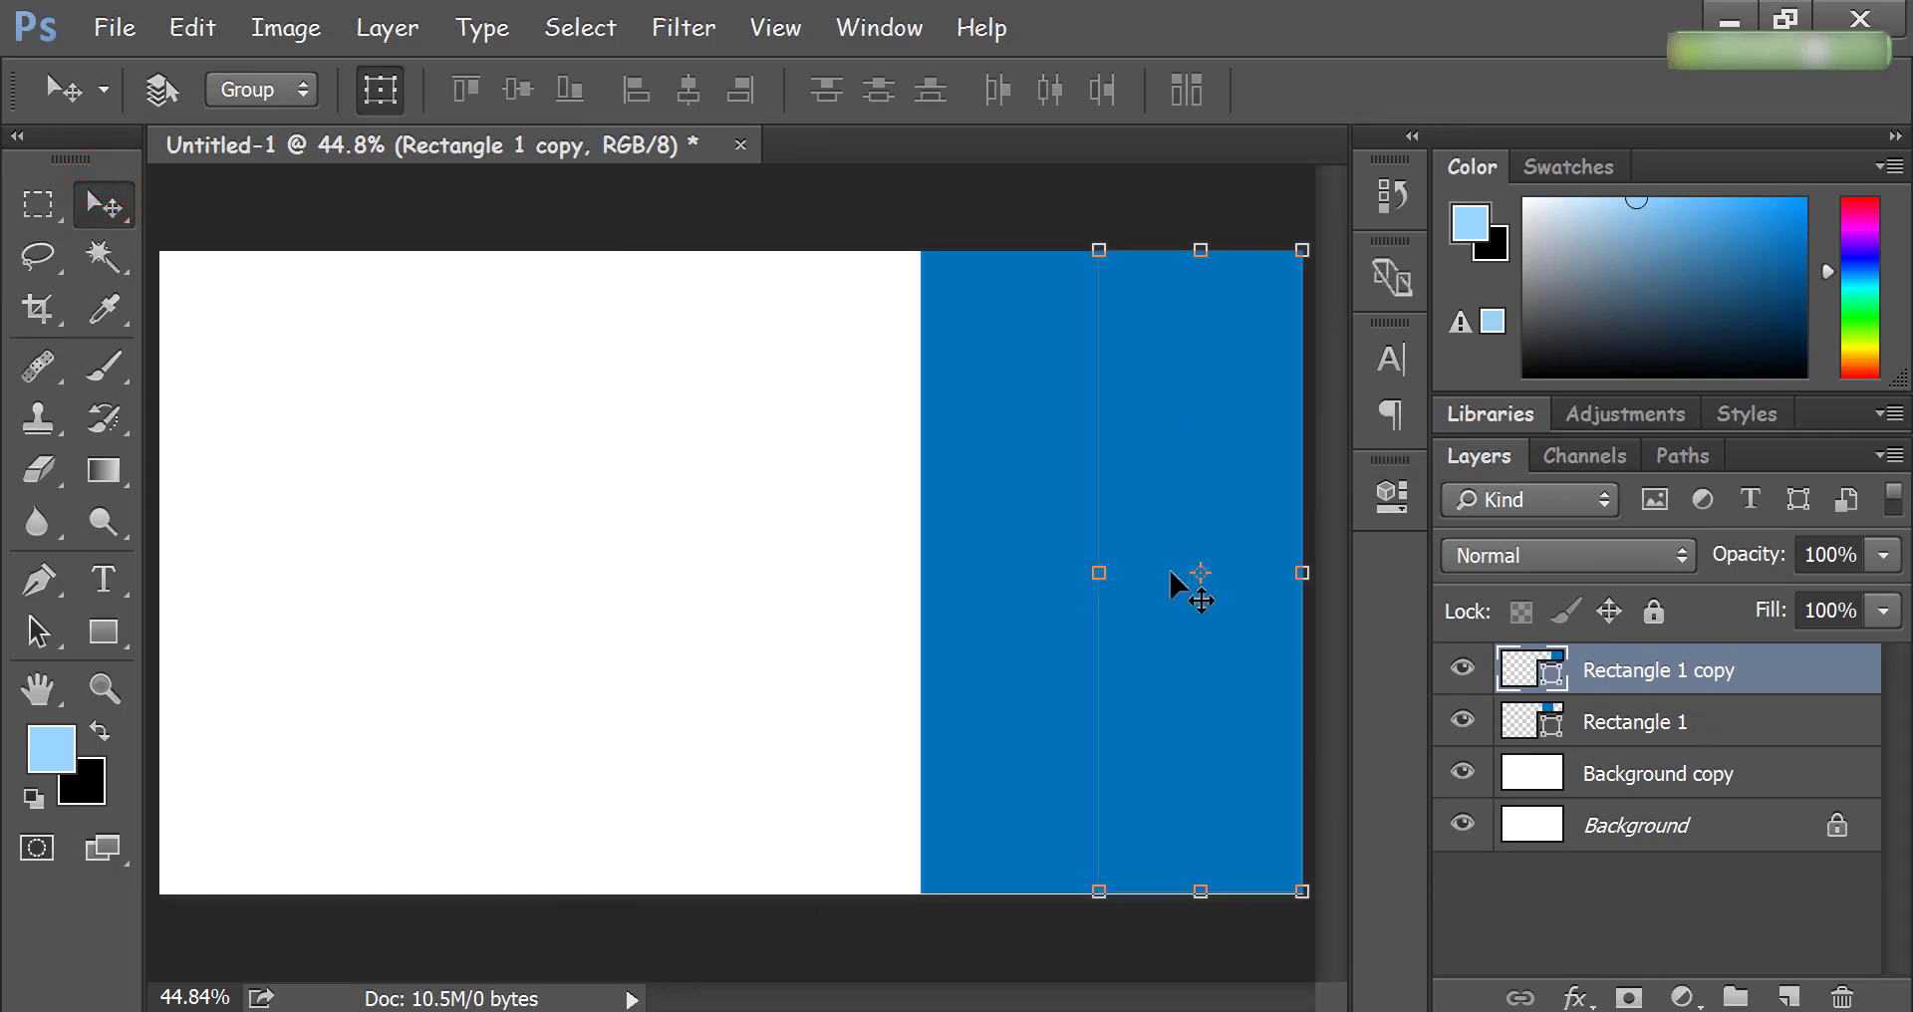
Step: Nudge both blue rectangles left until only a thin white gap separates them
click(1613, 722)
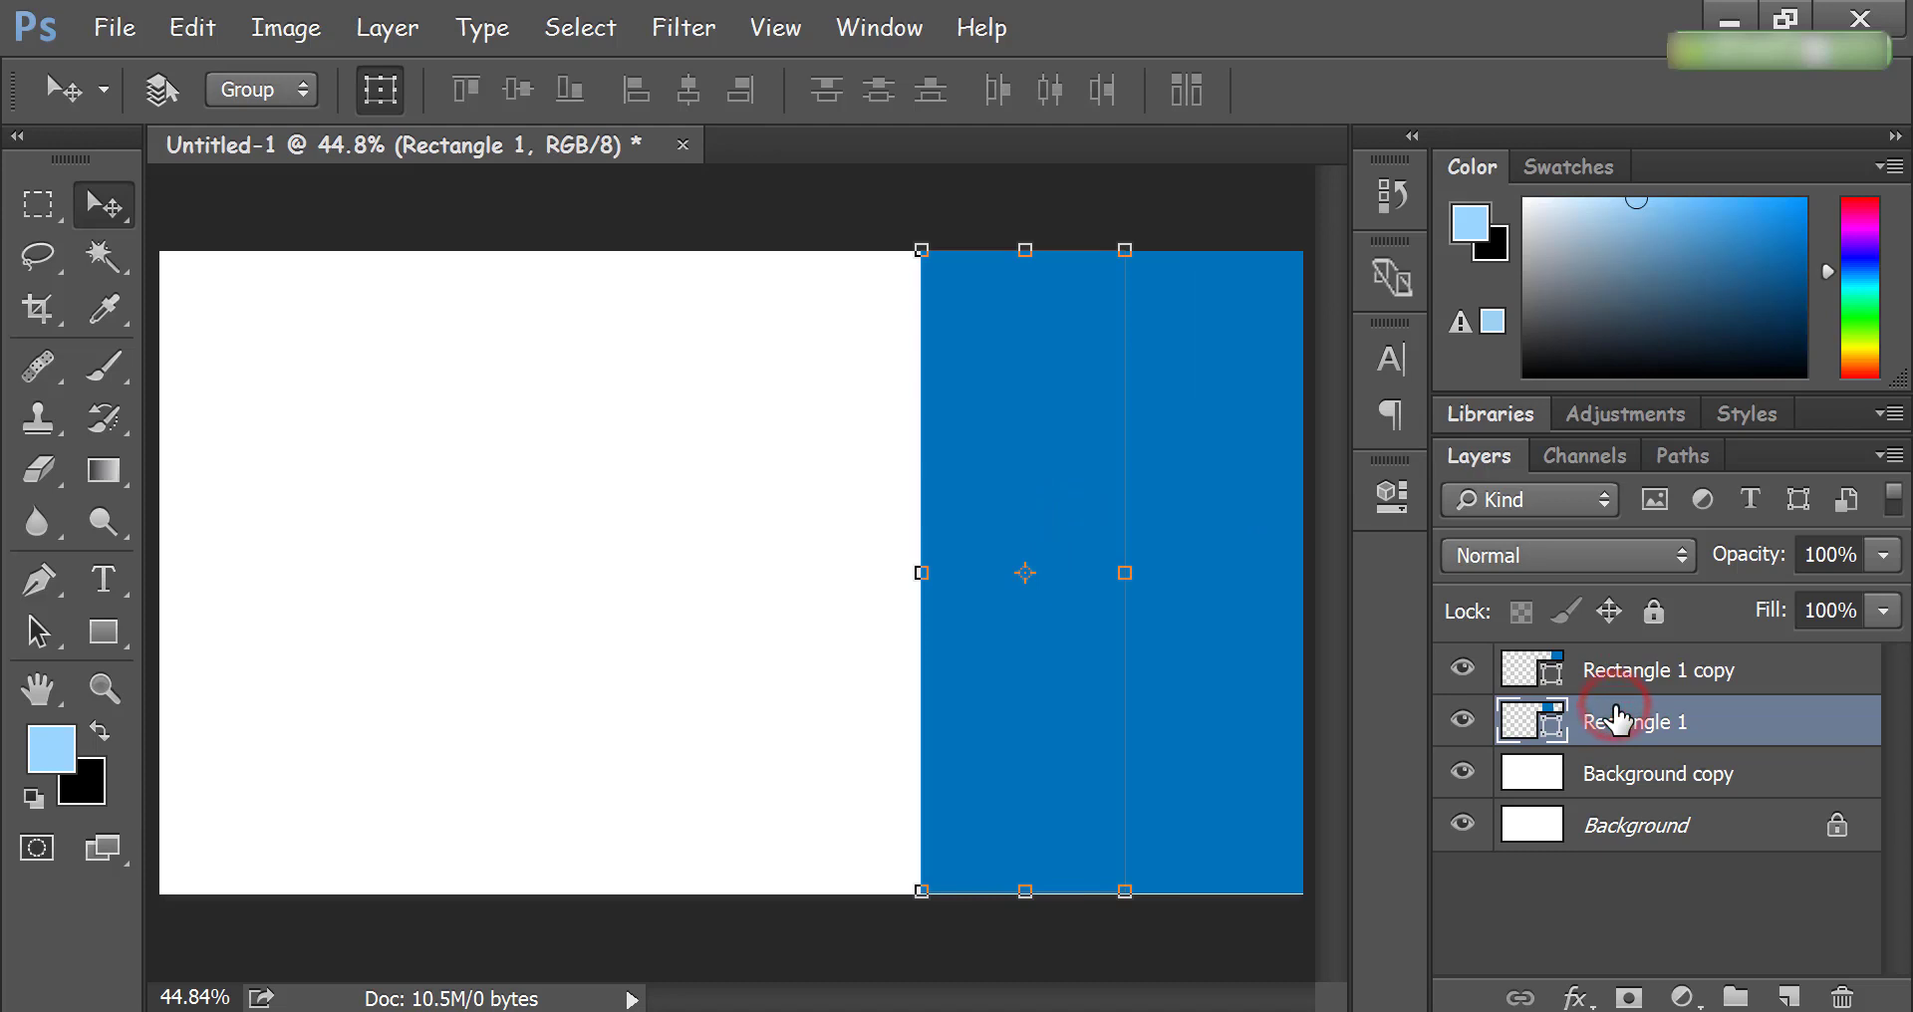
key(Left)
key(Left)
key(Left)
key(Left)
key(Left)
key(Left)
key(Left)
key(Left)
key(Left)
key(Left)
key(Left)
key(Left)
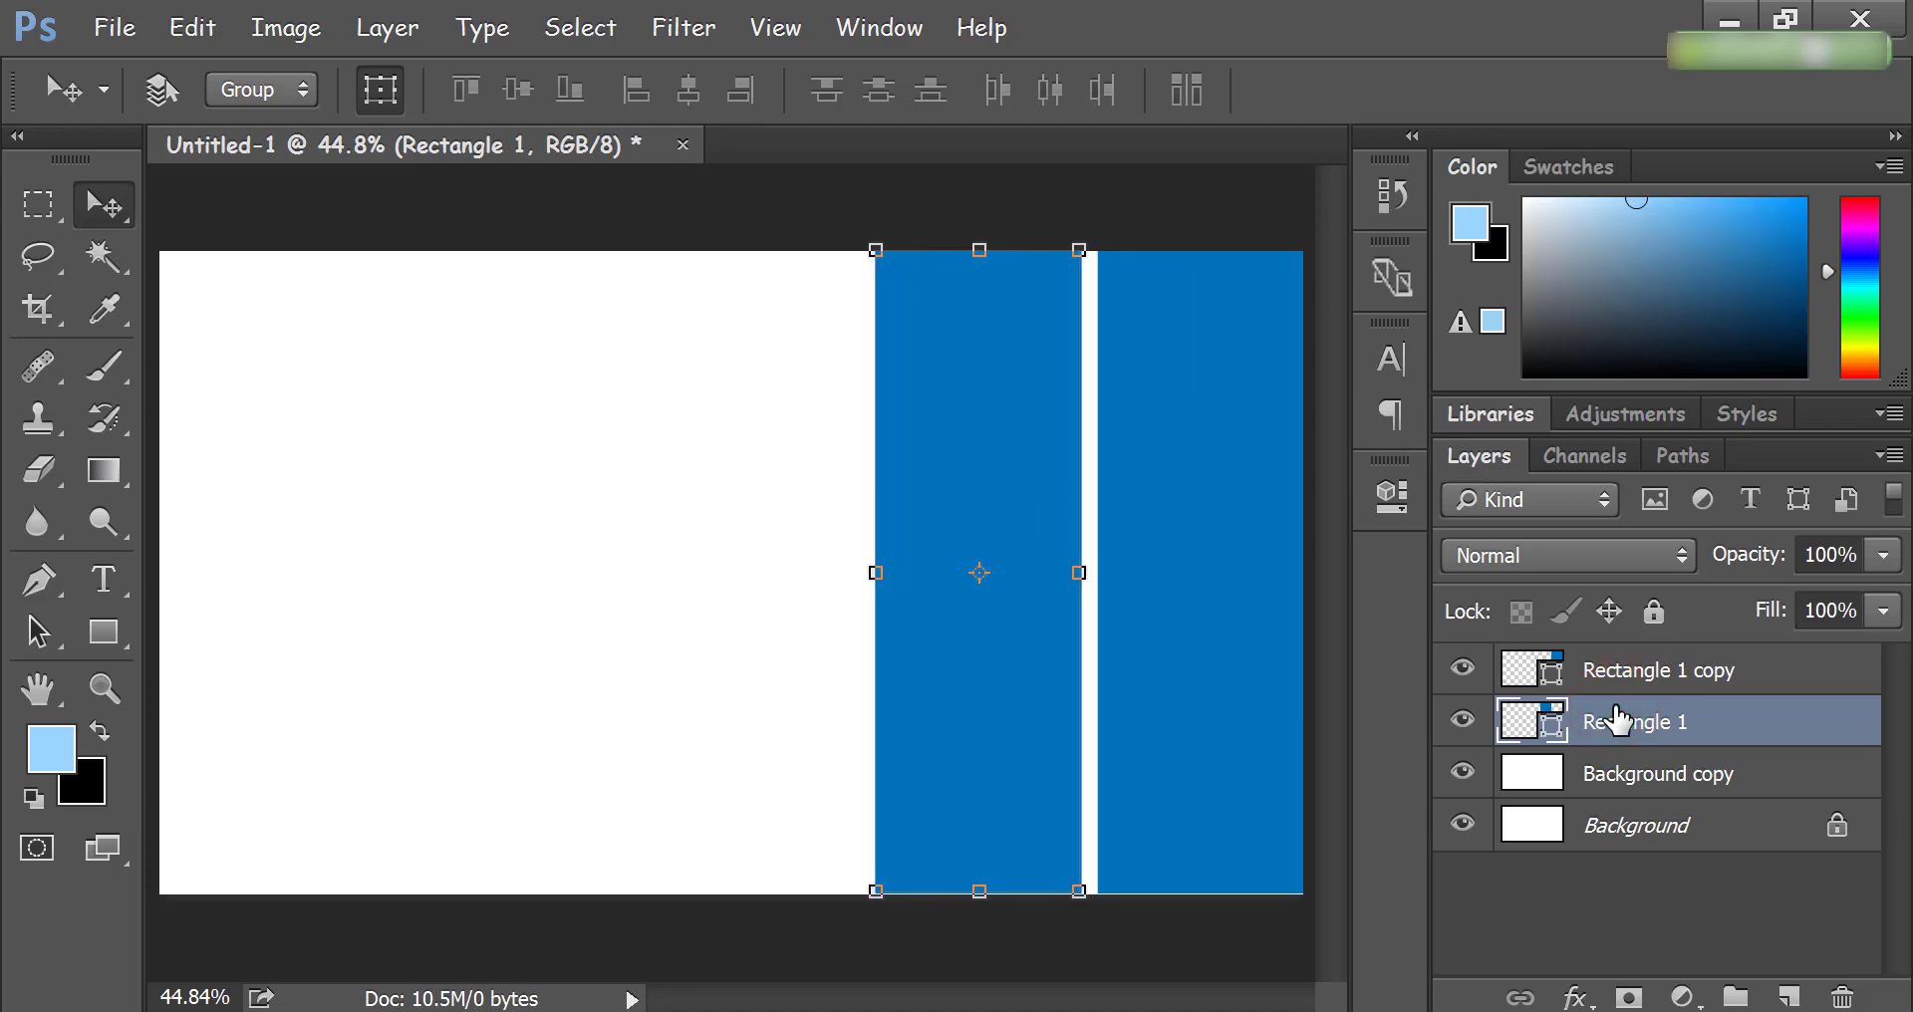
key(Left)
key(Left)
key(Left)
key(Left)
key(Left)
key(Left)
key(Left)
key(Left)
key(Left)
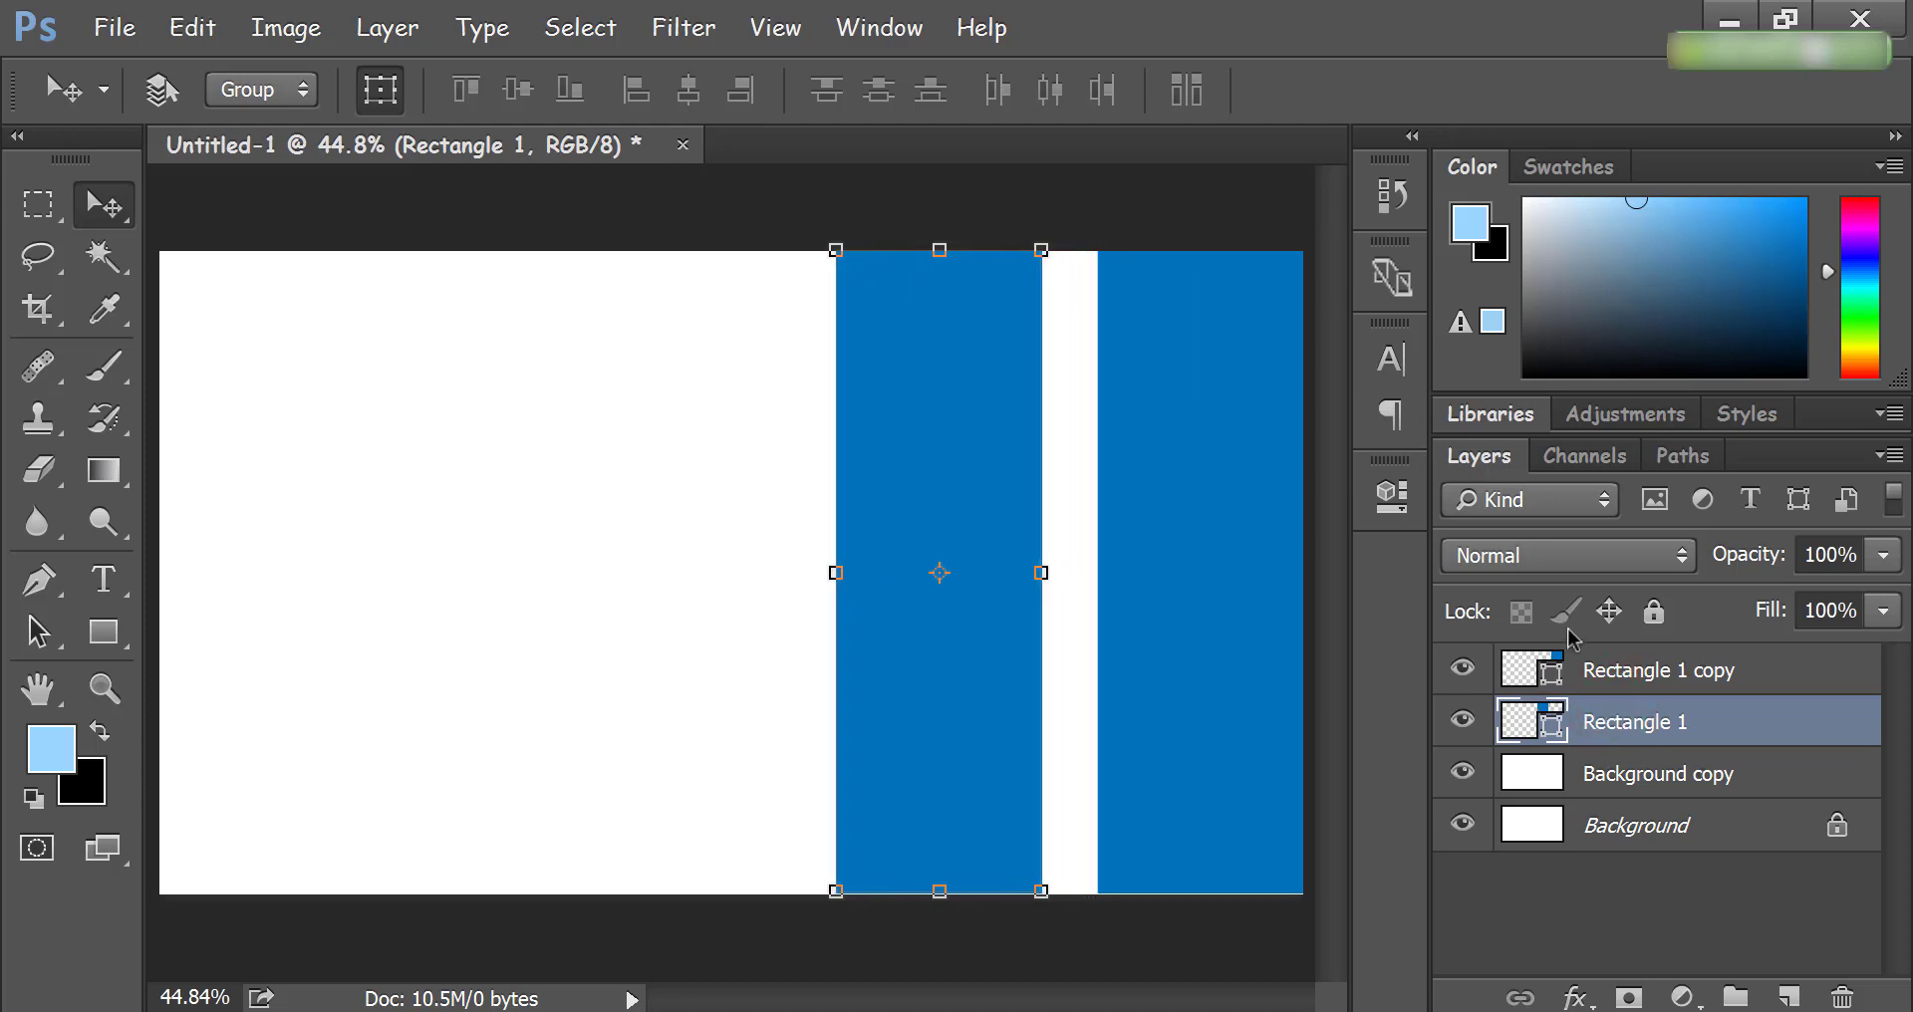
click(1594, 672)
key(Left)
key(Left)
key(Left)
key(Left)
key(Left)
key(Left)
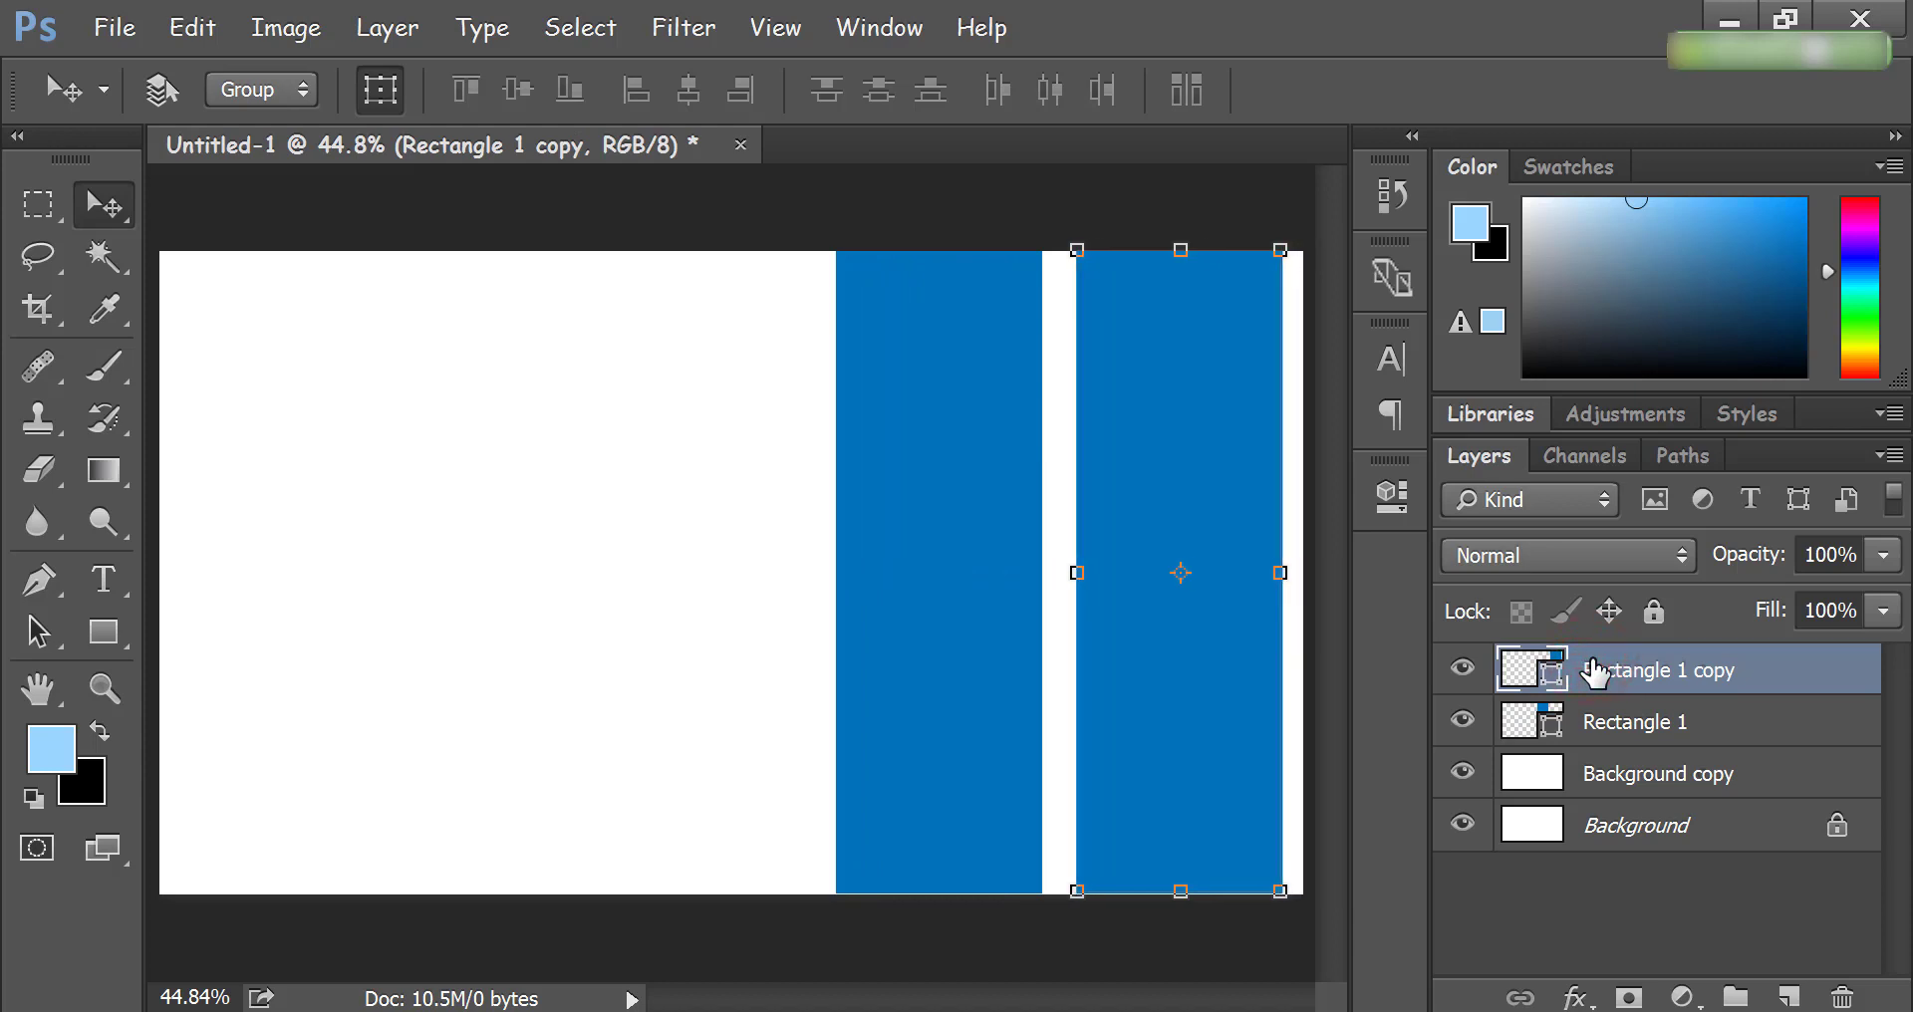
key(Left)
key(Left)
key(Left)
key(Left)
key(Left)
key(Left)
key(Left)
key(Left)
key(Left)
key(Left)
key(Left)
key(Left)
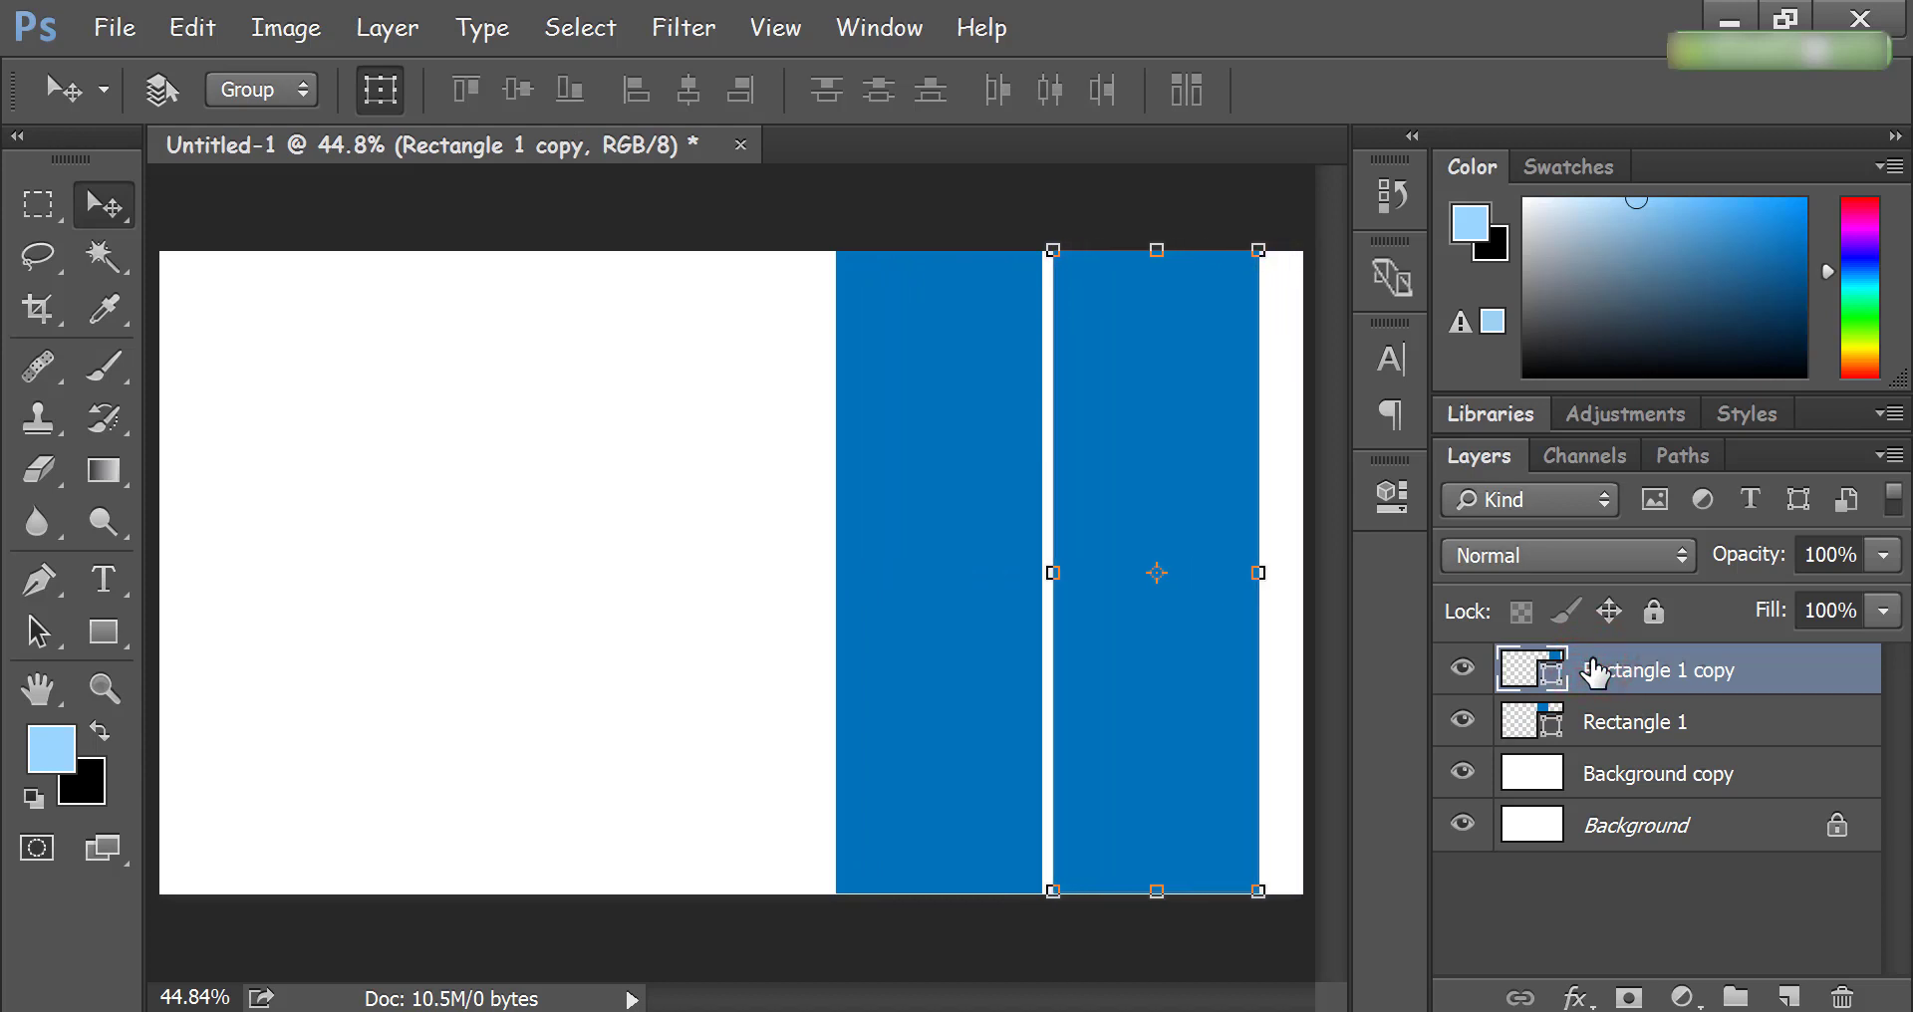
key(Left)
key(Left)
key(Left)
key(Left)
key(Left)
key(Left)
key(Left)
key(Left)
key(Left)
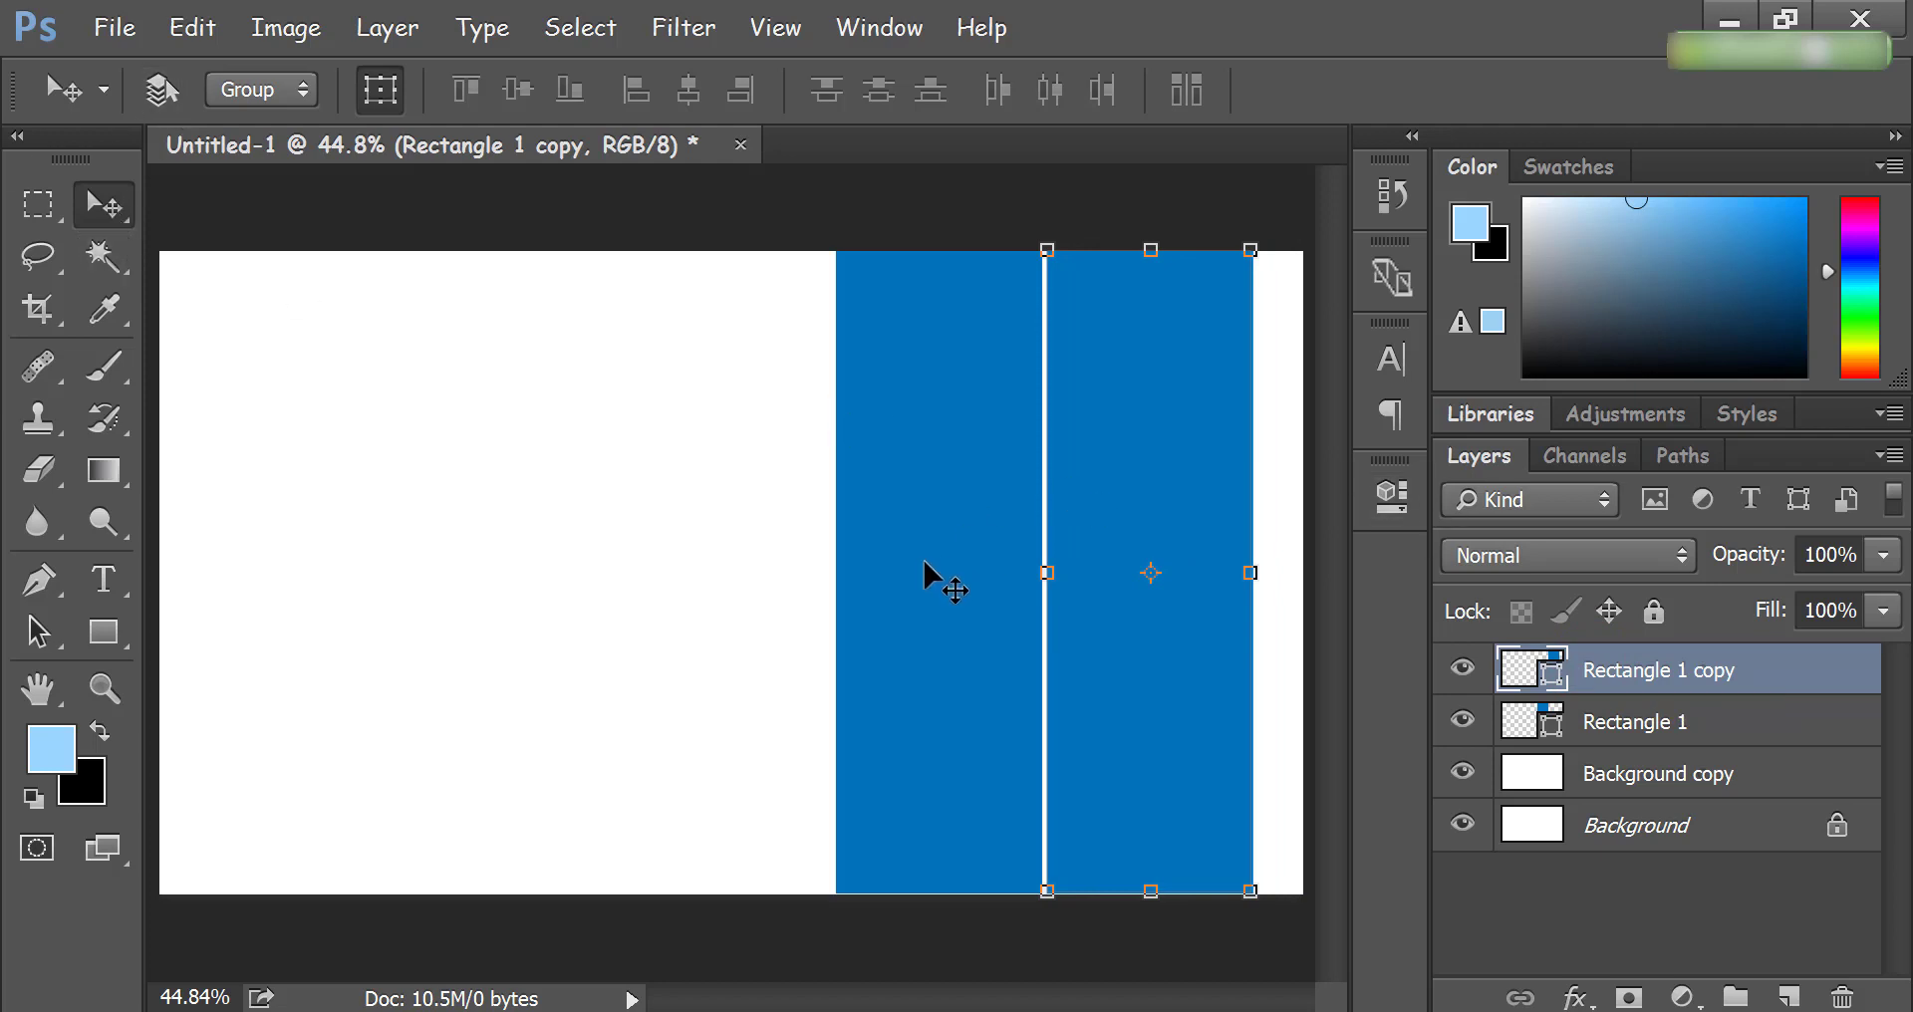
Step: Skew both blue stripes together by about -4.96° so their tops lean right
ctrl+click(1601, 725)
key(ctrl+t)
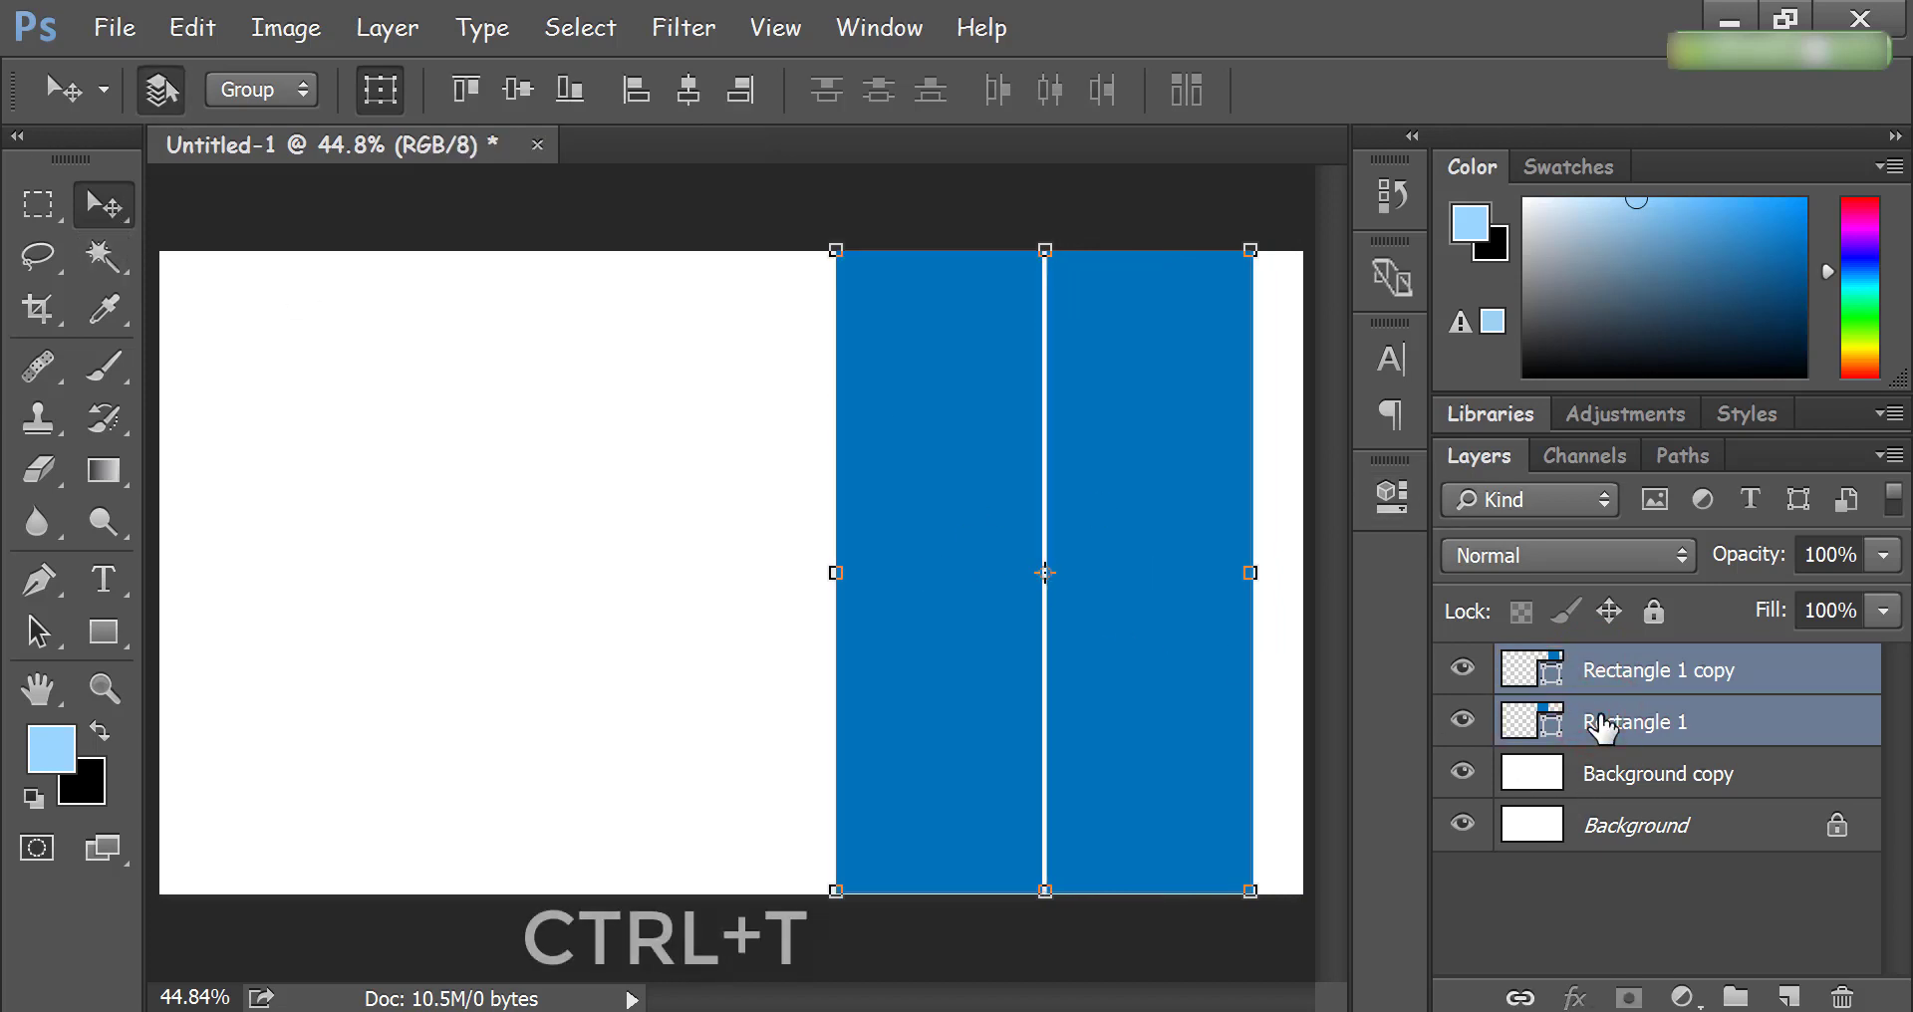
right_click(1146, 321)
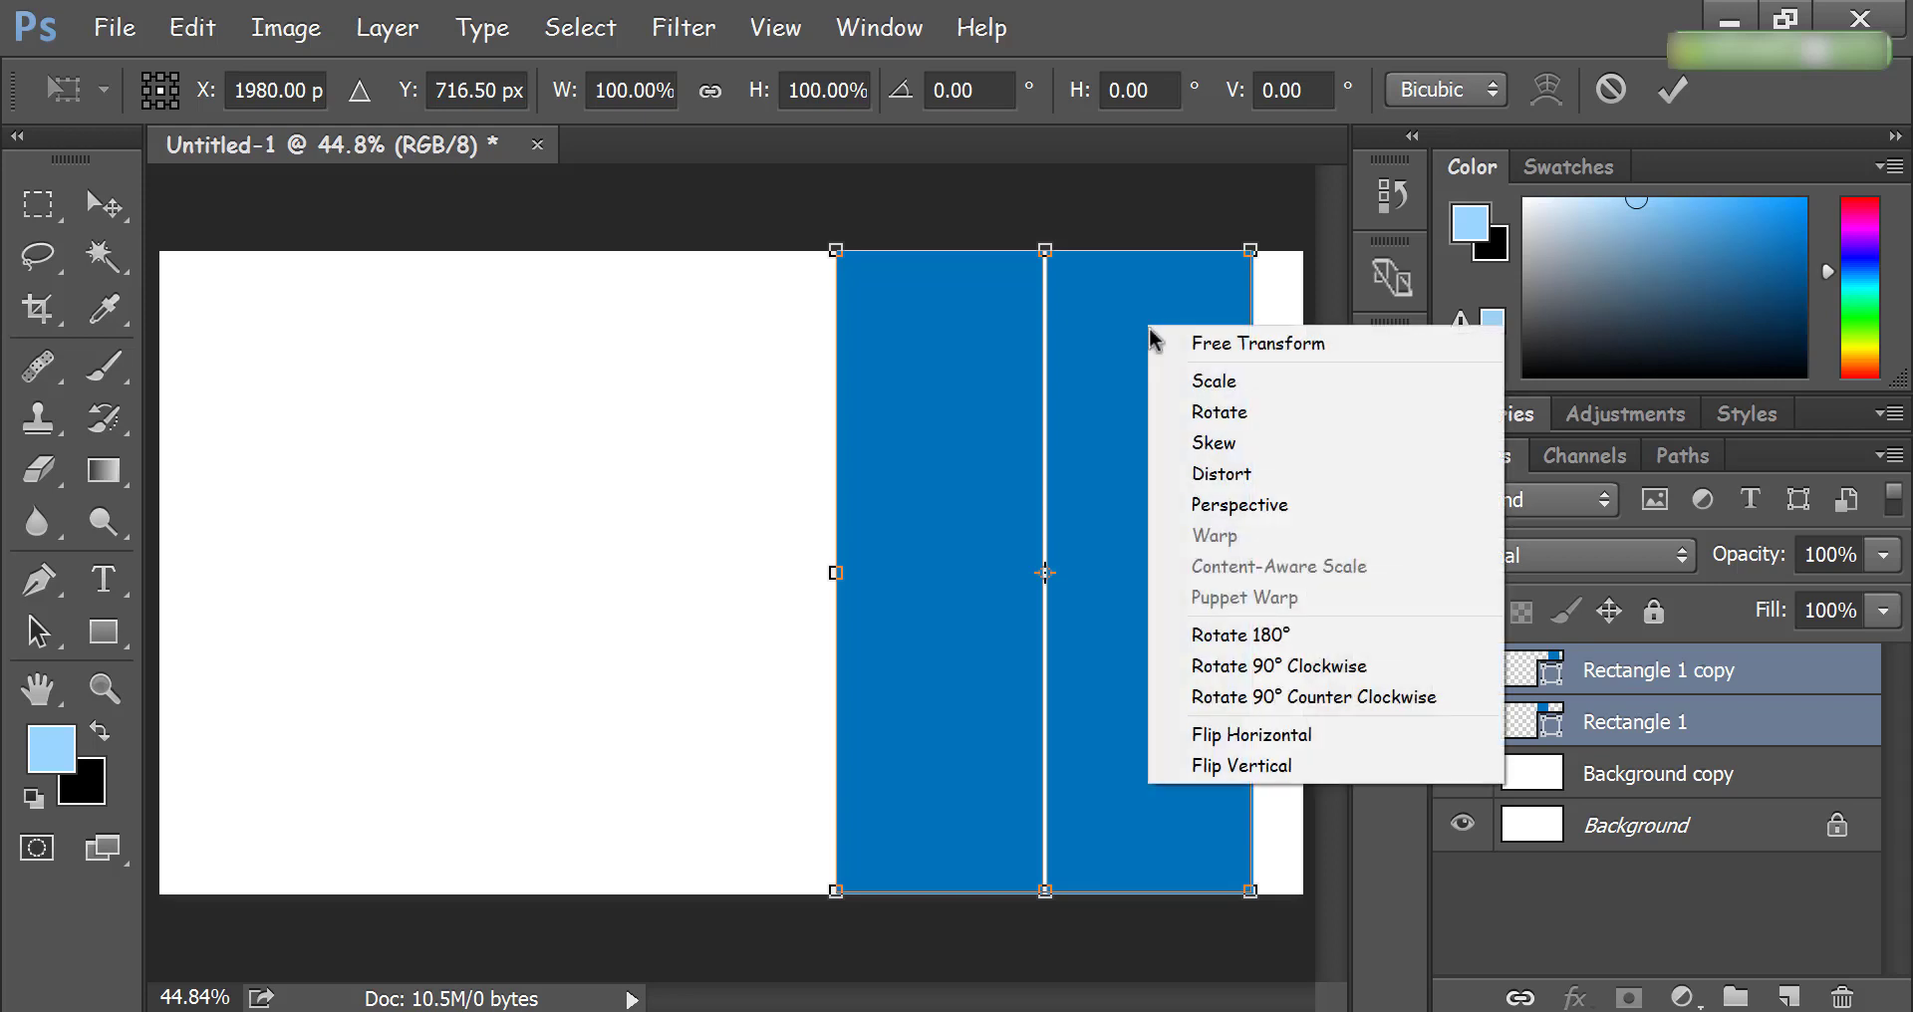
click(1228, 447)
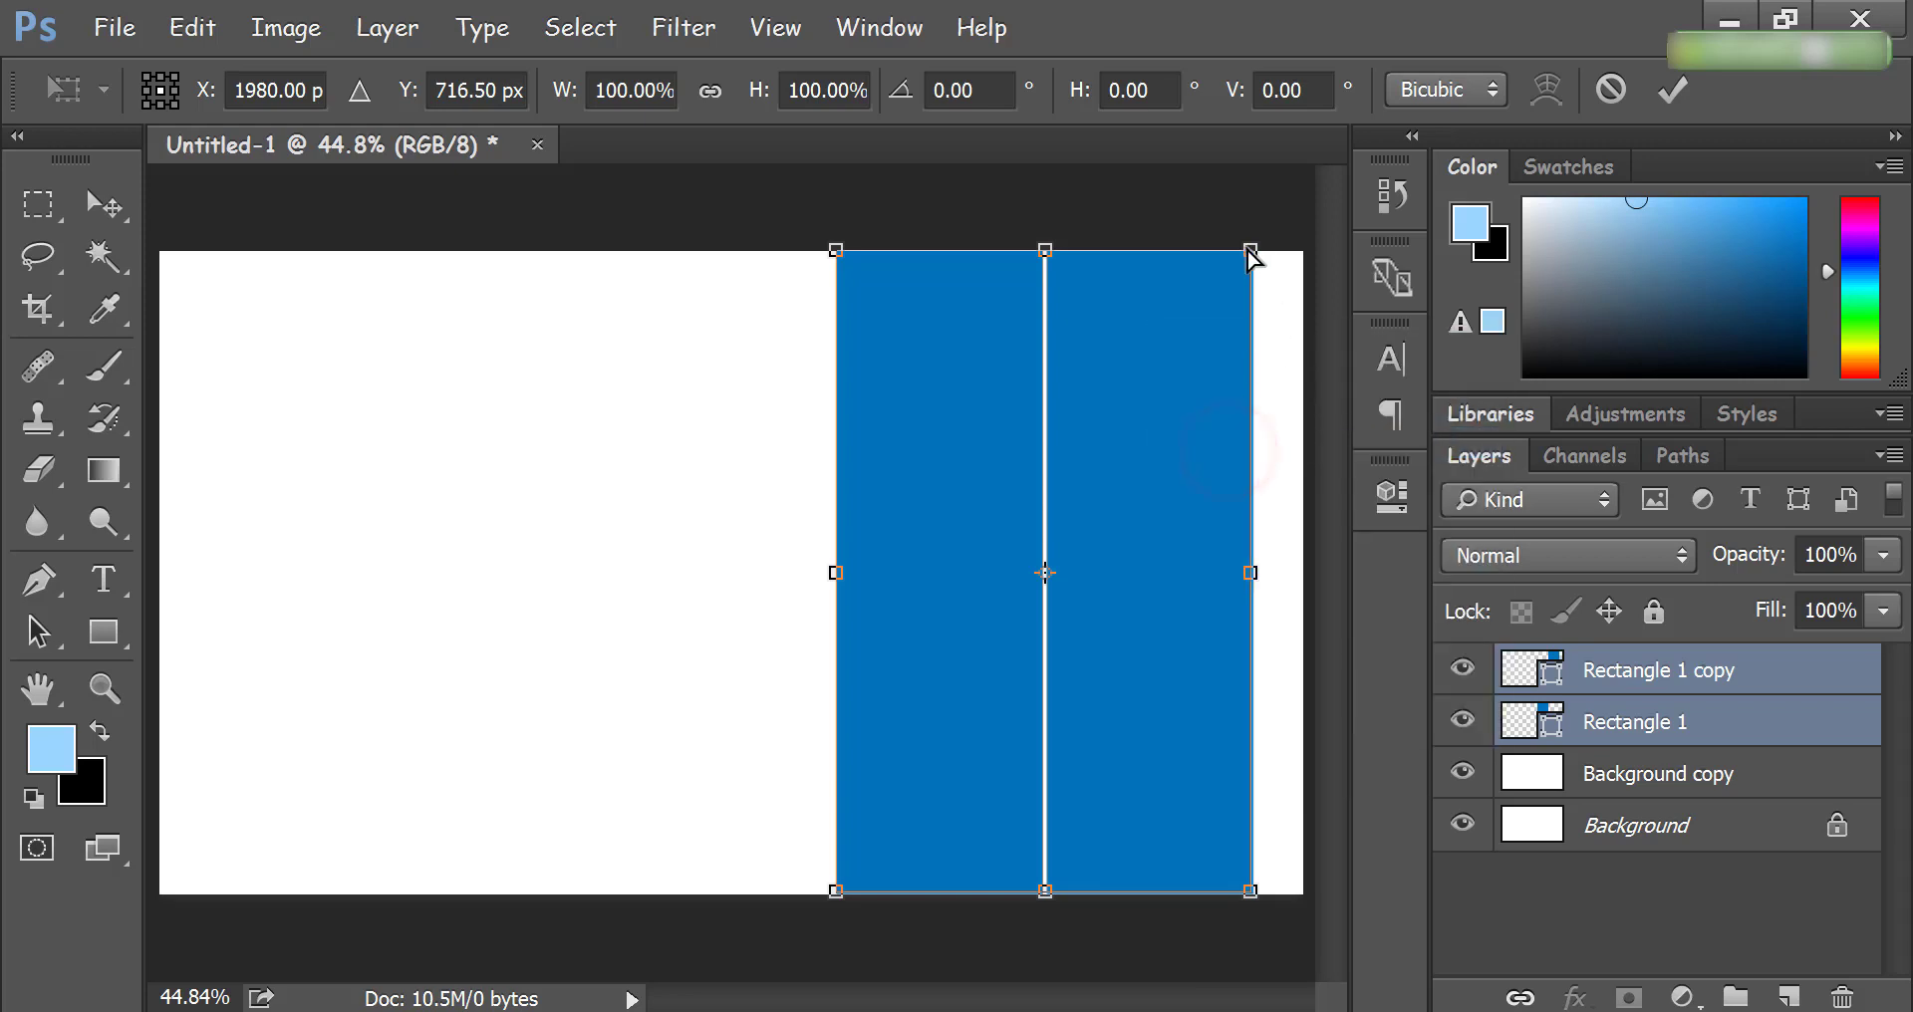
drag(1254, 252, 1304, 256)
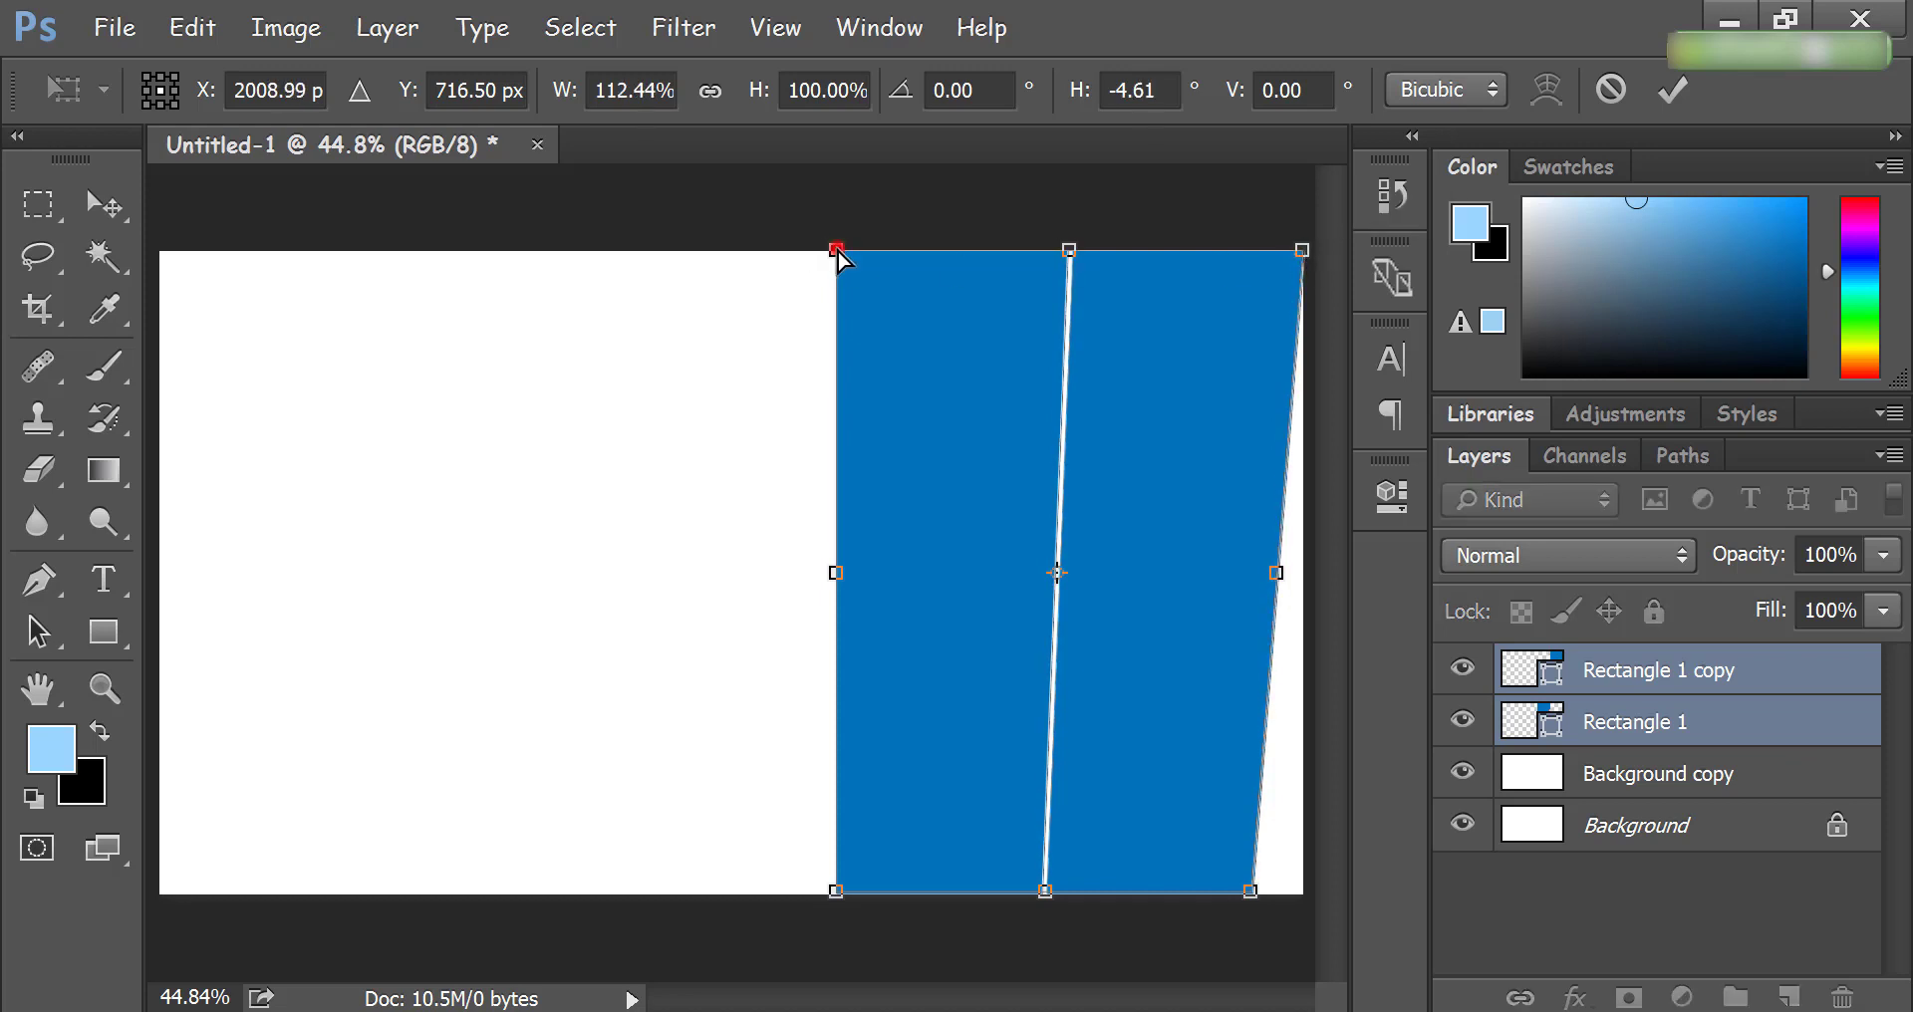
drag(837, 251, 892, 254)
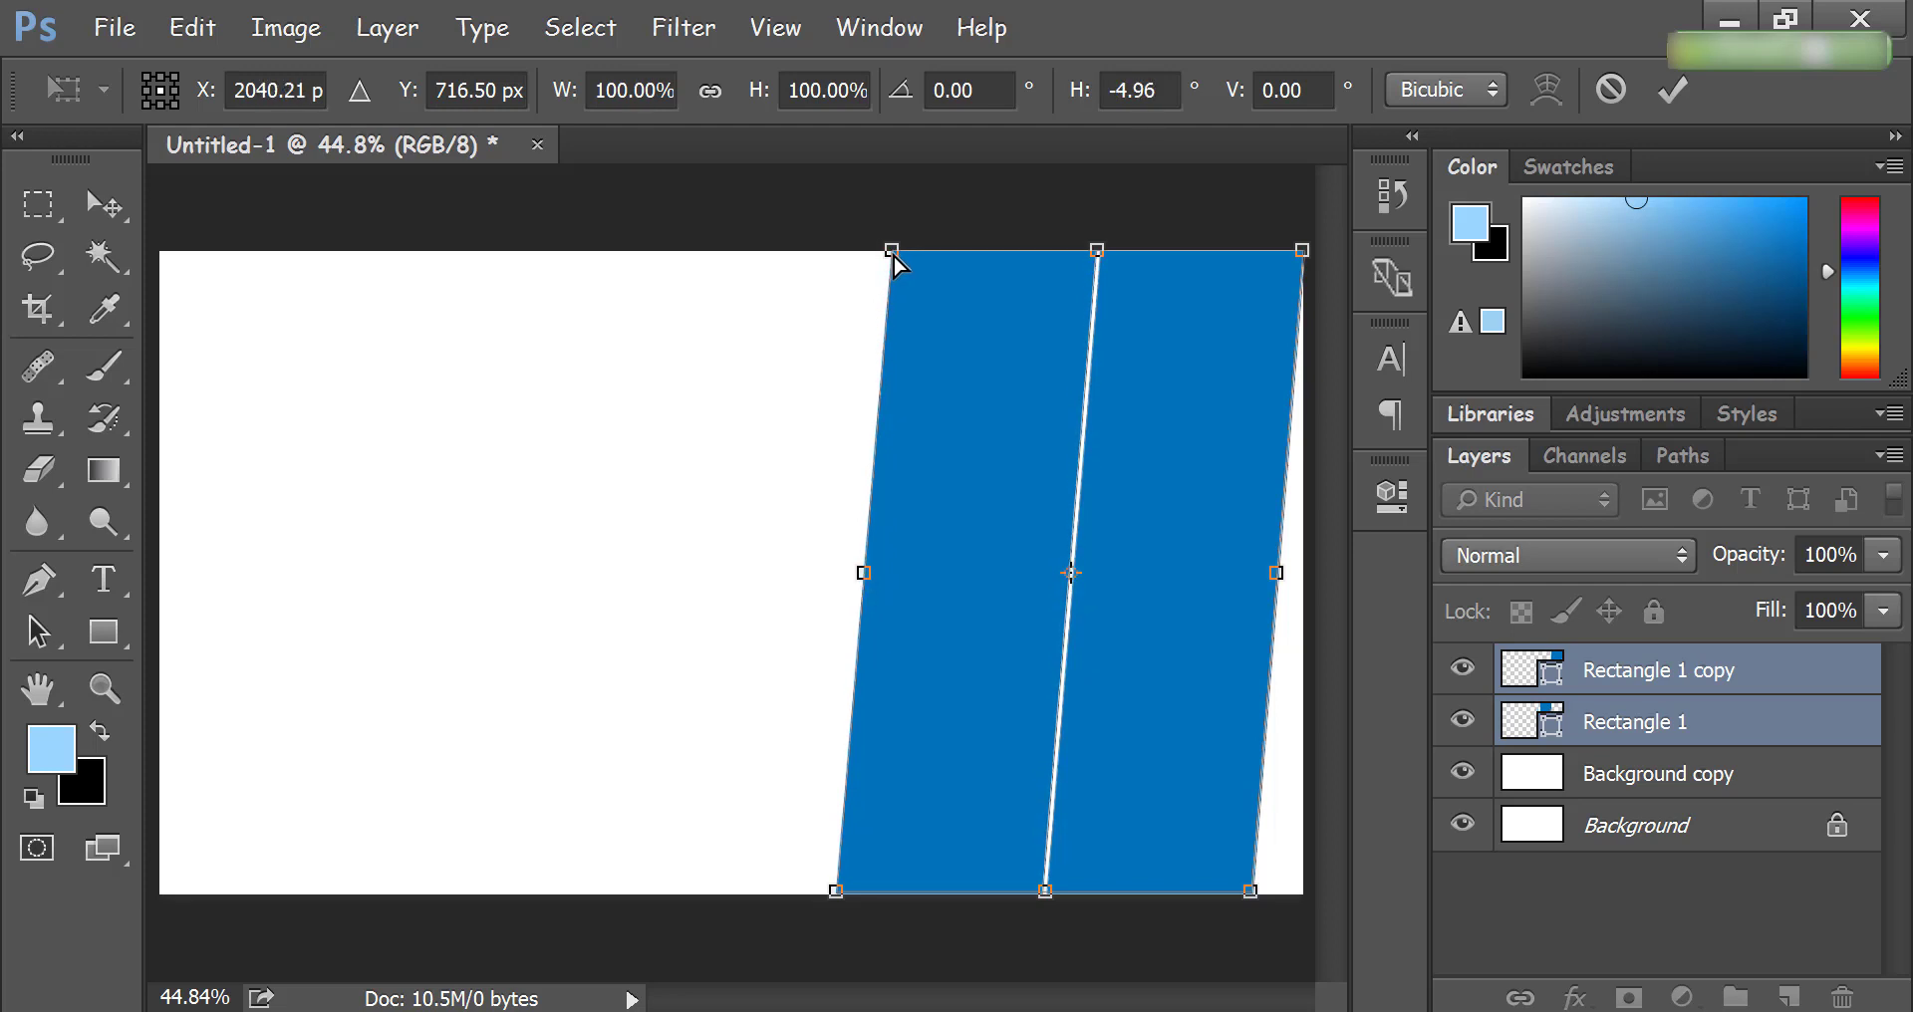
click(1676, 92)
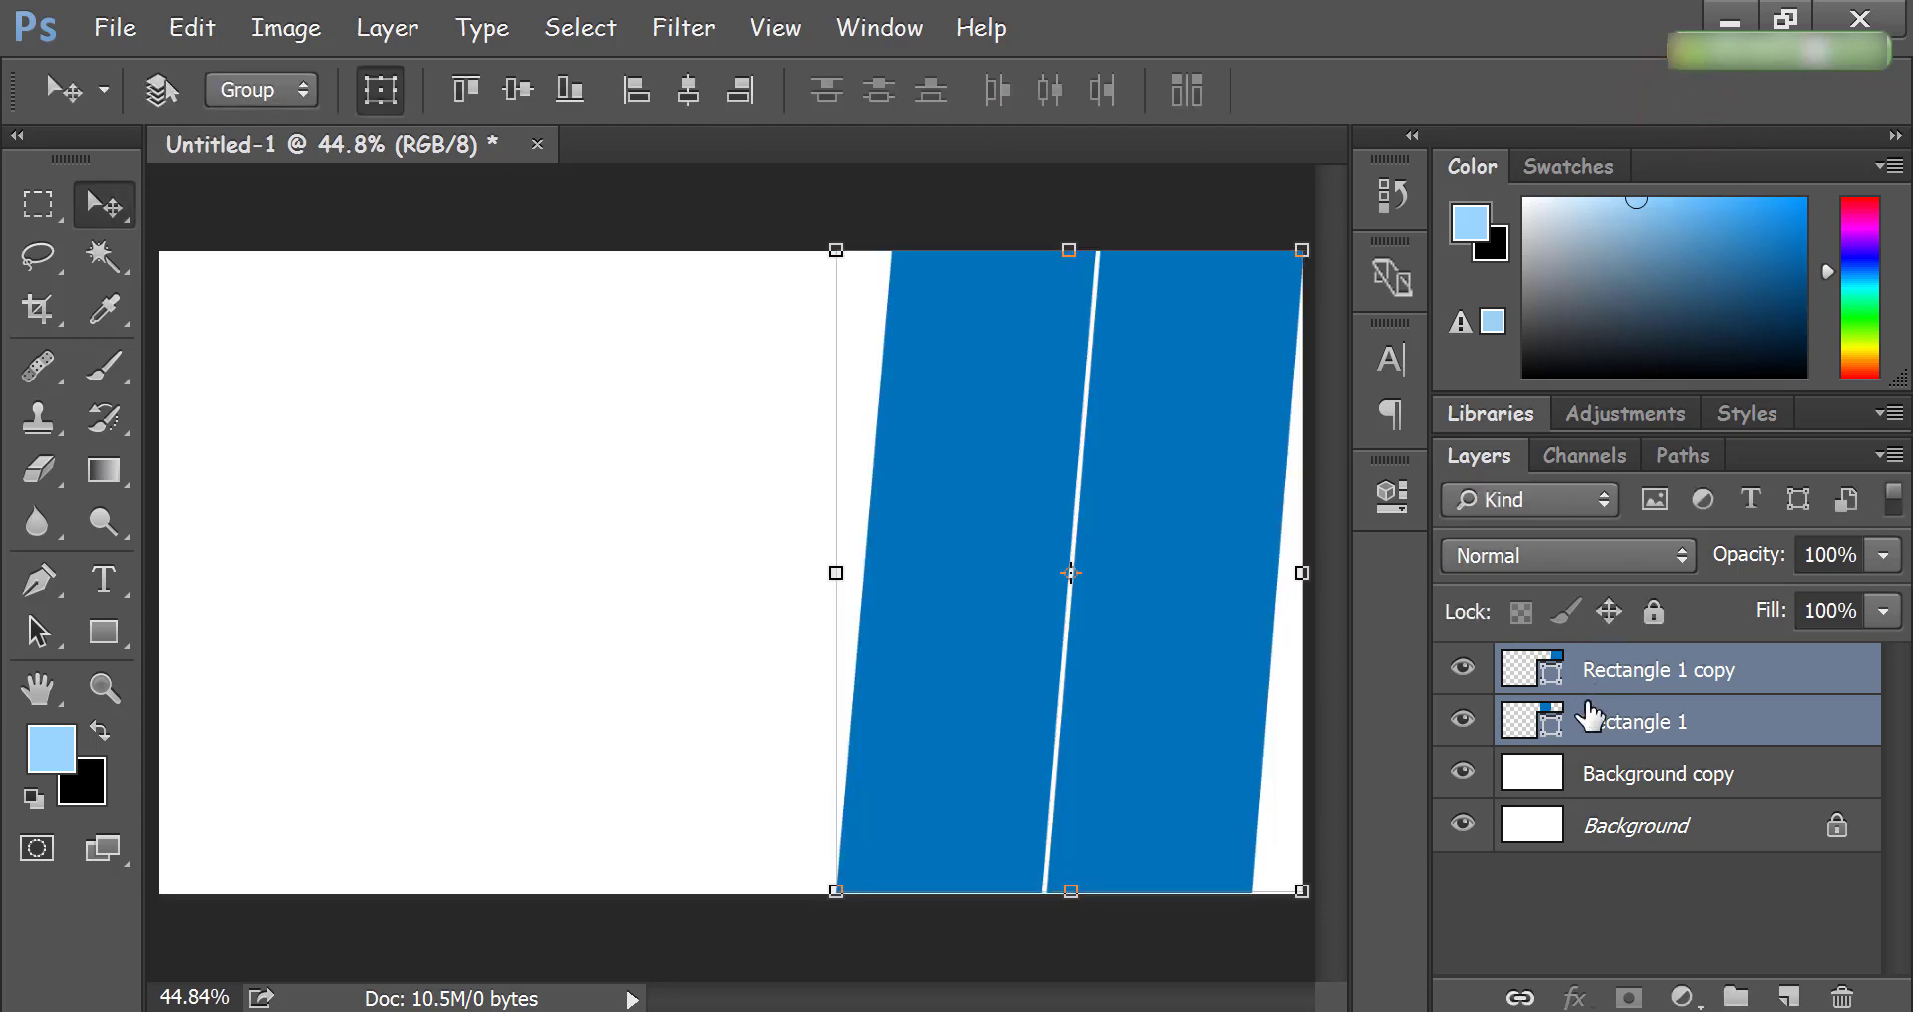
Step: Nudge both slanted stripes right and slightly down against the canvas's right edge
key(Right)
key(Right)
key(Right)
key(Right)
key(Right)
key(Right)
key(Right)
key(Right)
key(Right)
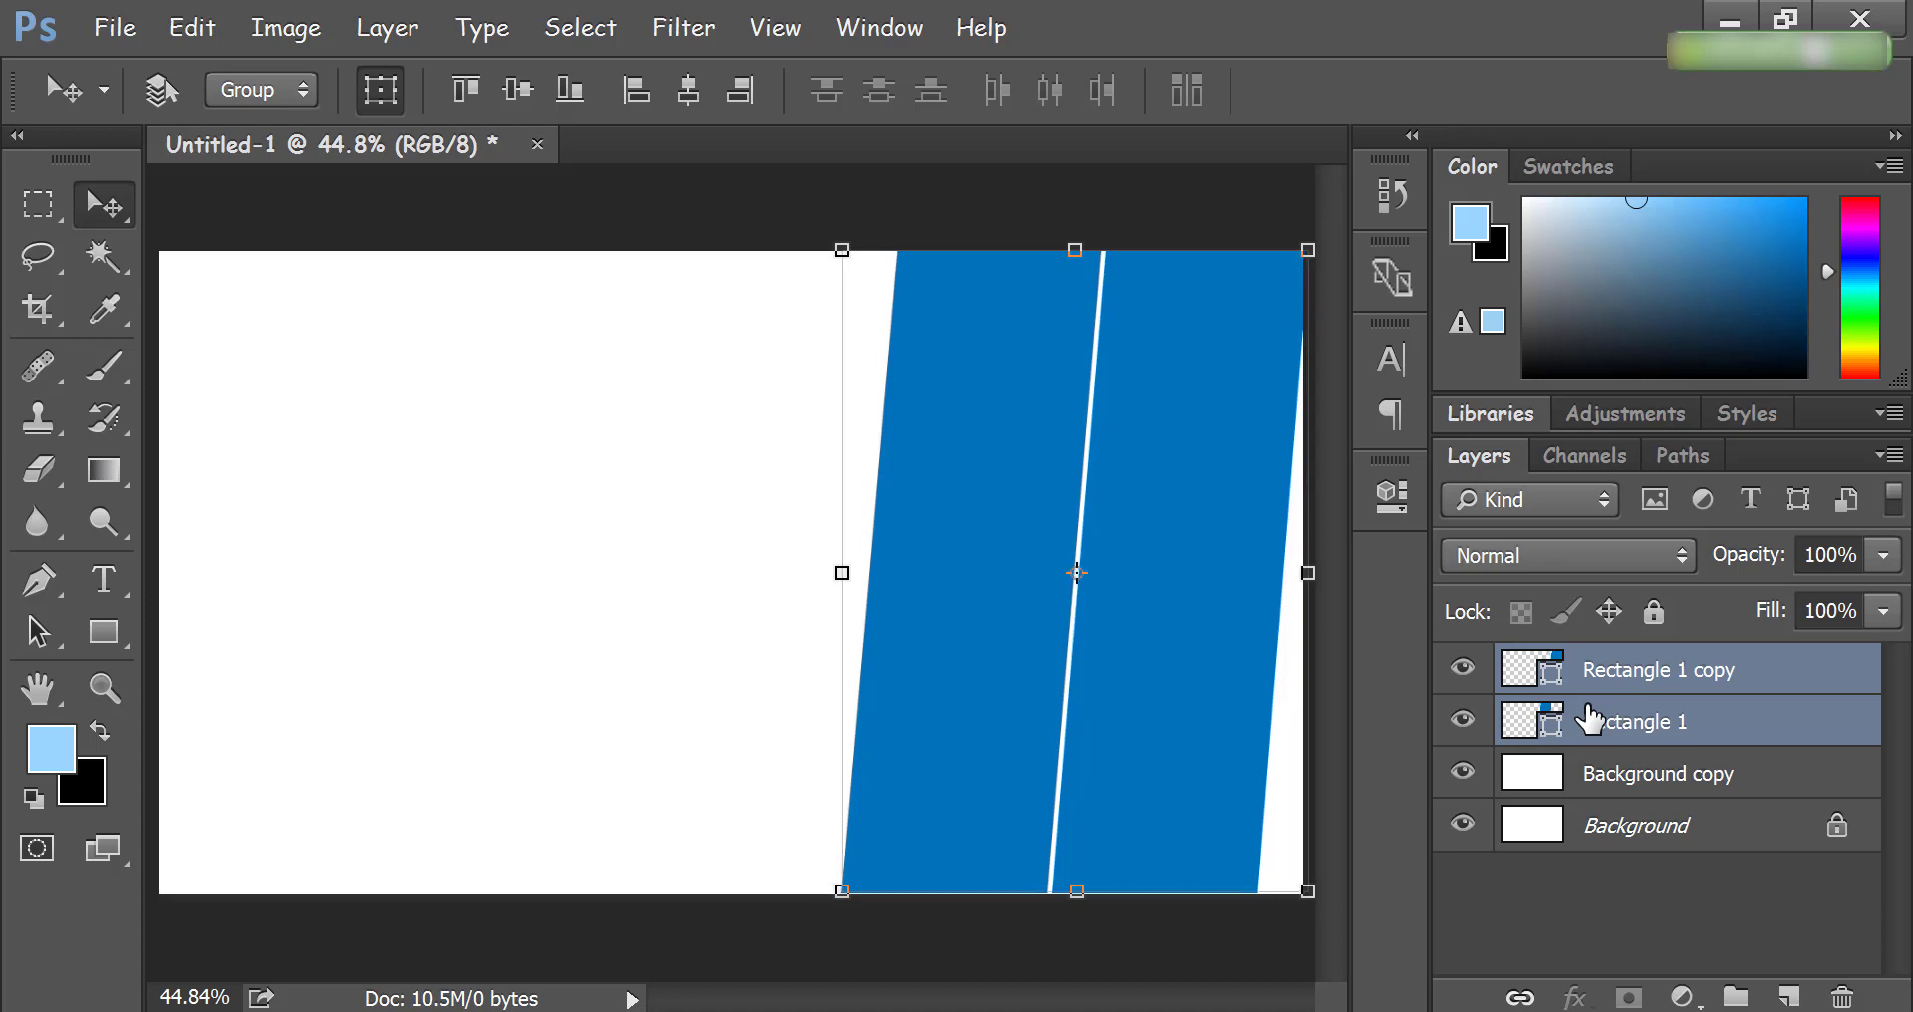
key(Right)
key(Right)
key(Right)
key(Right)
key(Right)
key(Right)
key(Right)
key(Right)
key(Right)
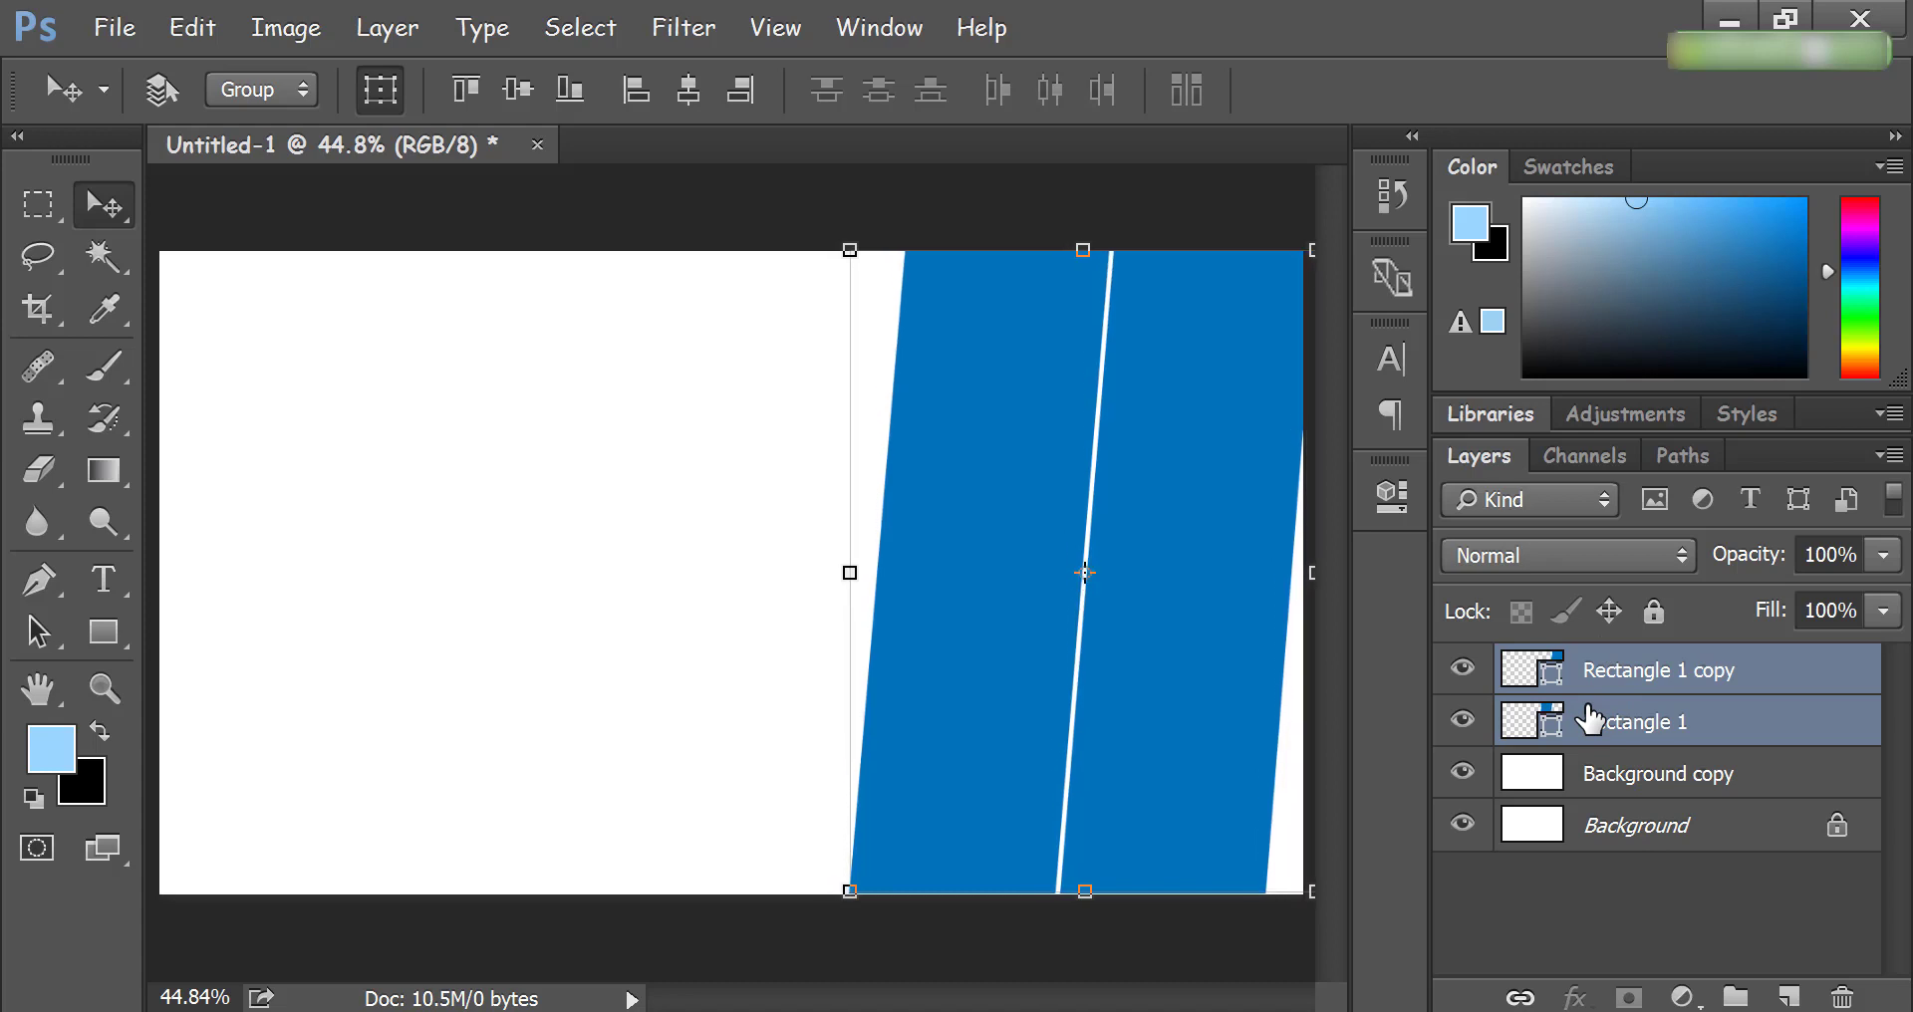
key(Right)
key(Right)
key(Right)
key(Right)
key(Right)
key(Right)
key(Right)
key(Right)
key(Right)
key(Right)
key(Right)
key(Right)
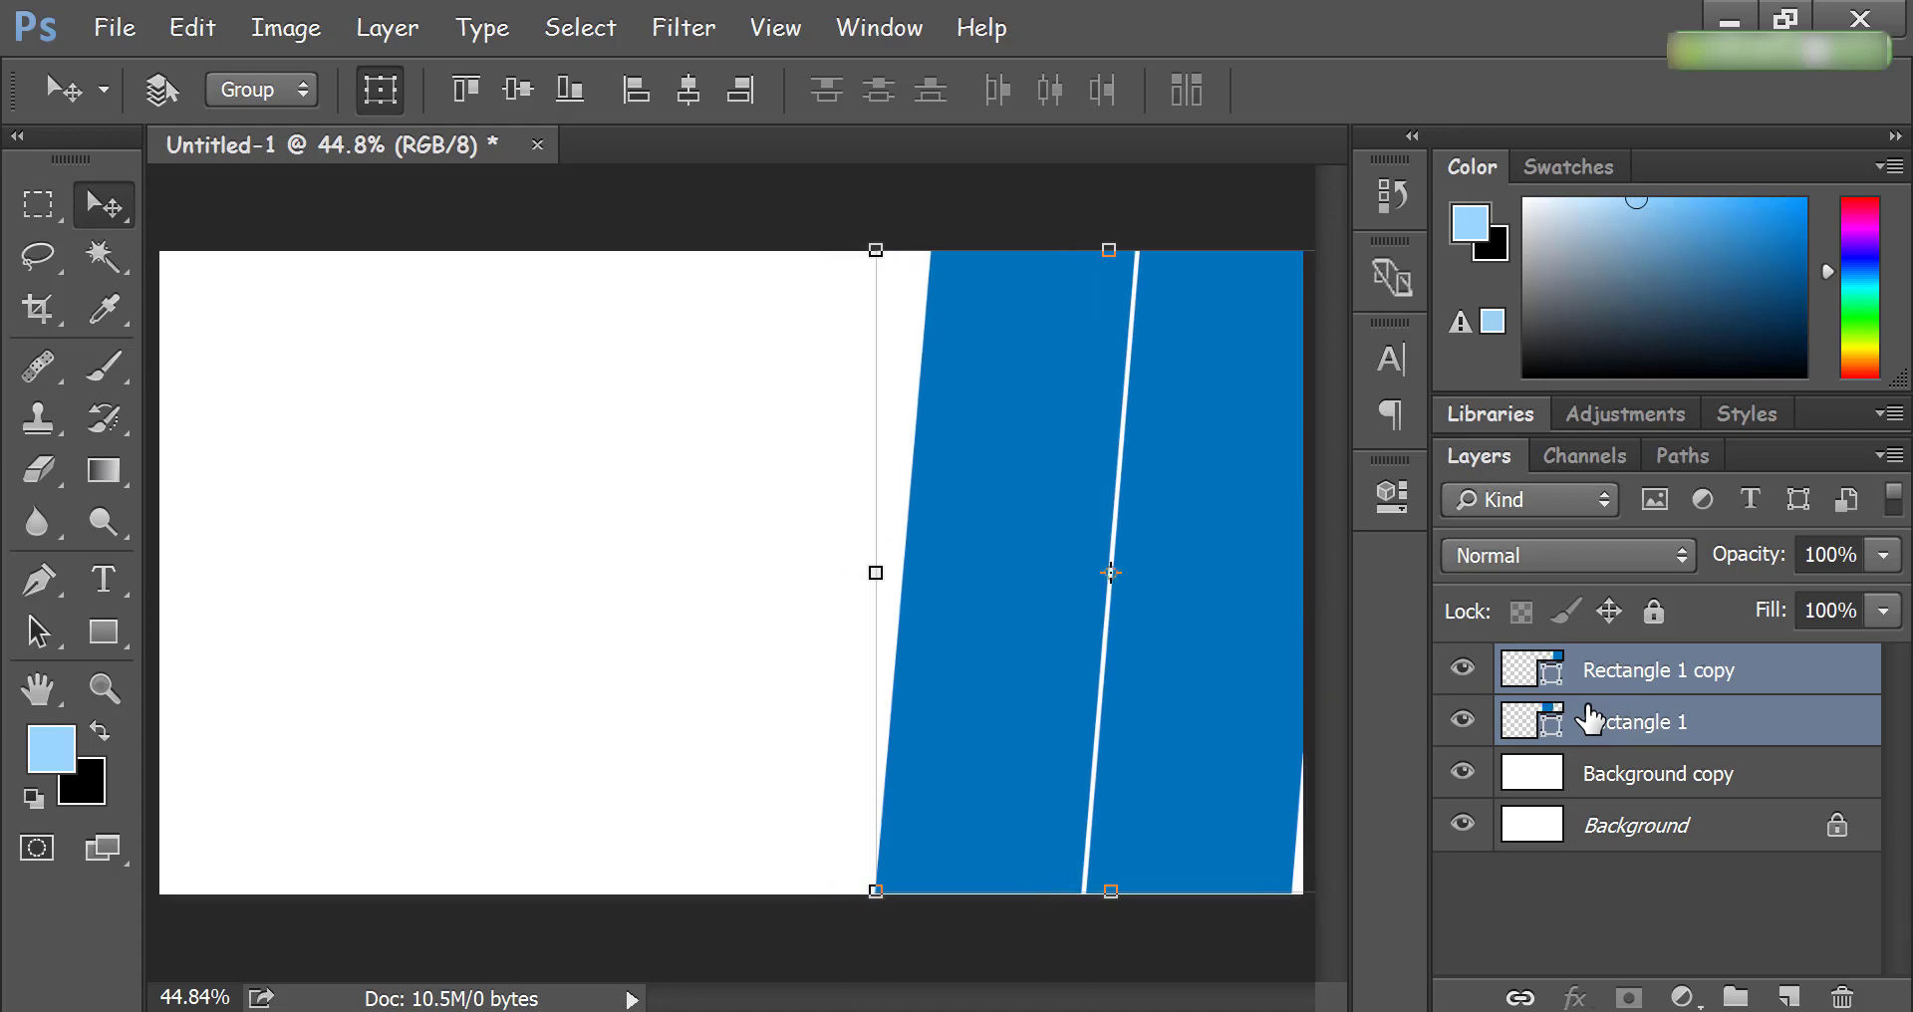
key(Right)
key(Right)
key(Right)
key(Right)
key(Right)
key(Right)
key(Right)
key(Right)
key(Right)
key(Right)
key(Right)
key(Right)
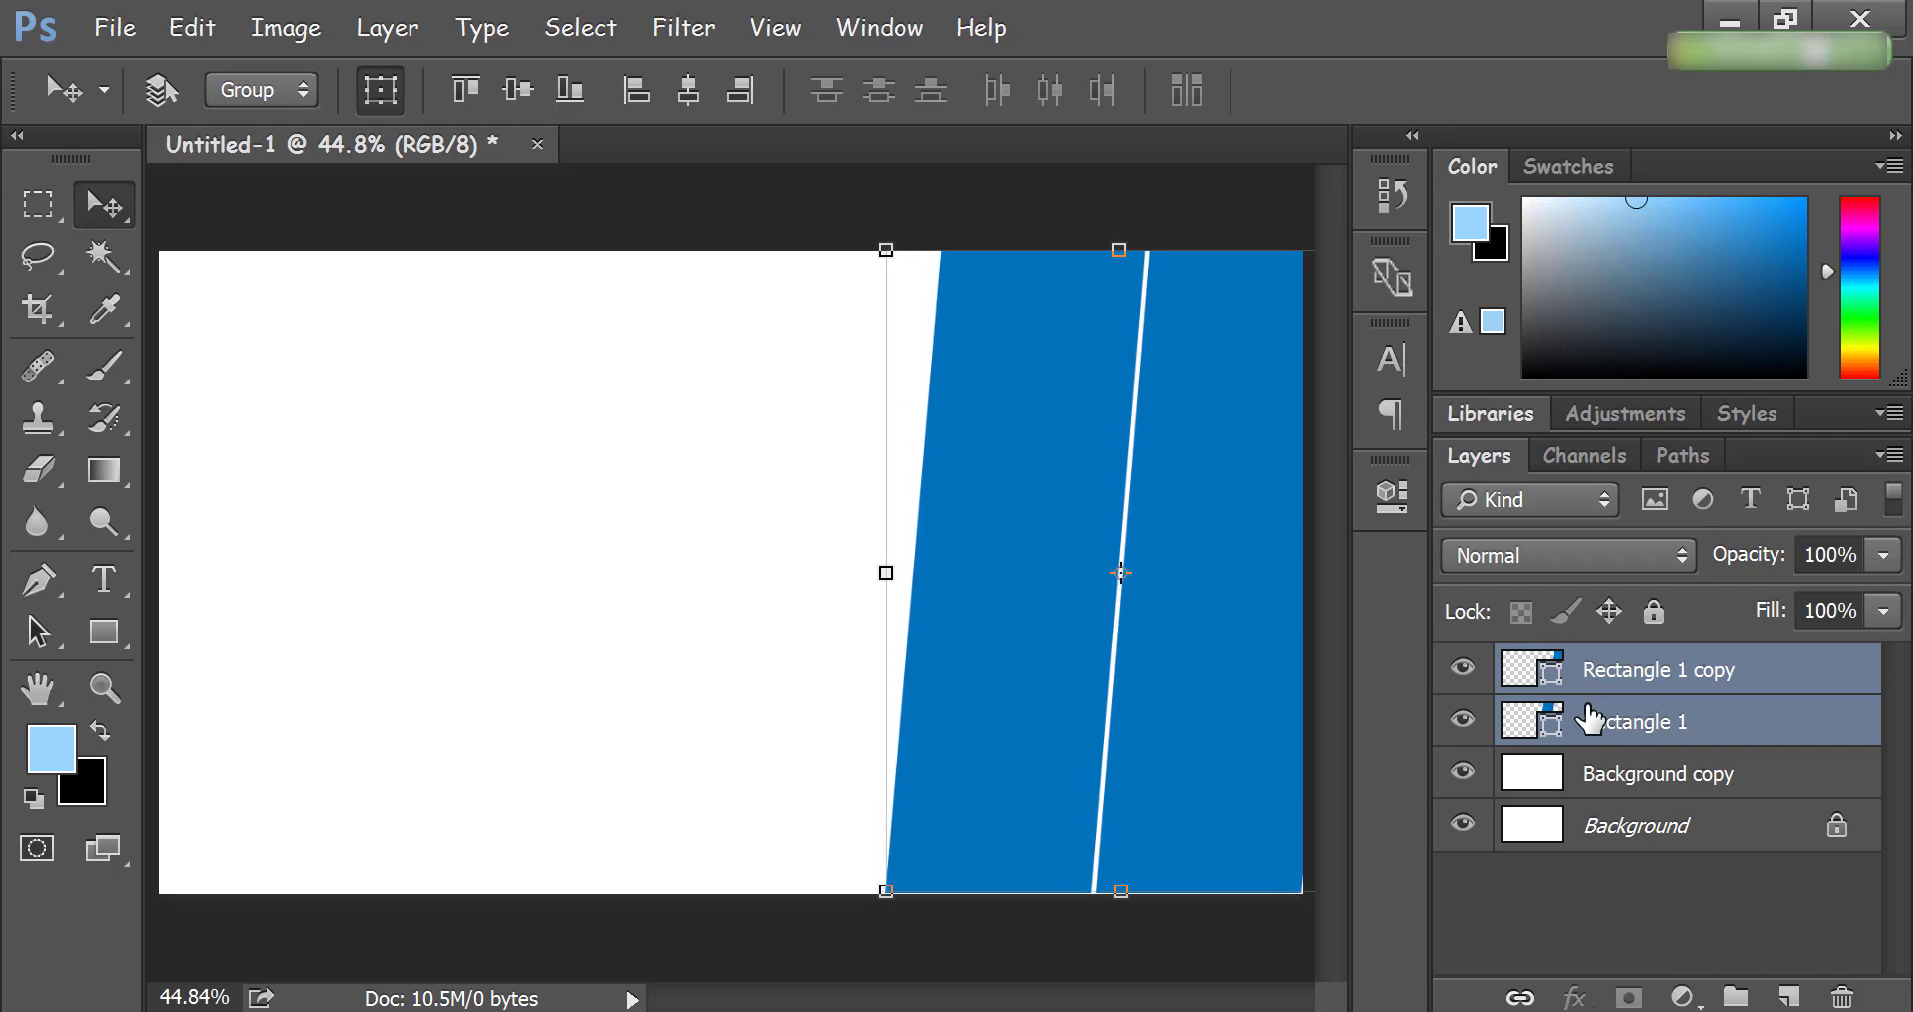
key(Right)
key(Right)
key(Right)
key(Right)
key(Right)
key(Right)
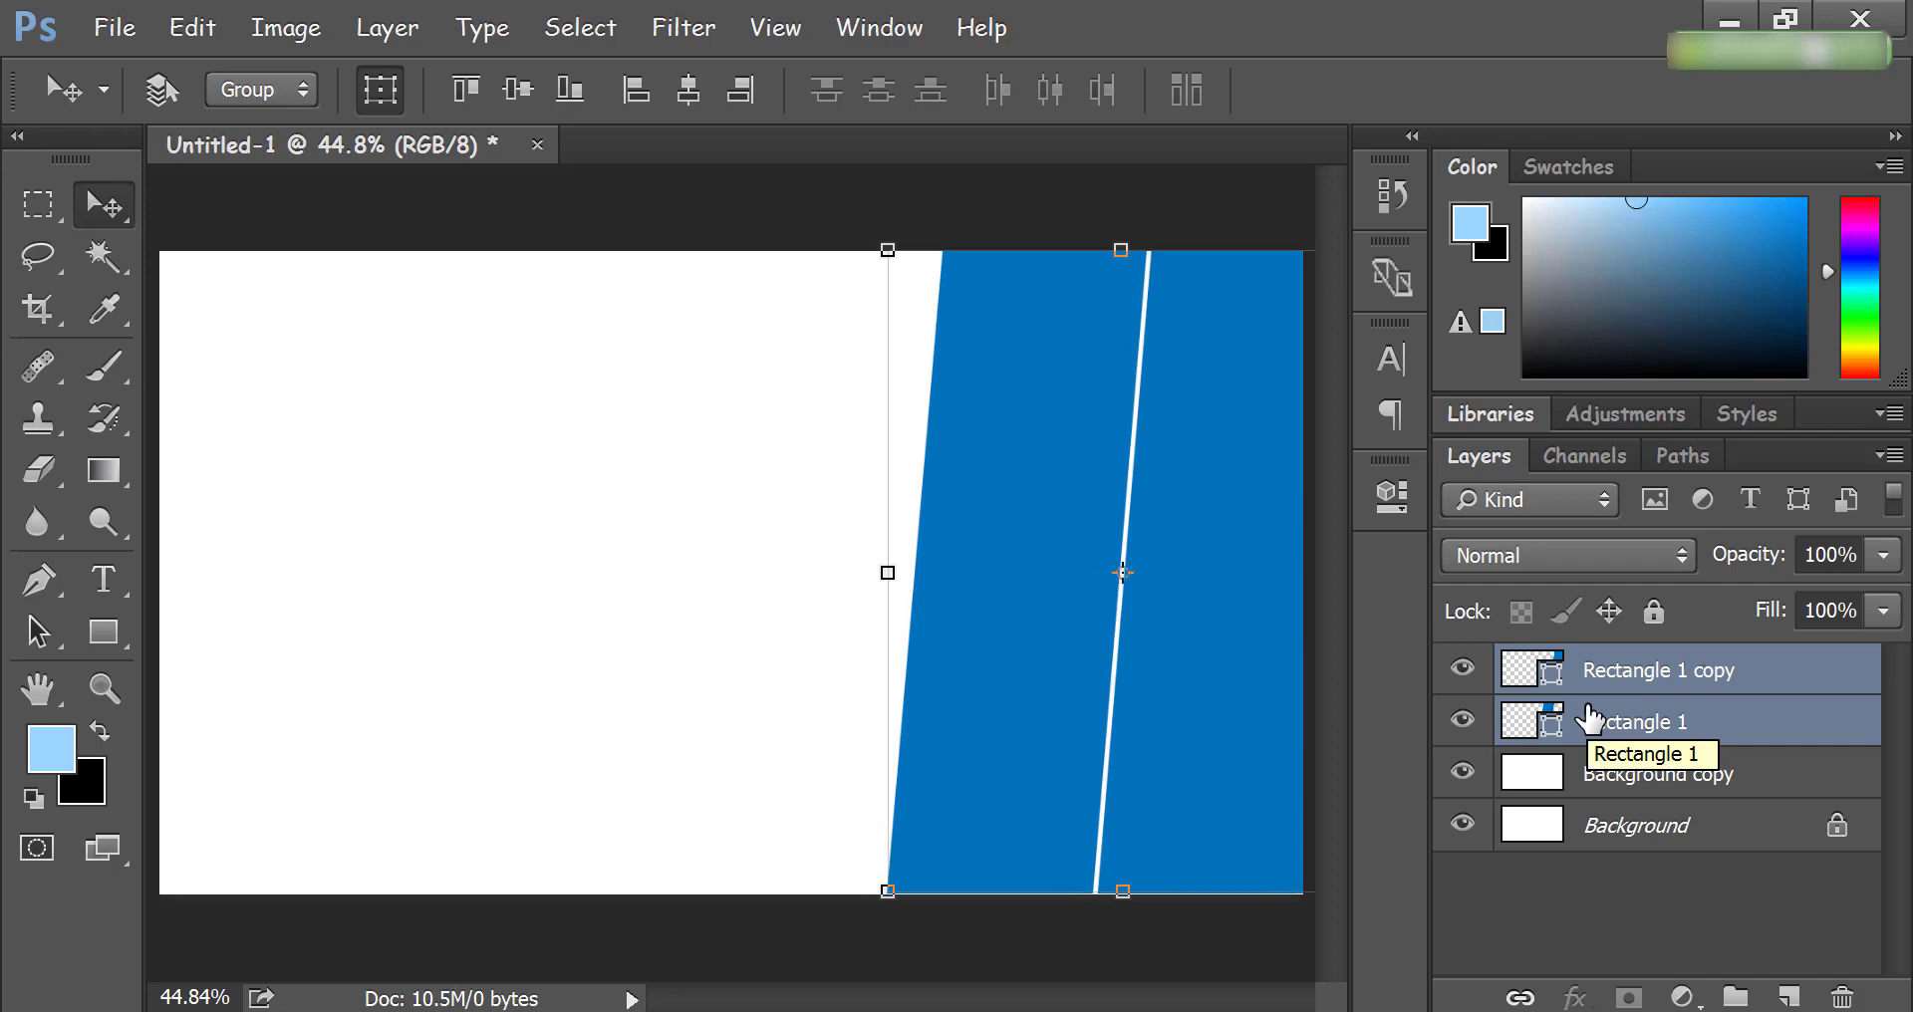
key(Down)
key(Down)
key(Right)
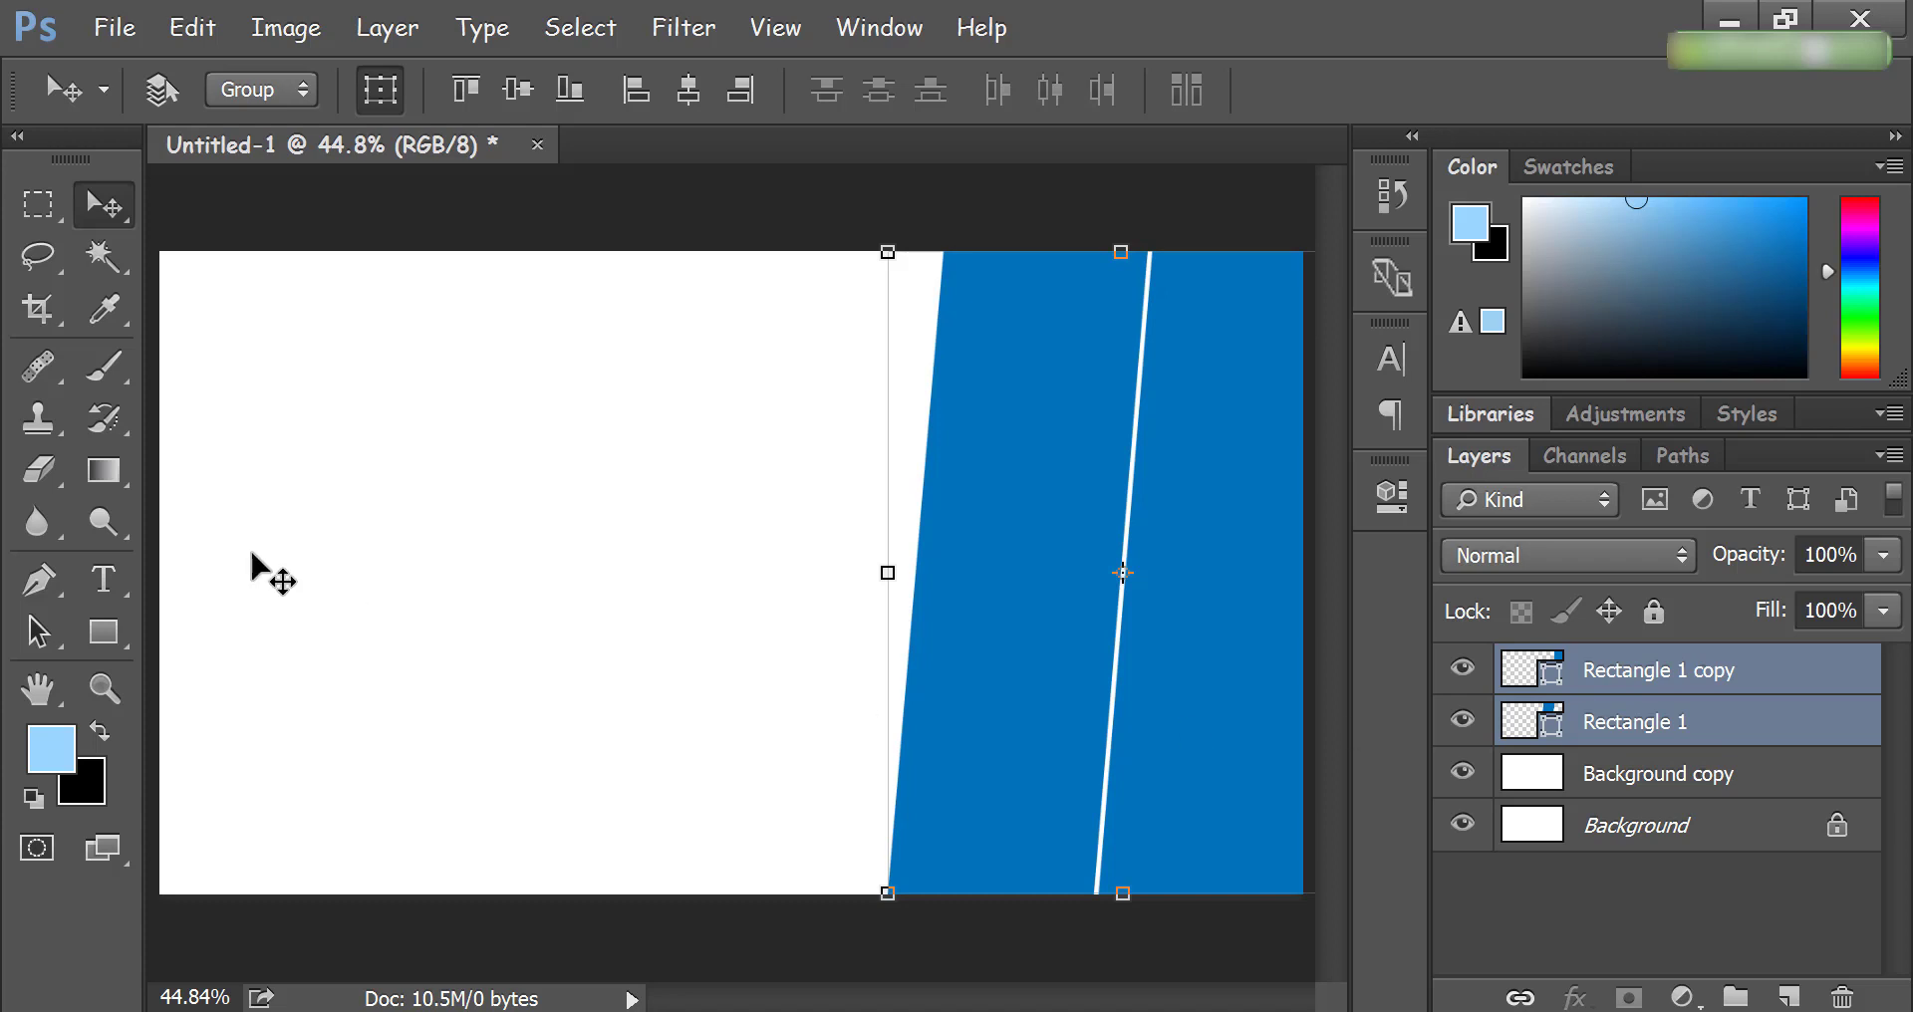
key(Left)
key(Right)
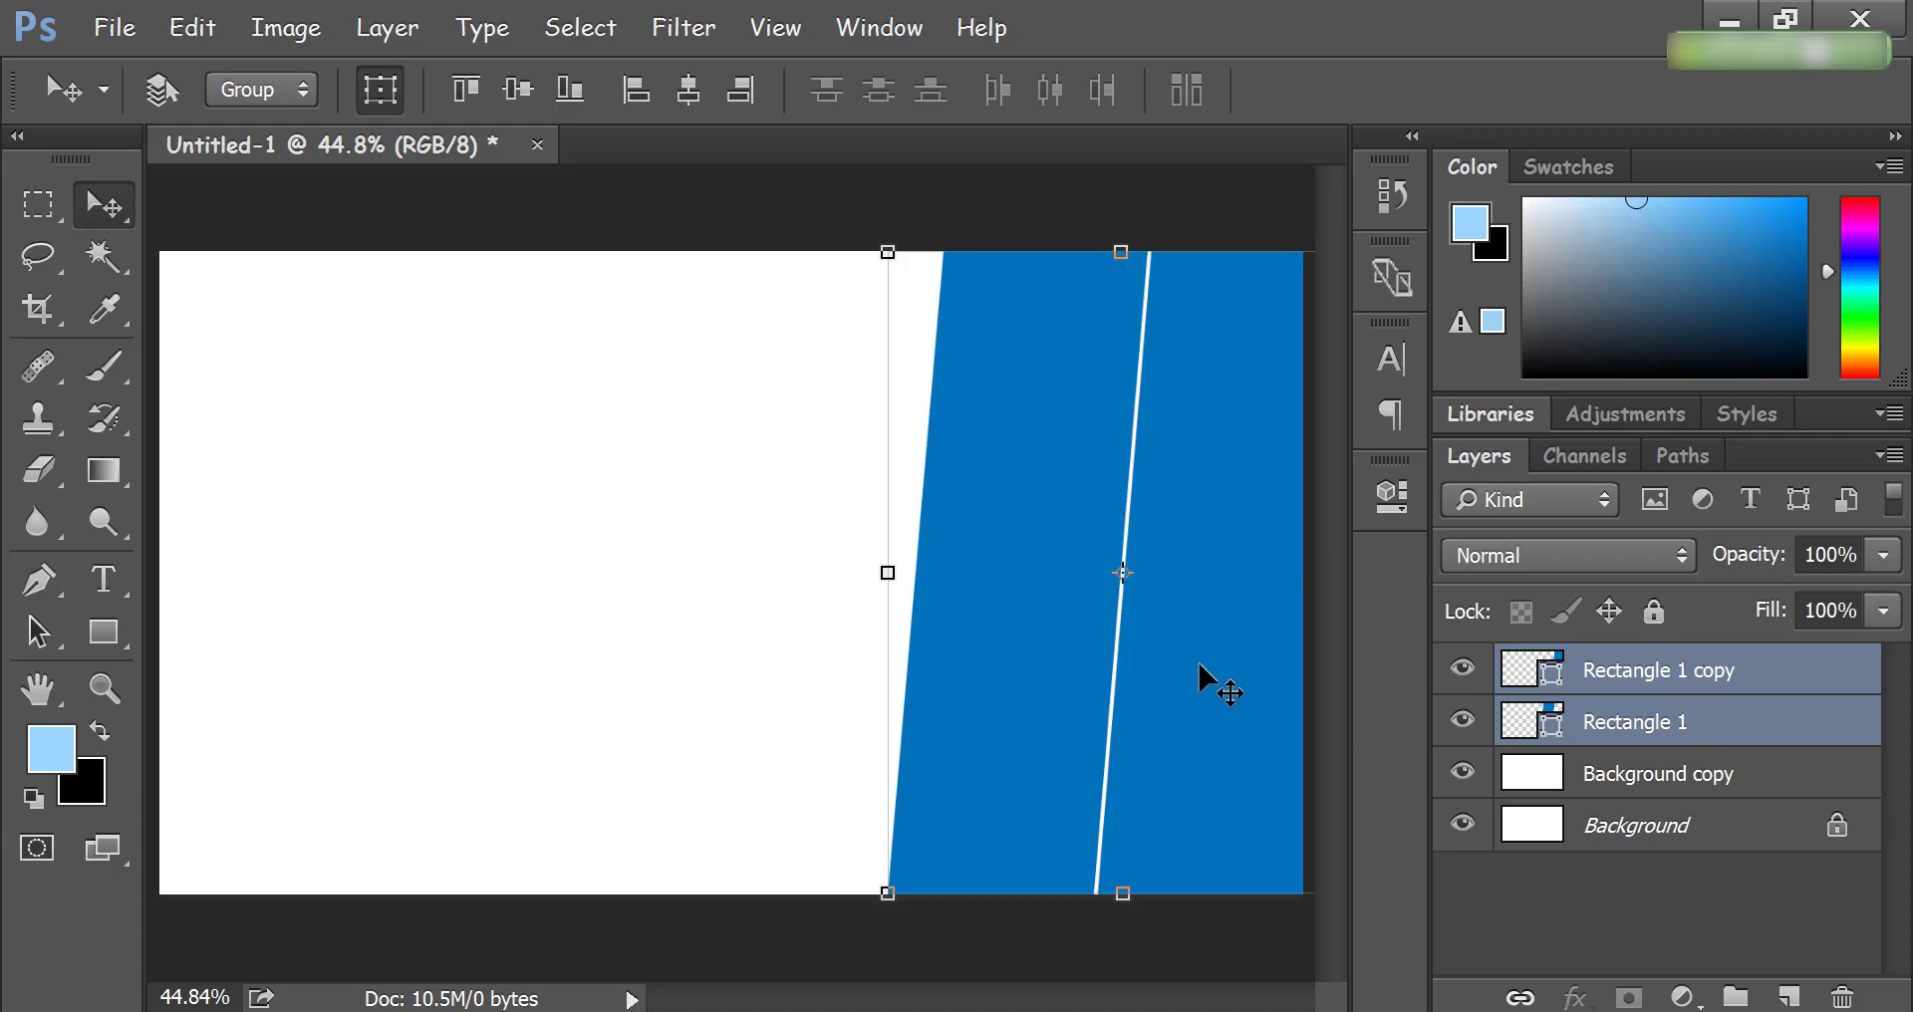
key(ctrl+t)
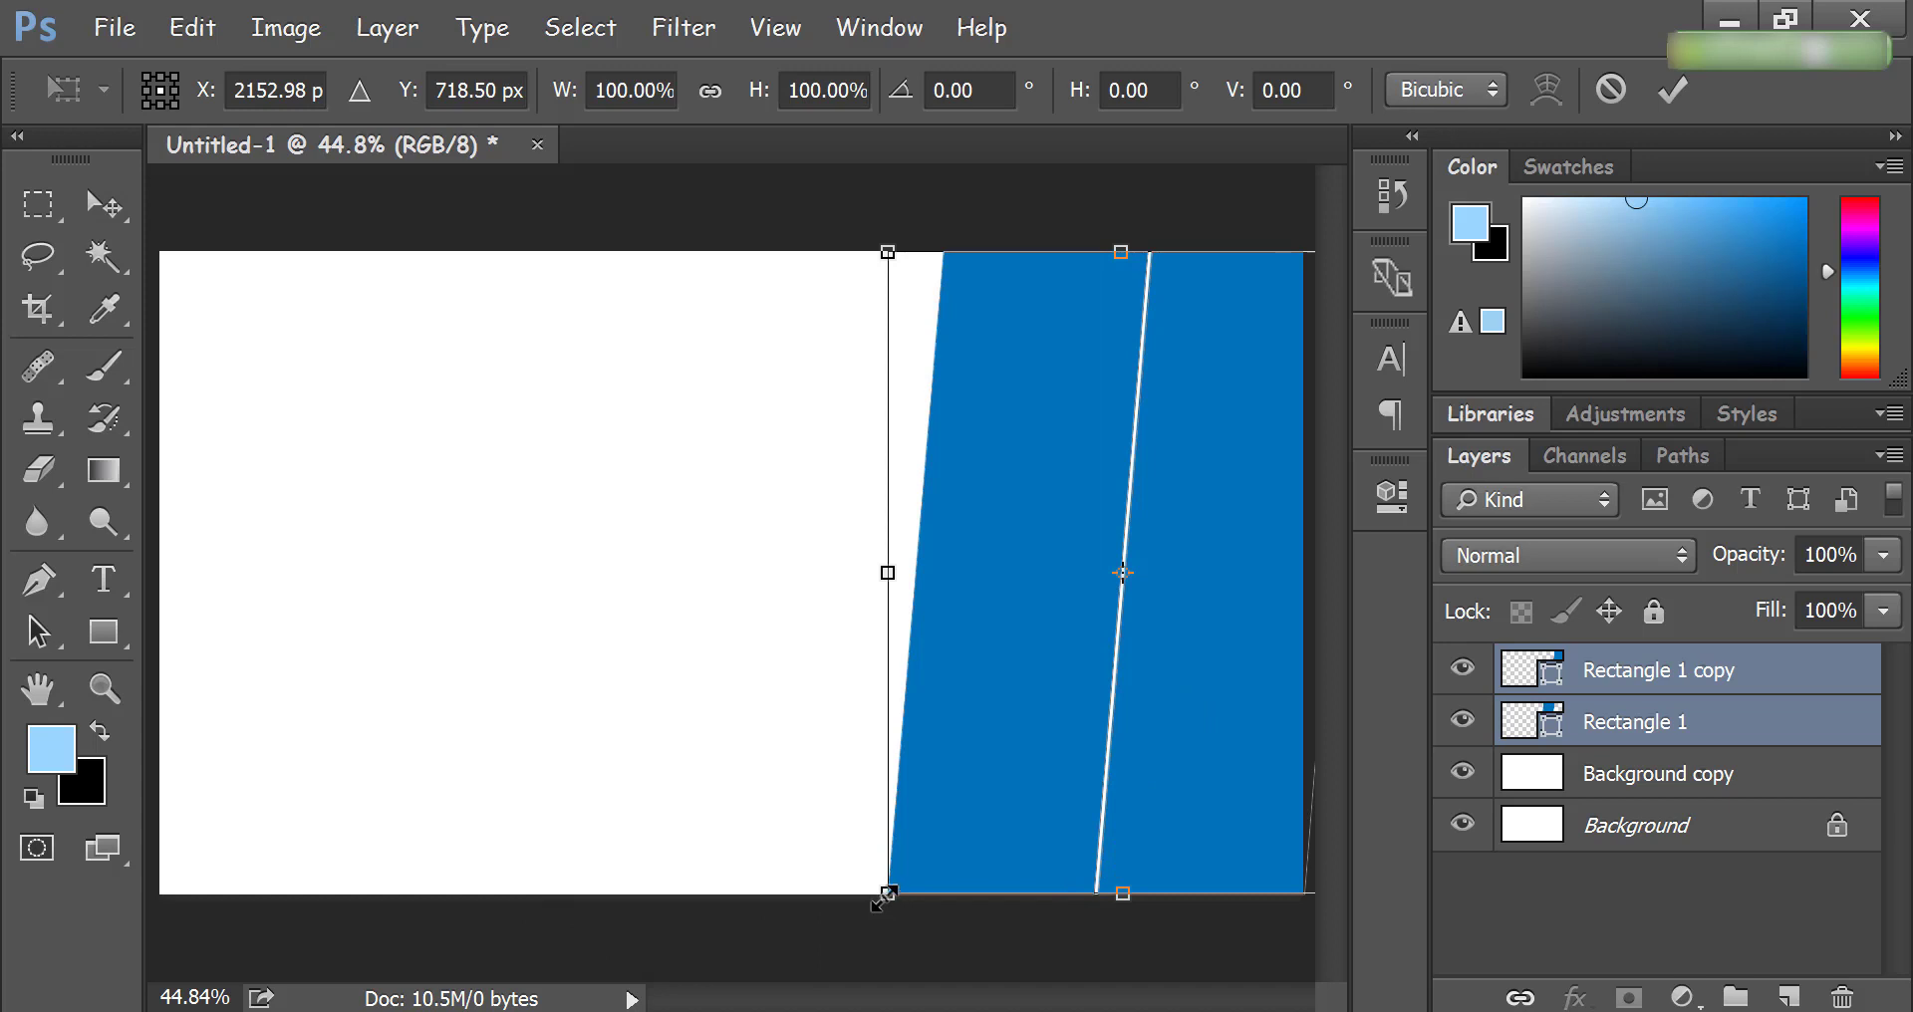
Step: Enlarge both stripes to about 158% width and 155% height, then shift them slightly left
drag(882, 896, 750, 980)
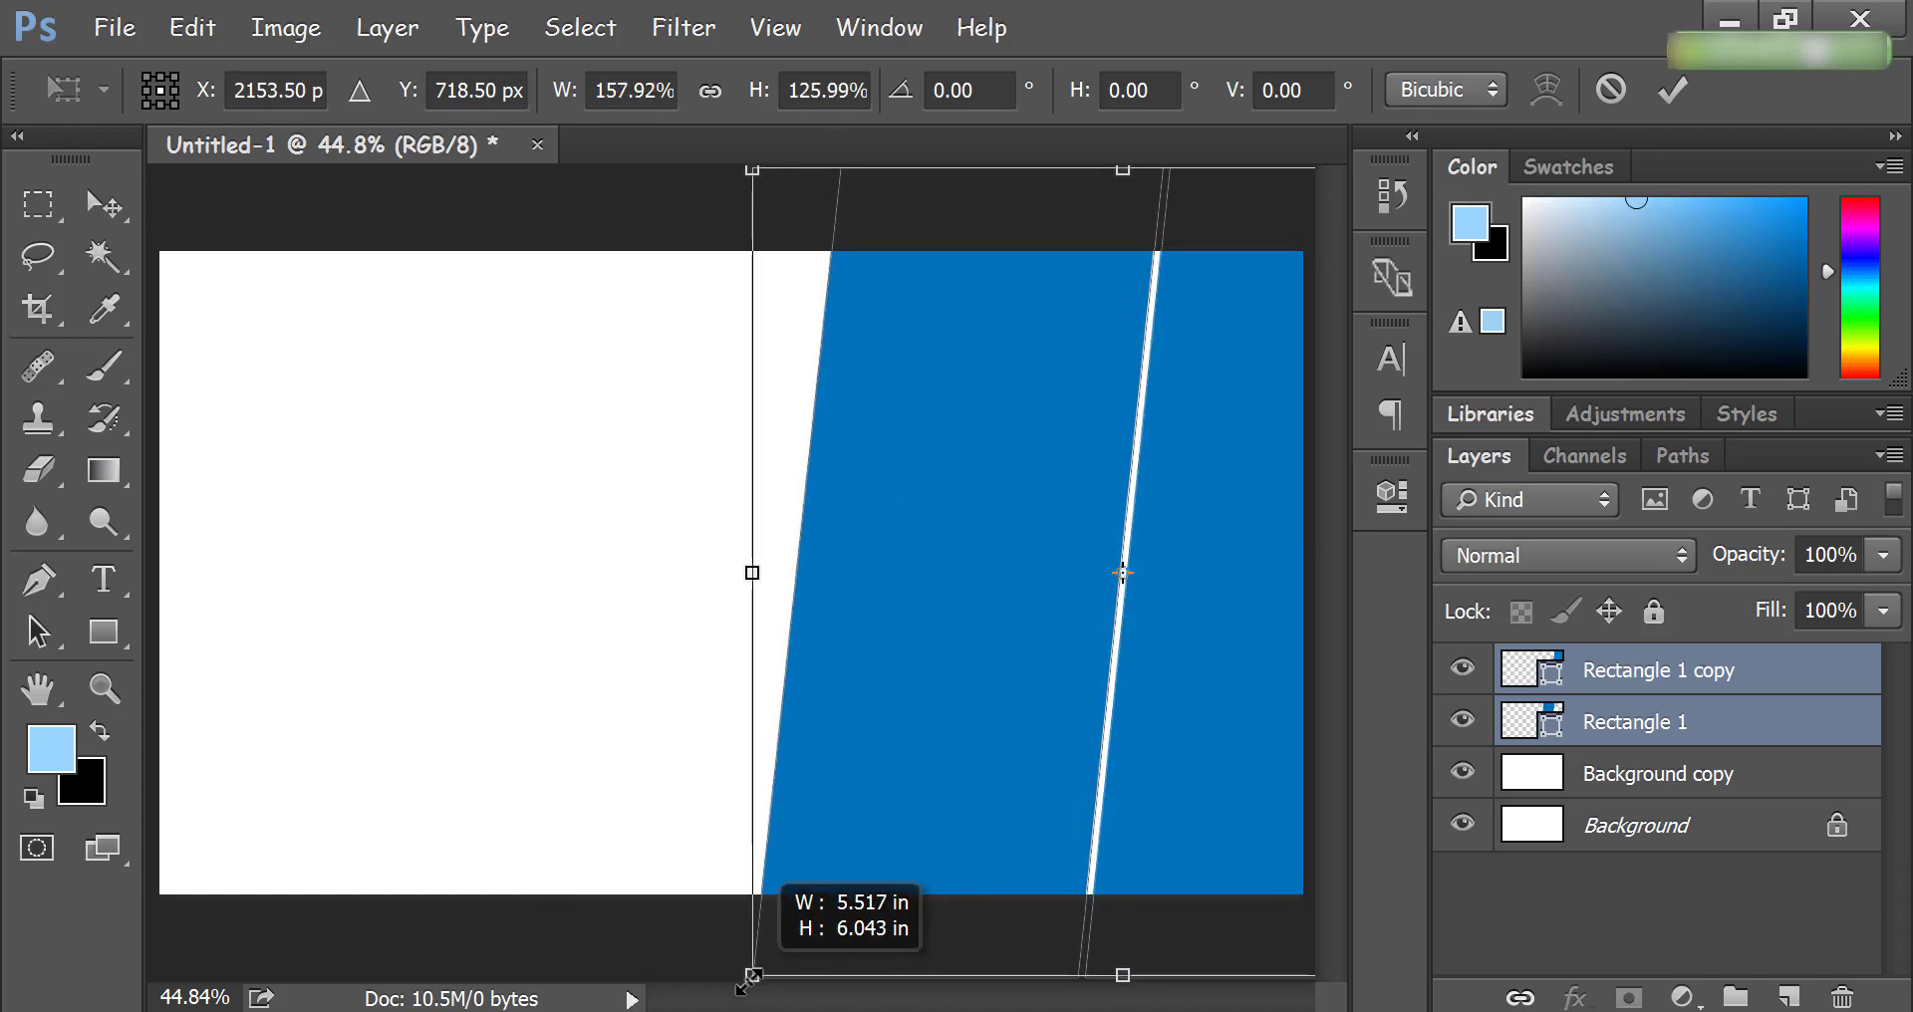
mouse_move(749, 981)
mouse_down()
mouse_move(732, 1008)
mouse_move(750, 986)
mouse_up()
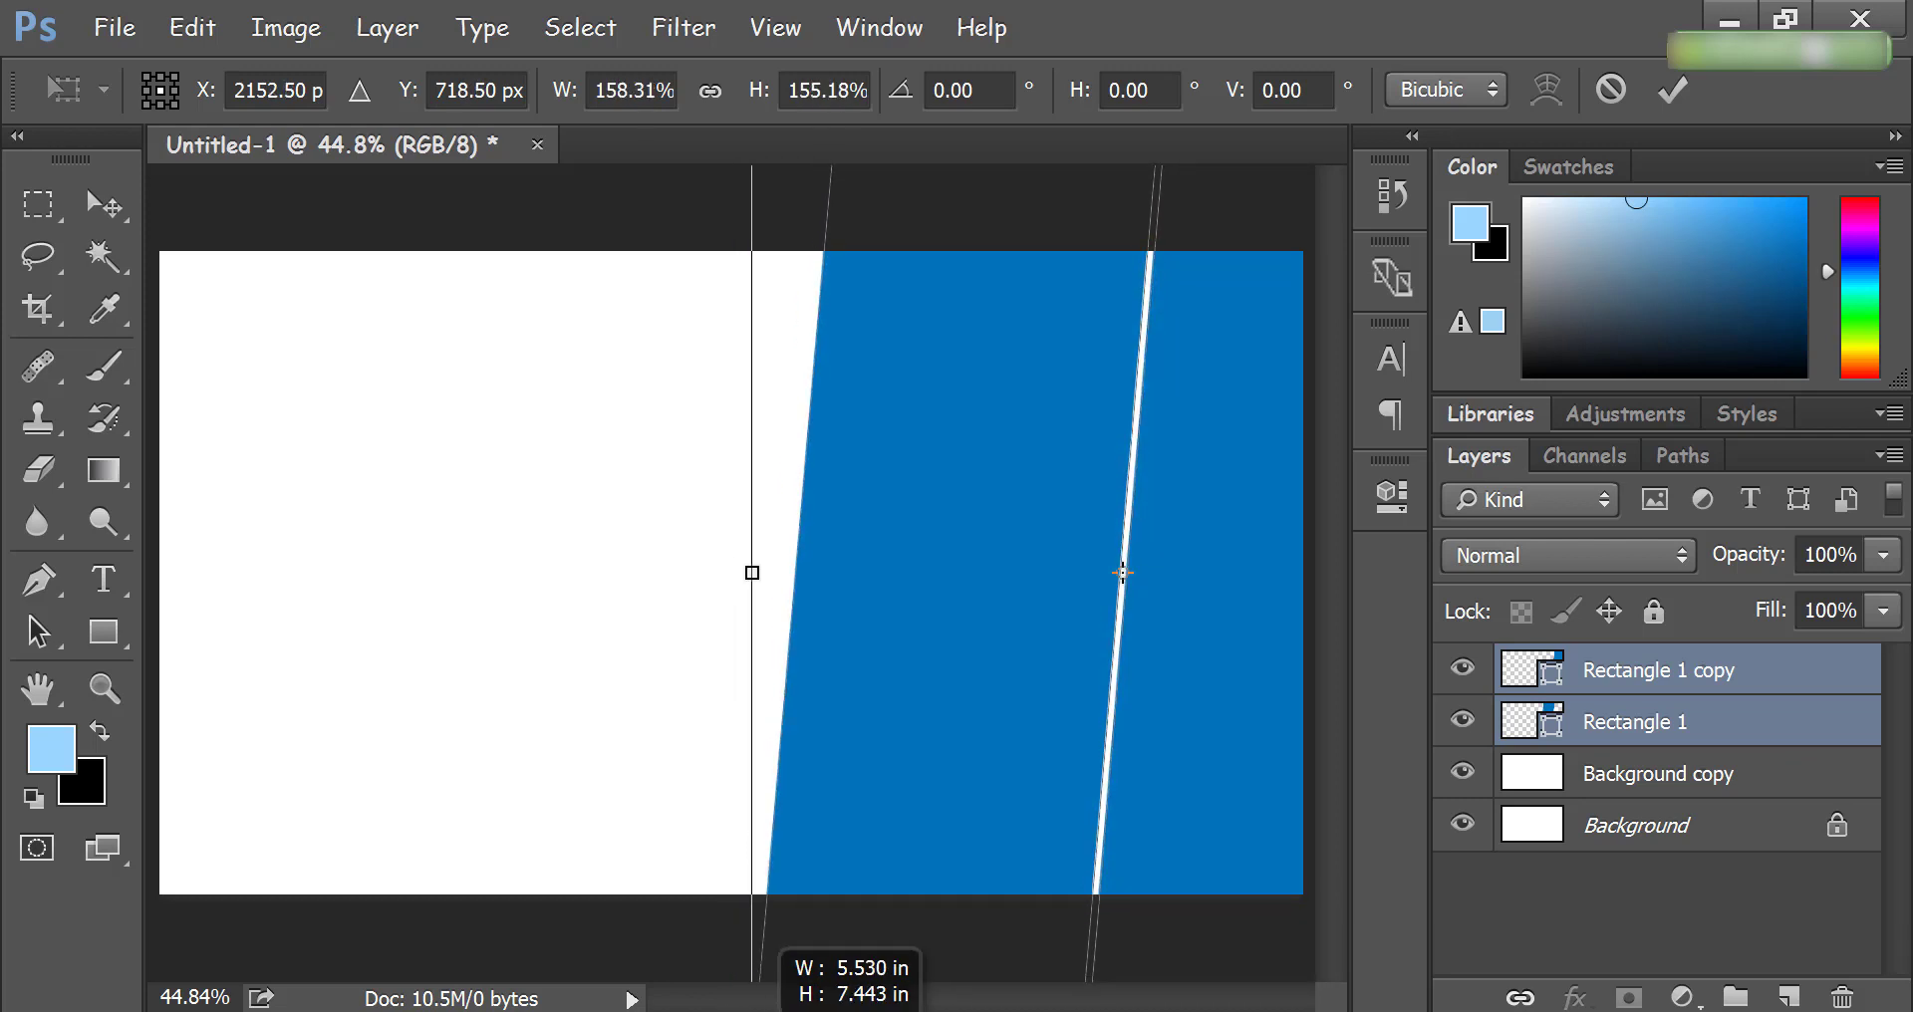
click(1673, 90)
drag(1121, 525, 1105, 535)
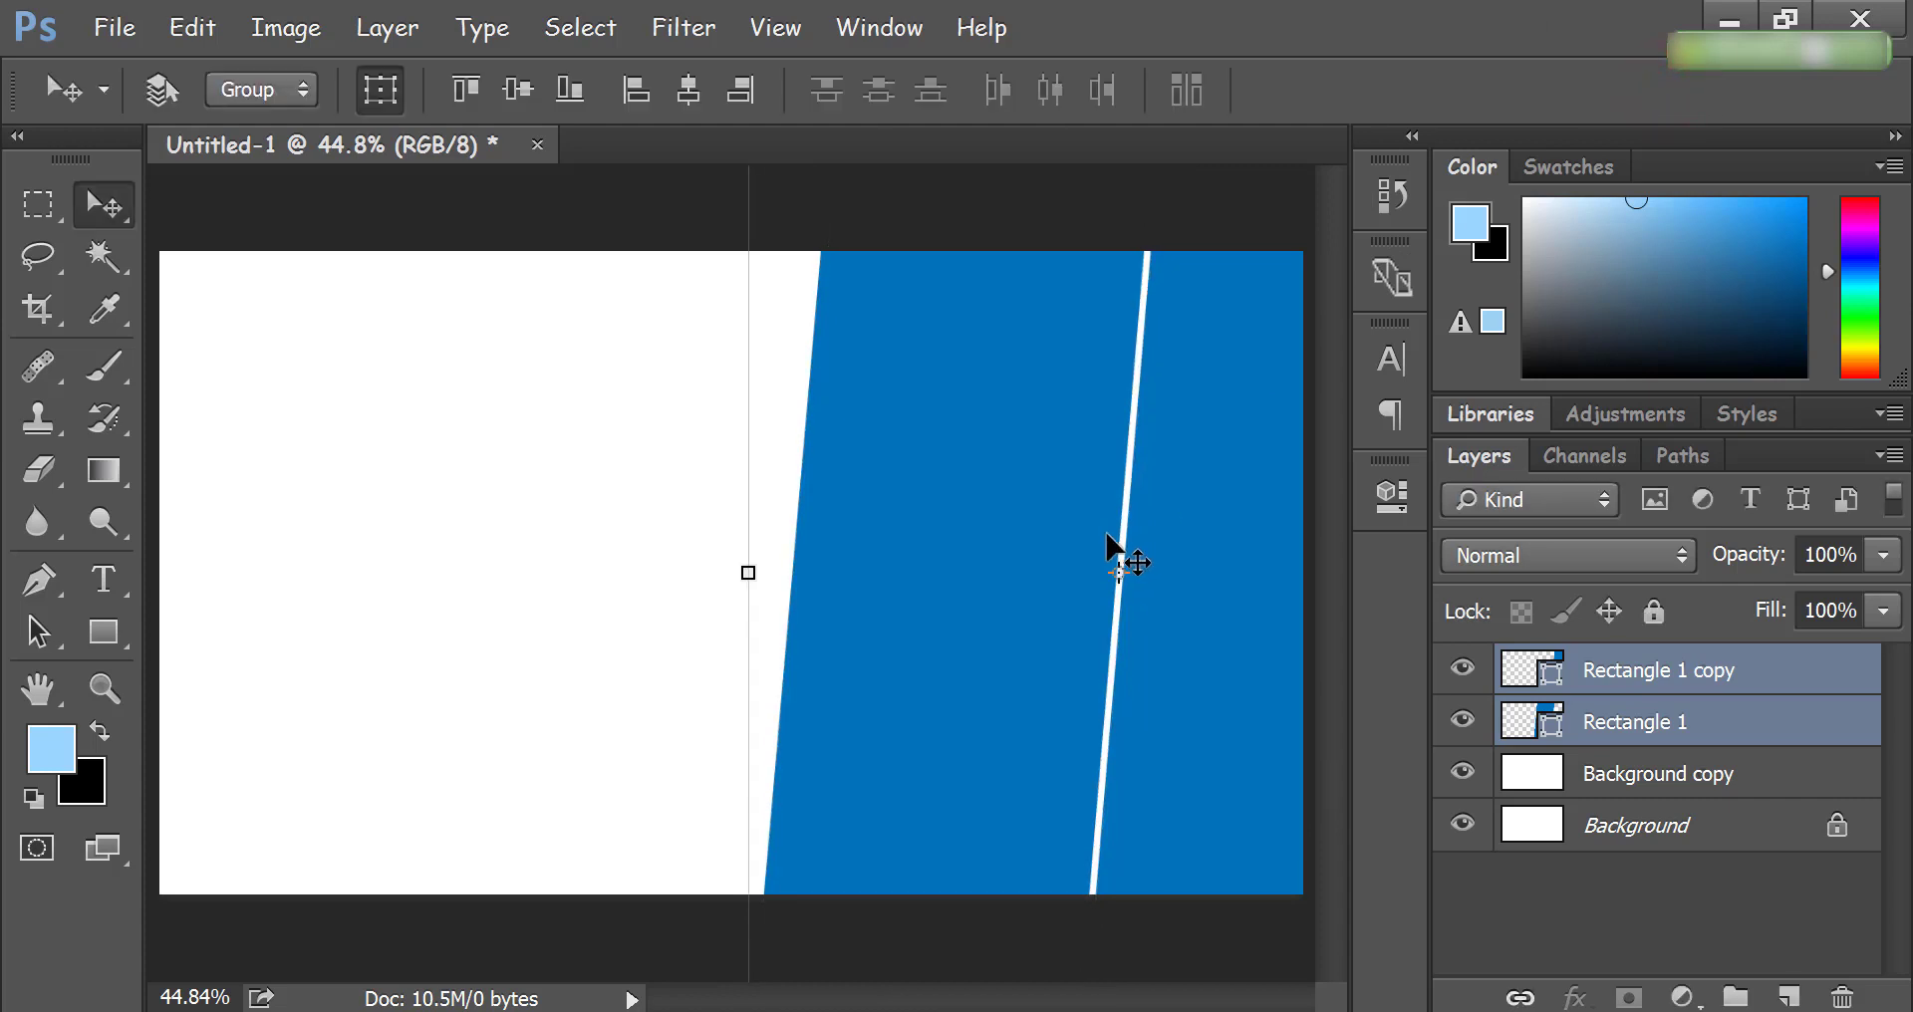
key(Left)
key(Left)
key(Left)
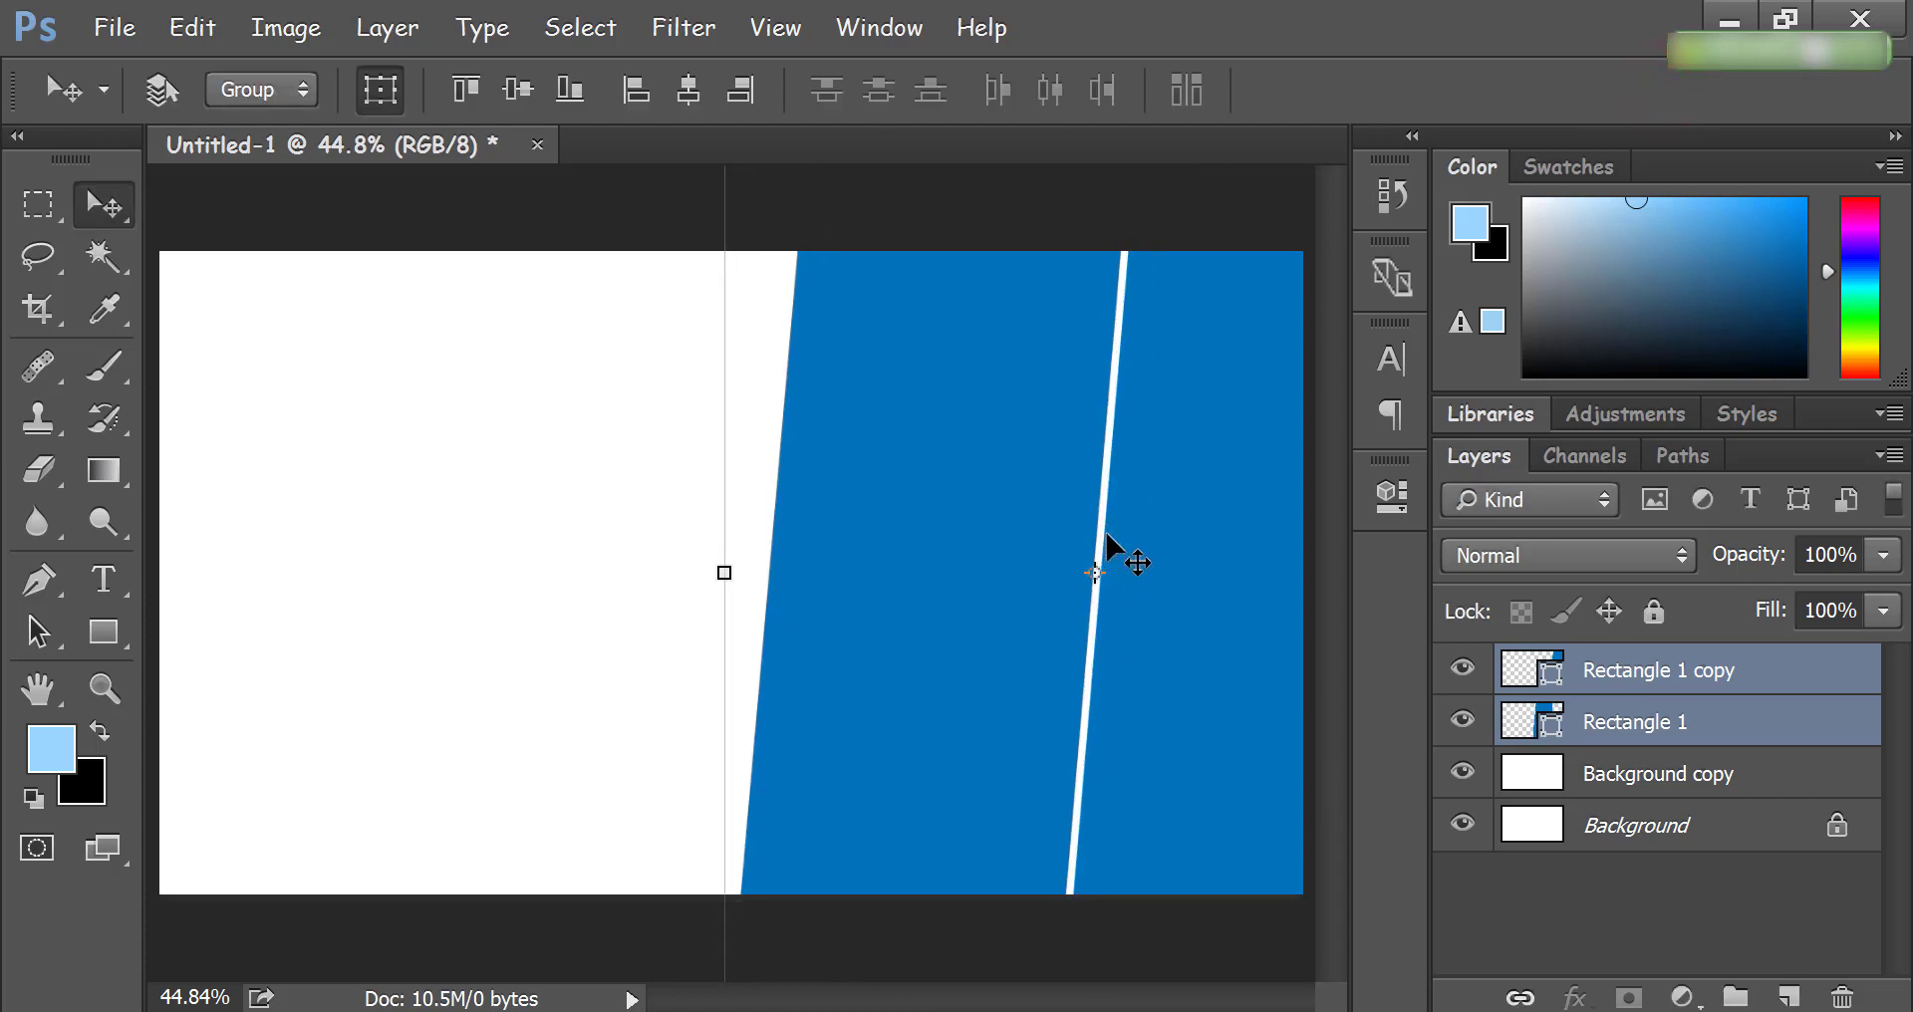
key(Left)
key(Left)
key(Left)
key(Left)
key(Left)
key(Left)
key(Left)
key(Left)
key(Left)
key(Left)
key(Left)
key(Left)
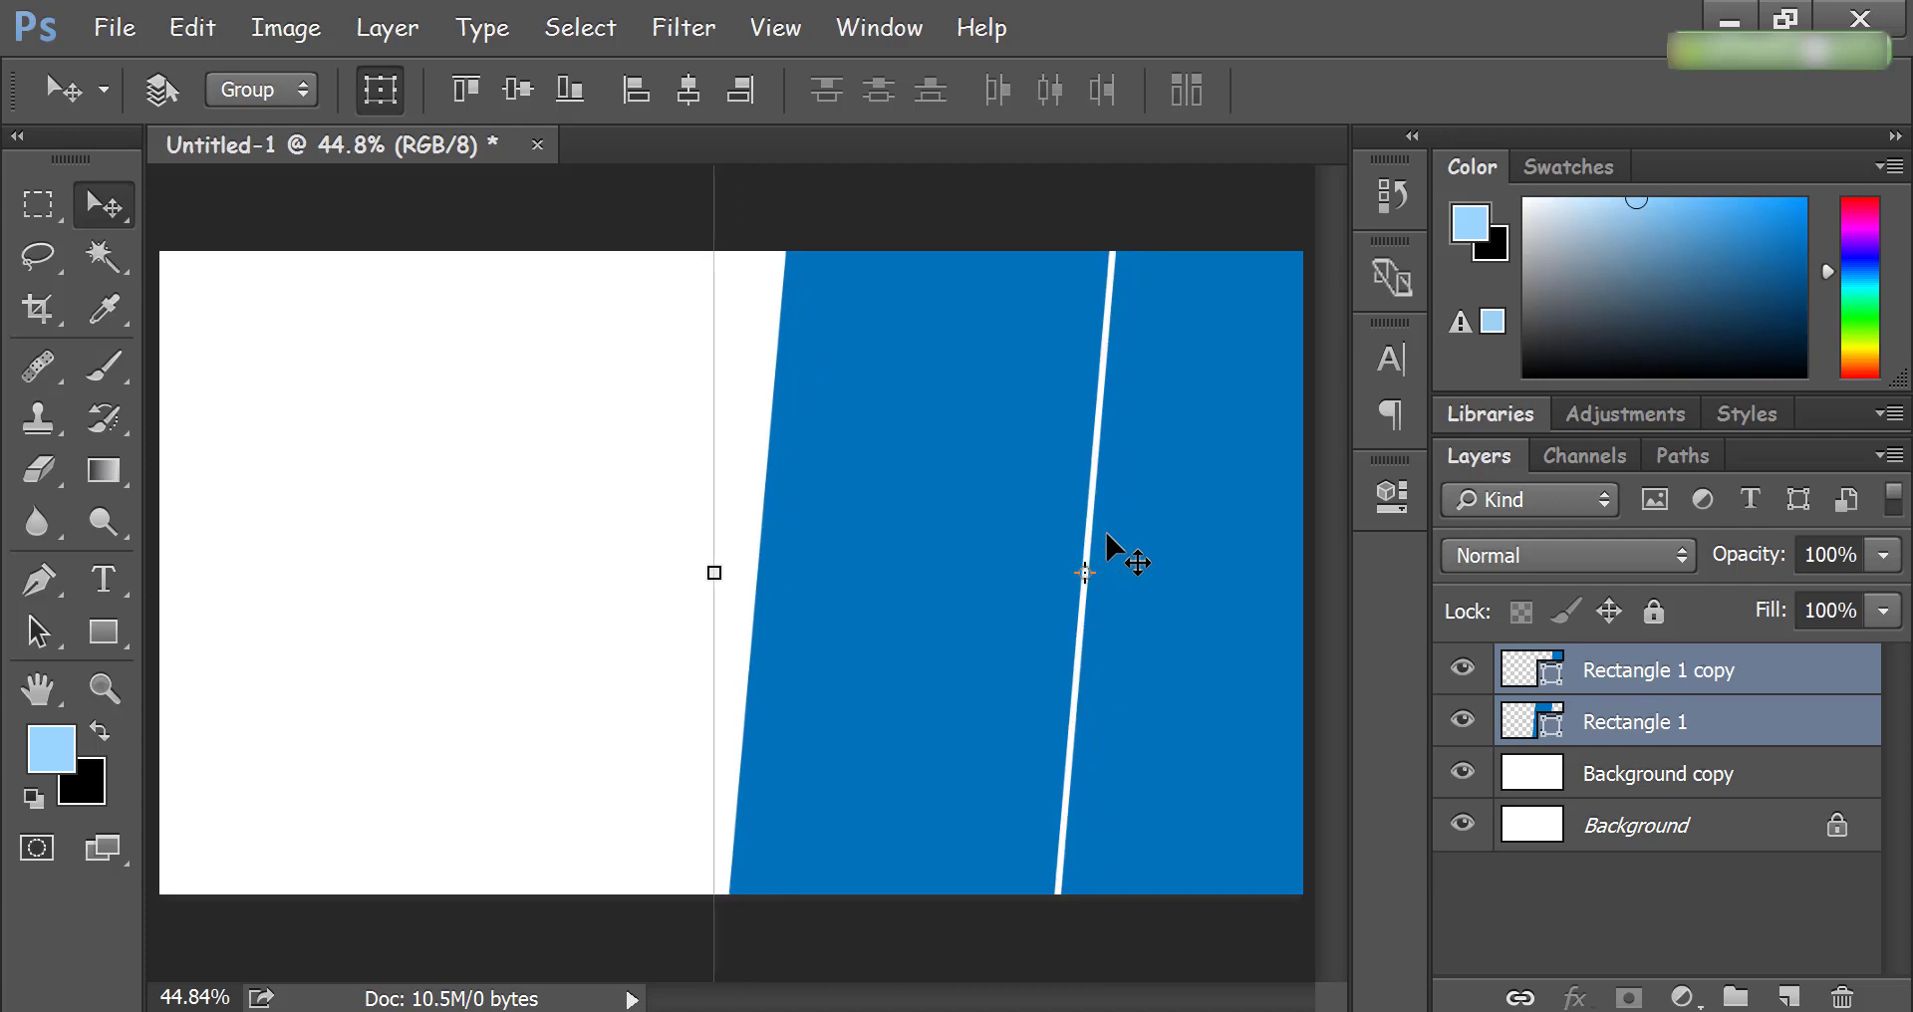
click(1673, 719)
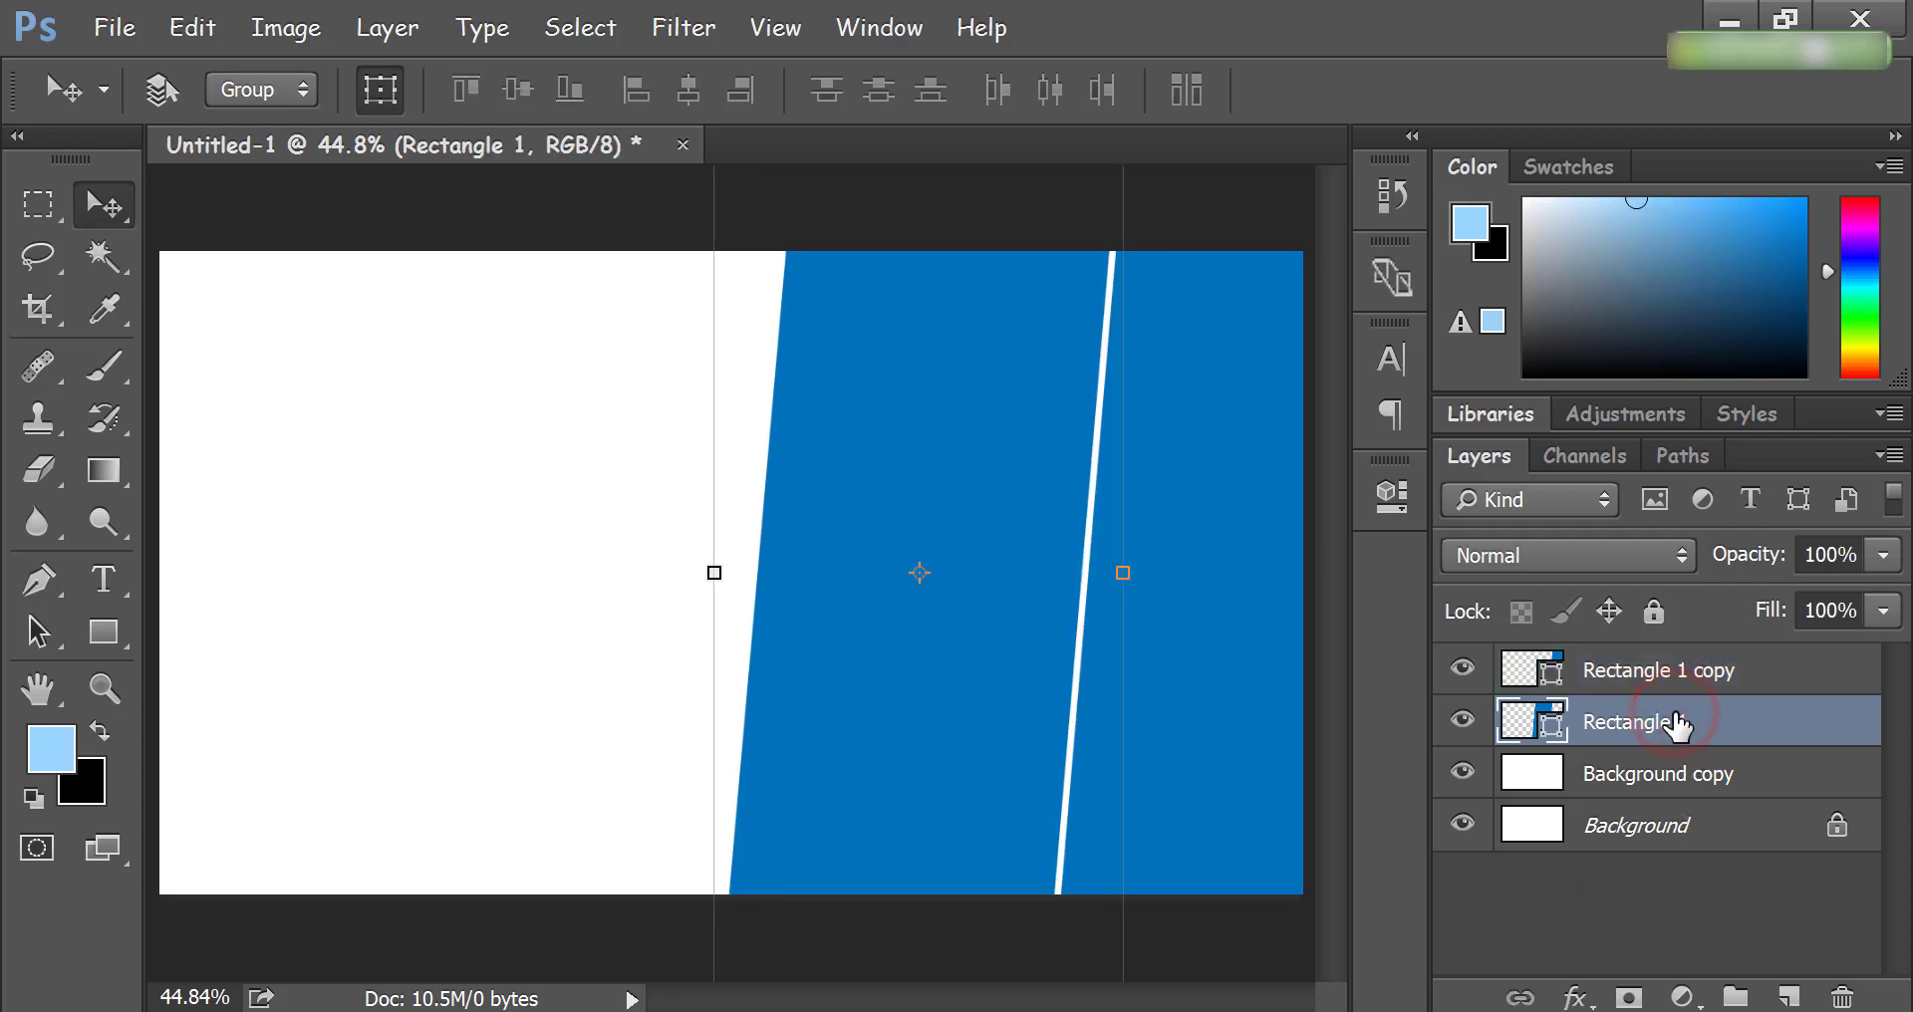
Step: Duplicate Rectangle 1, place the copy below it, and move it far left as a third stripe
key(ctrl+j)
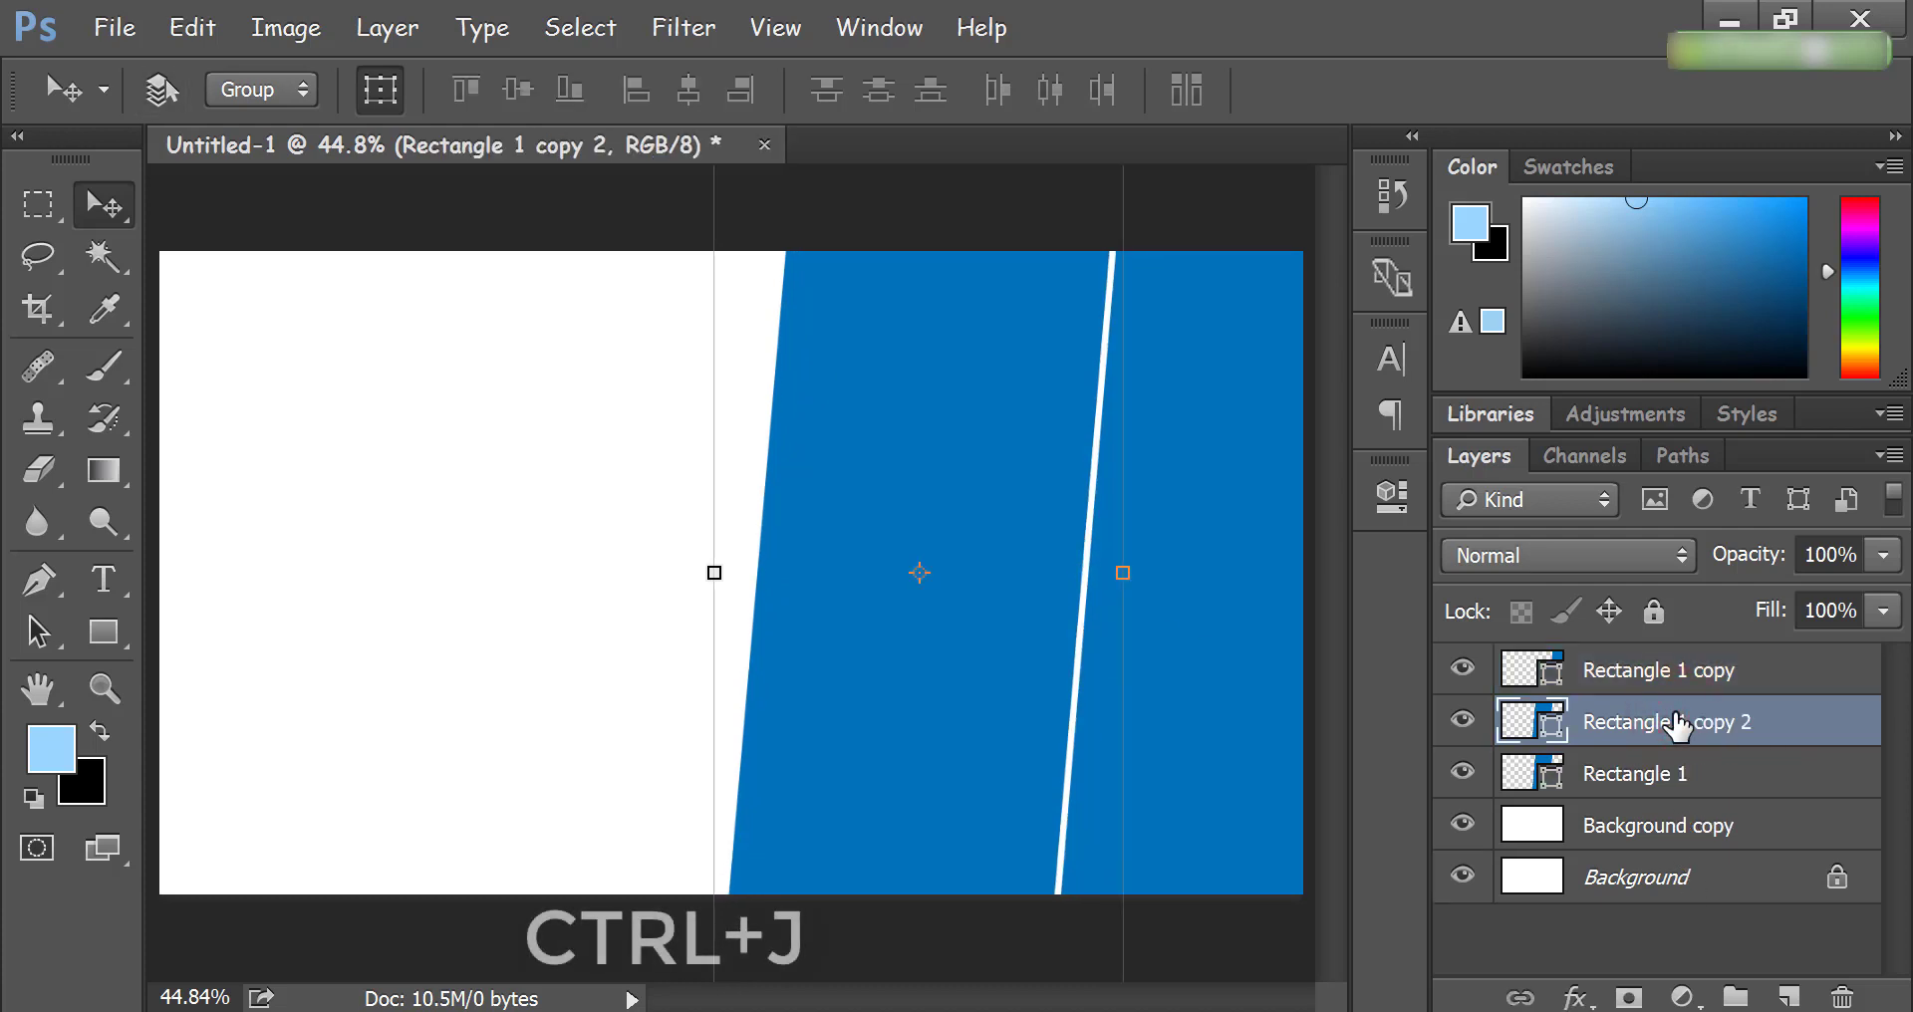
drag(1626, 719, 1628, 787)
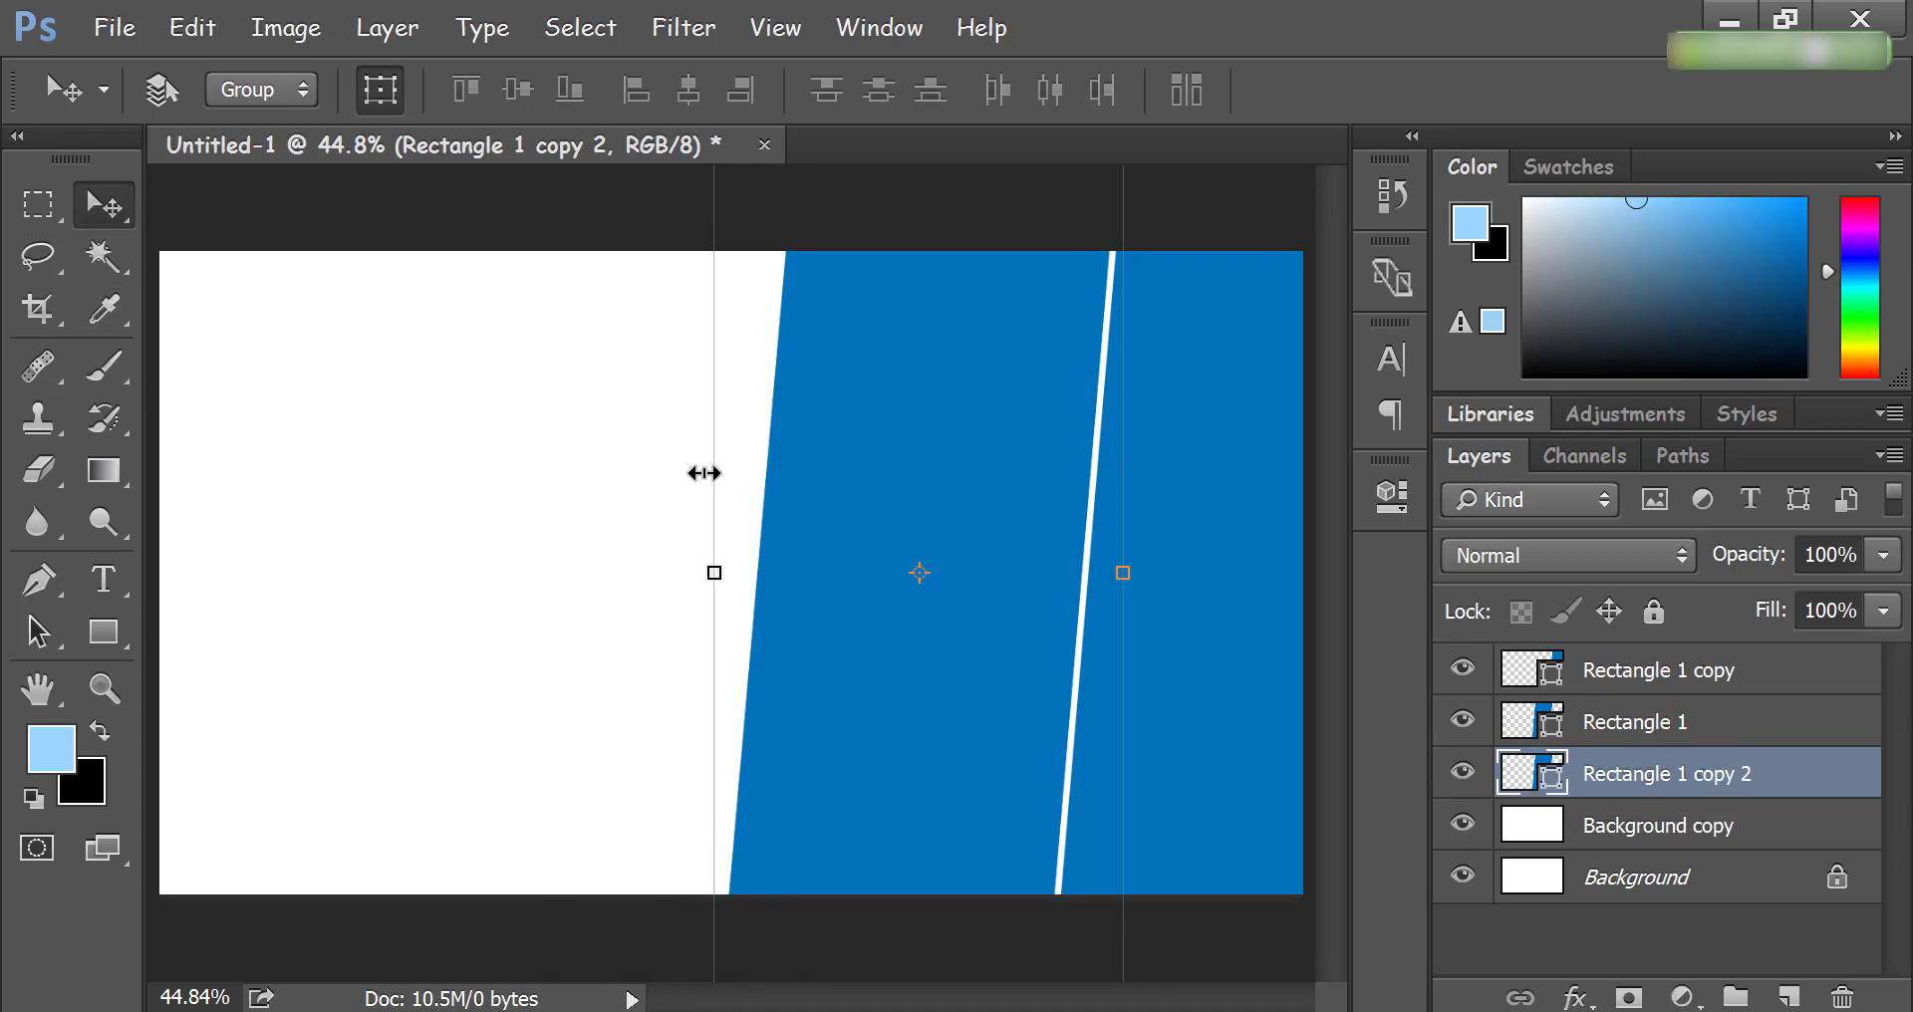
key(shift+Left)
key(shift+Left)
key(shift+Left)
key(shift+Left)
key(shift+Left)
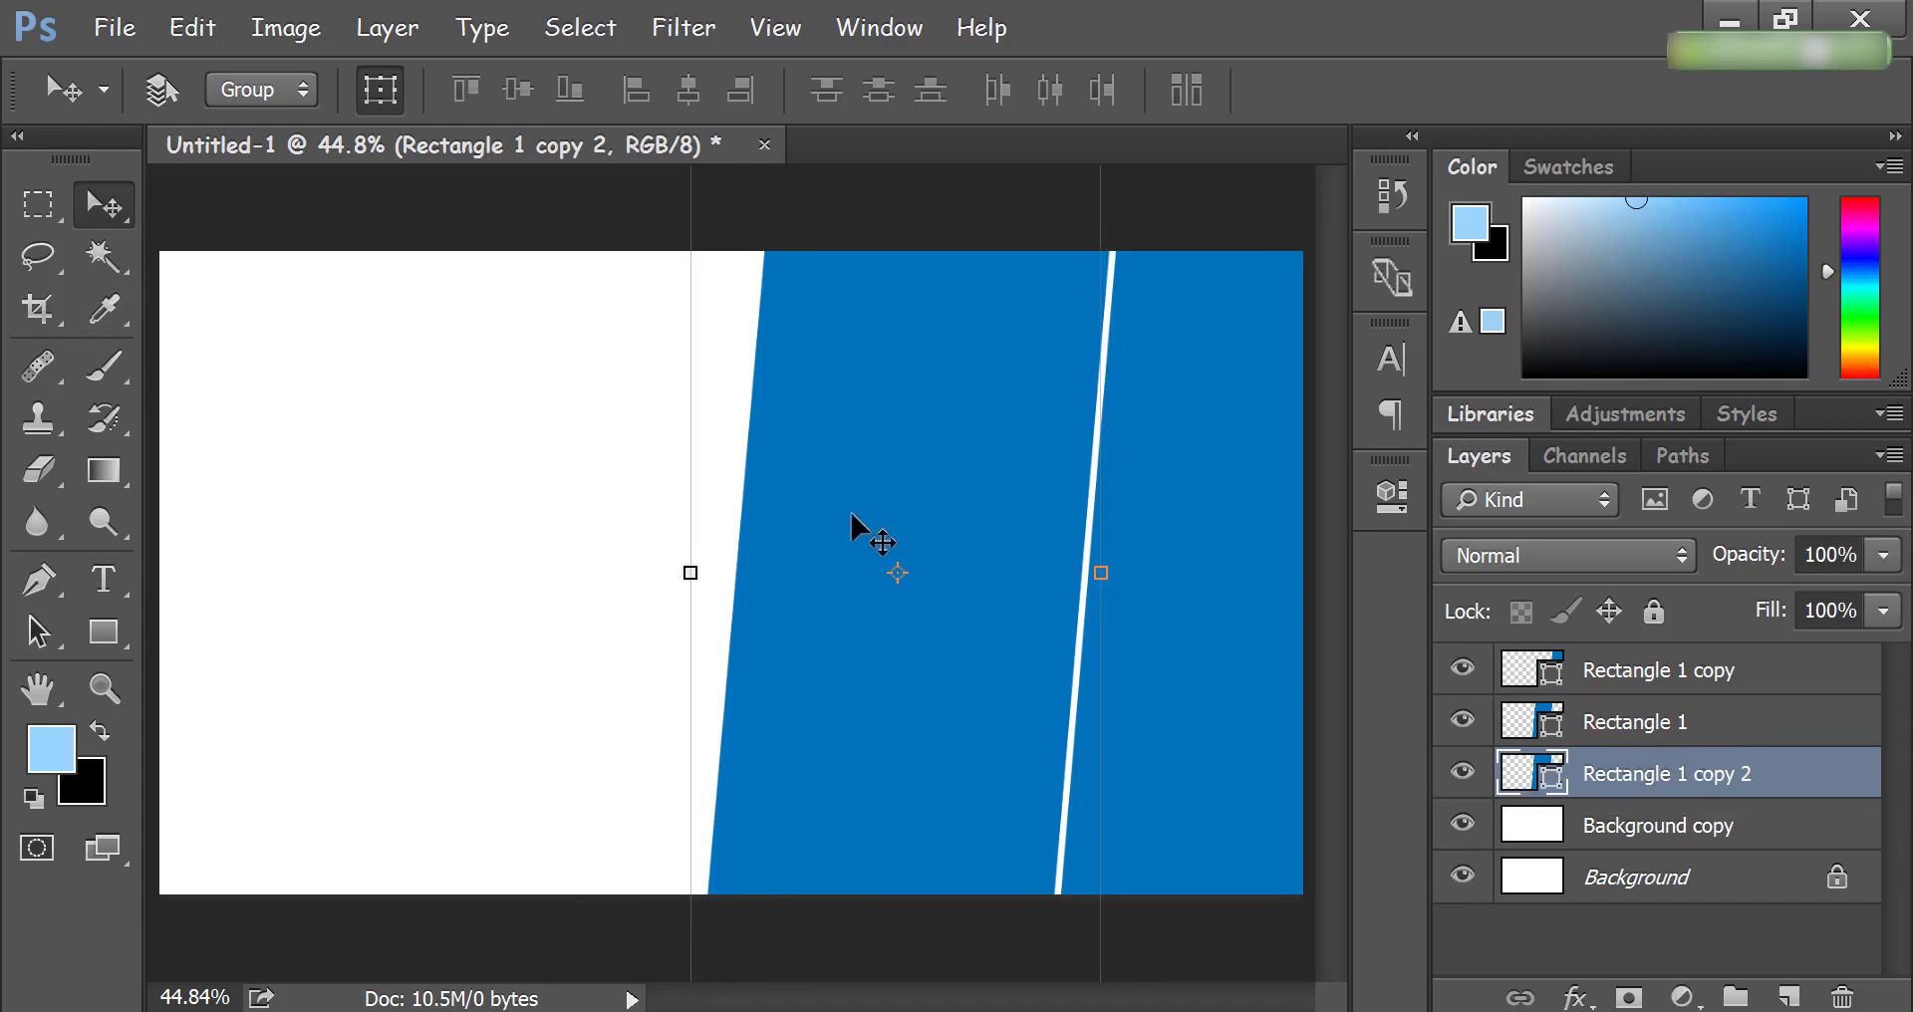
key(shift+Left)
key(shift+Left)
key(shift+Left)
key(shift+Left)
key(shift+Left)
drag(851, 510, 576, 504)
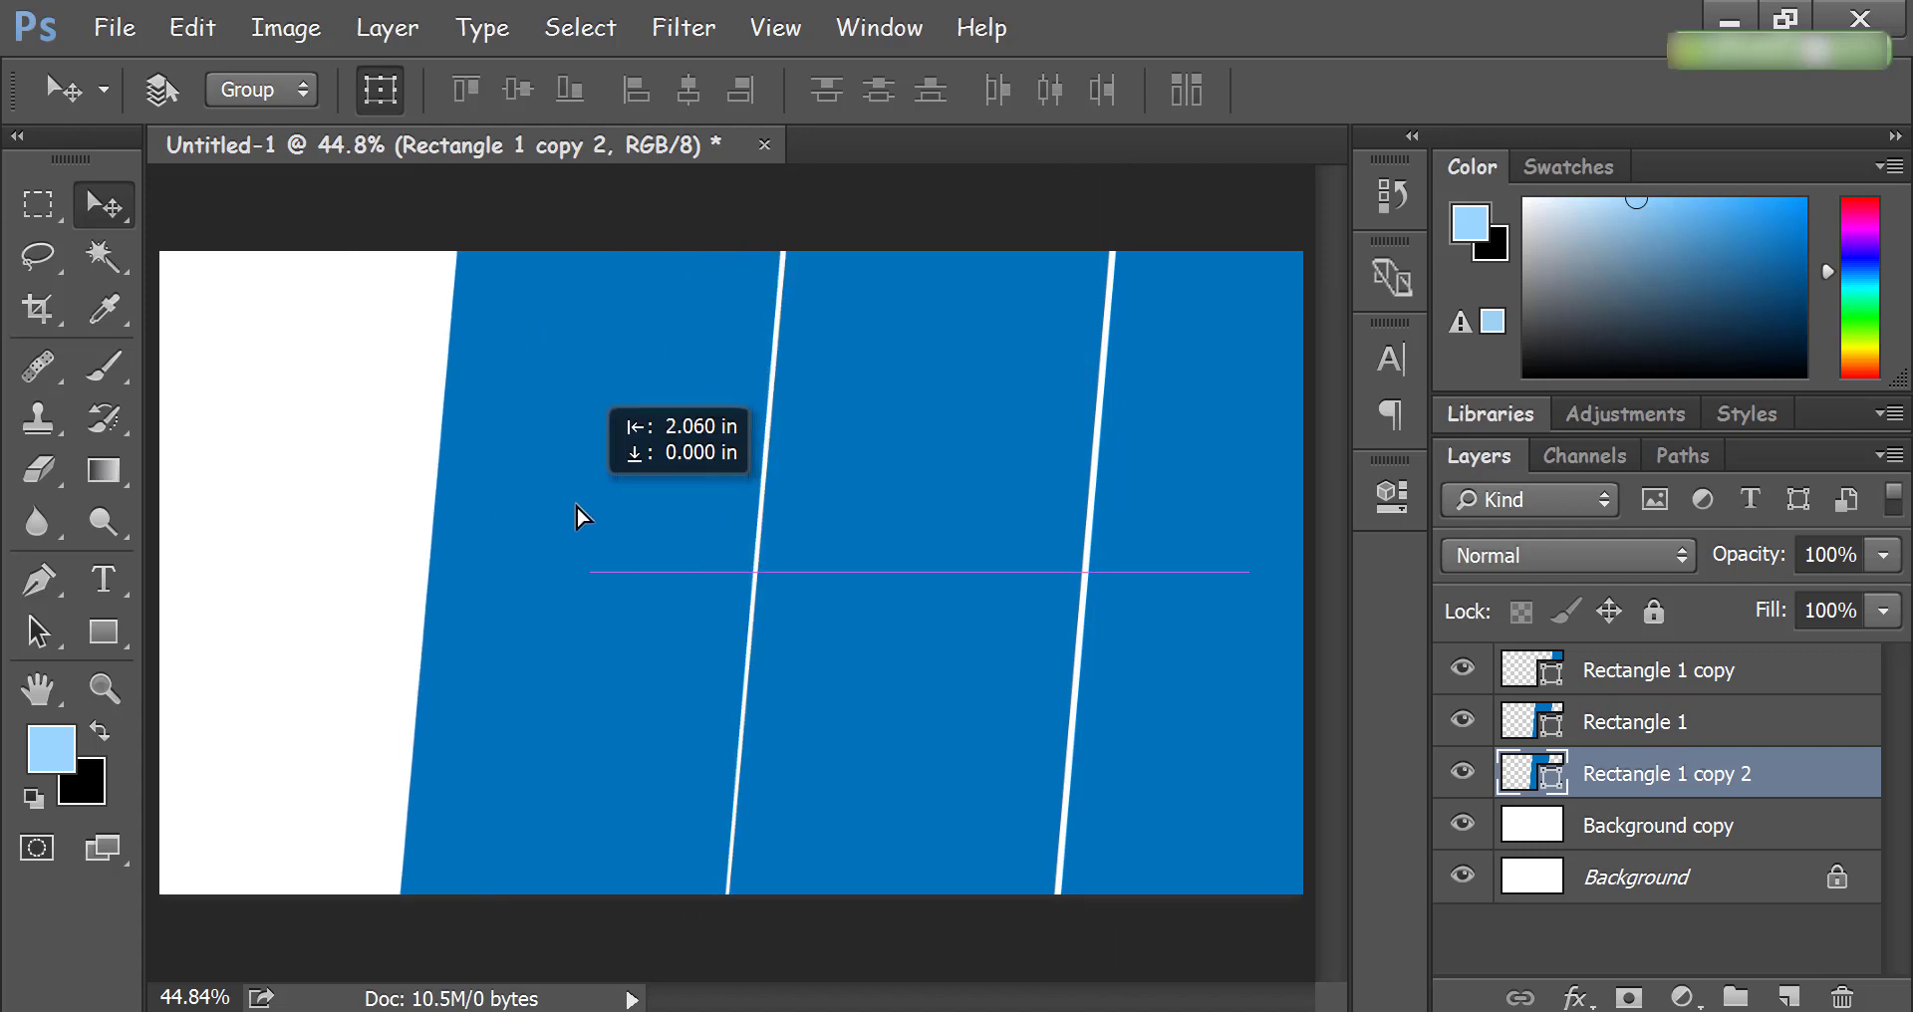
drag(583, 516, 586, 516)
key(Left)
key(Left)
key(Left)
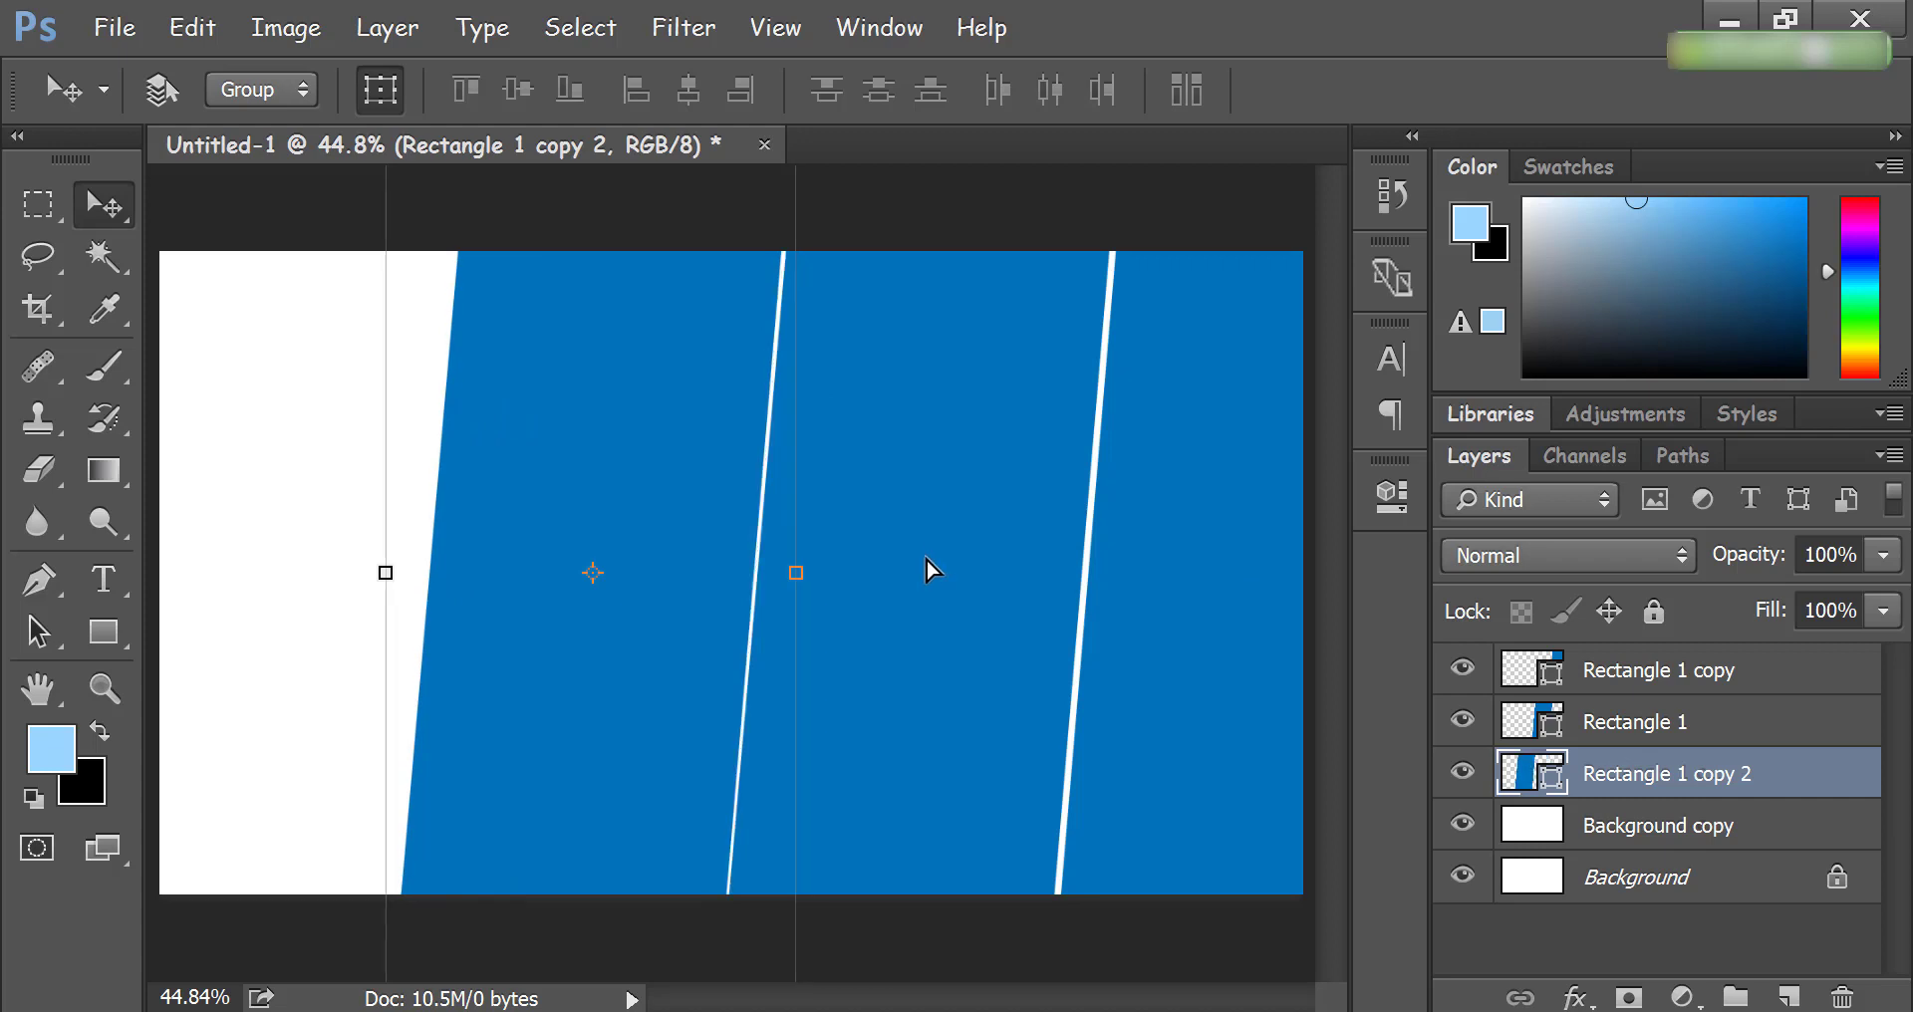
key(Left)
key(Left)
key(Left)
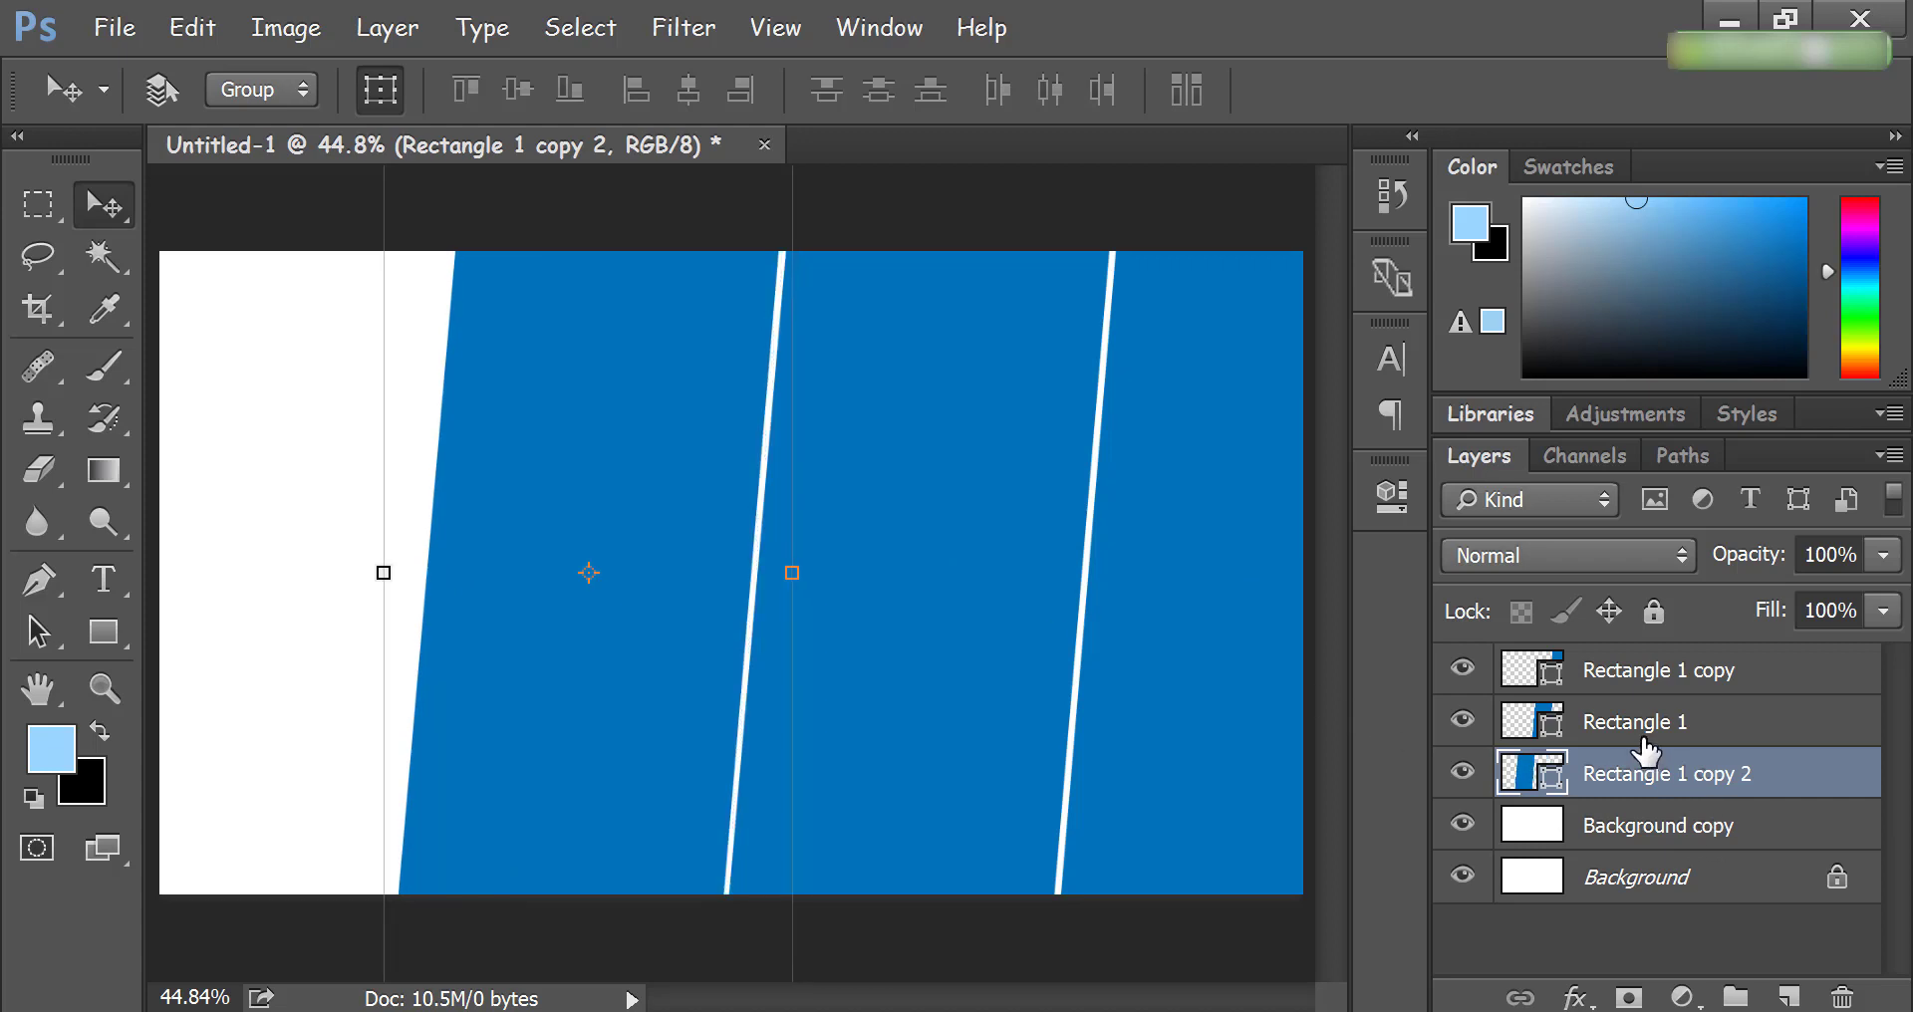
Step: Even out the white gaps between the three stripes, then select all three stripe layers
click(1634, 727)
key(Right)
key(Right)
key(Right)
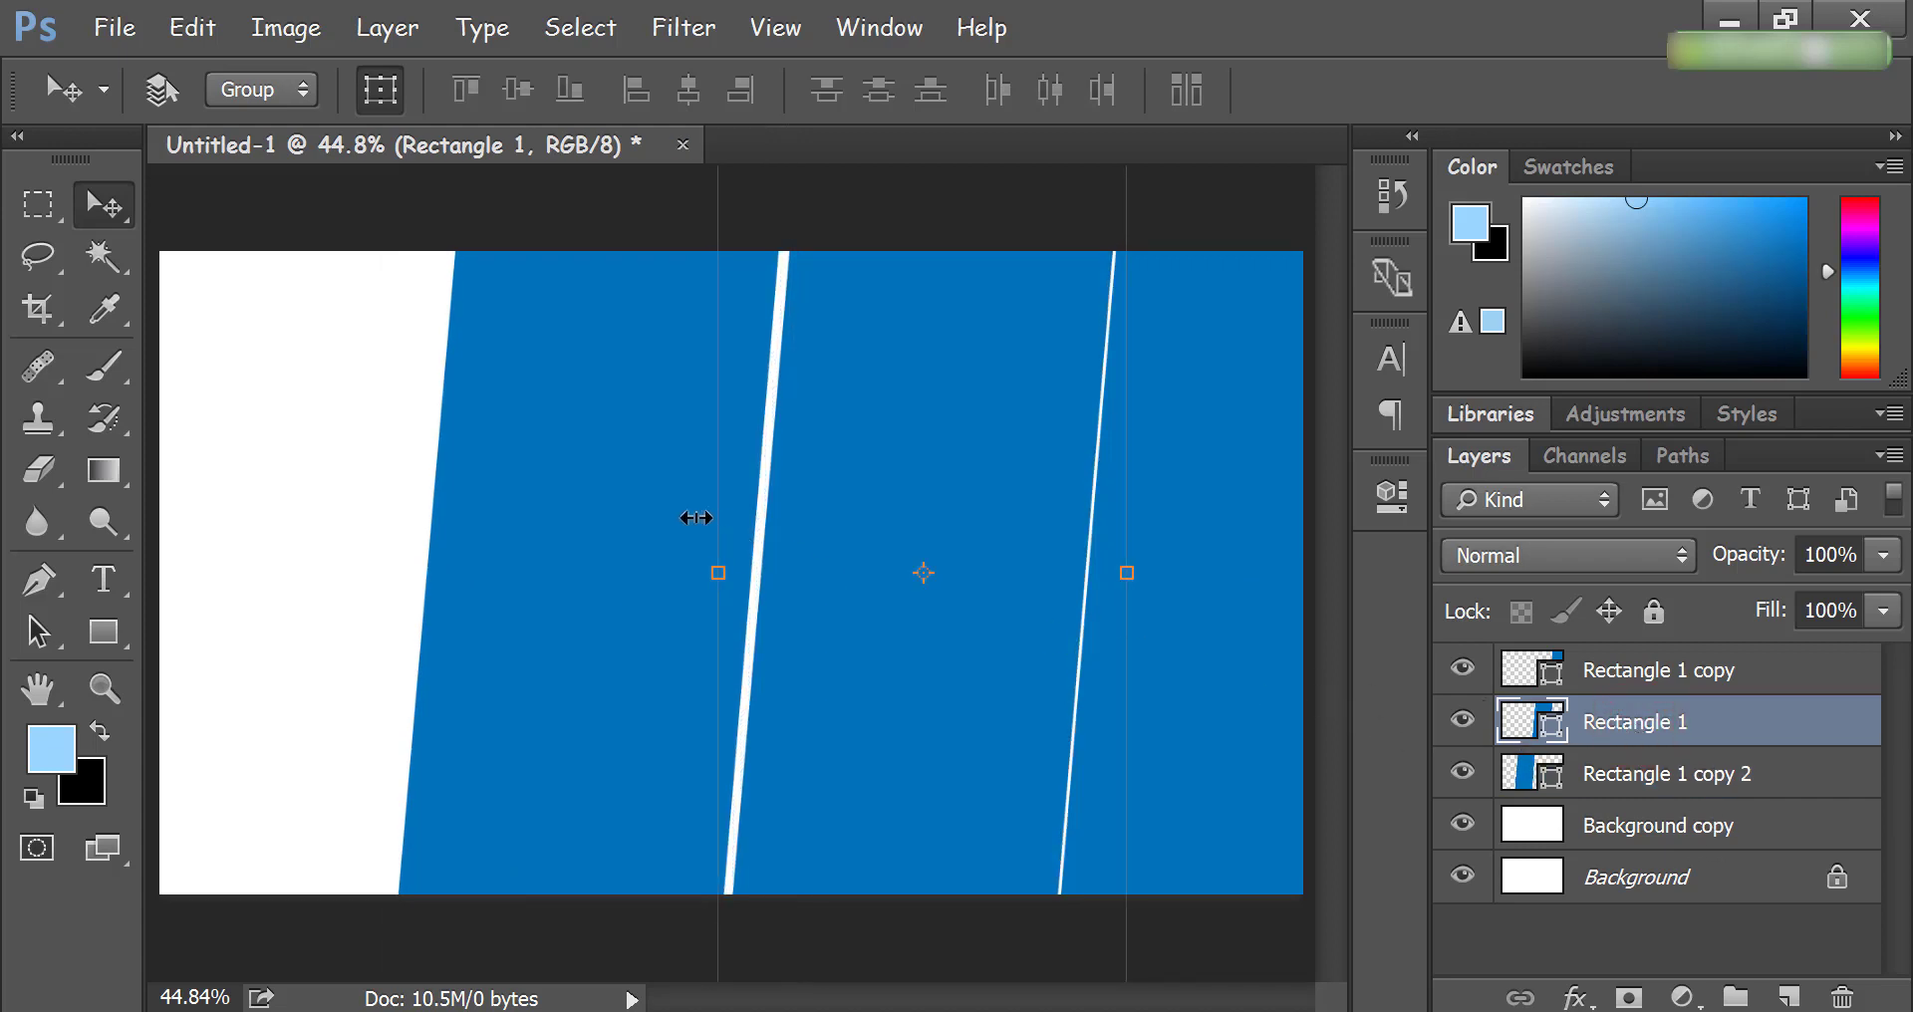
click(1733, 789)
key(Right)
key(Right)
key(Right)
key(Right)
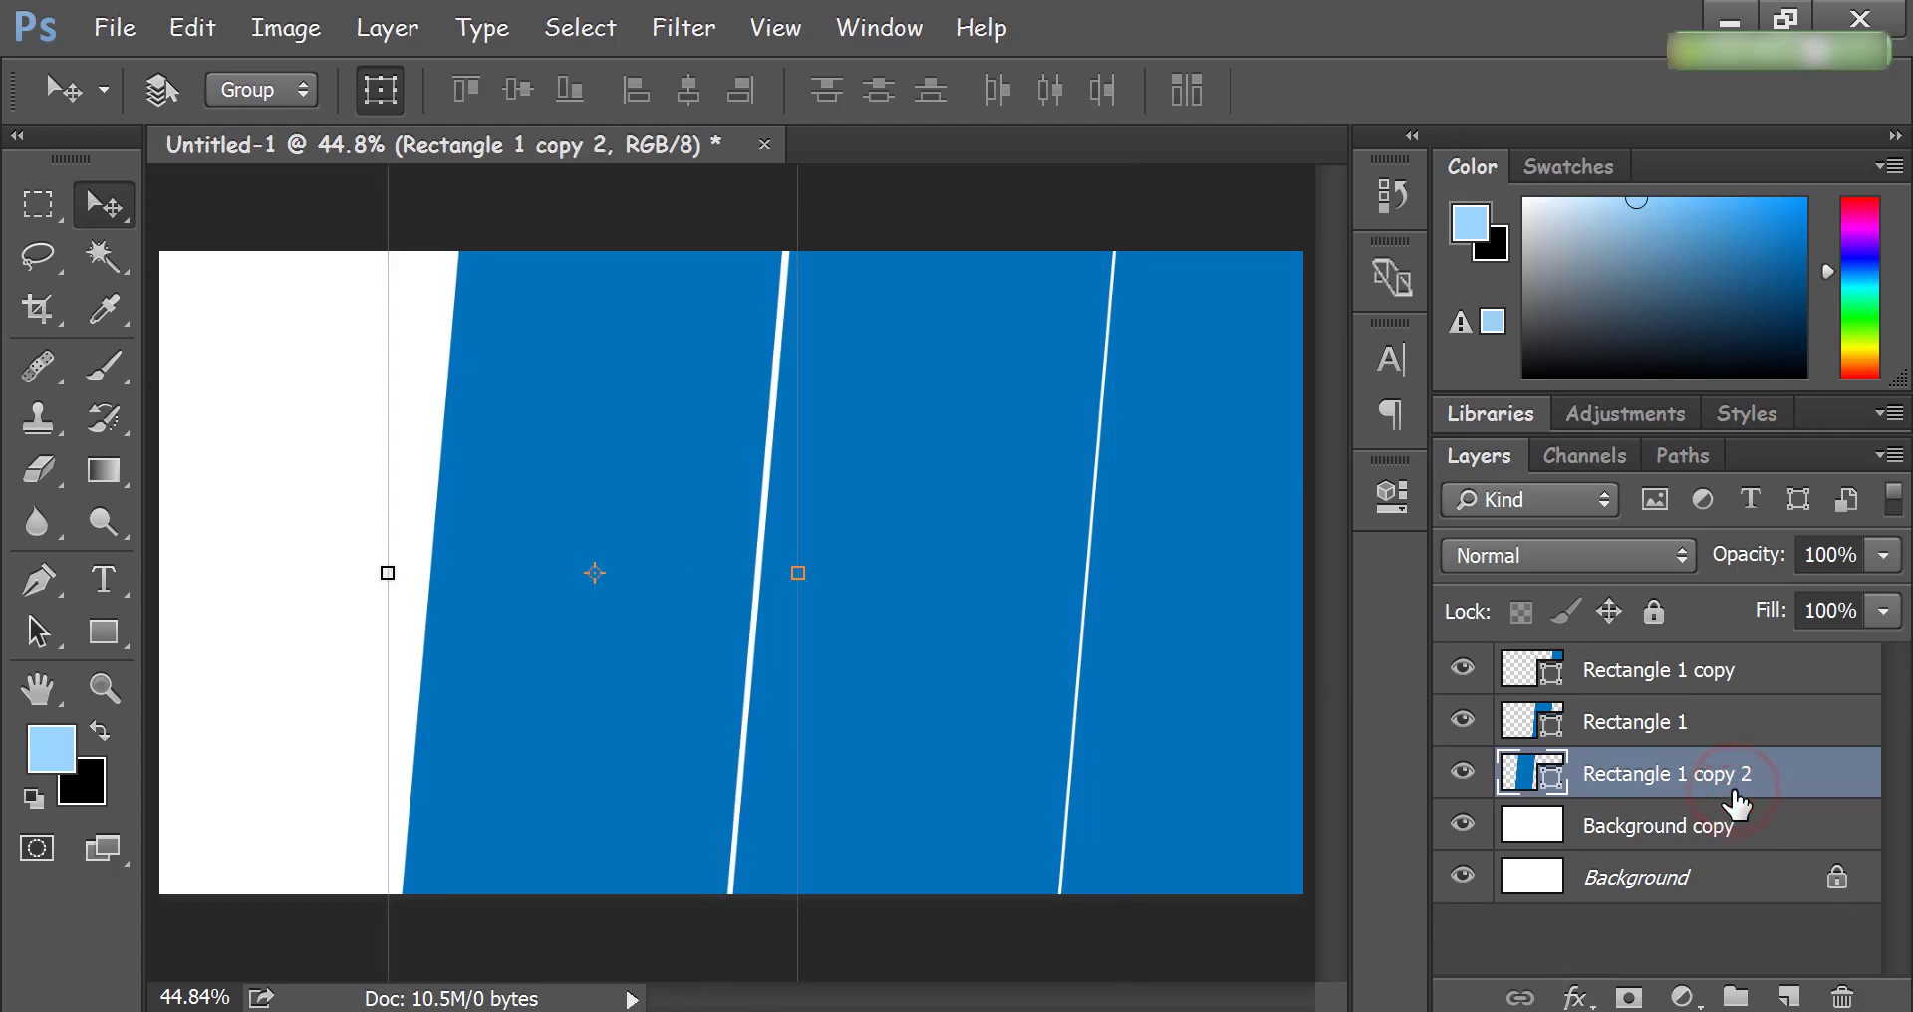
key(Right)
key(Right)
key(Right)
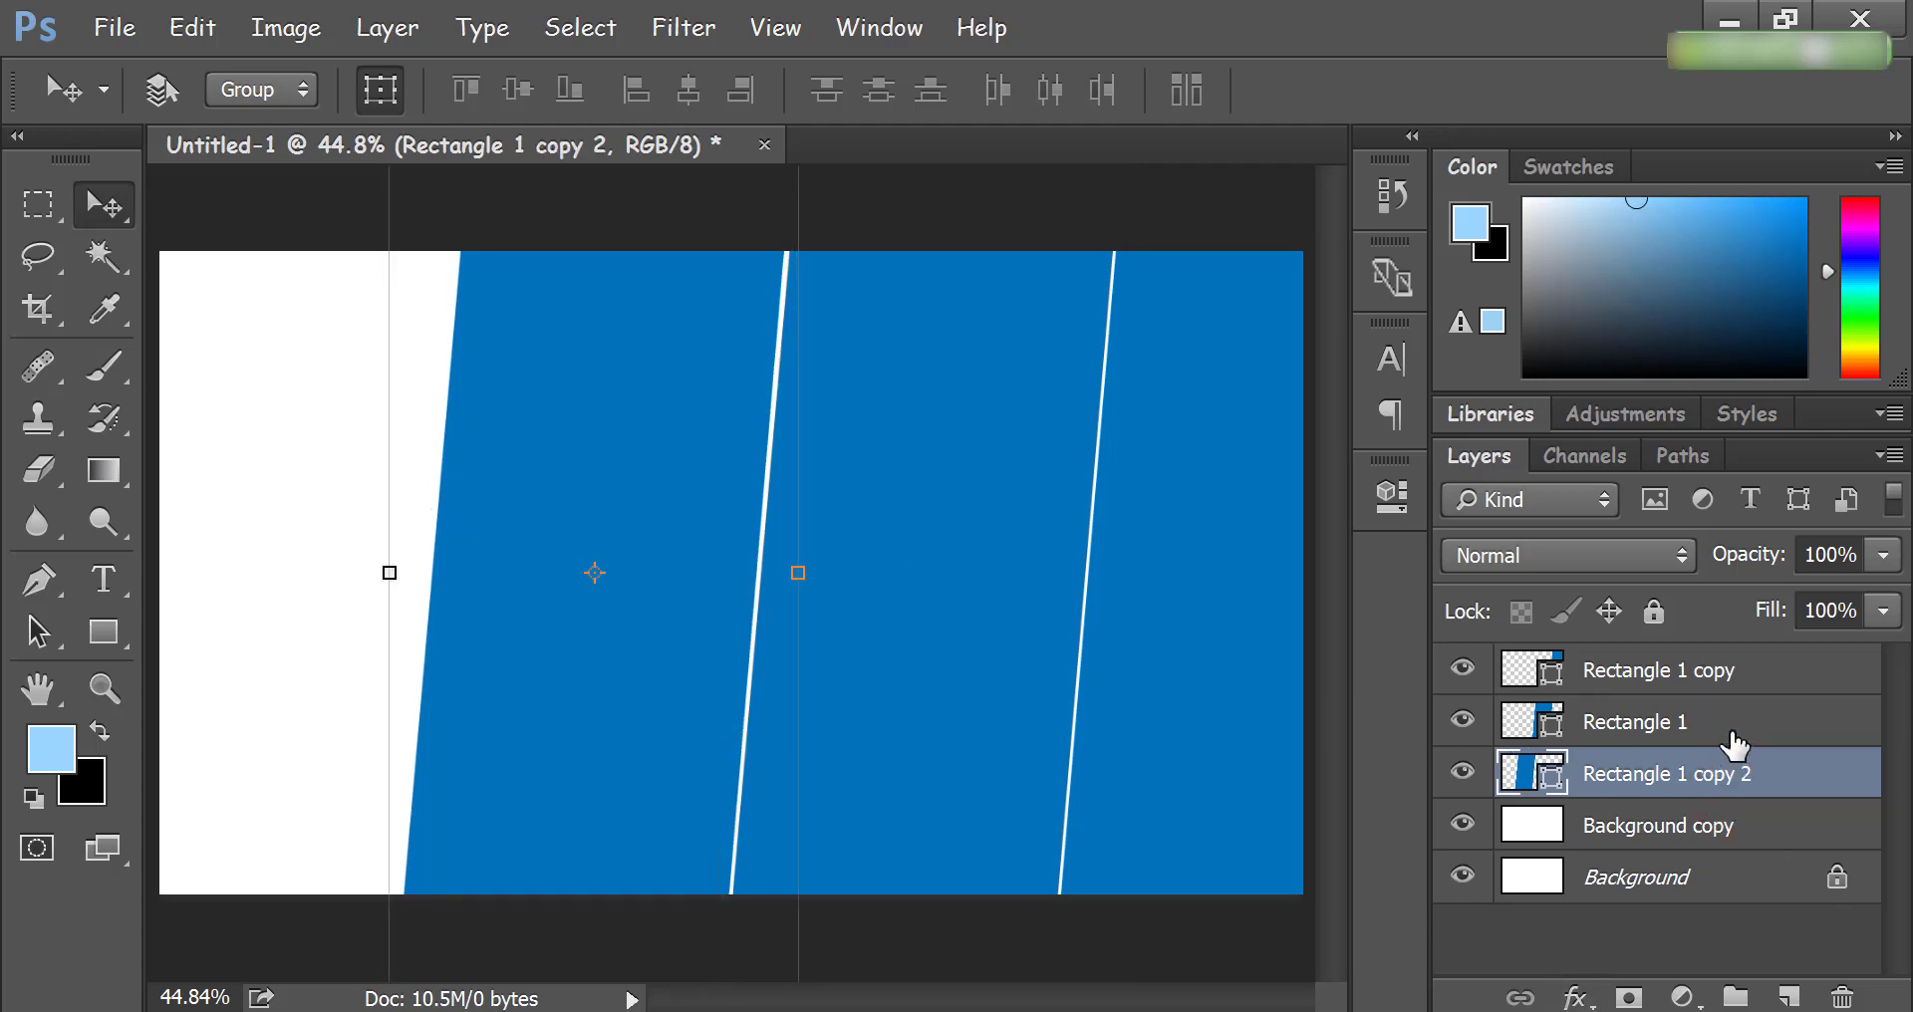
ctrl+click(1730, 727)
ctrl+click(1696, 672)
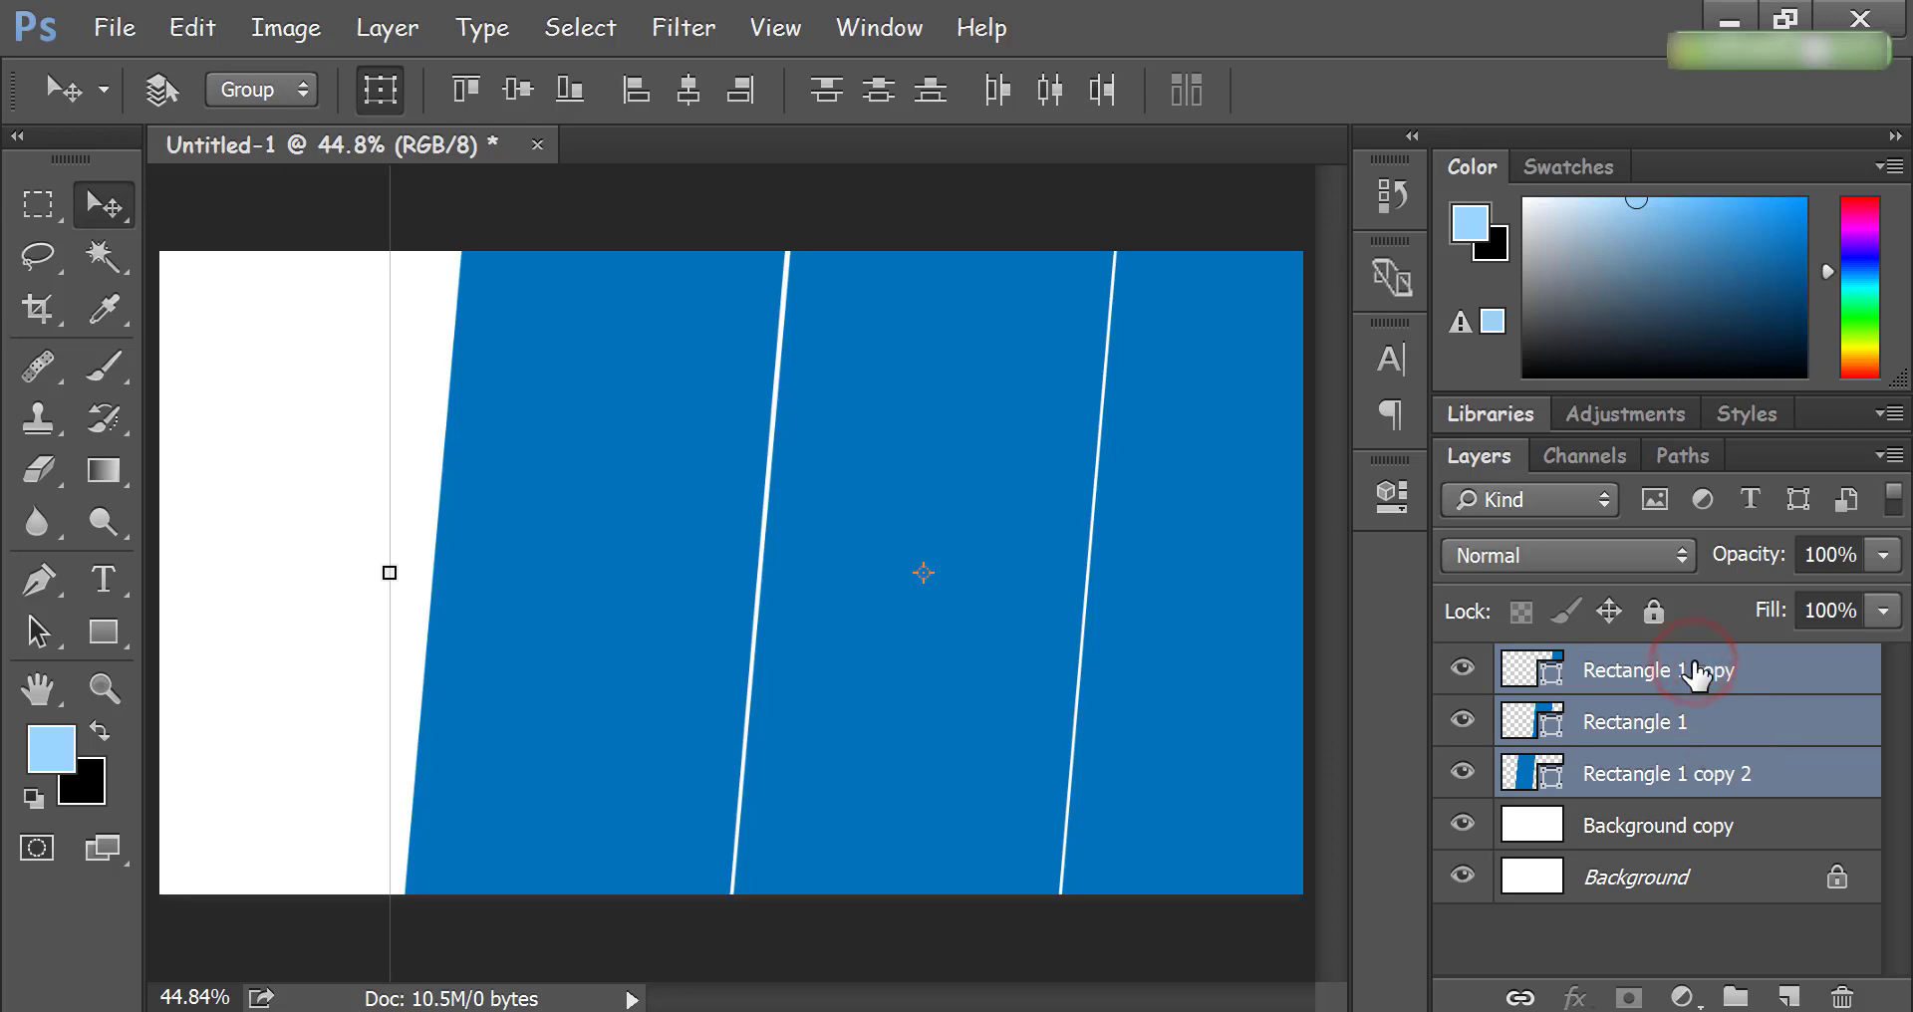
Step: Narrow the three stripes to about 89.65% width, leaving a white band at the left
key(Right)
key(Right)
key(Right)
key(Right)
key(Right)
key(Right)
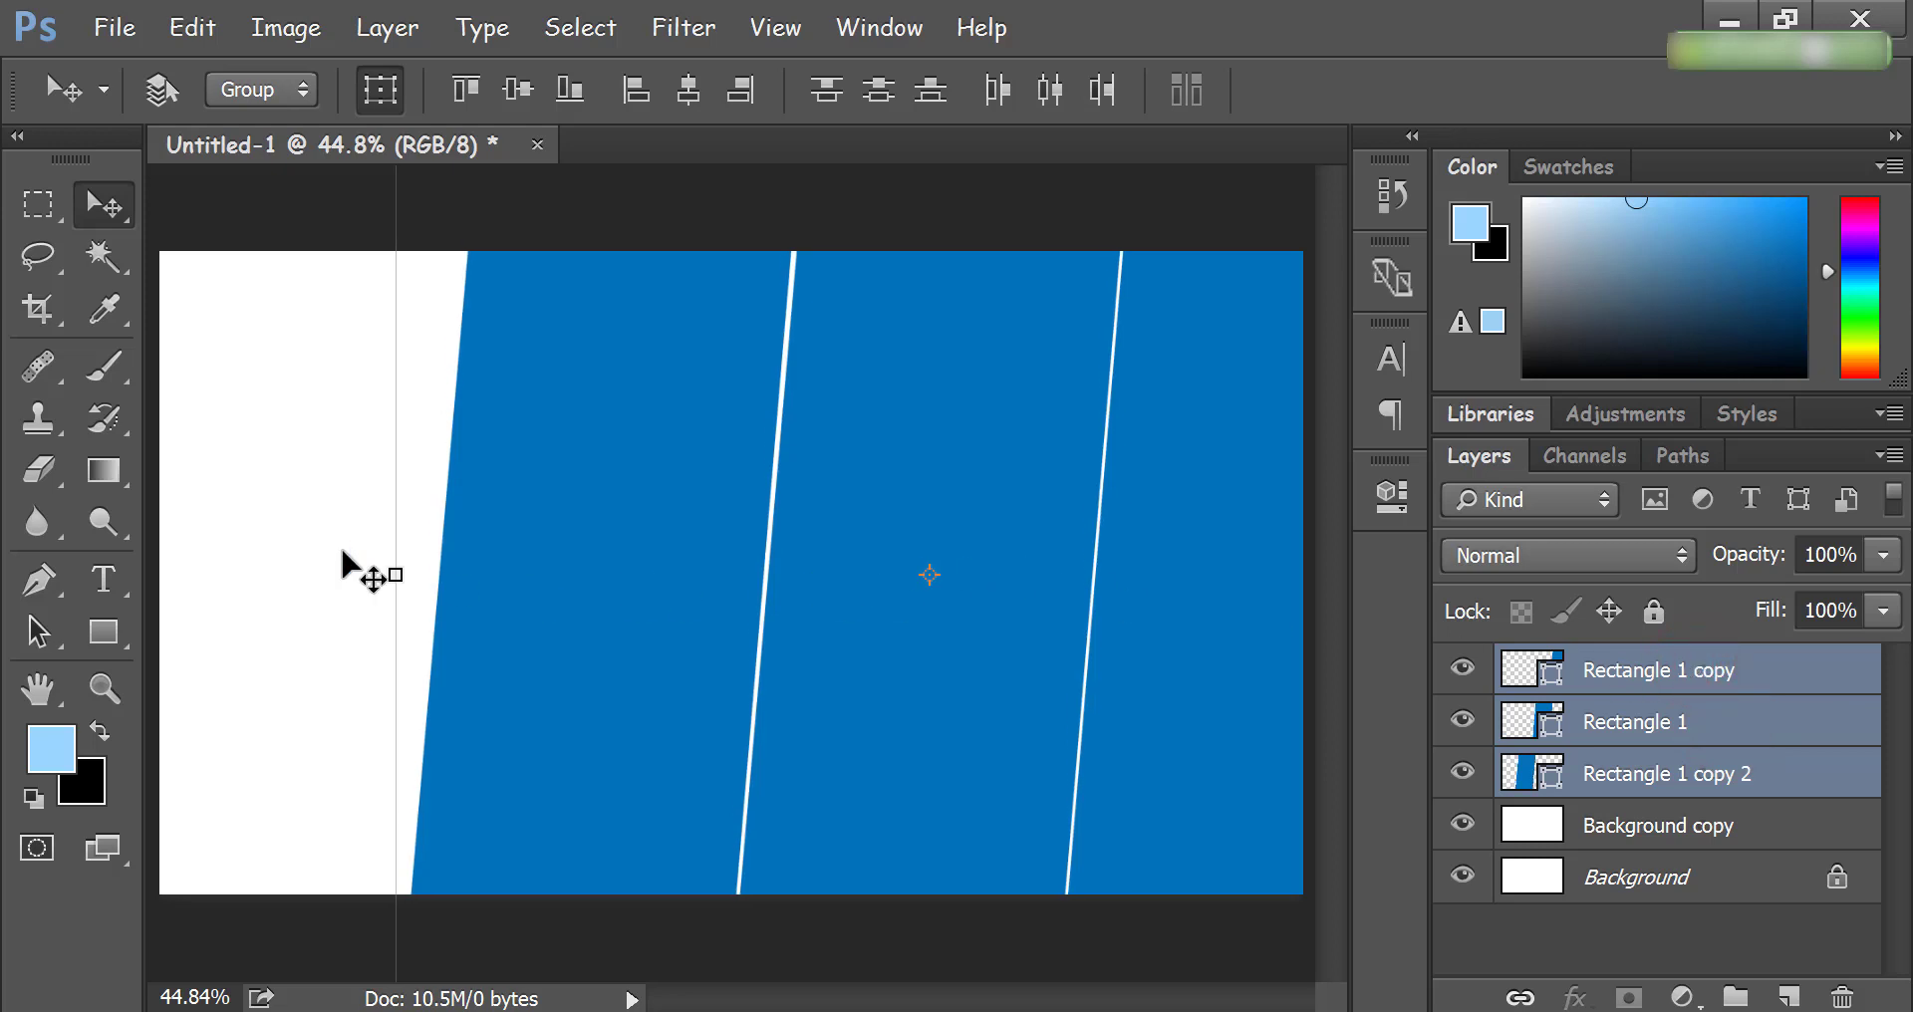
drag(385, 570, 447, 575)
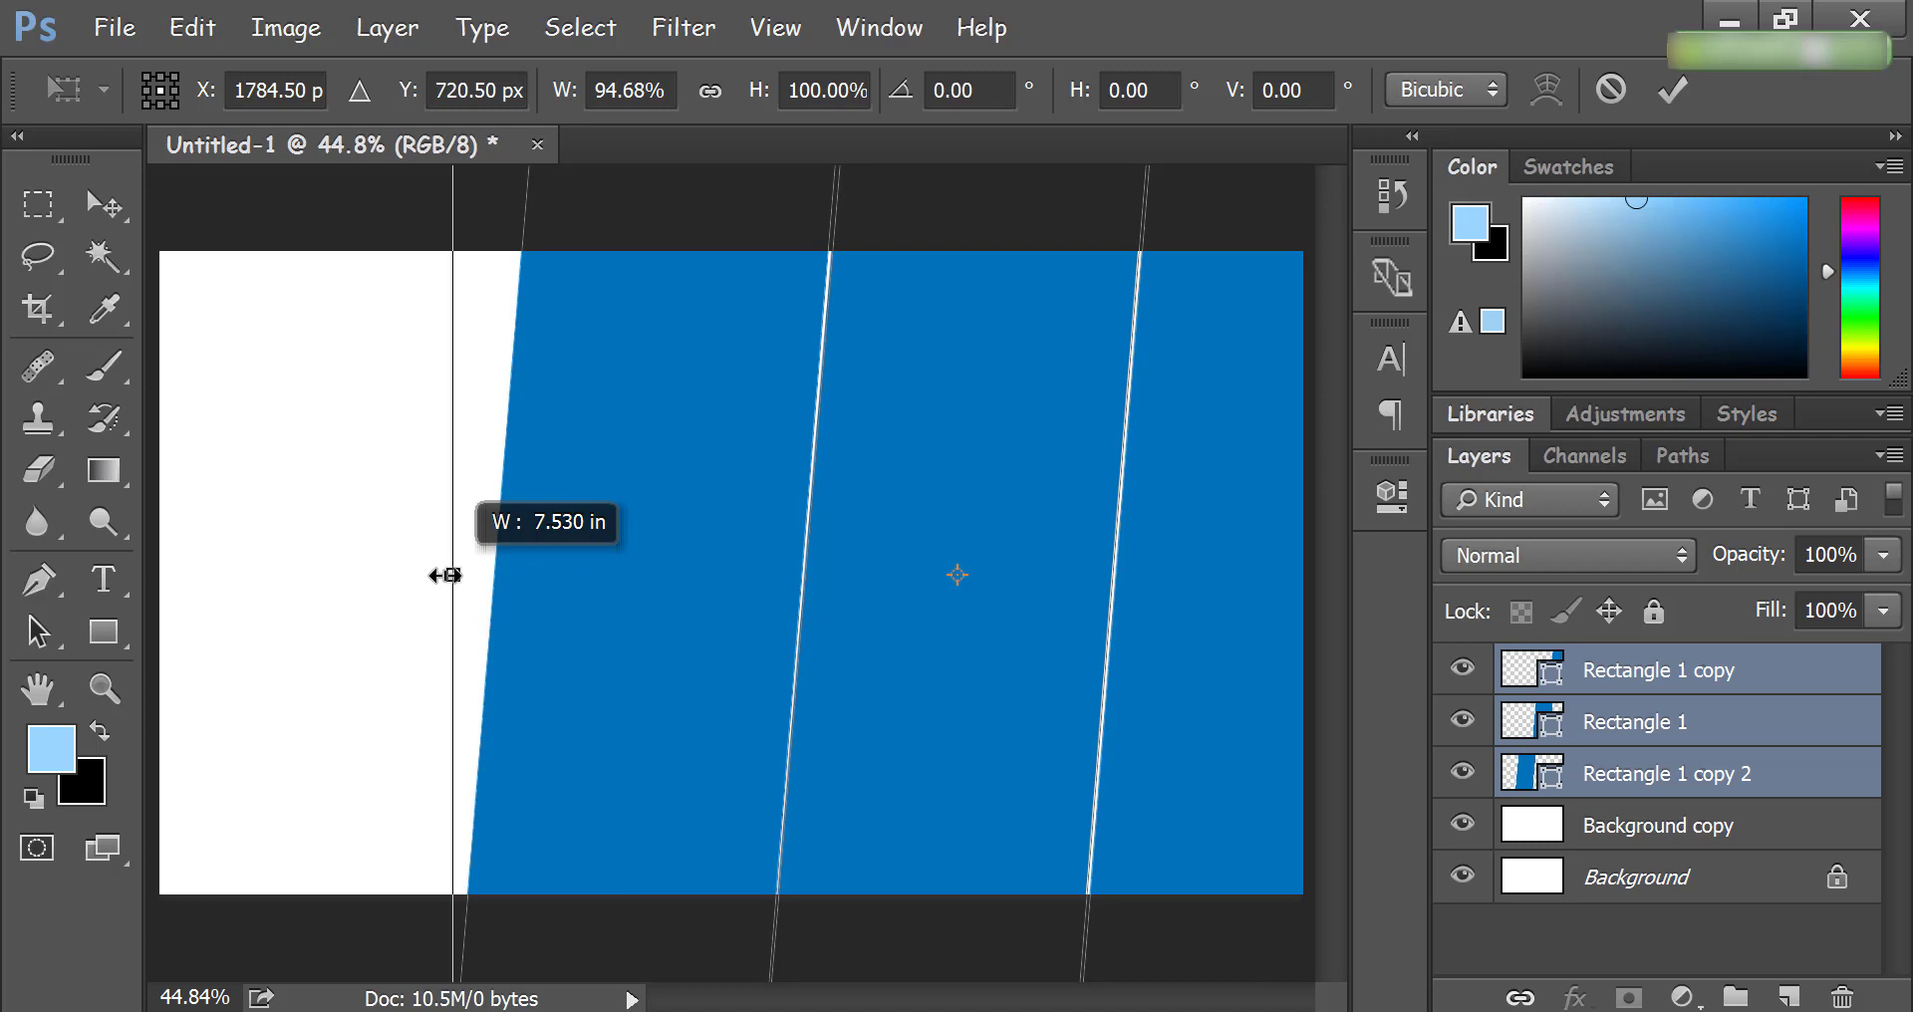
key(Left)
key(Left)
key(Left)
key(Left)
key(Left)
key(Left)
key(Left)
key(Left)
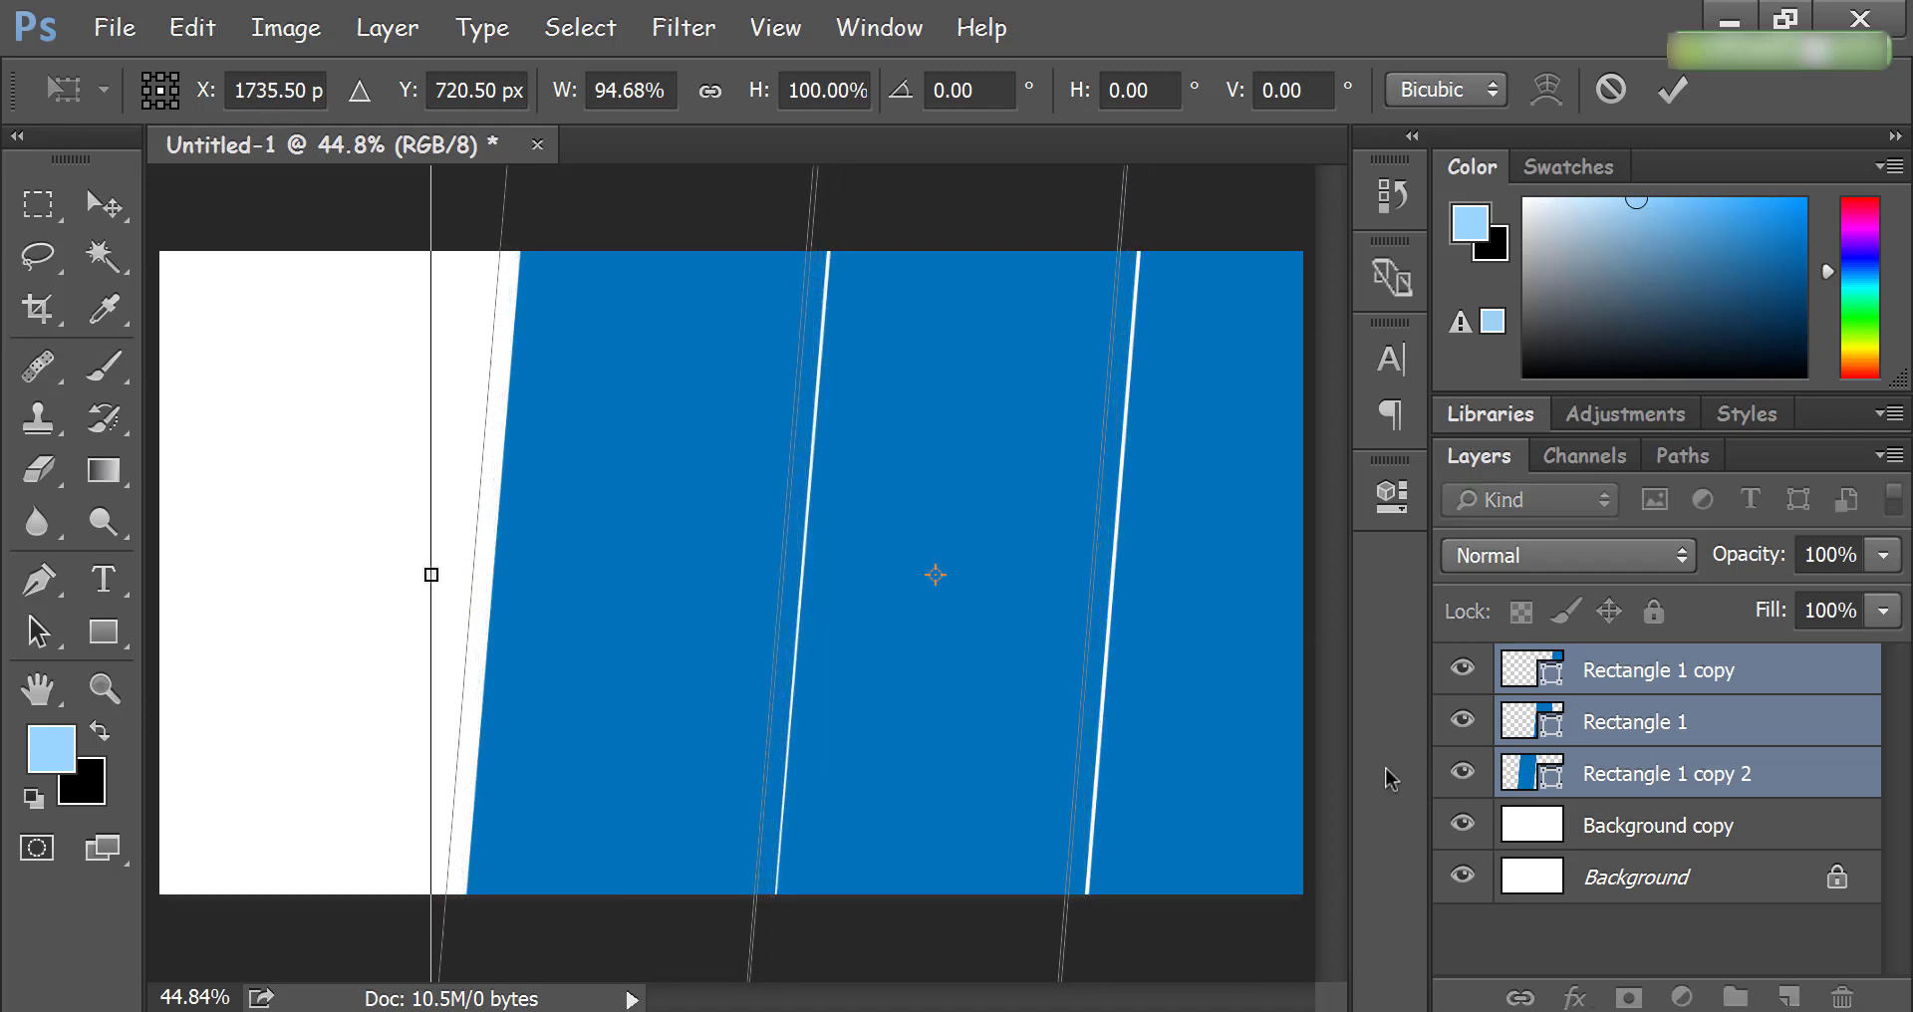
key(Left)
key(Left)
key(Left)
key(Left)
key(Left)
key(Left)
key(Left)
key(Left)
key(Left)
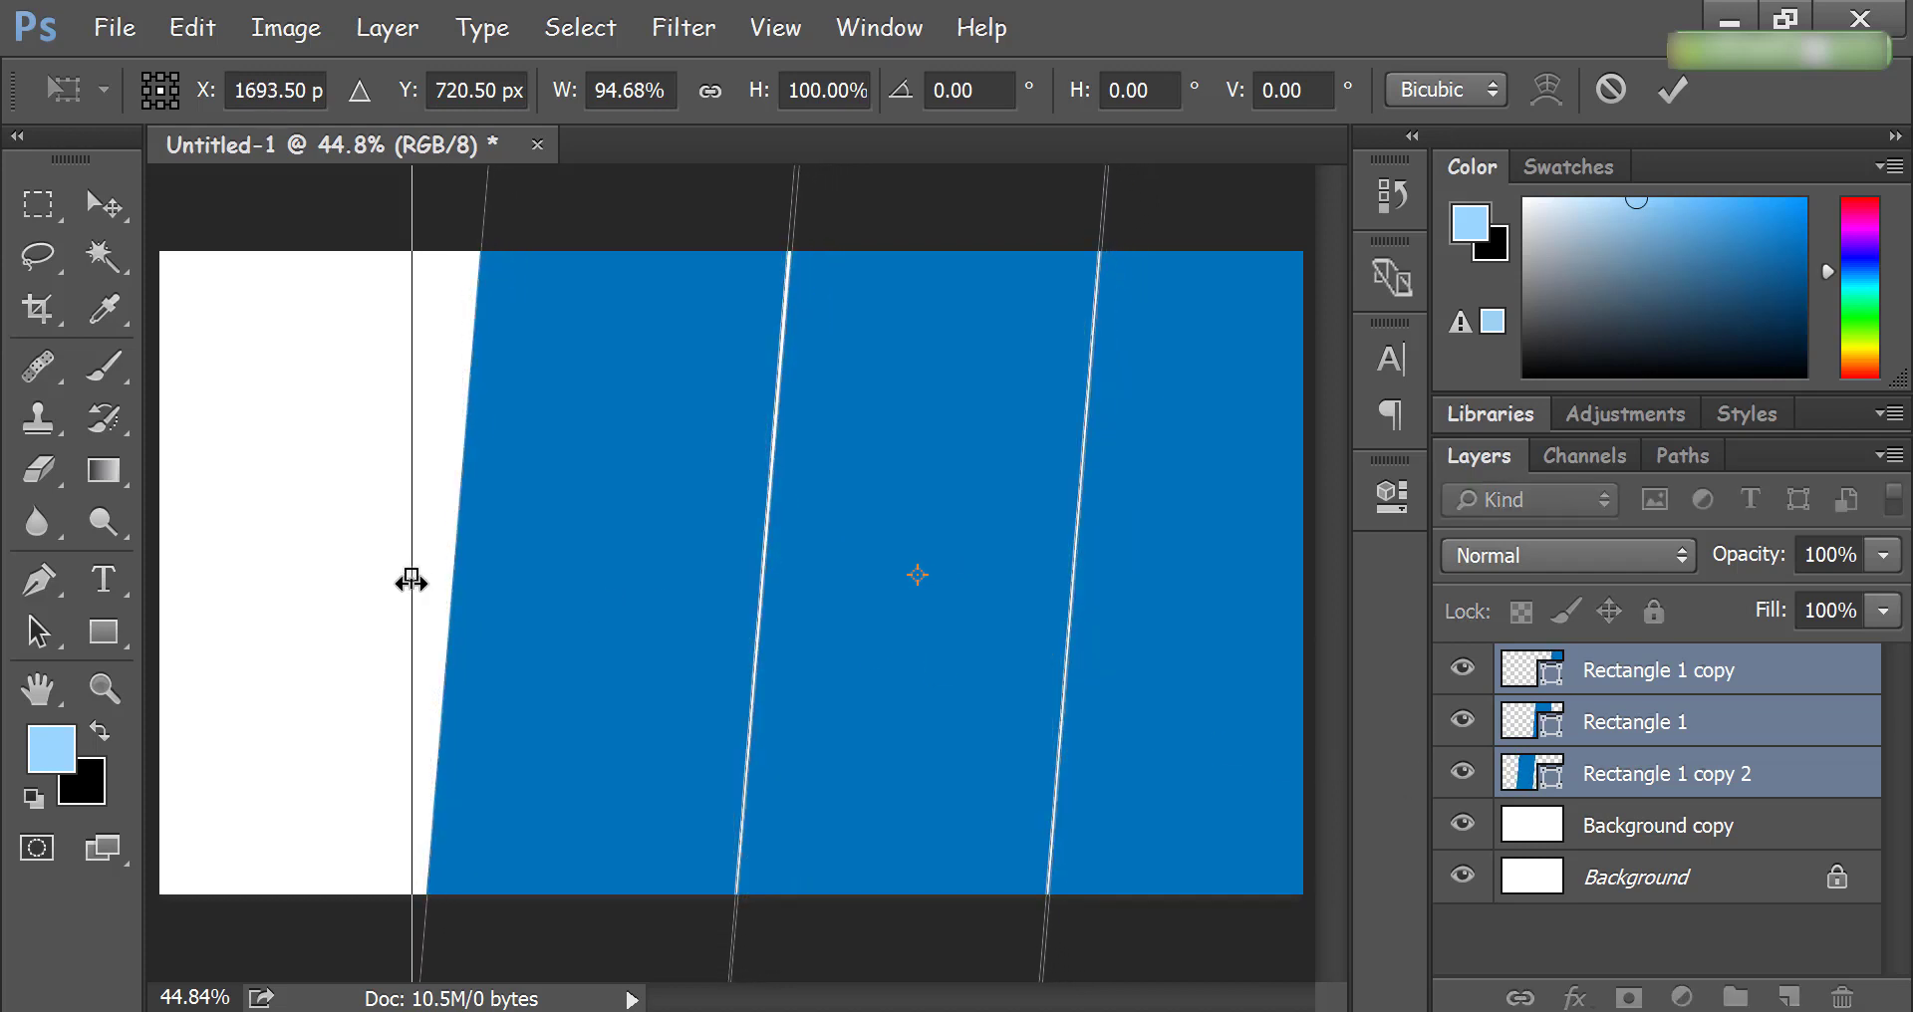
drag(411, 574, 442, 574)
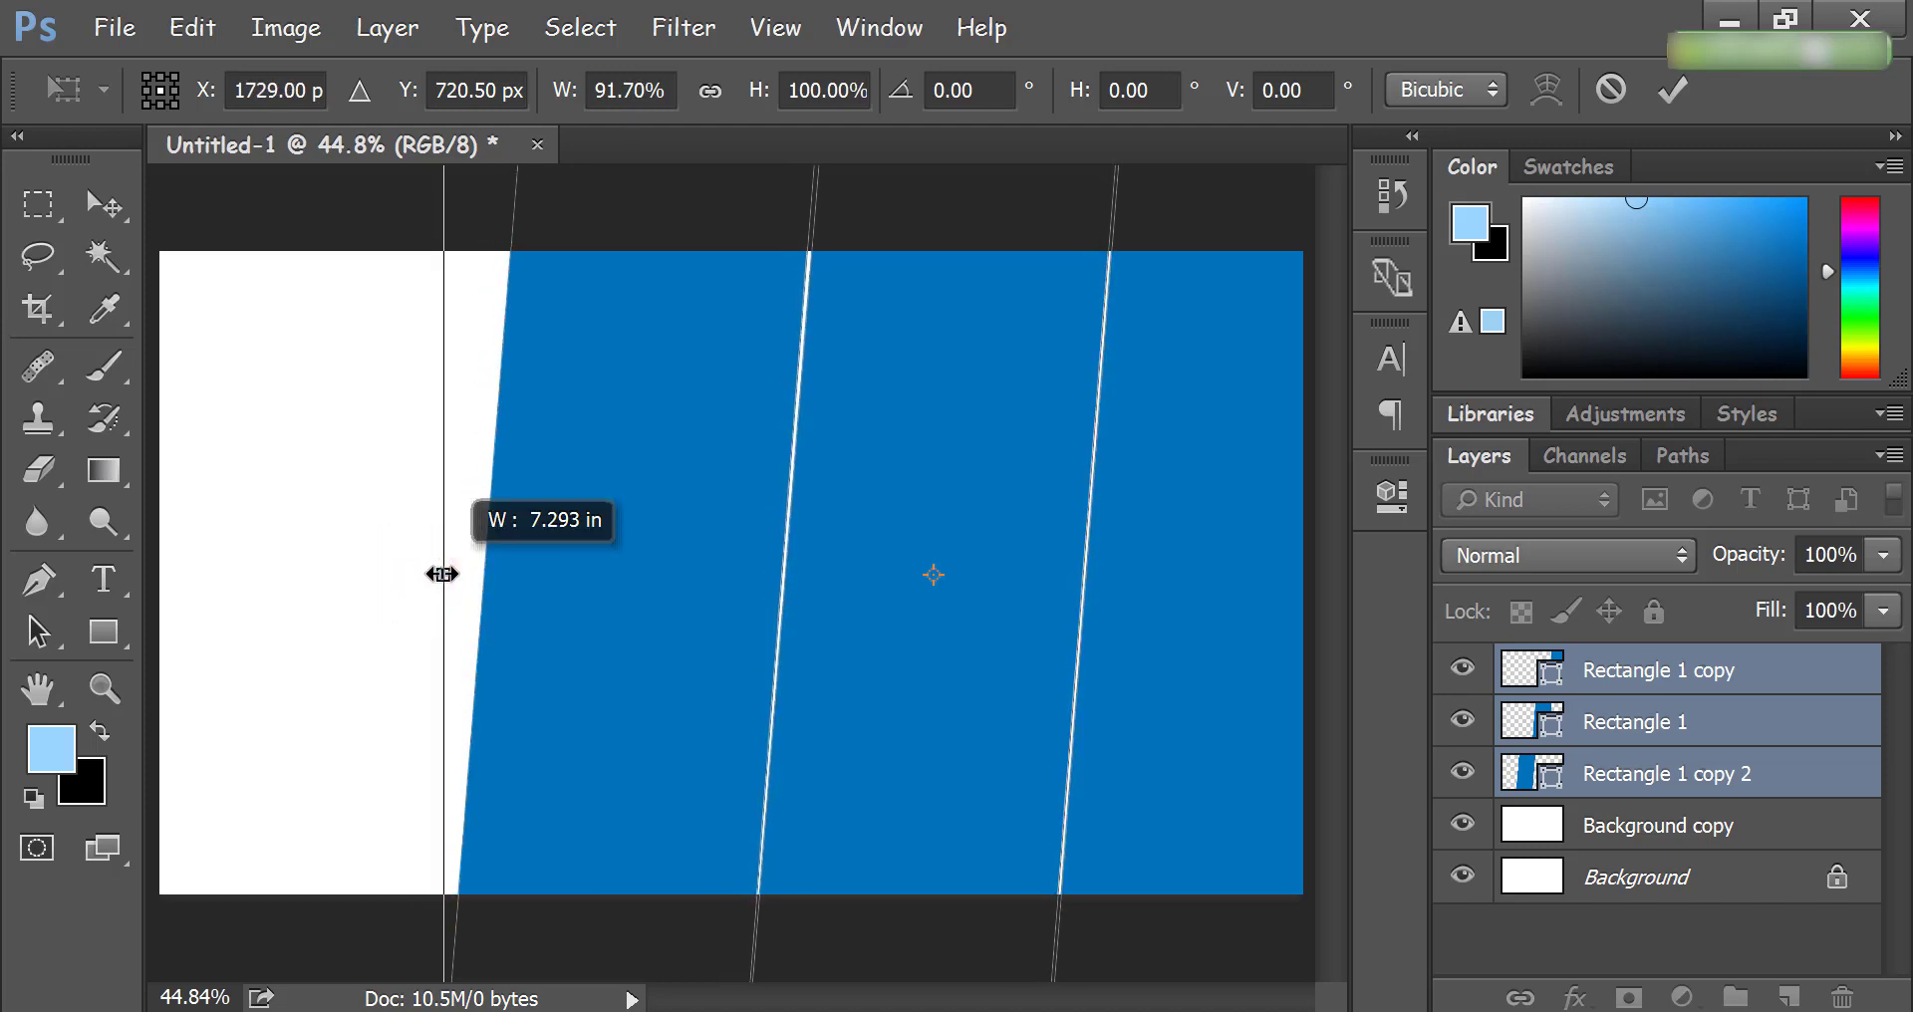
key(Left)
key(Left)
key(Left)
key(Left)
key(Left)
key(Left)
key(Left)
key(Left)
key(Left)
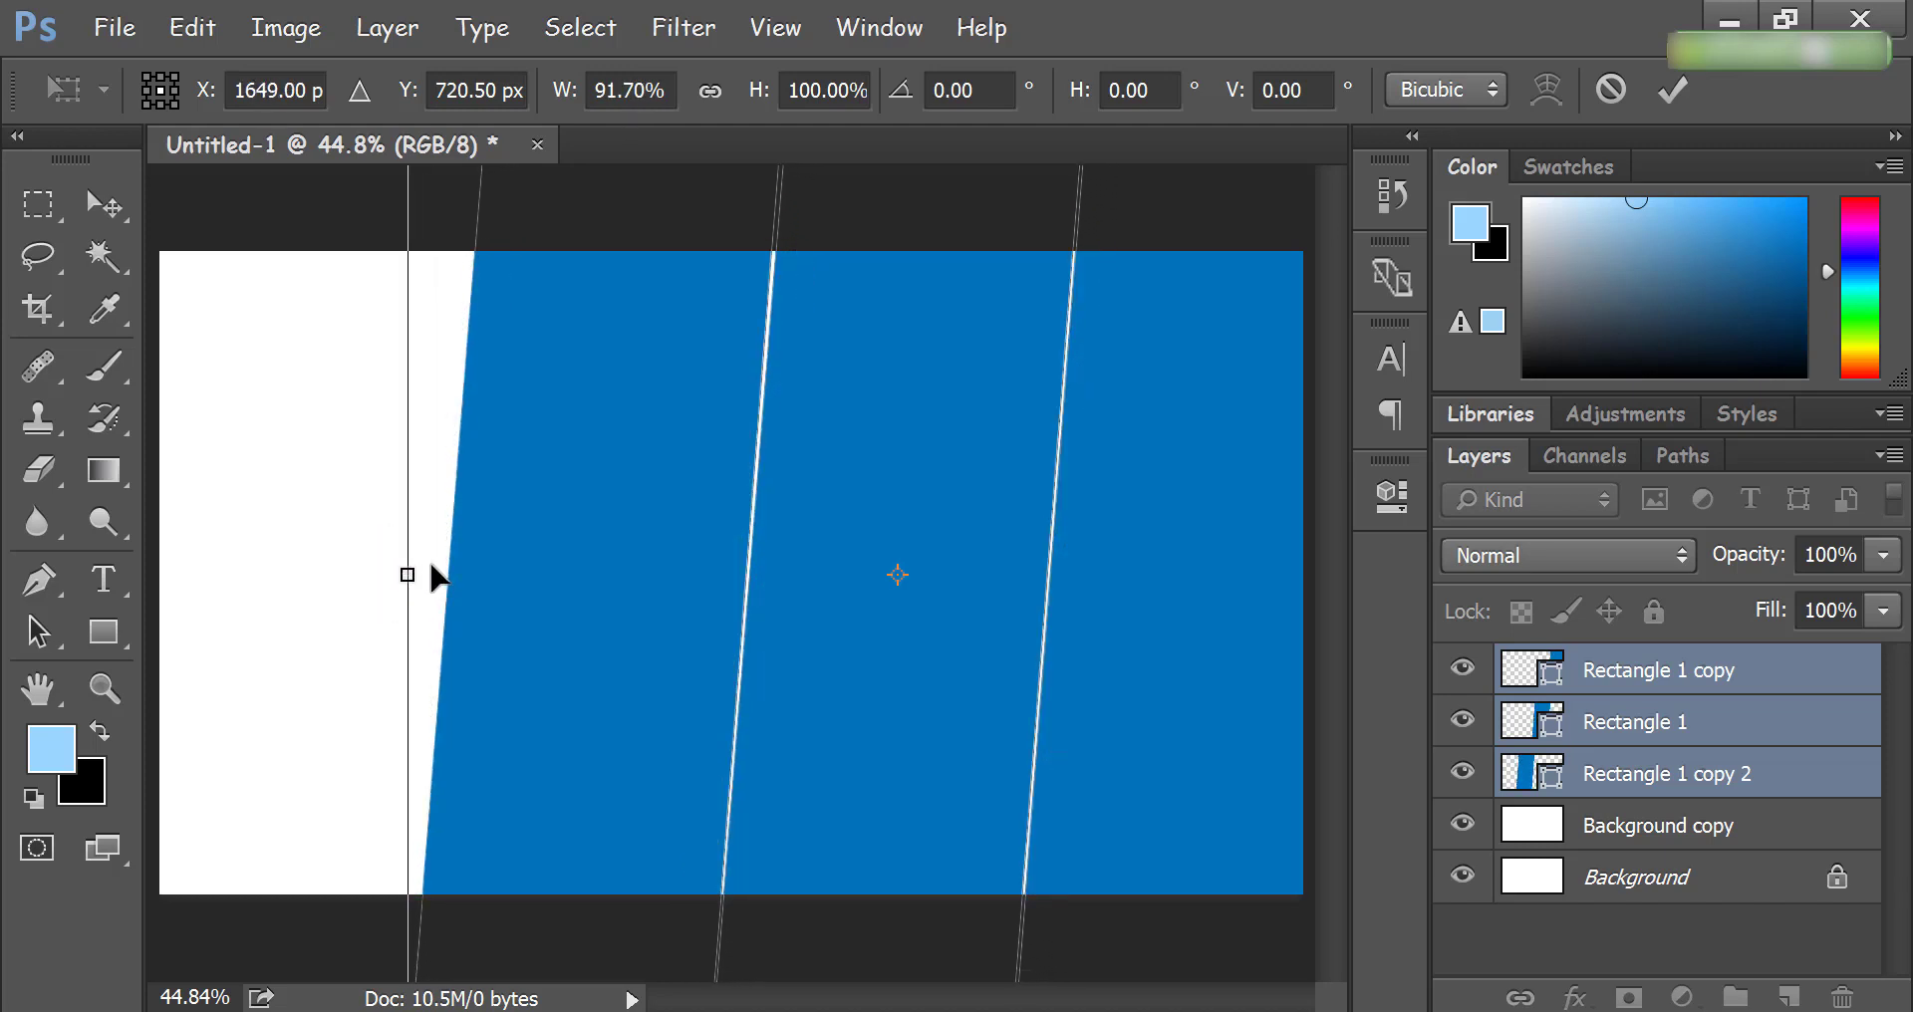
drag(409, 578, 431, 577)
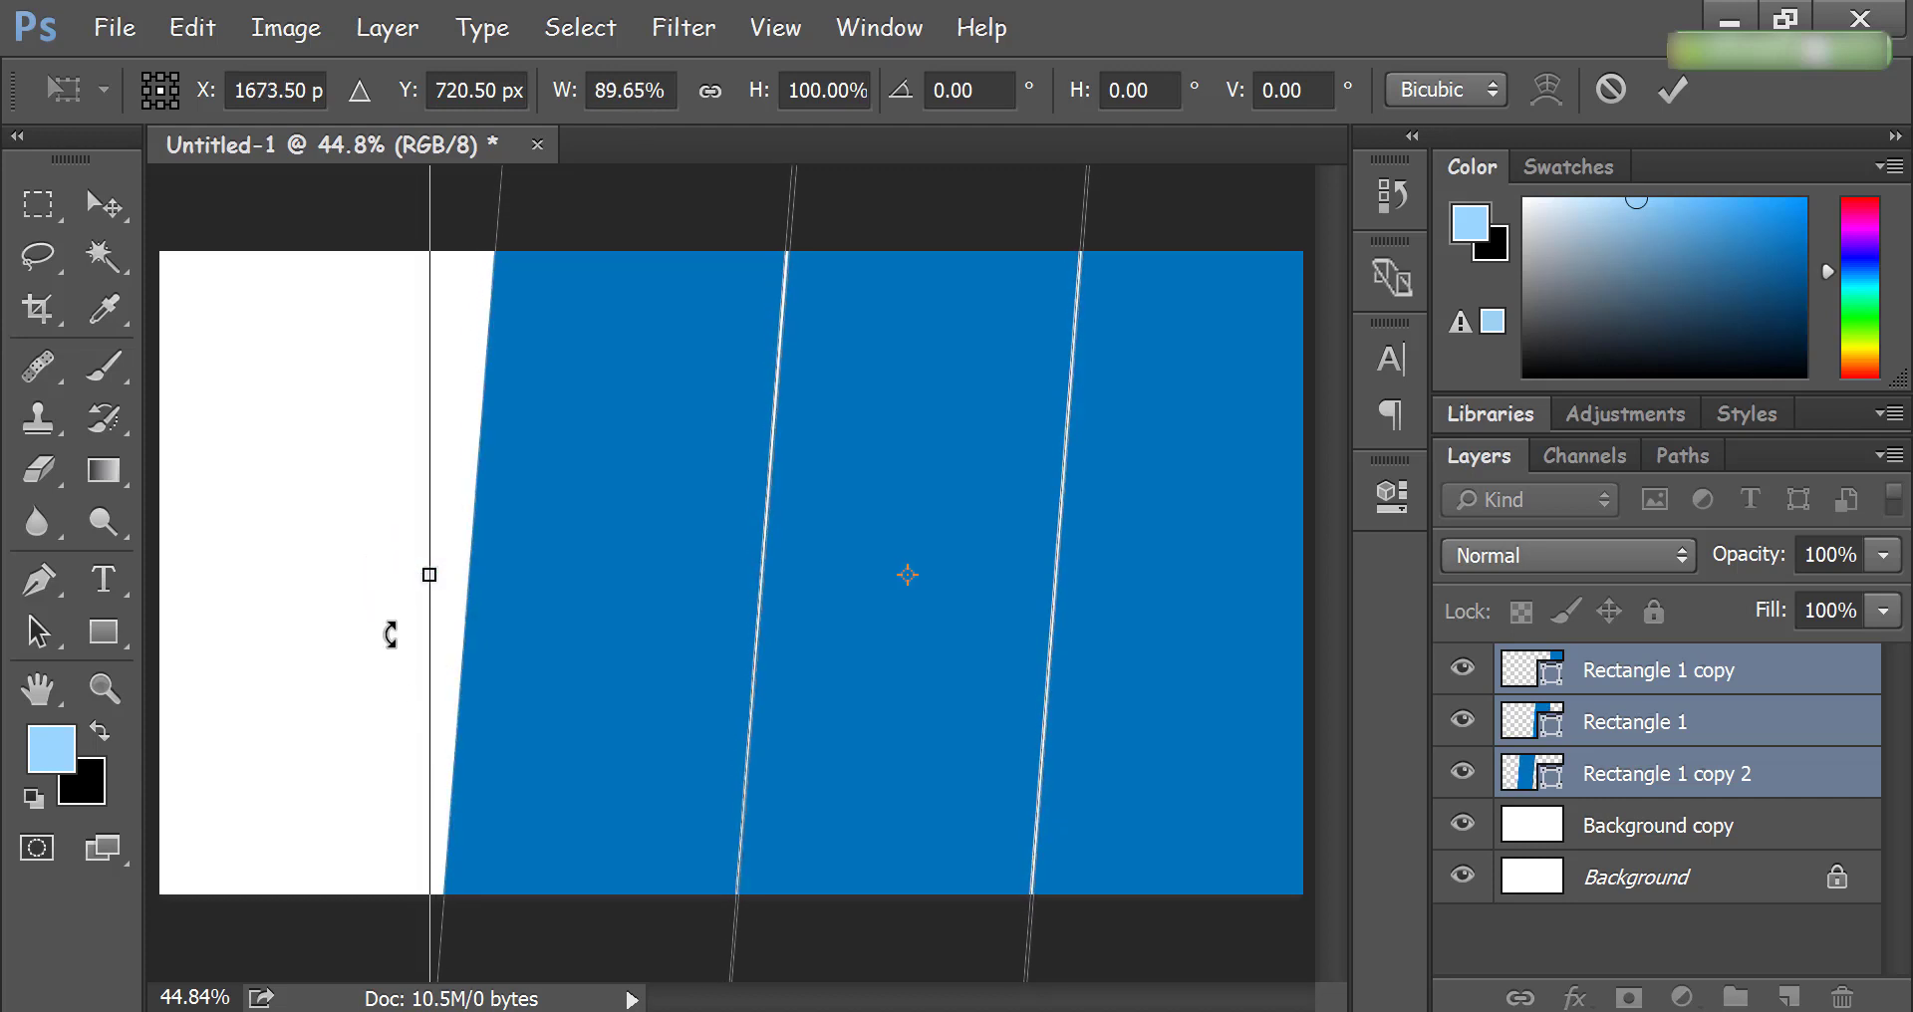
click(1684, 87)
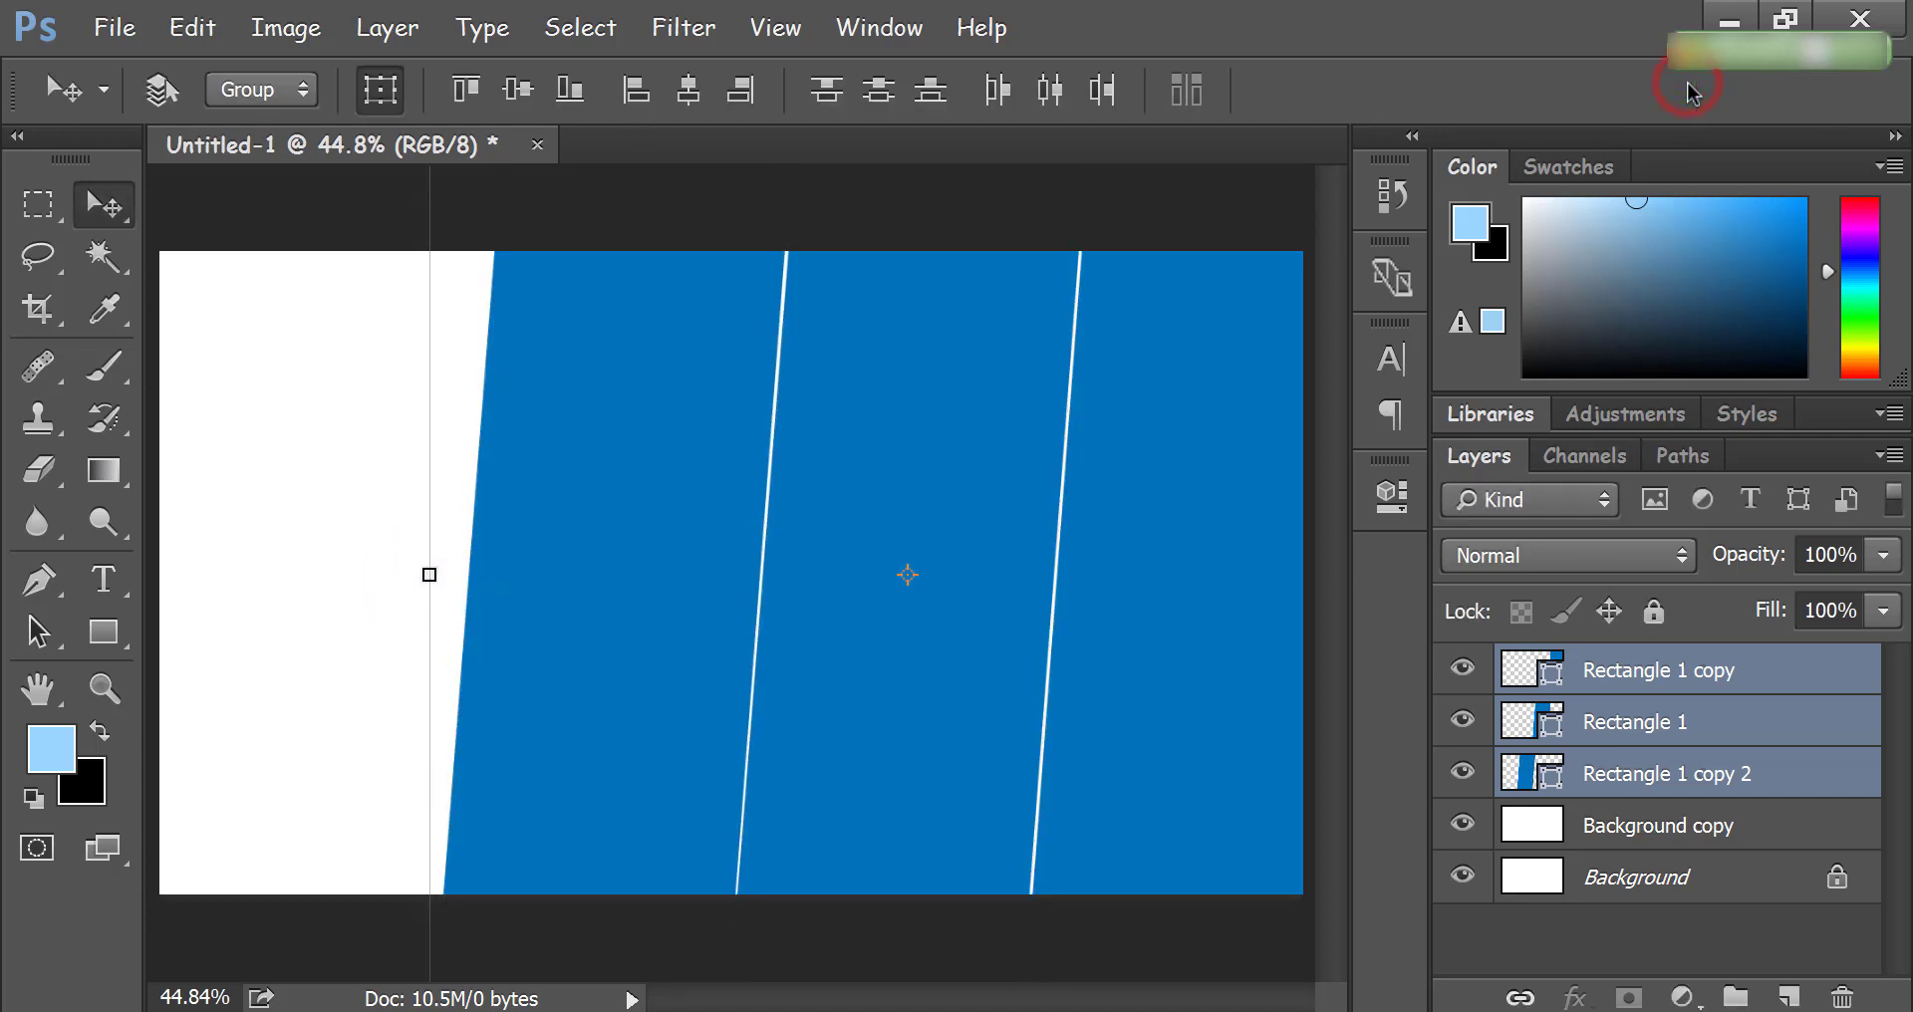
Step: Select Rectangle 1 copy 2 and drag the first portrait JPG from the Music folder into Photoshop
click(1602, 782)
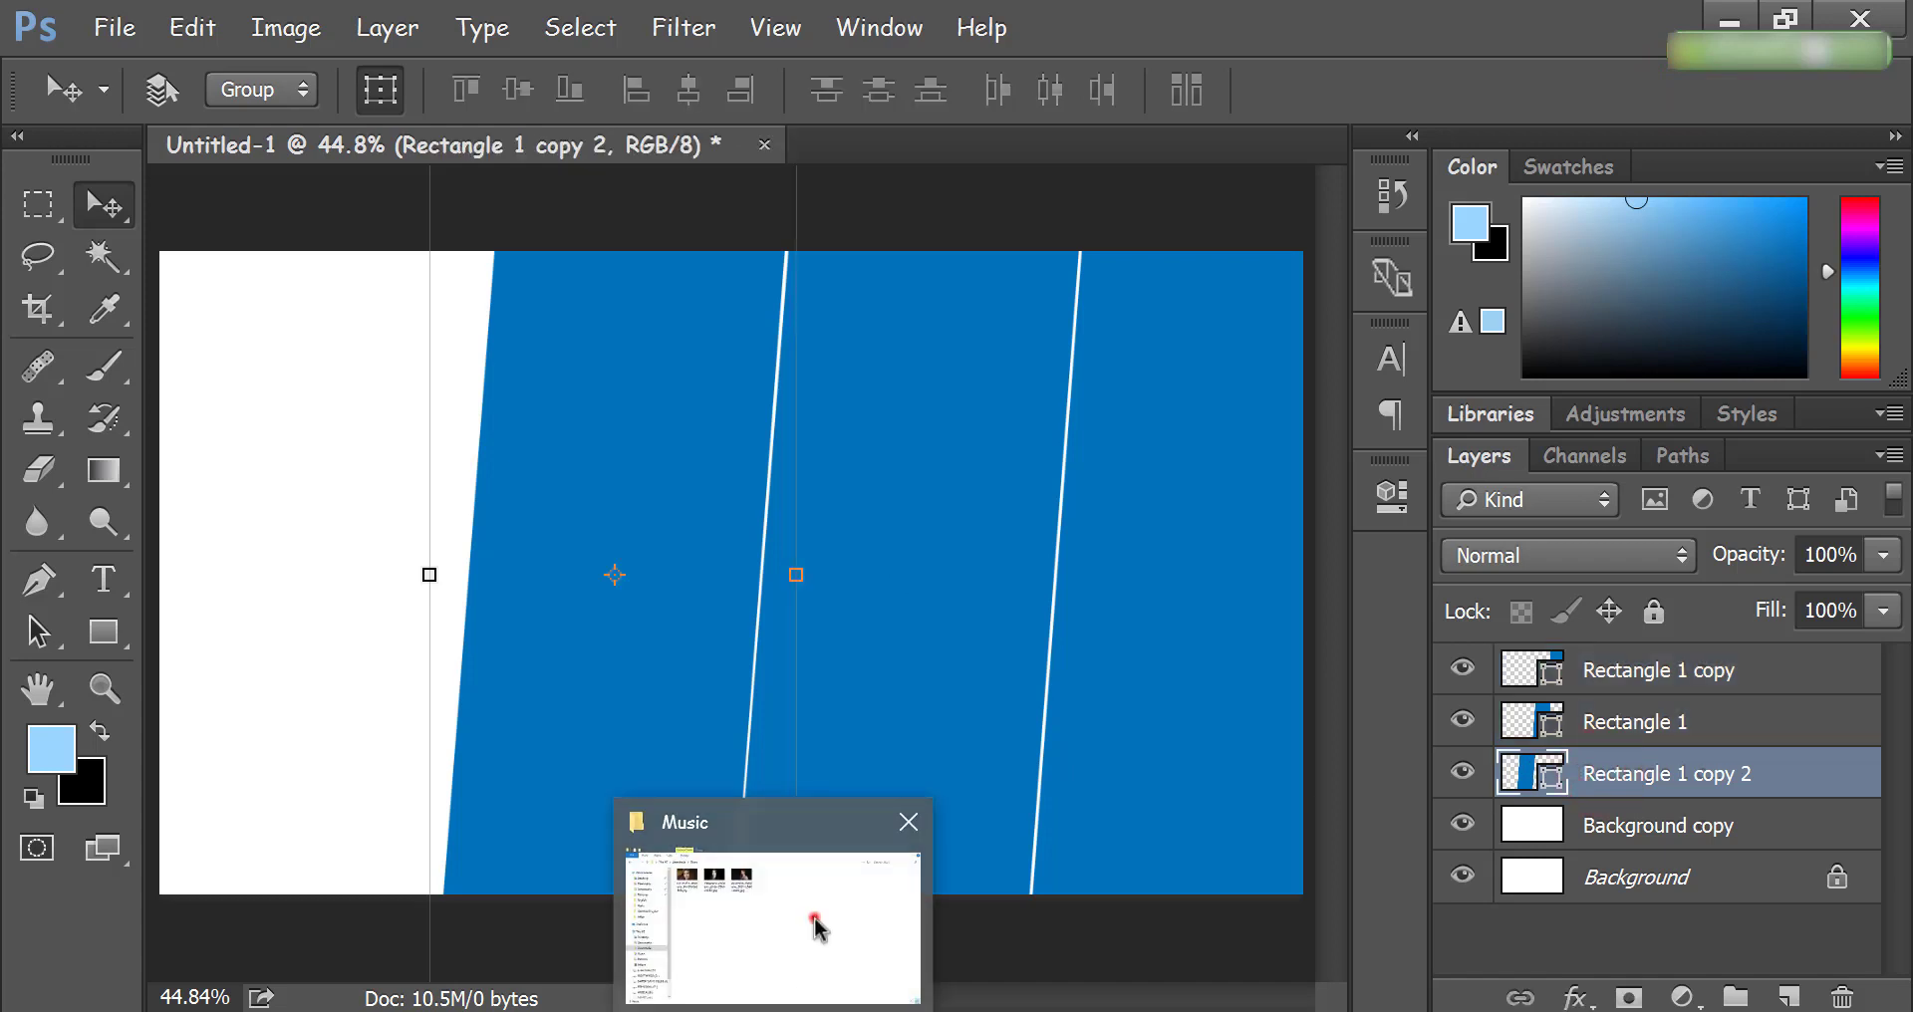
click(814, 917)
drag(414, 204, 966, 1001)
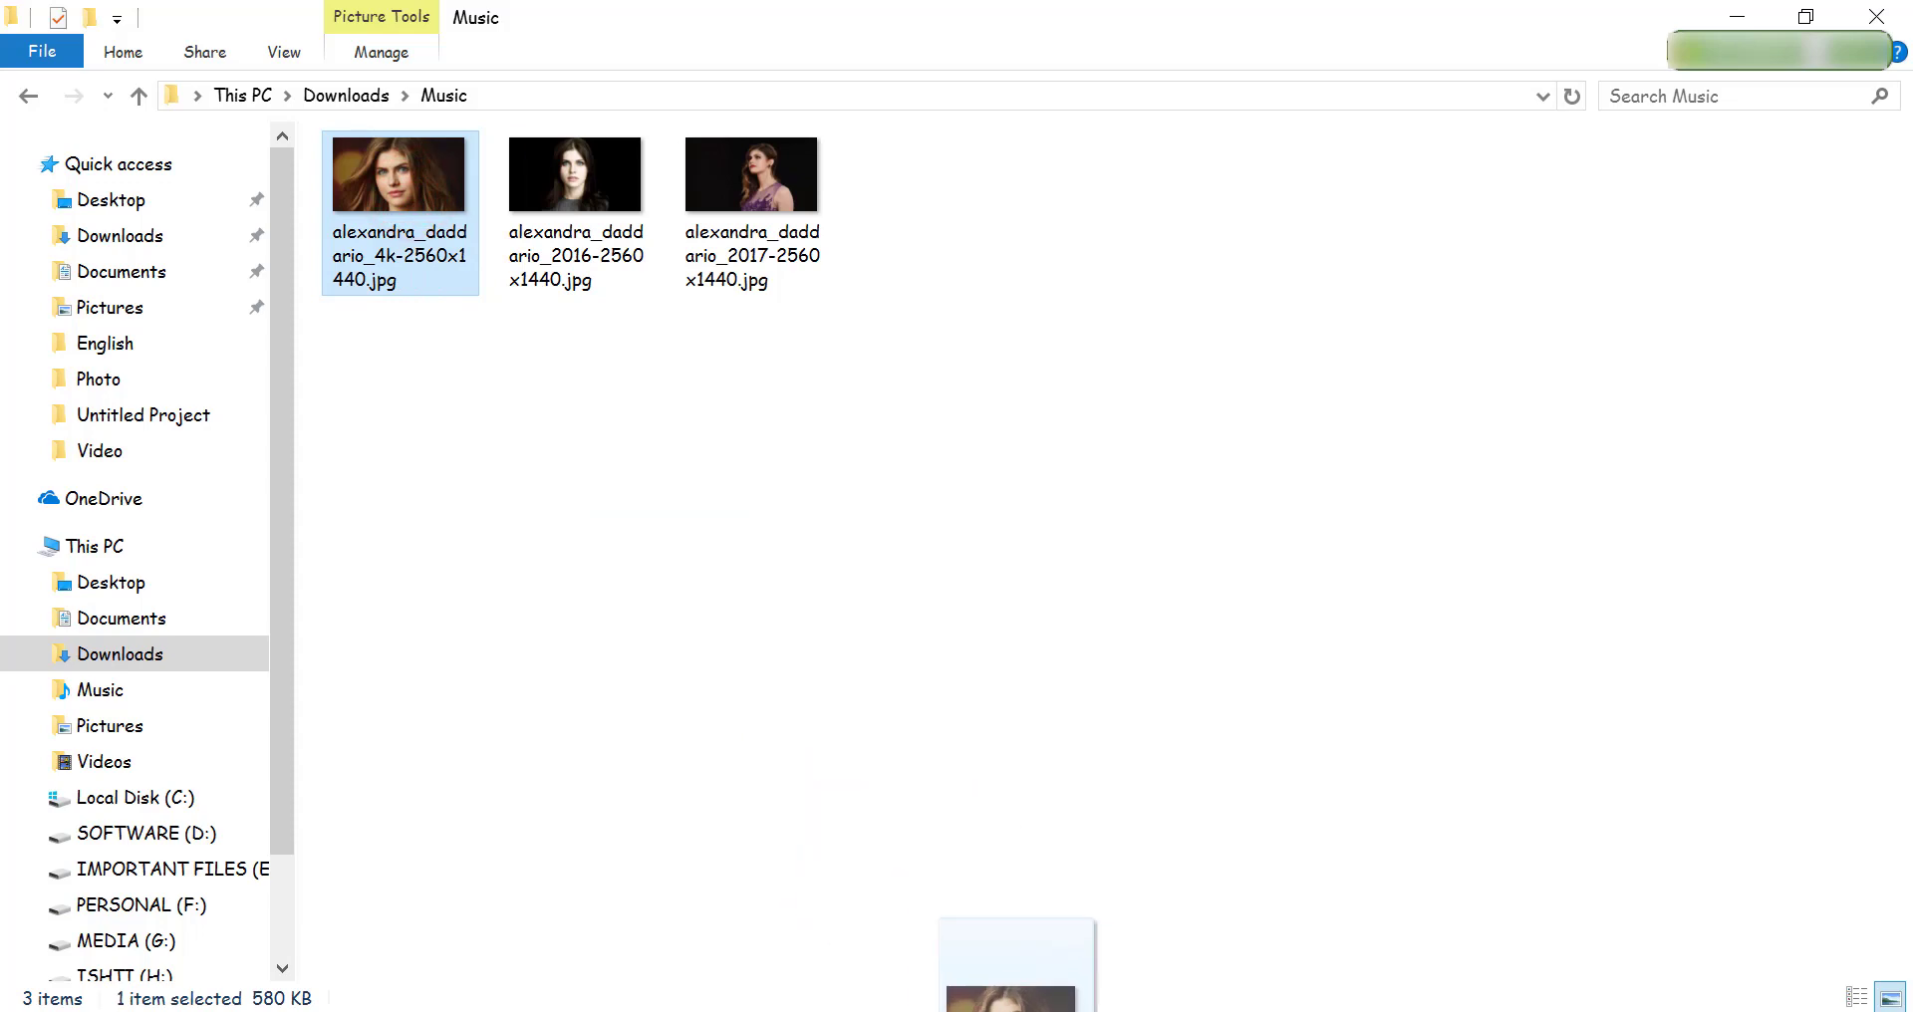
mouse_move(966, 1001)
mouse_down()
mouse_move(1007, 1001)
mouse_move(757, 546)
mouse_up()
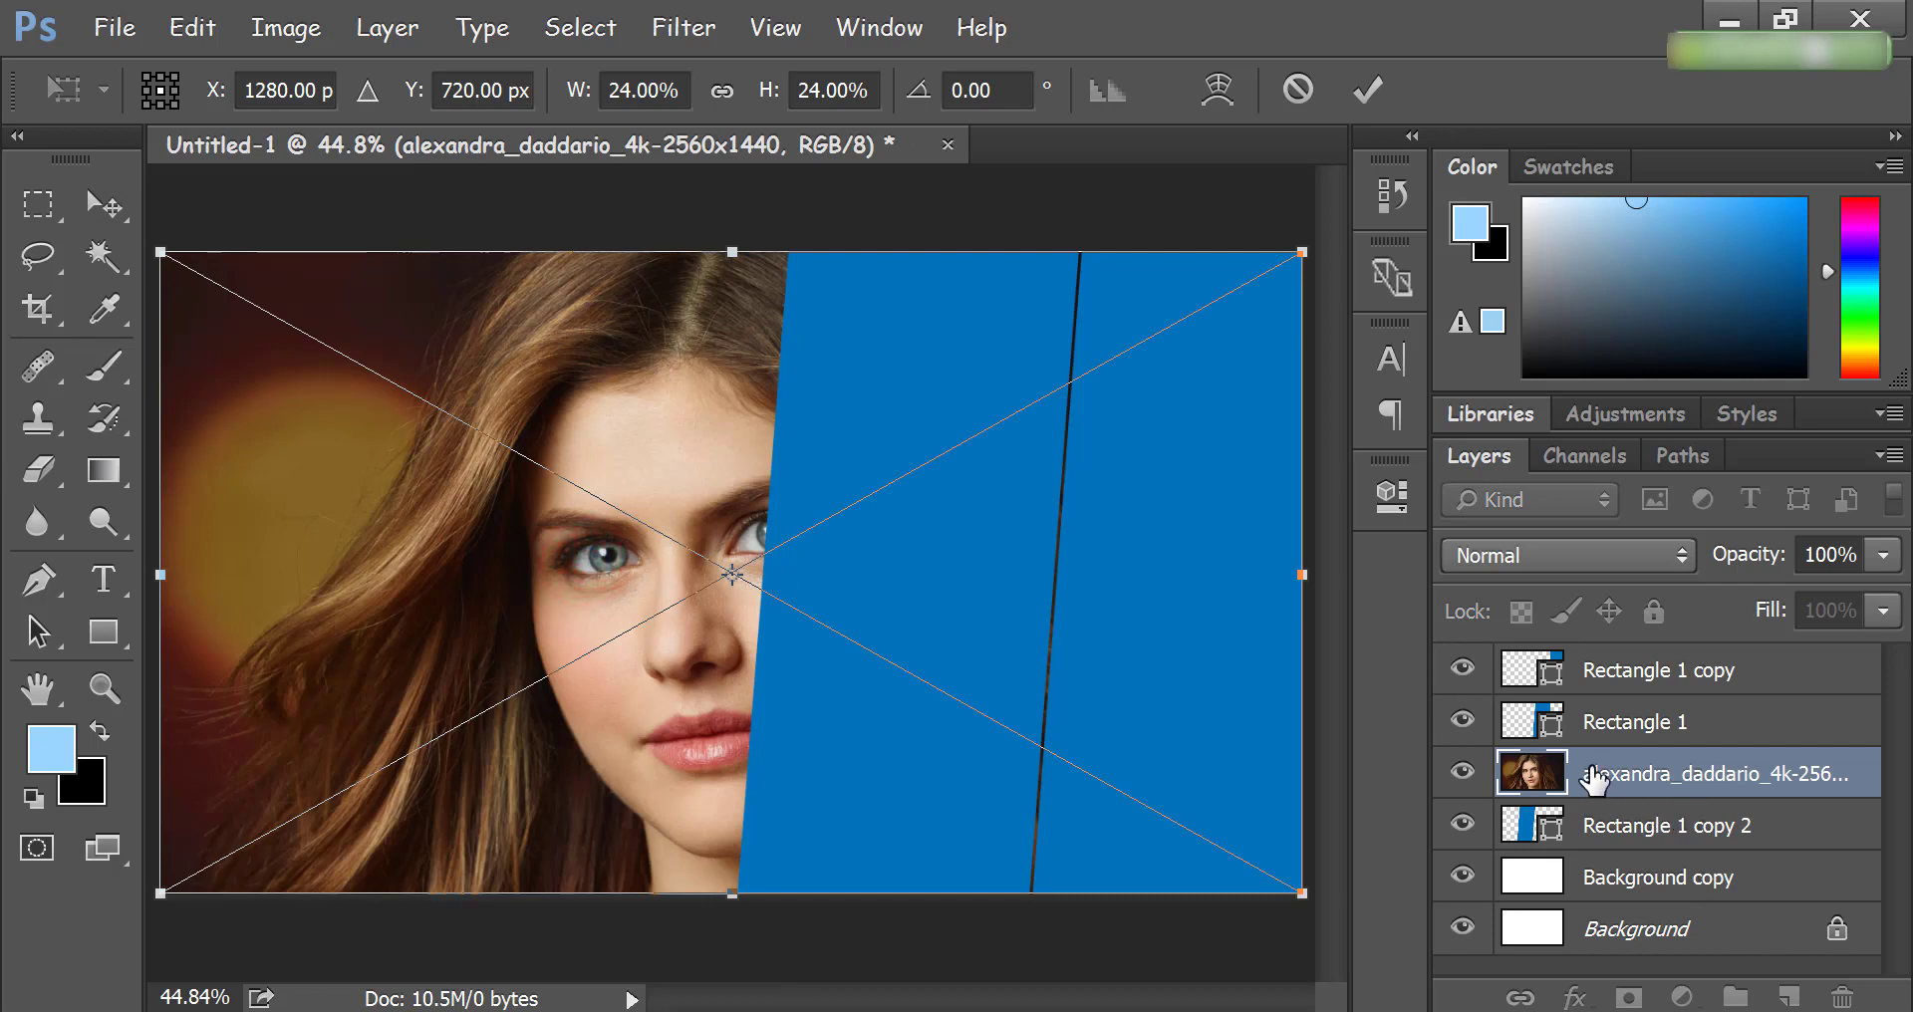
Step: Place and rasterize the first portrait, clip it into the left stripe, and shift it left
click(1367, 89)
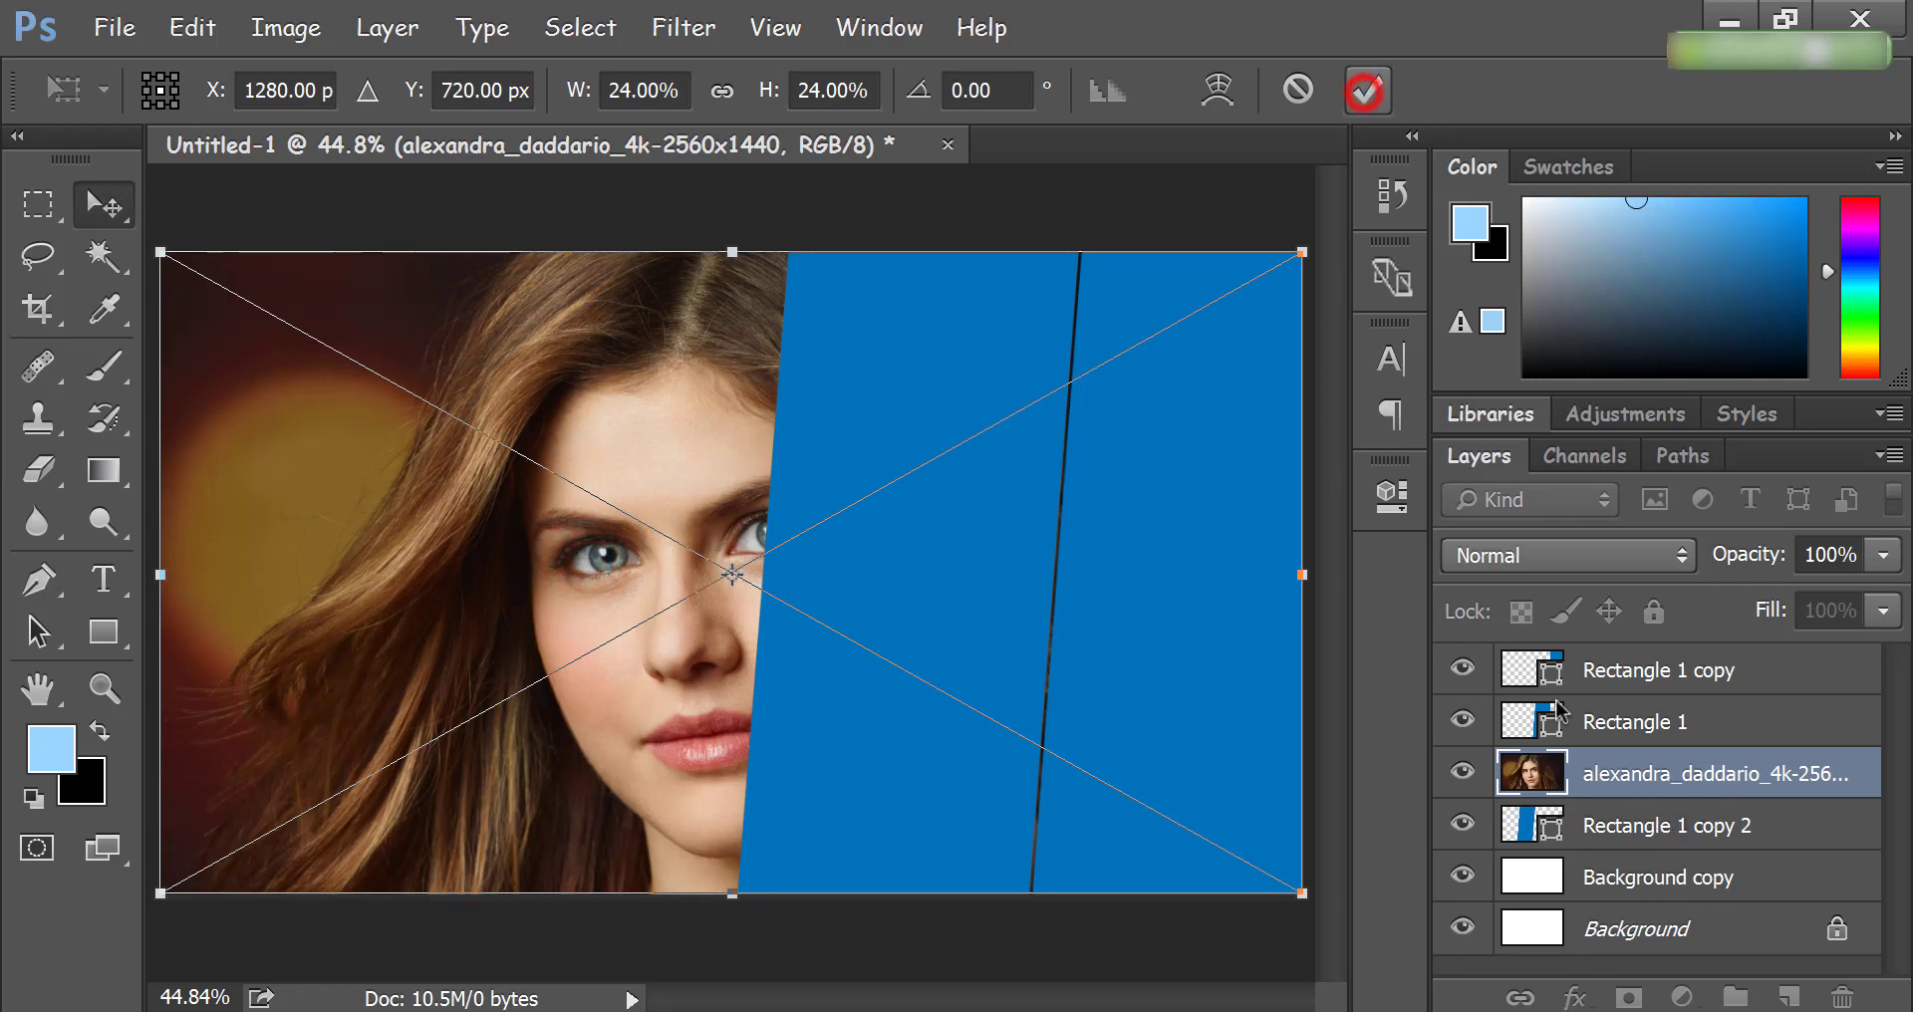
right_click(1603, 779)
click(1270, 647)
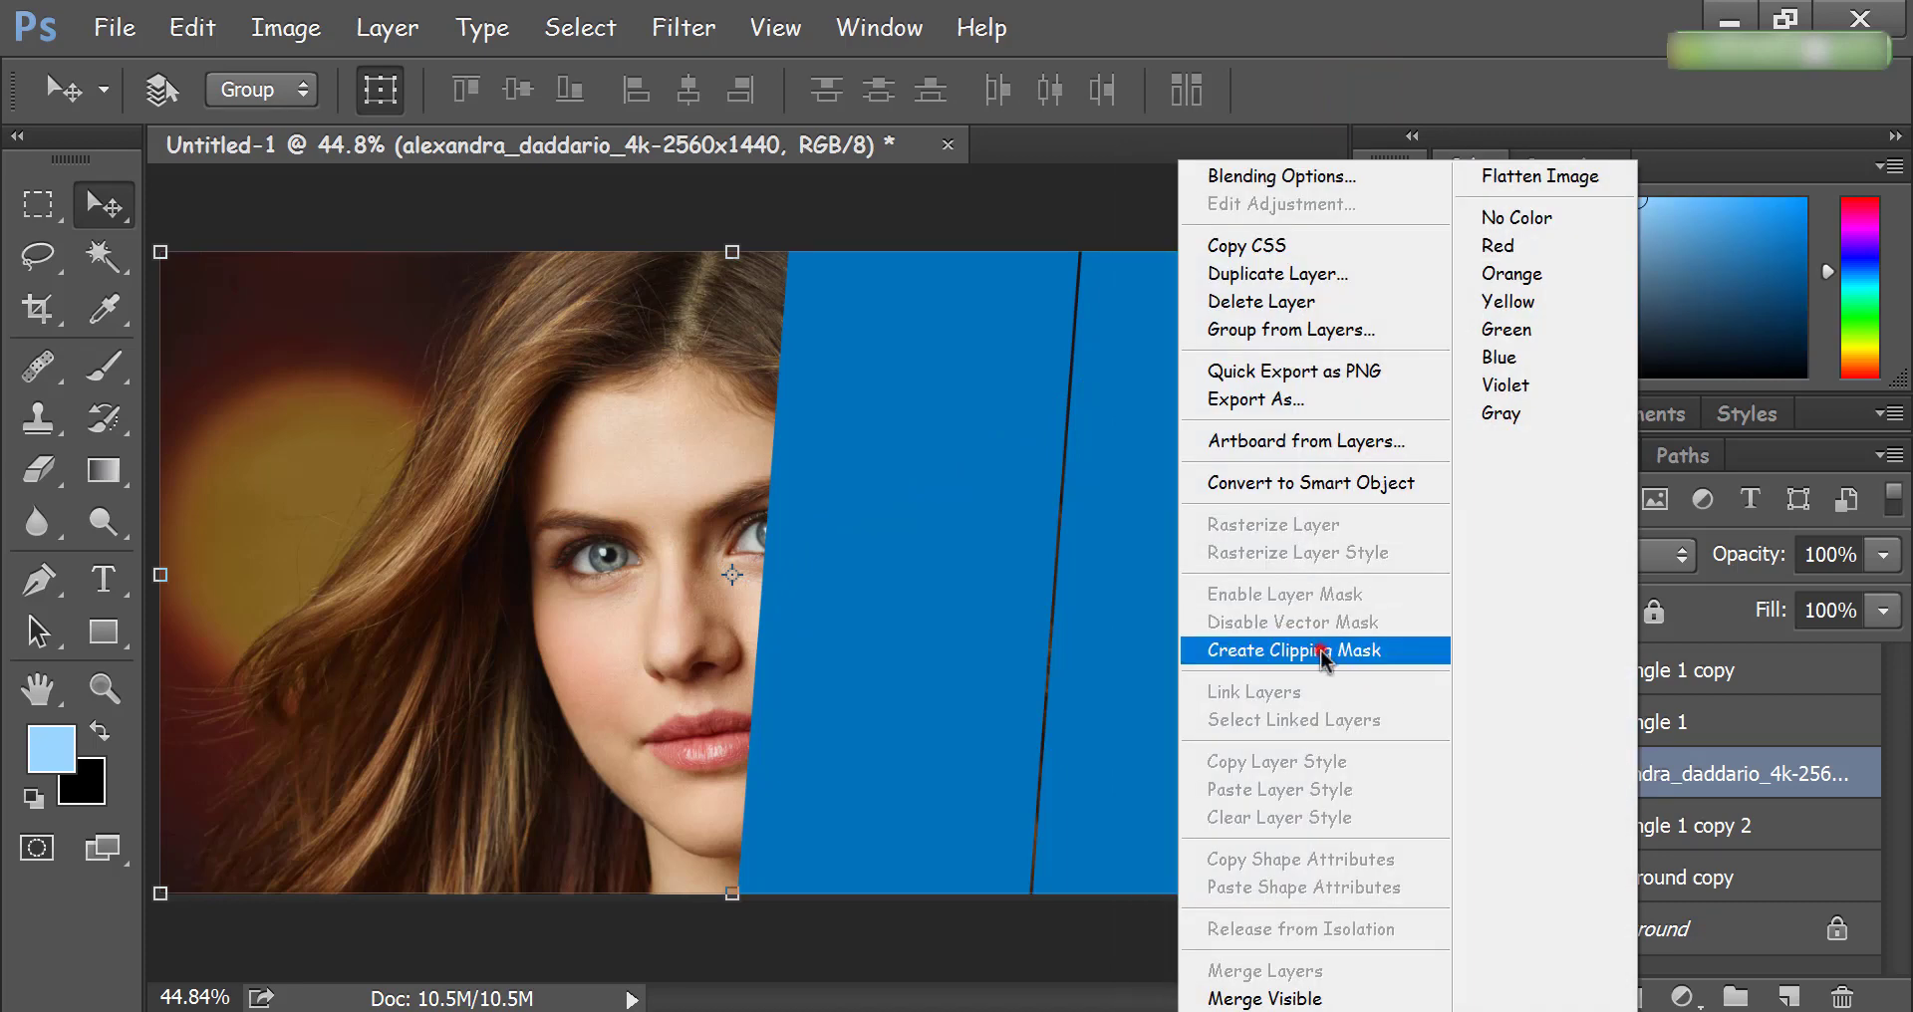
click(1322, 651)
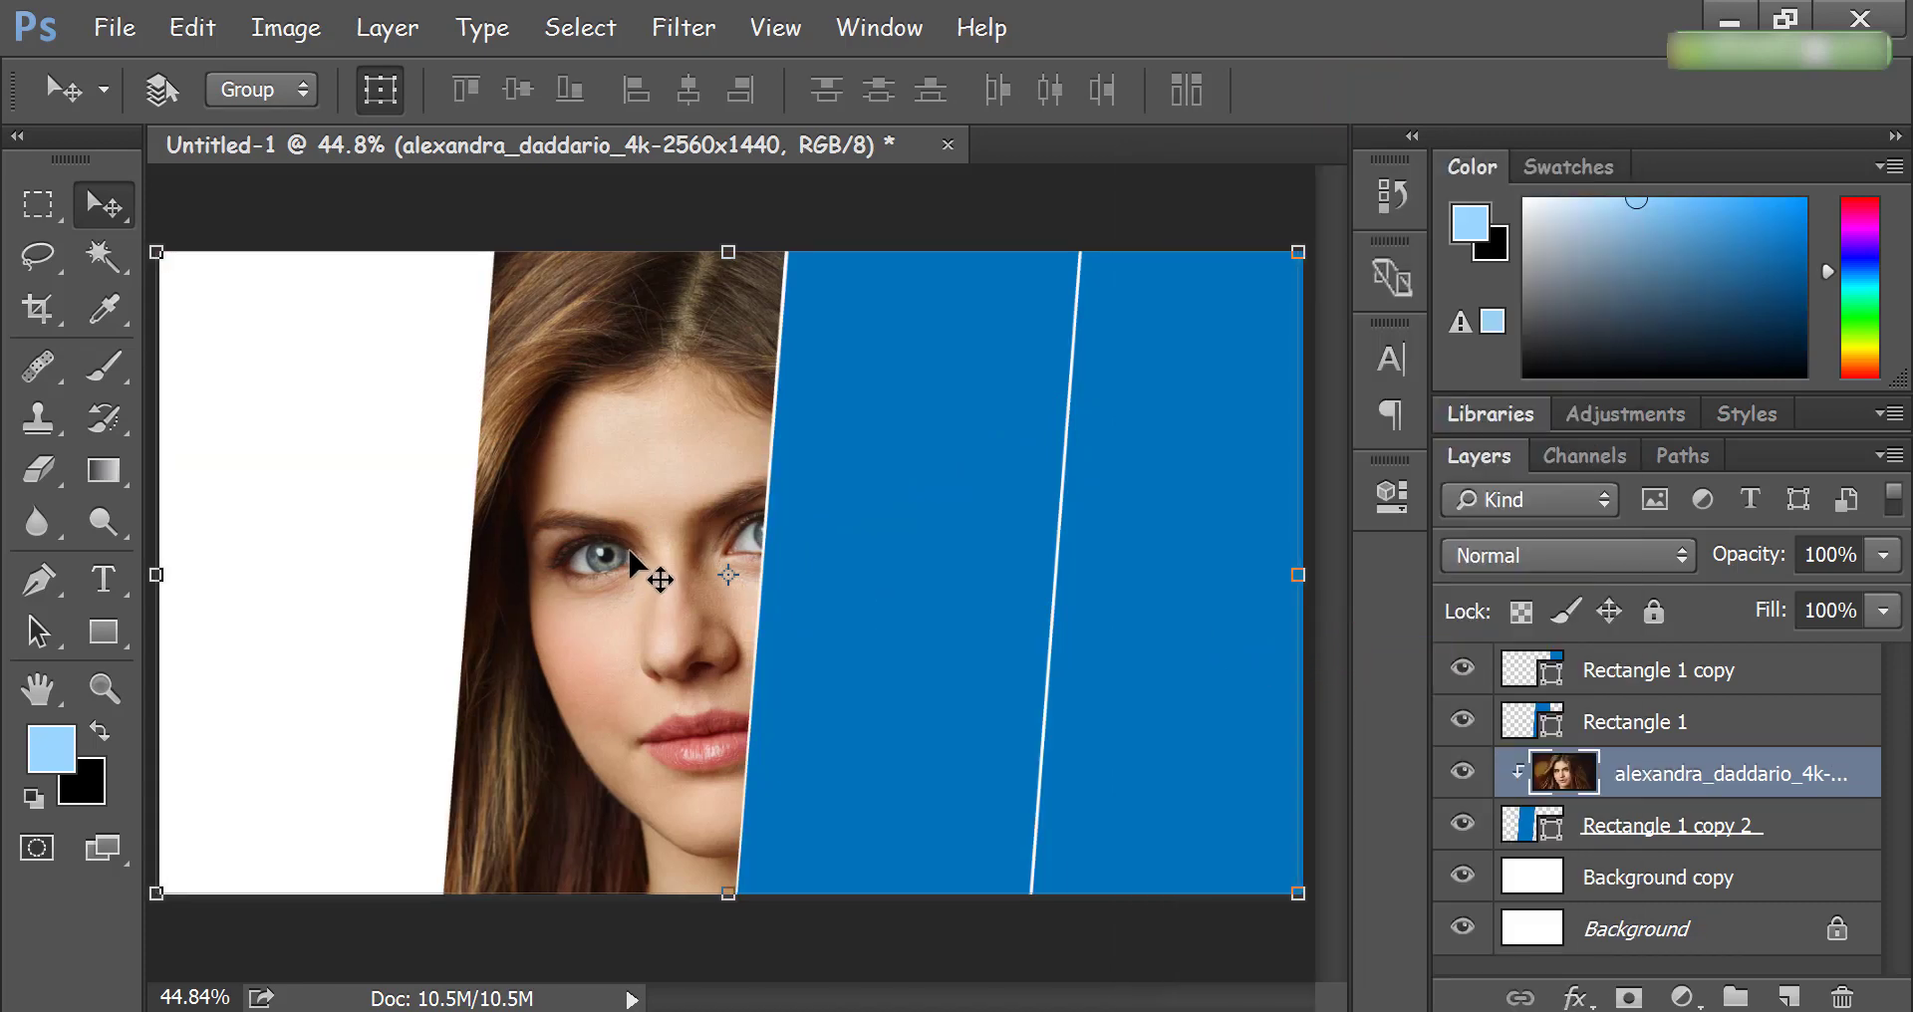
drag(642, 536, 578, 530)
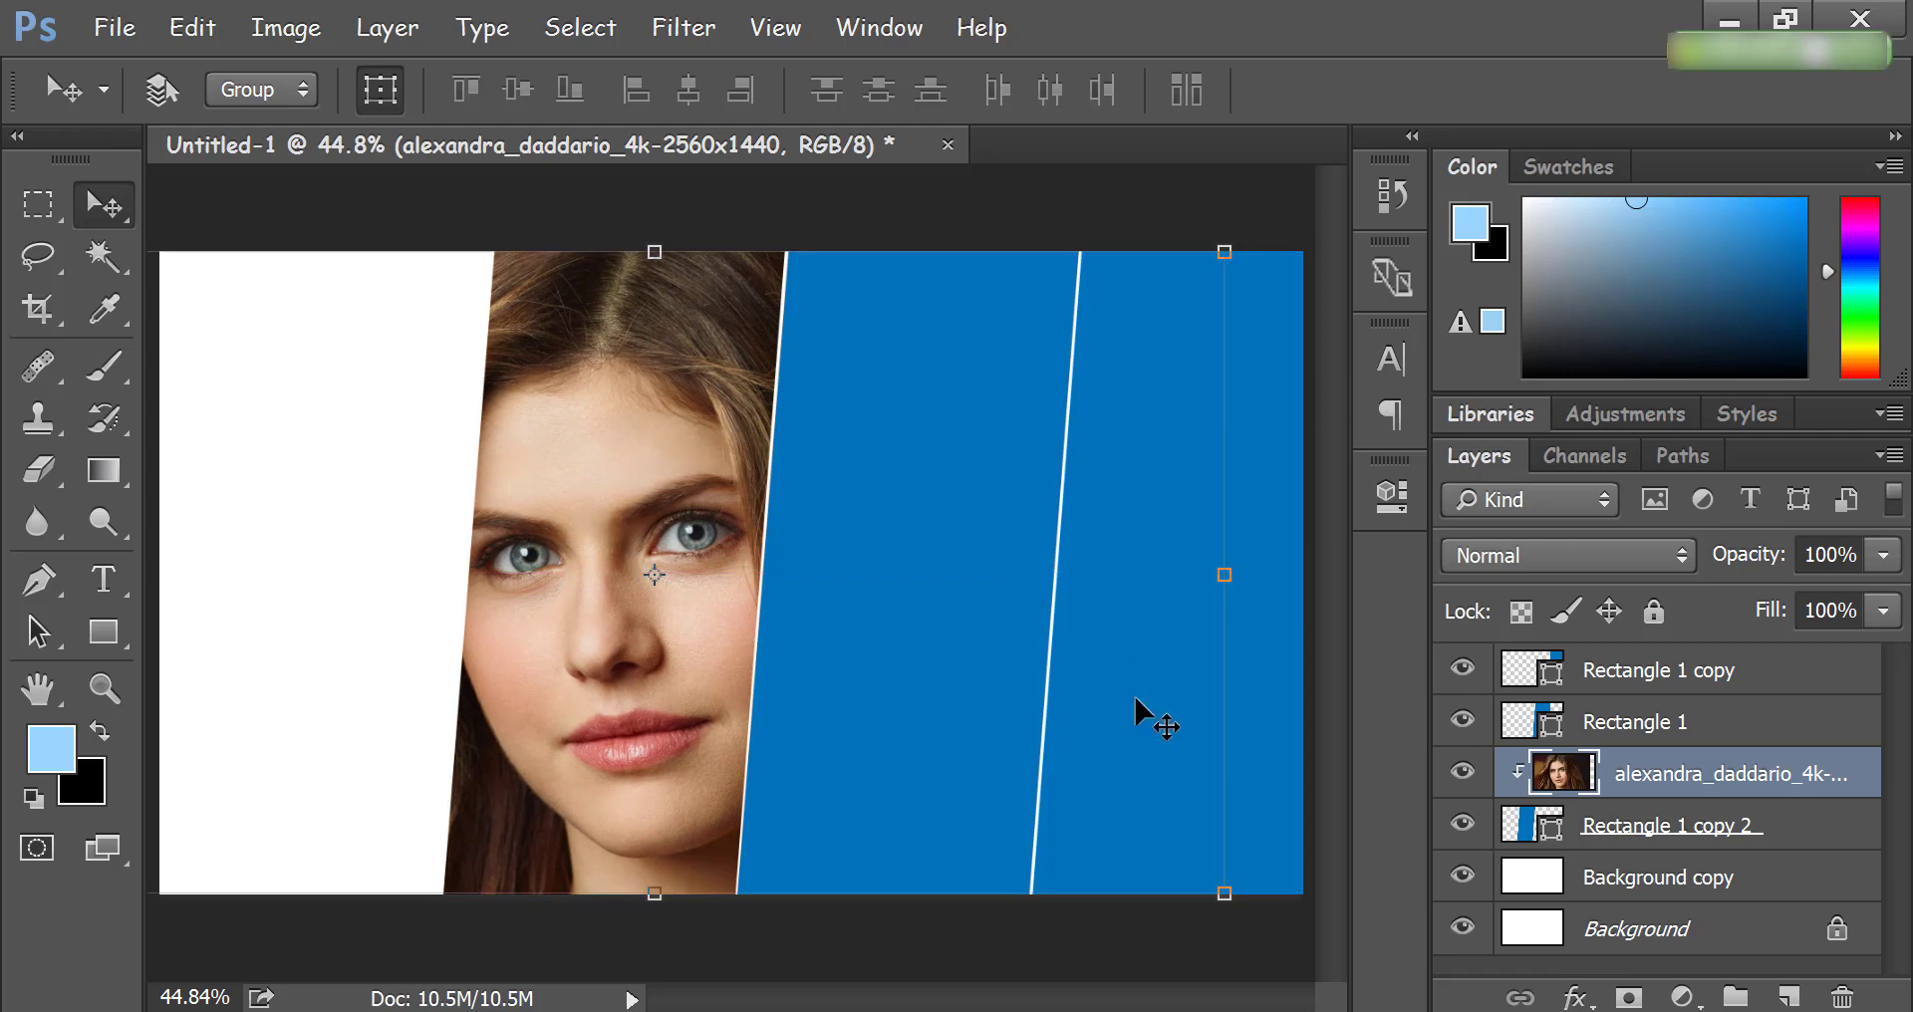
Step: Group the portrait with its stripe and name the group '00'
shift+click(1681, 823)
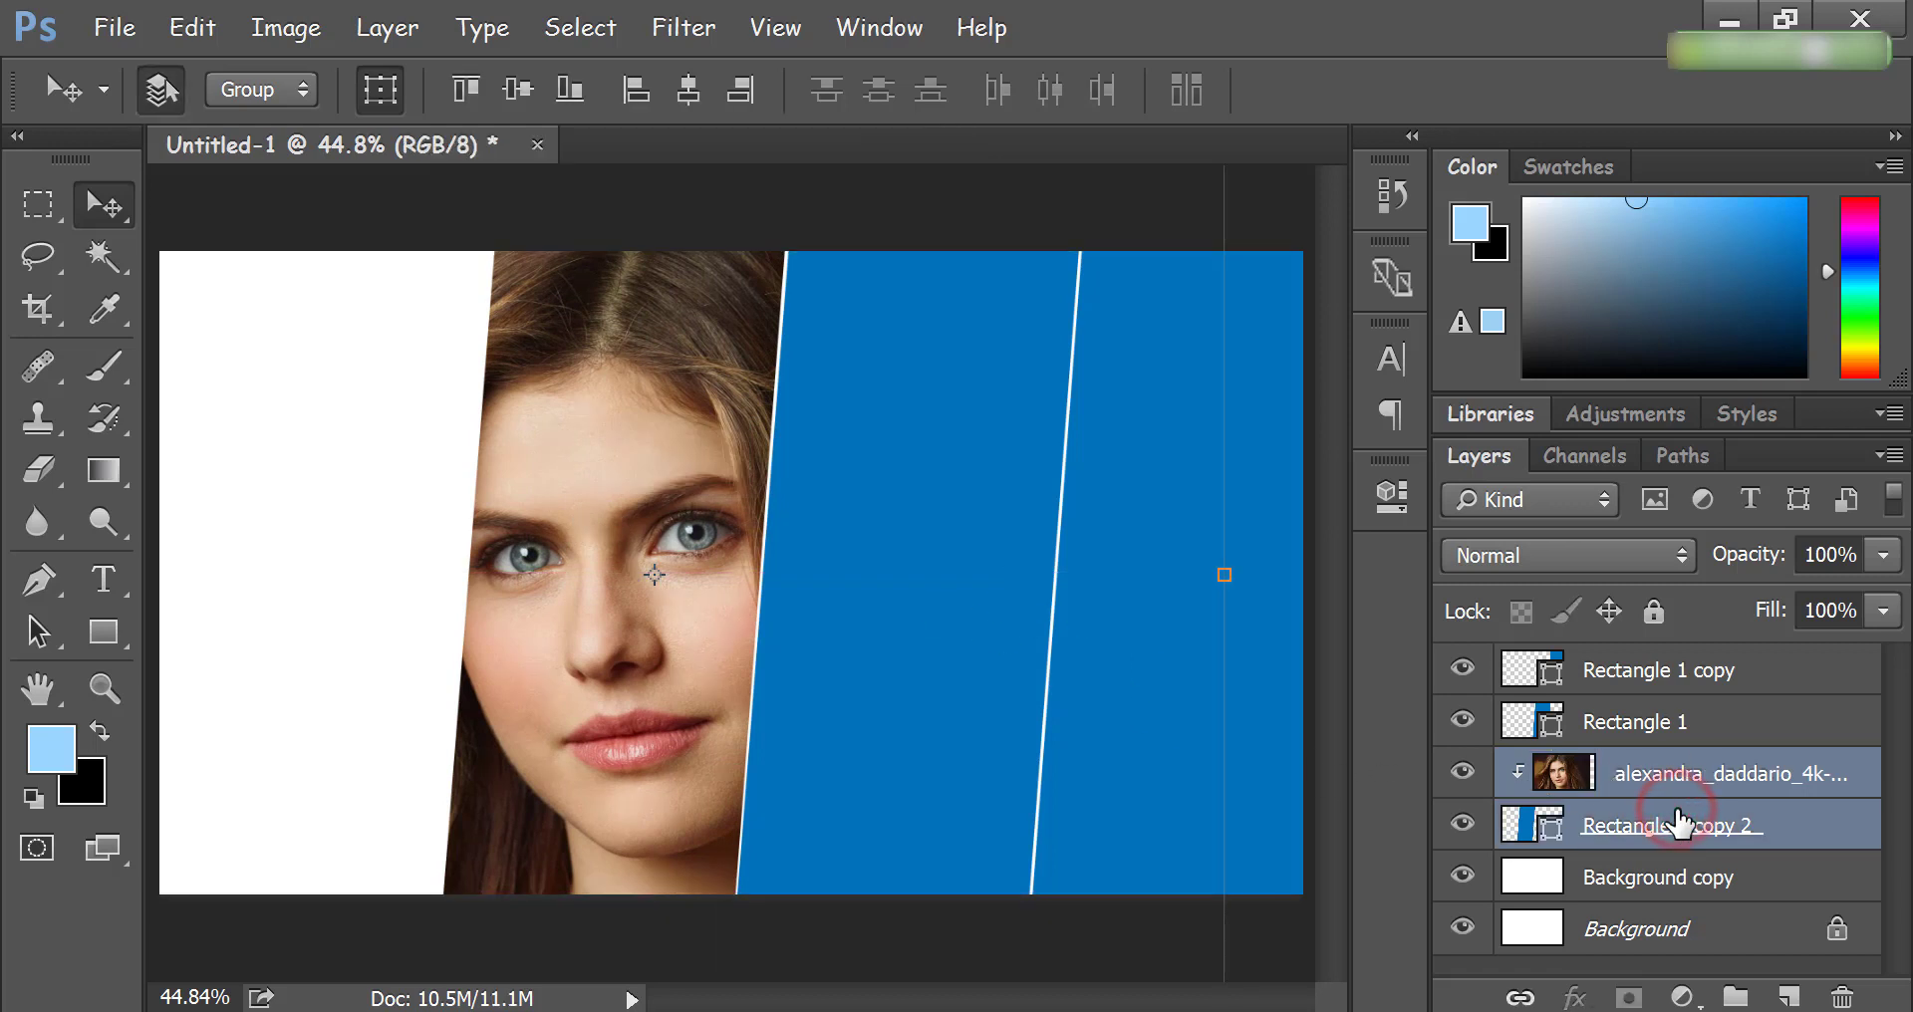
key(ctrl+g)
double_click(1599, 773)
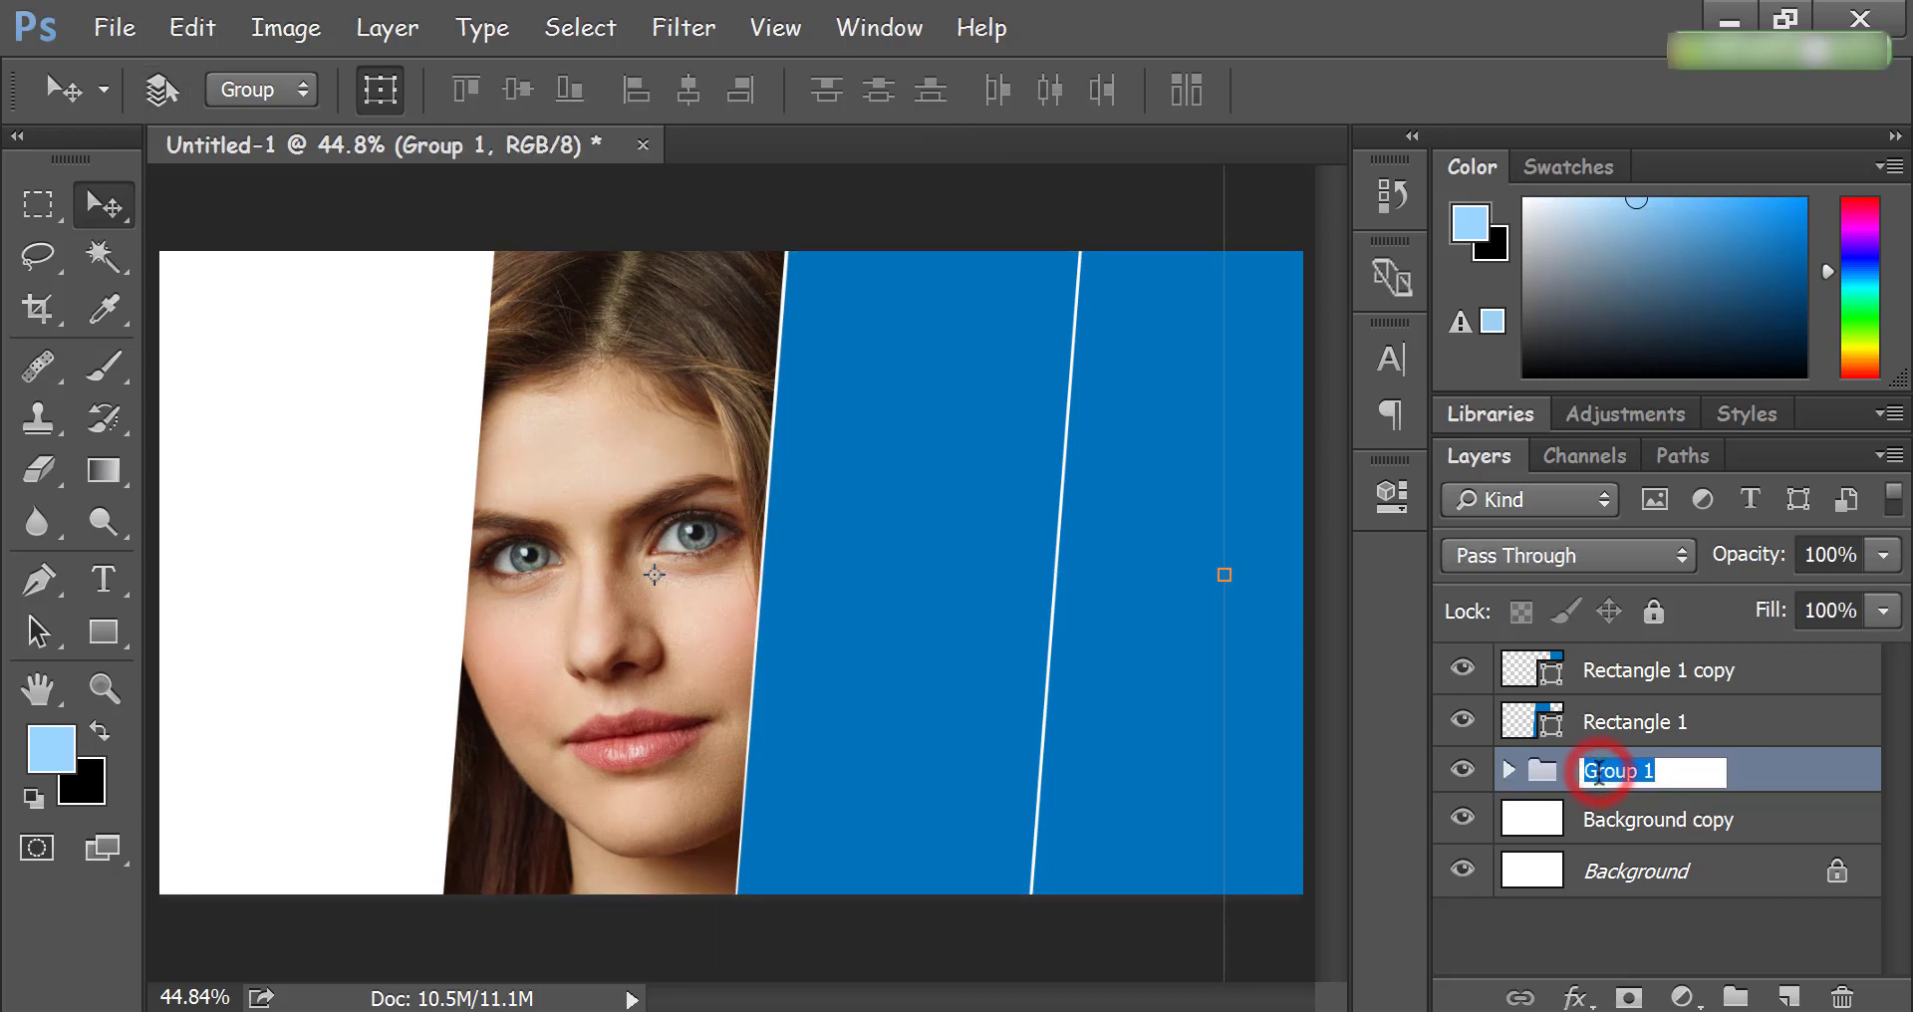
text(00)
click(1759, 777)
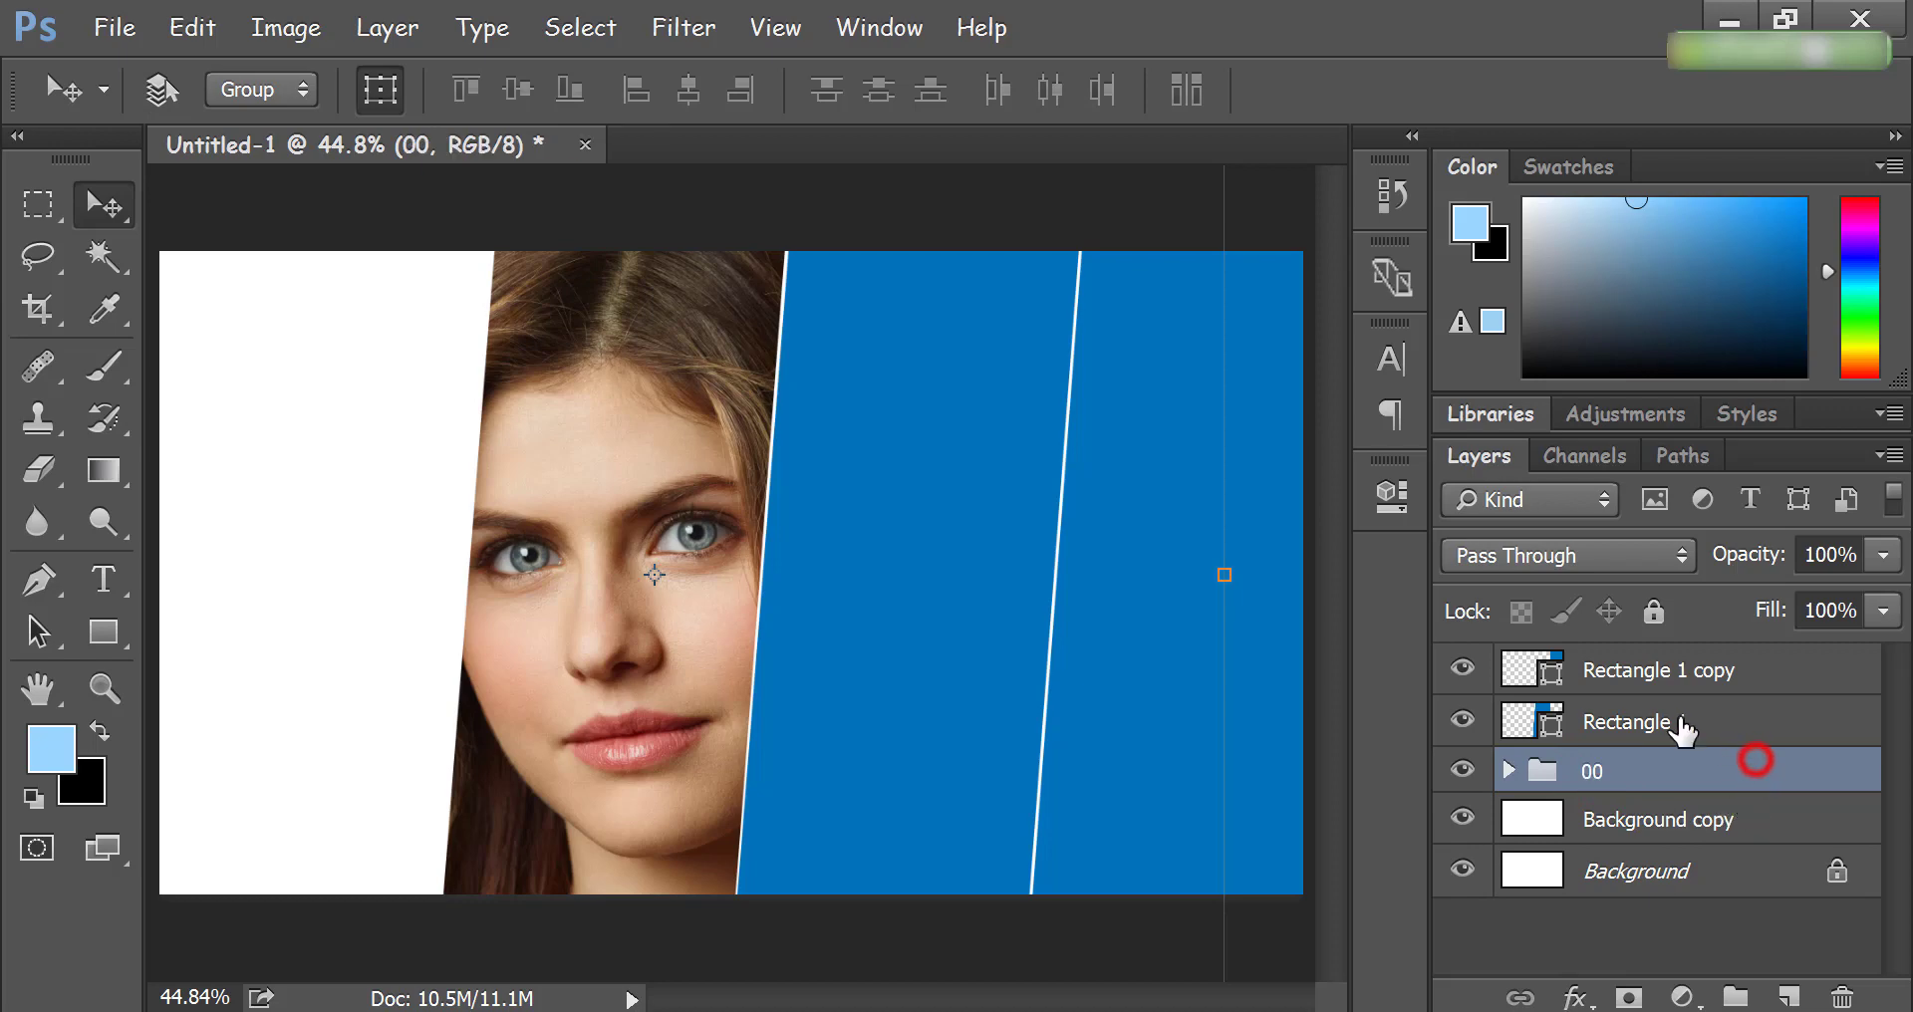
Step: Select Rectangle 1 and drag the second portrait photo onto the banner
click(1664, 722)
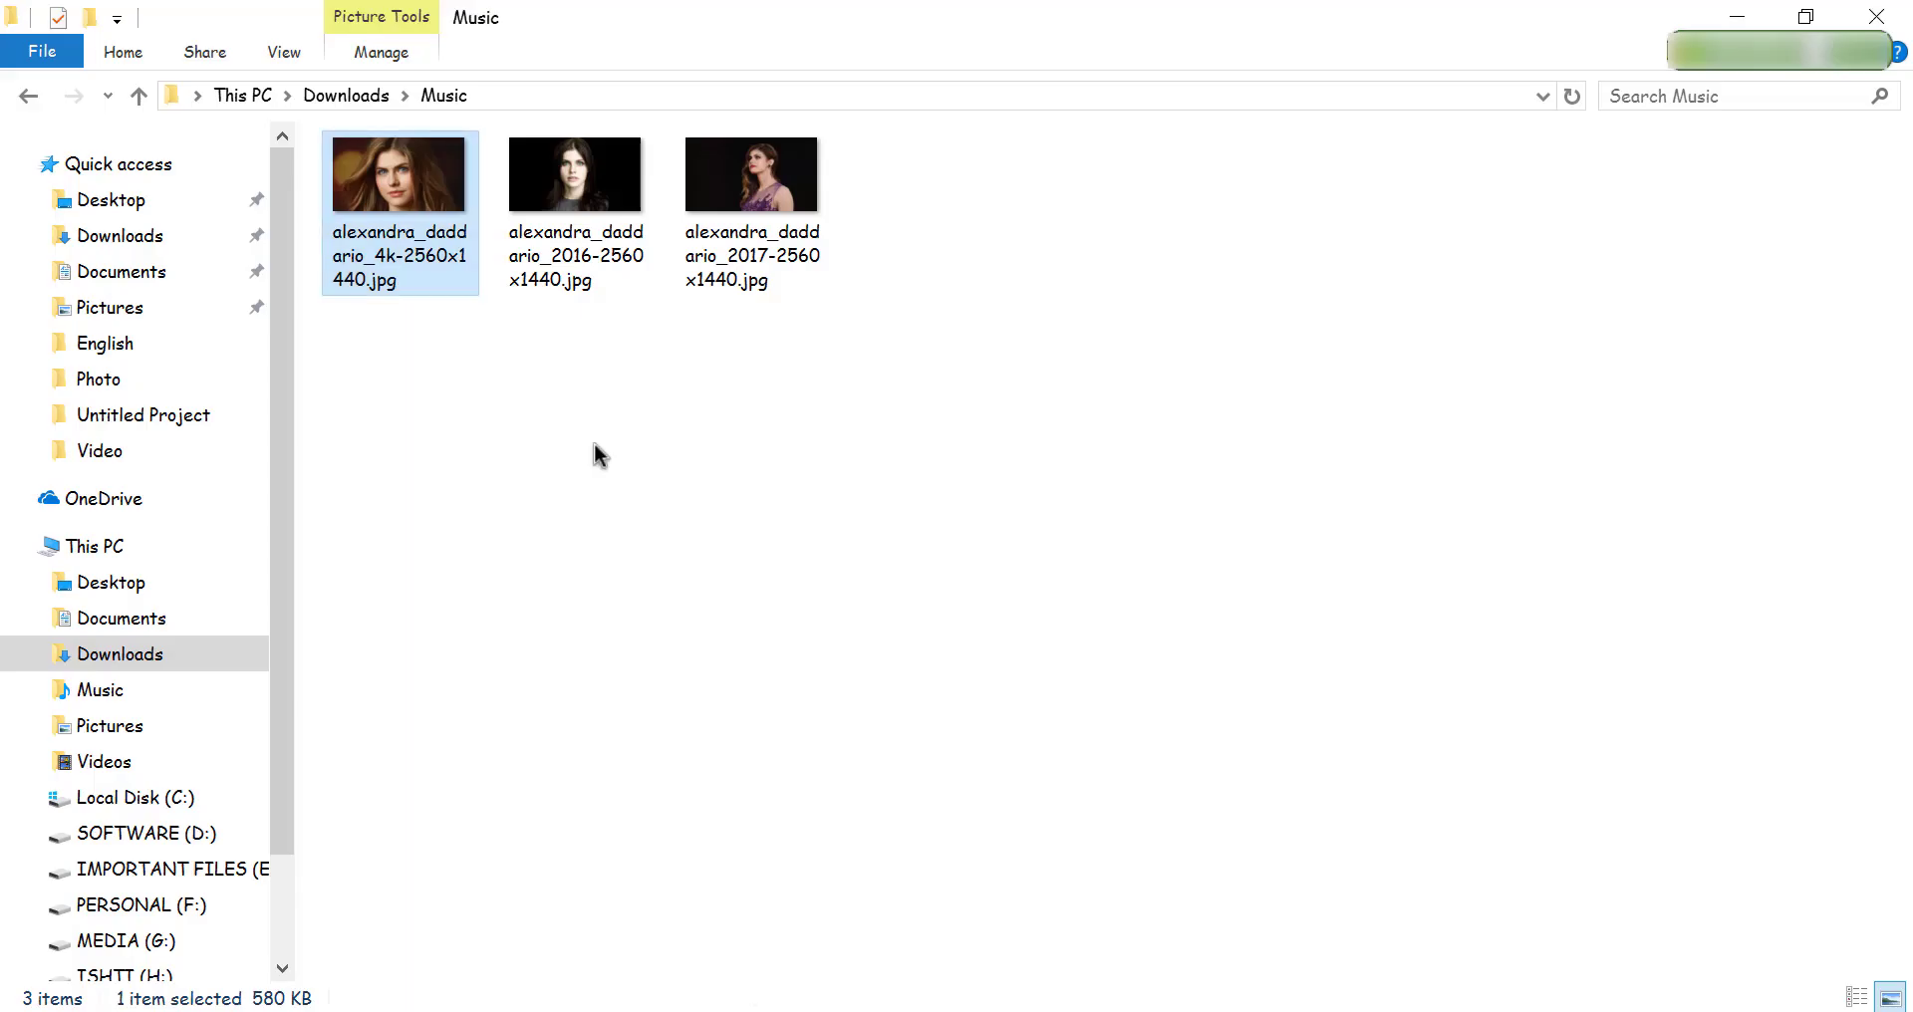
drag(575, 195, 990, 1008)
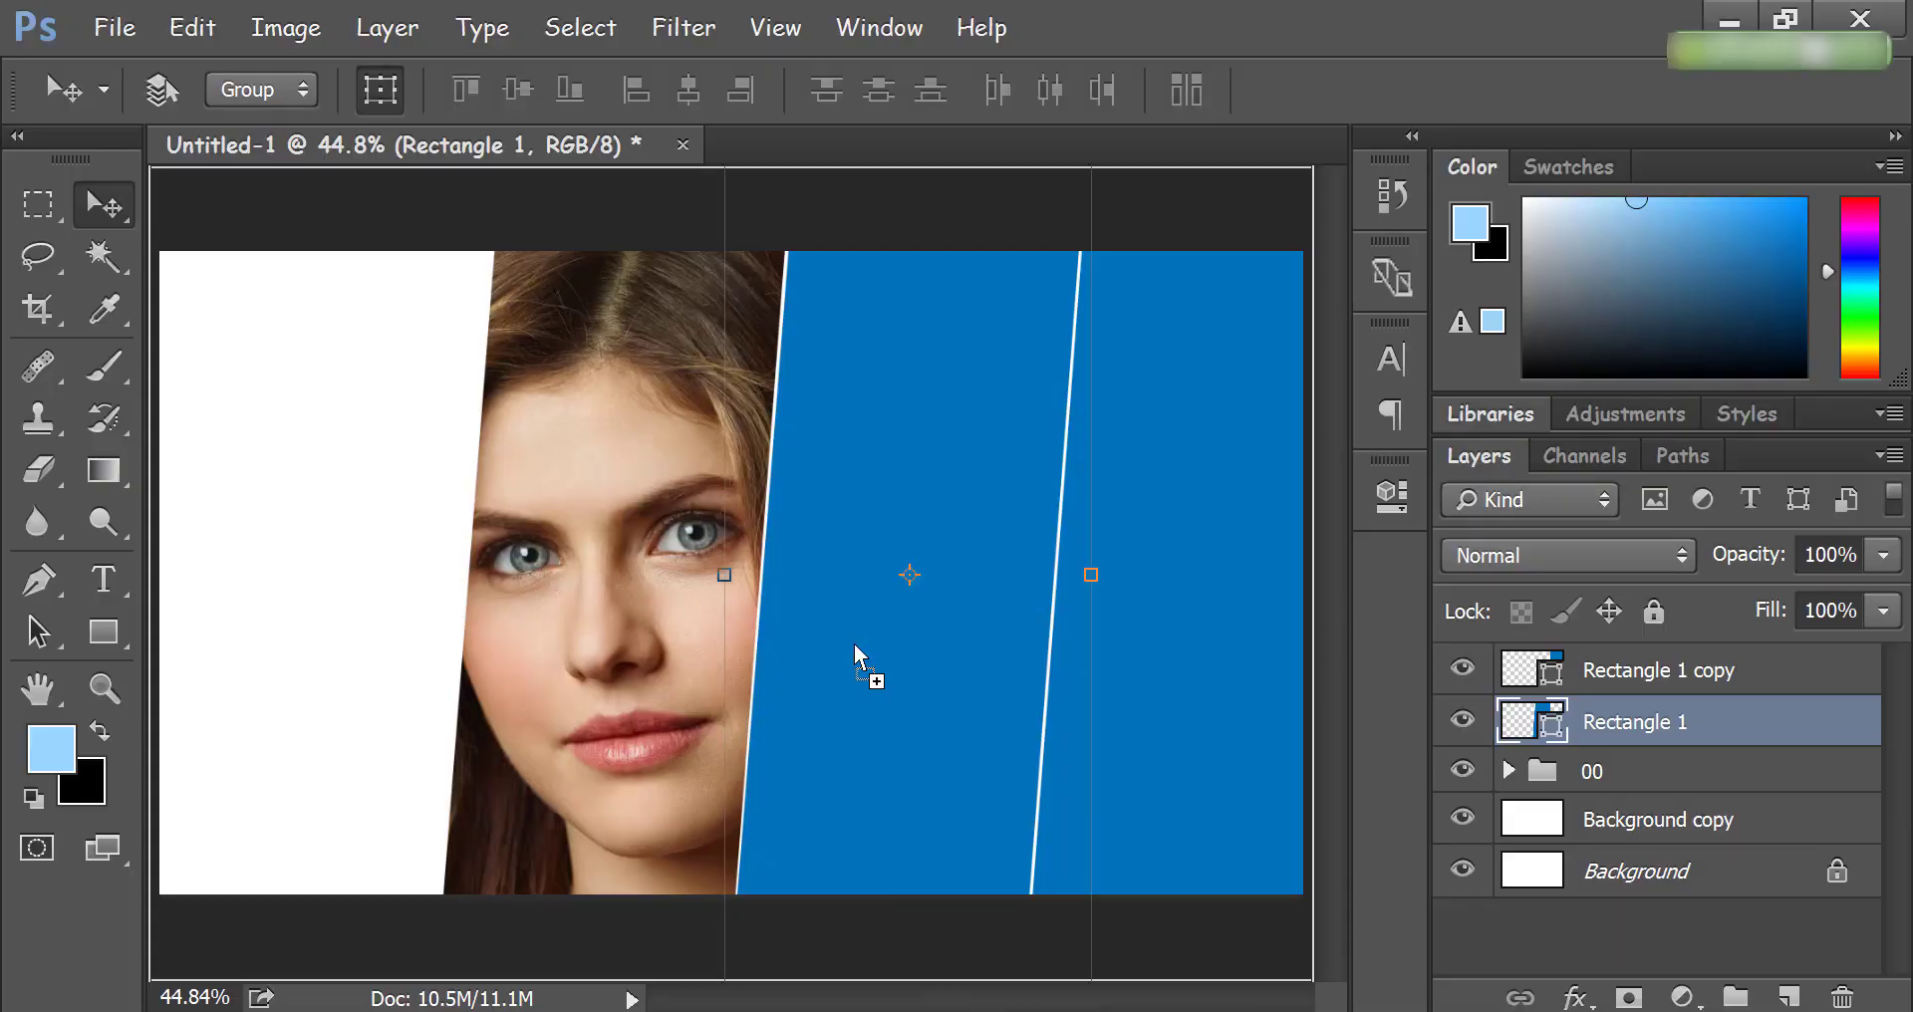
drag(989, 1008, 855, 645)
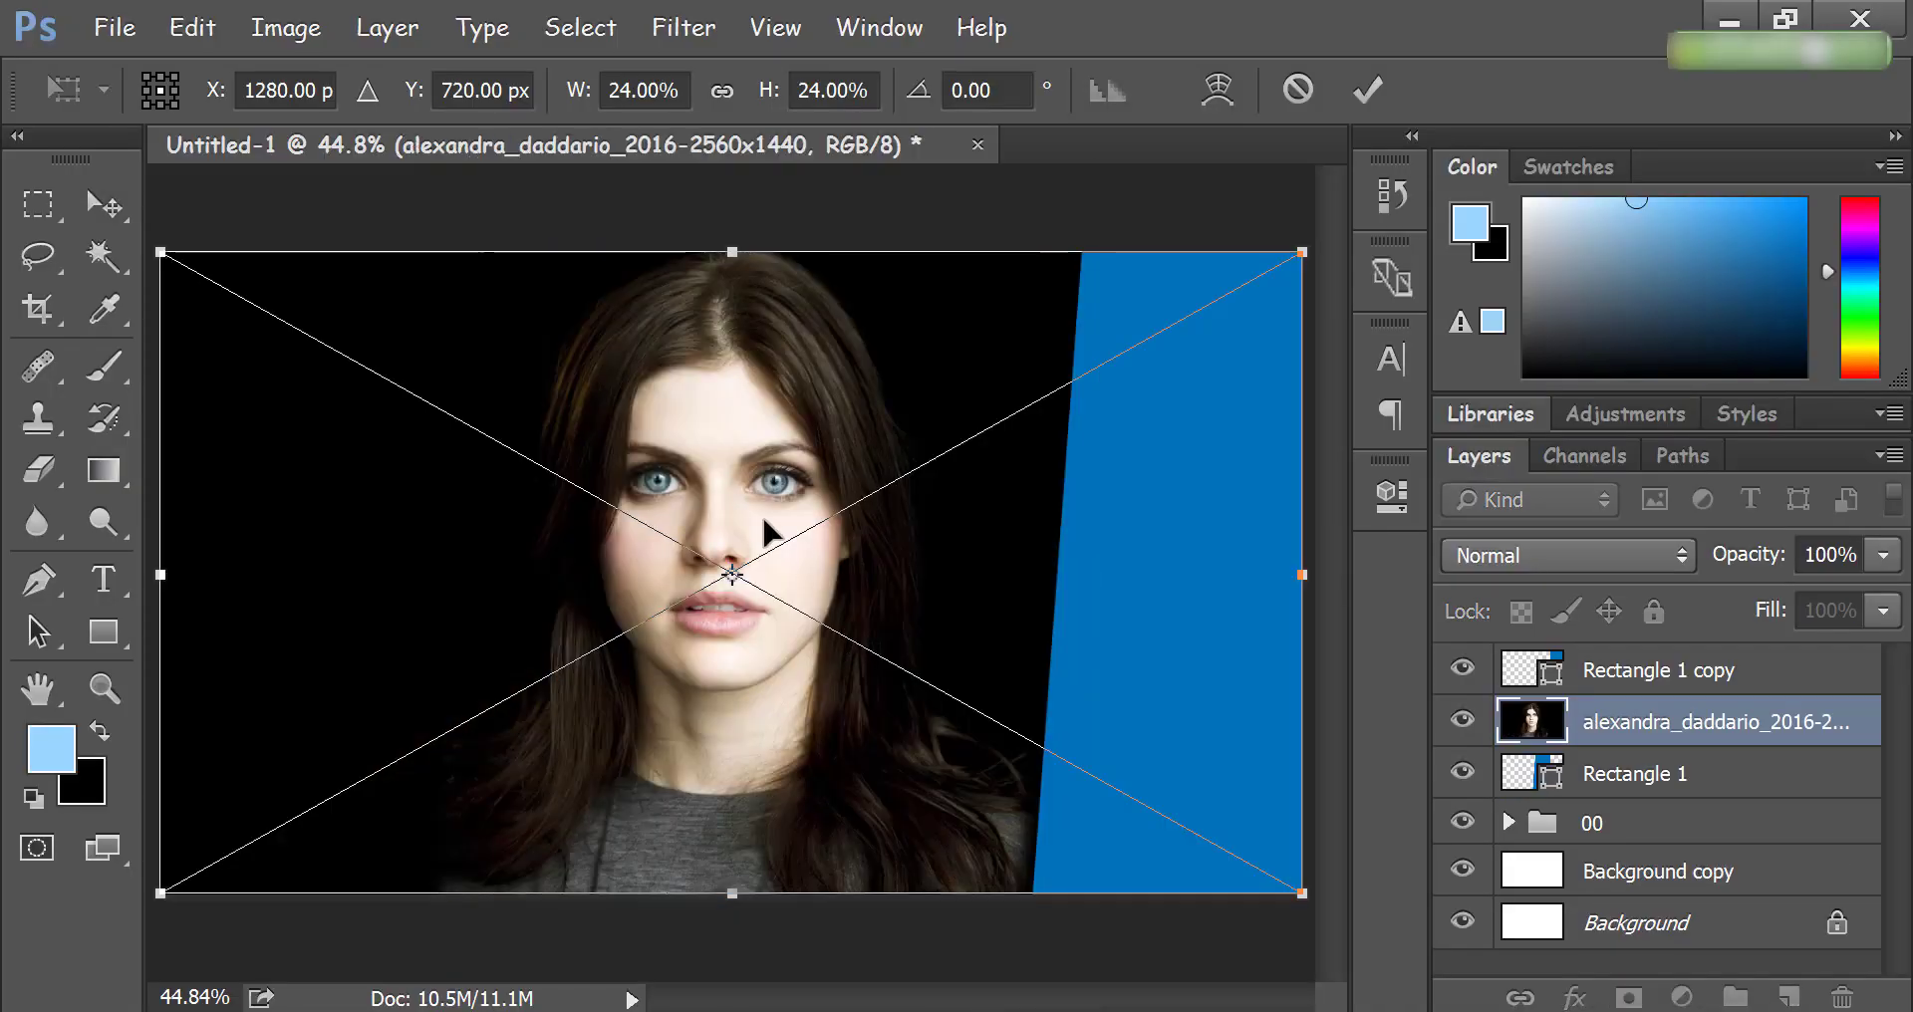
Step: Commit the second portrait, clip it to the middle stripe, and shift it right to show her face
drag(742, 482, 891, 481)
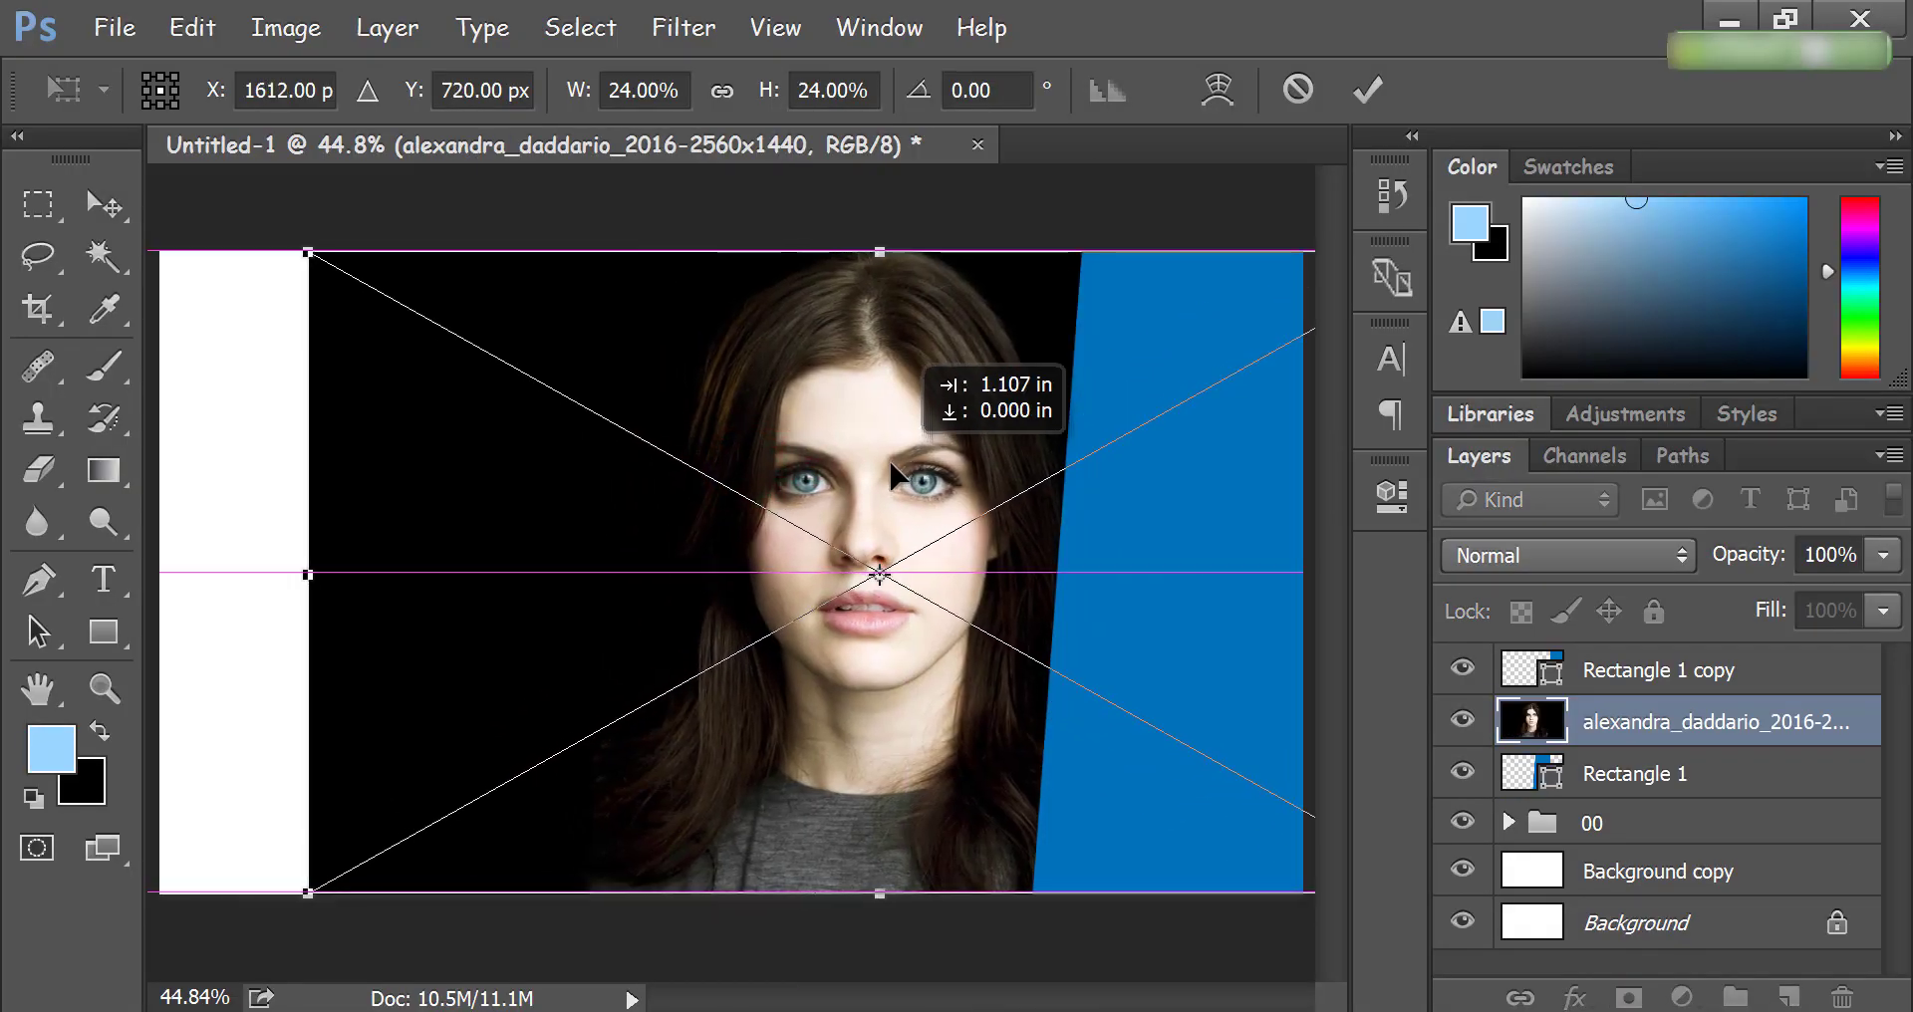
click(1377, 85)
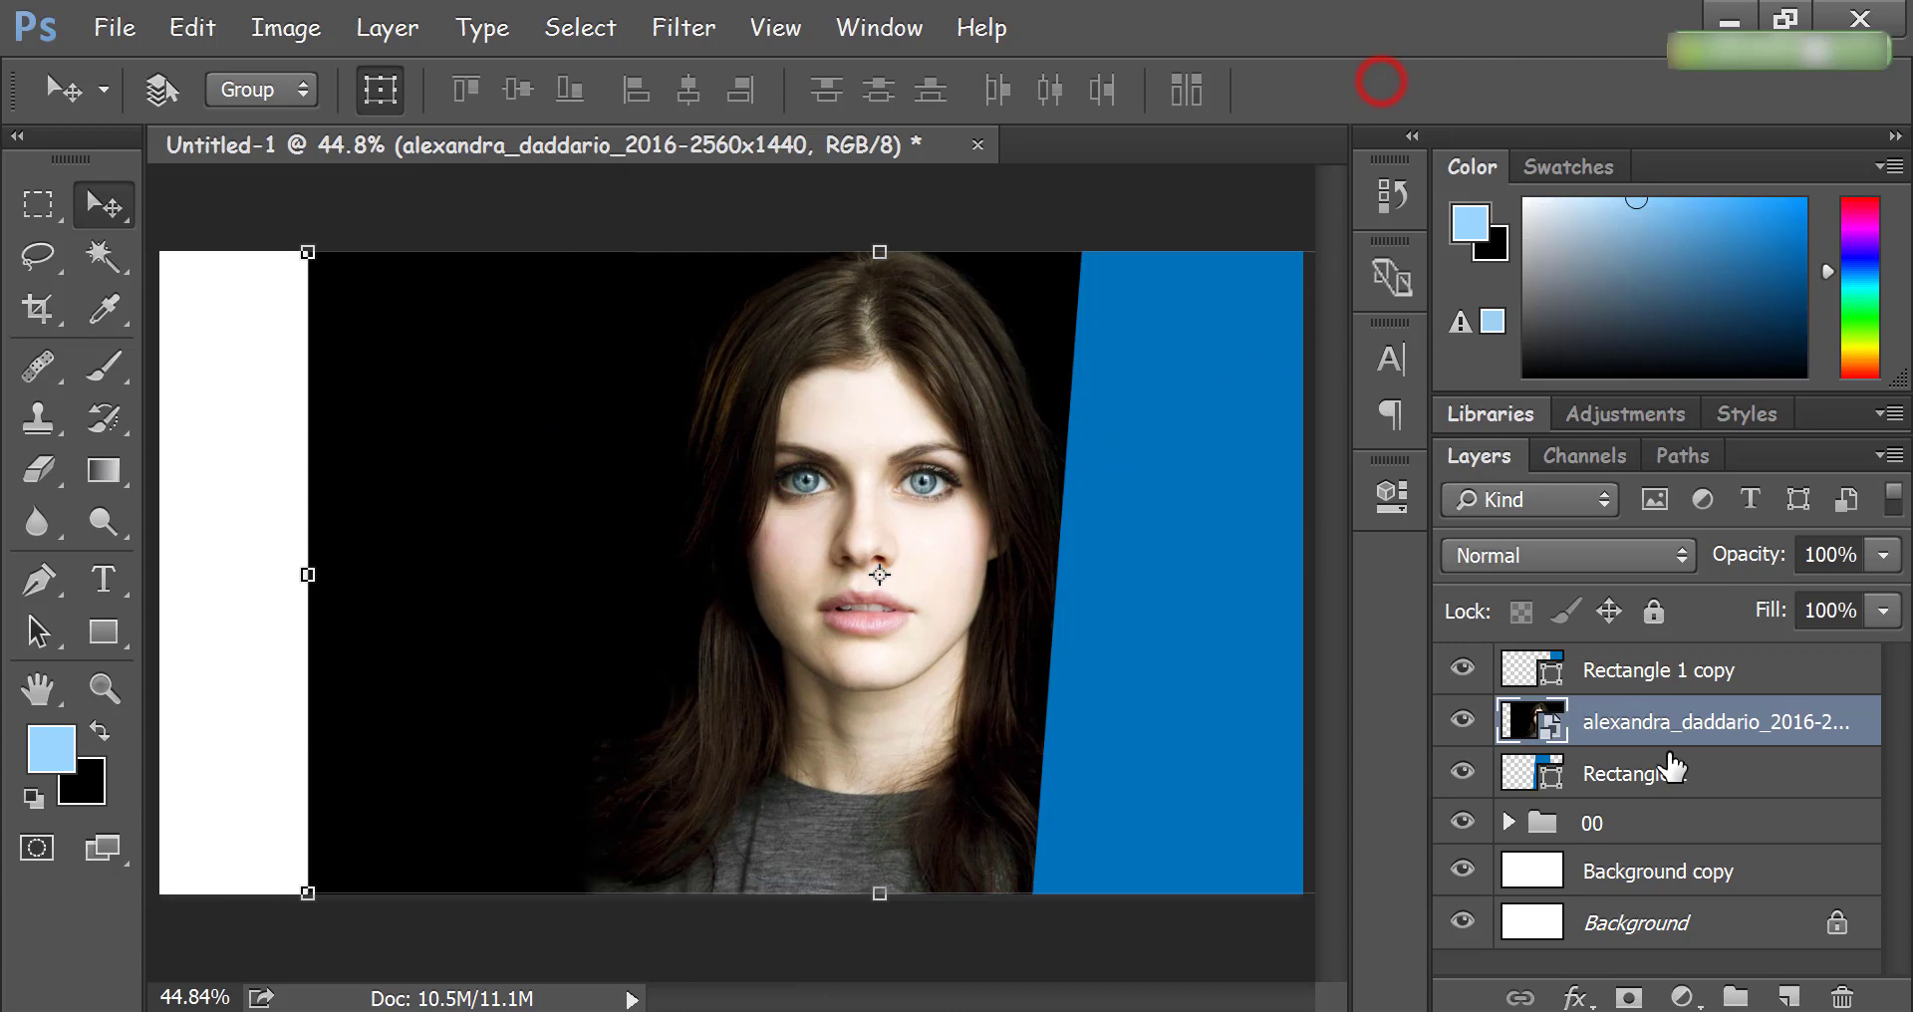
right_click(1622, 717)
click(1227, 637)
right_click(1586, 699)
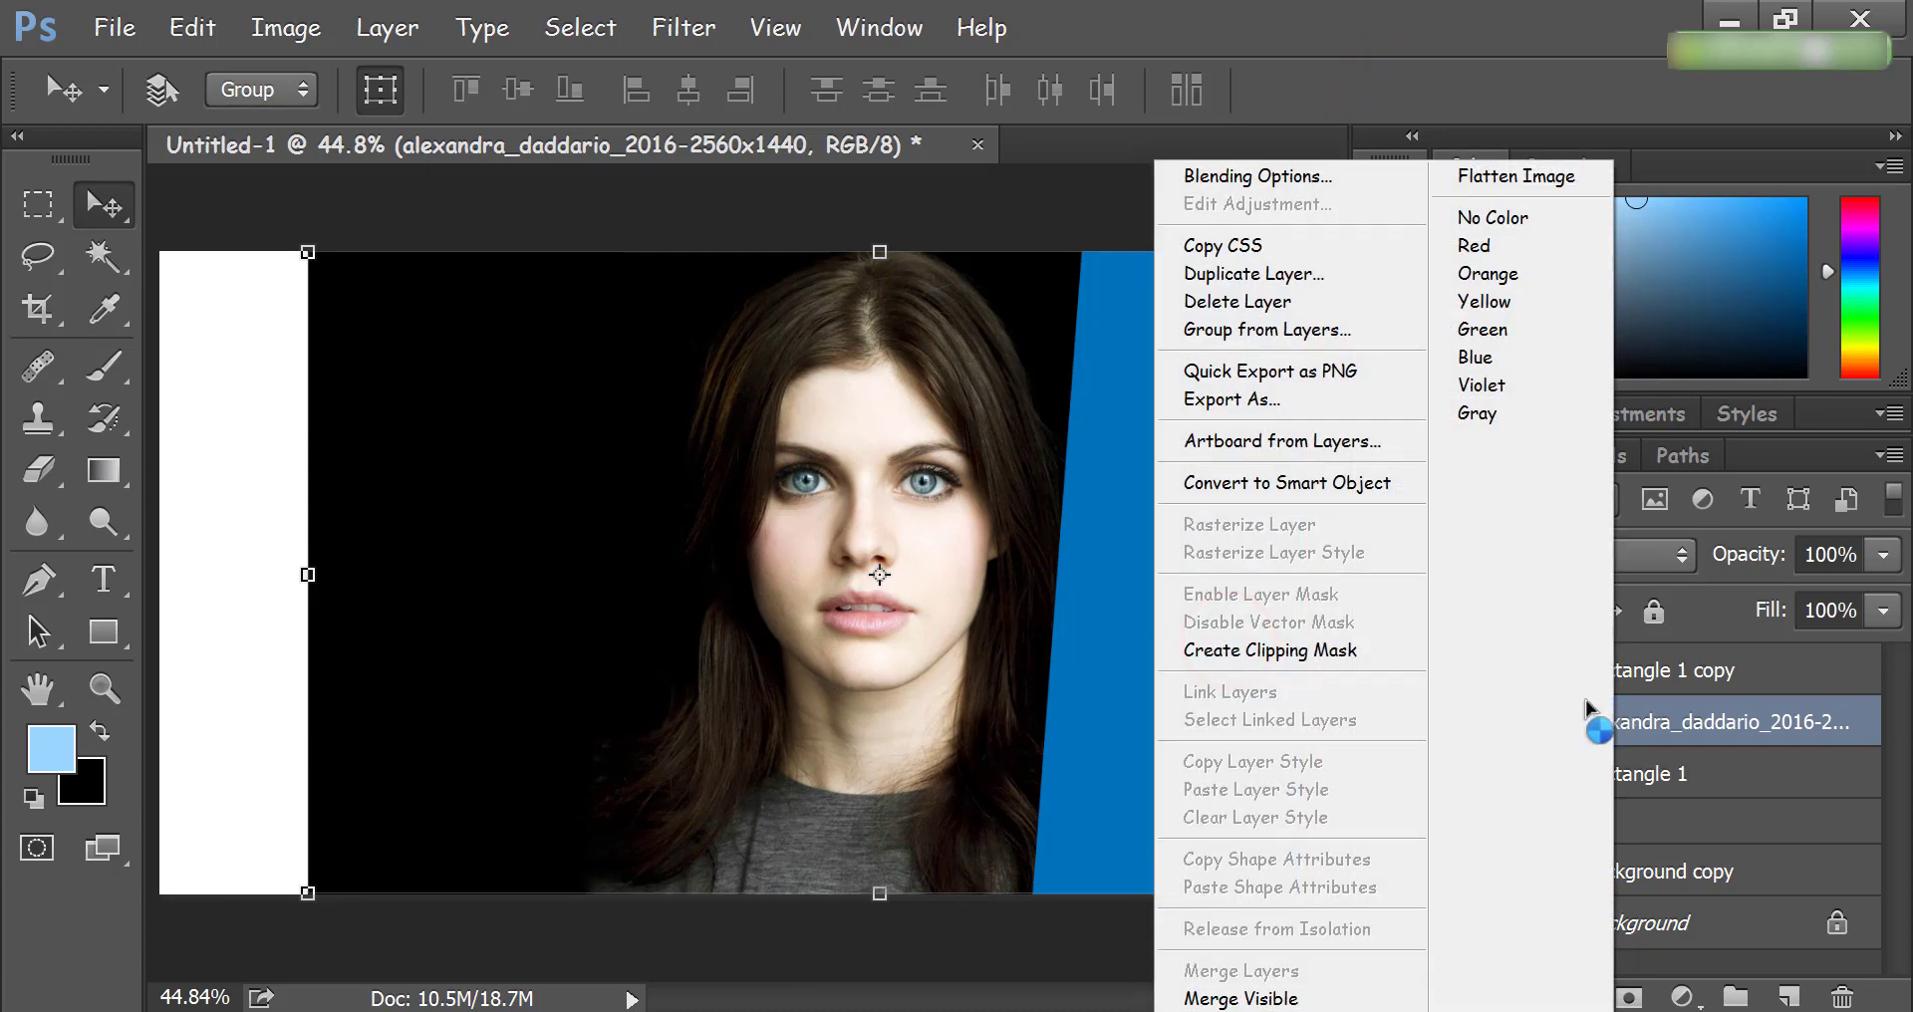
click(1311, 647)
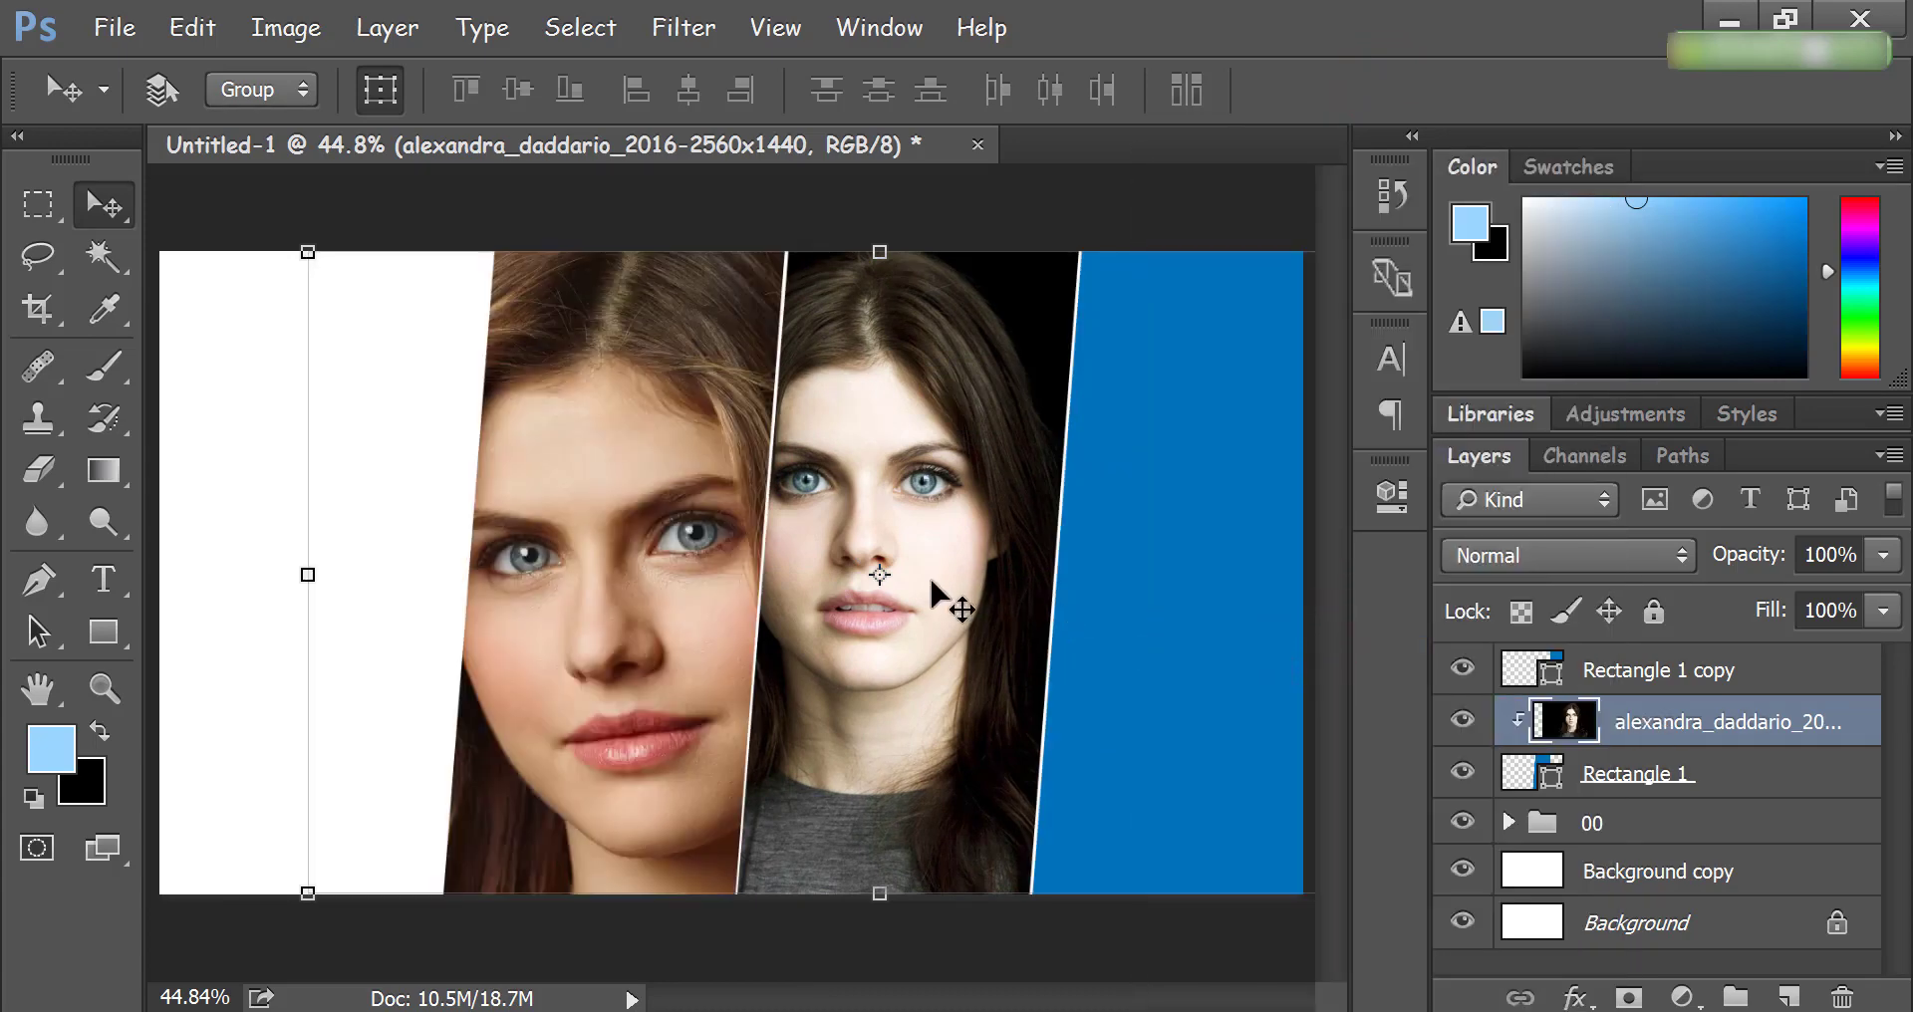
mouse_move(932, 581)
mouse_down()
mouse_move(984, 569)
mouse_move(994, 598)
mouse_up()
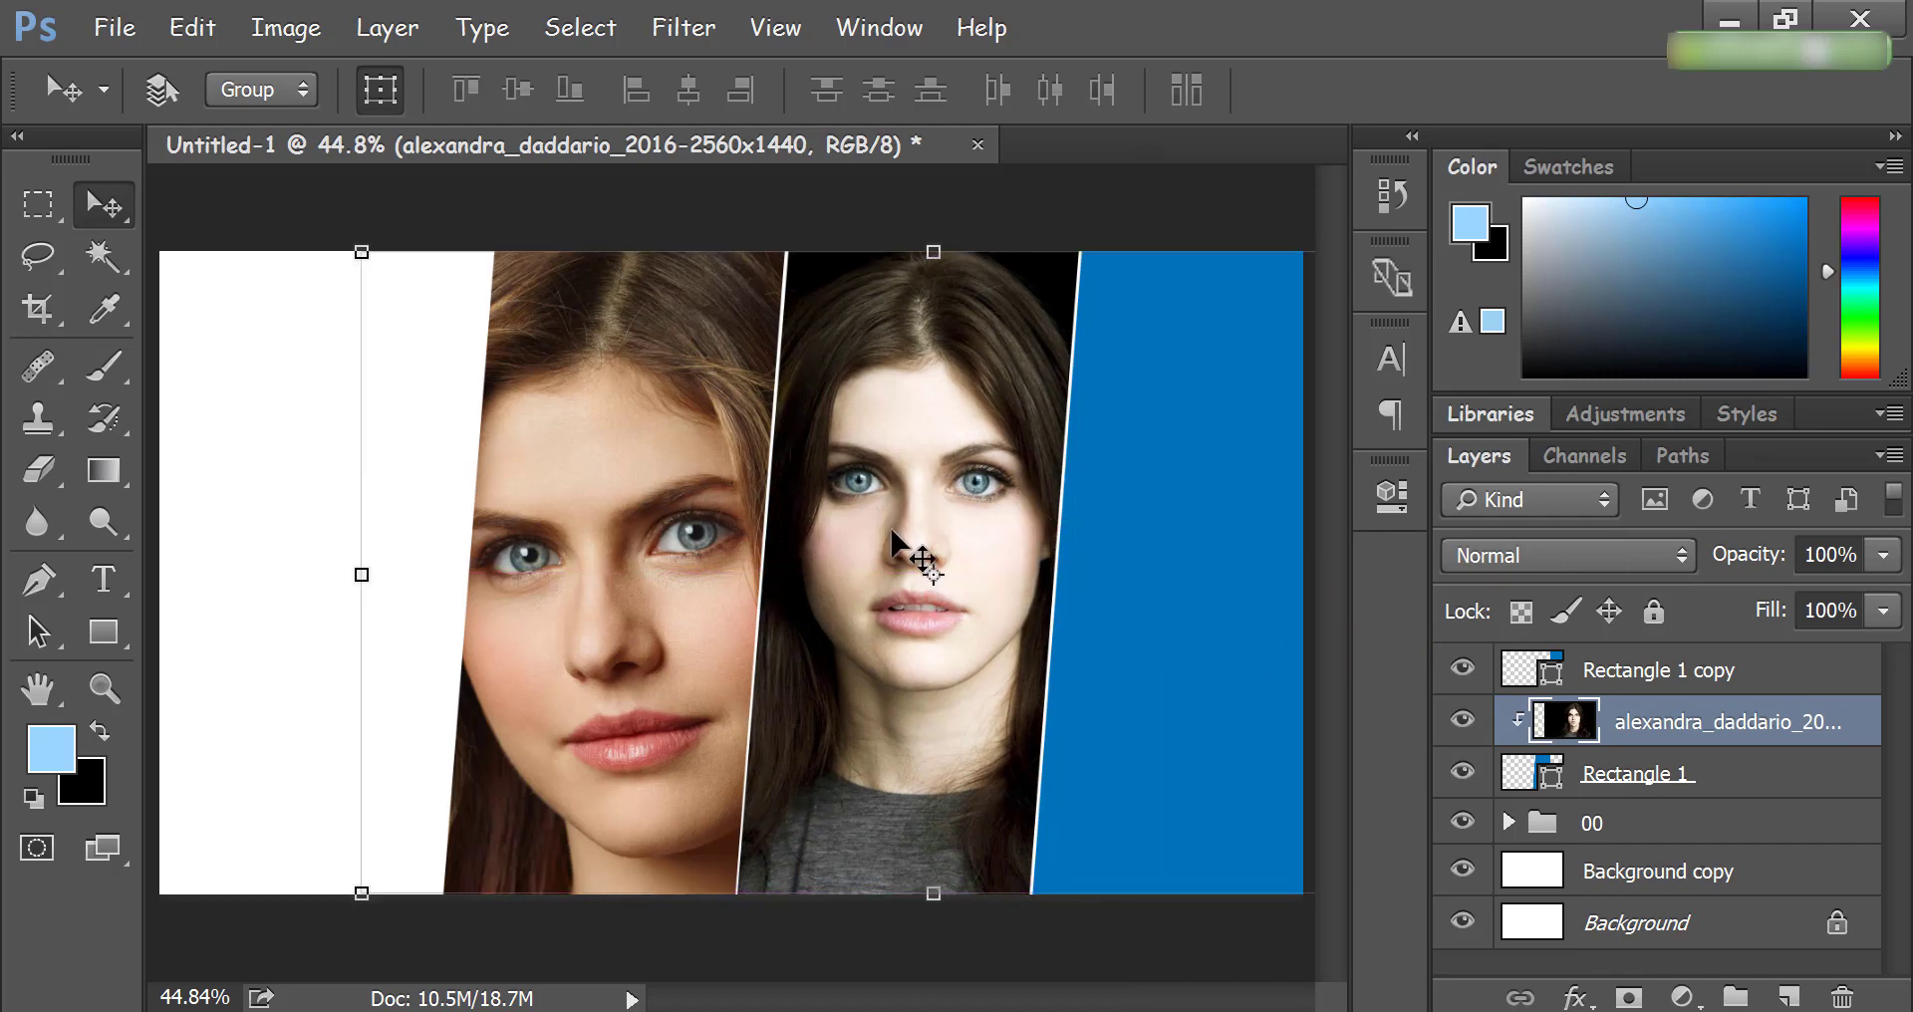
Step: Group Rectangle 1 with the second portrait and name the group 01
click(1635, 775)
shift+click(1650, 726)
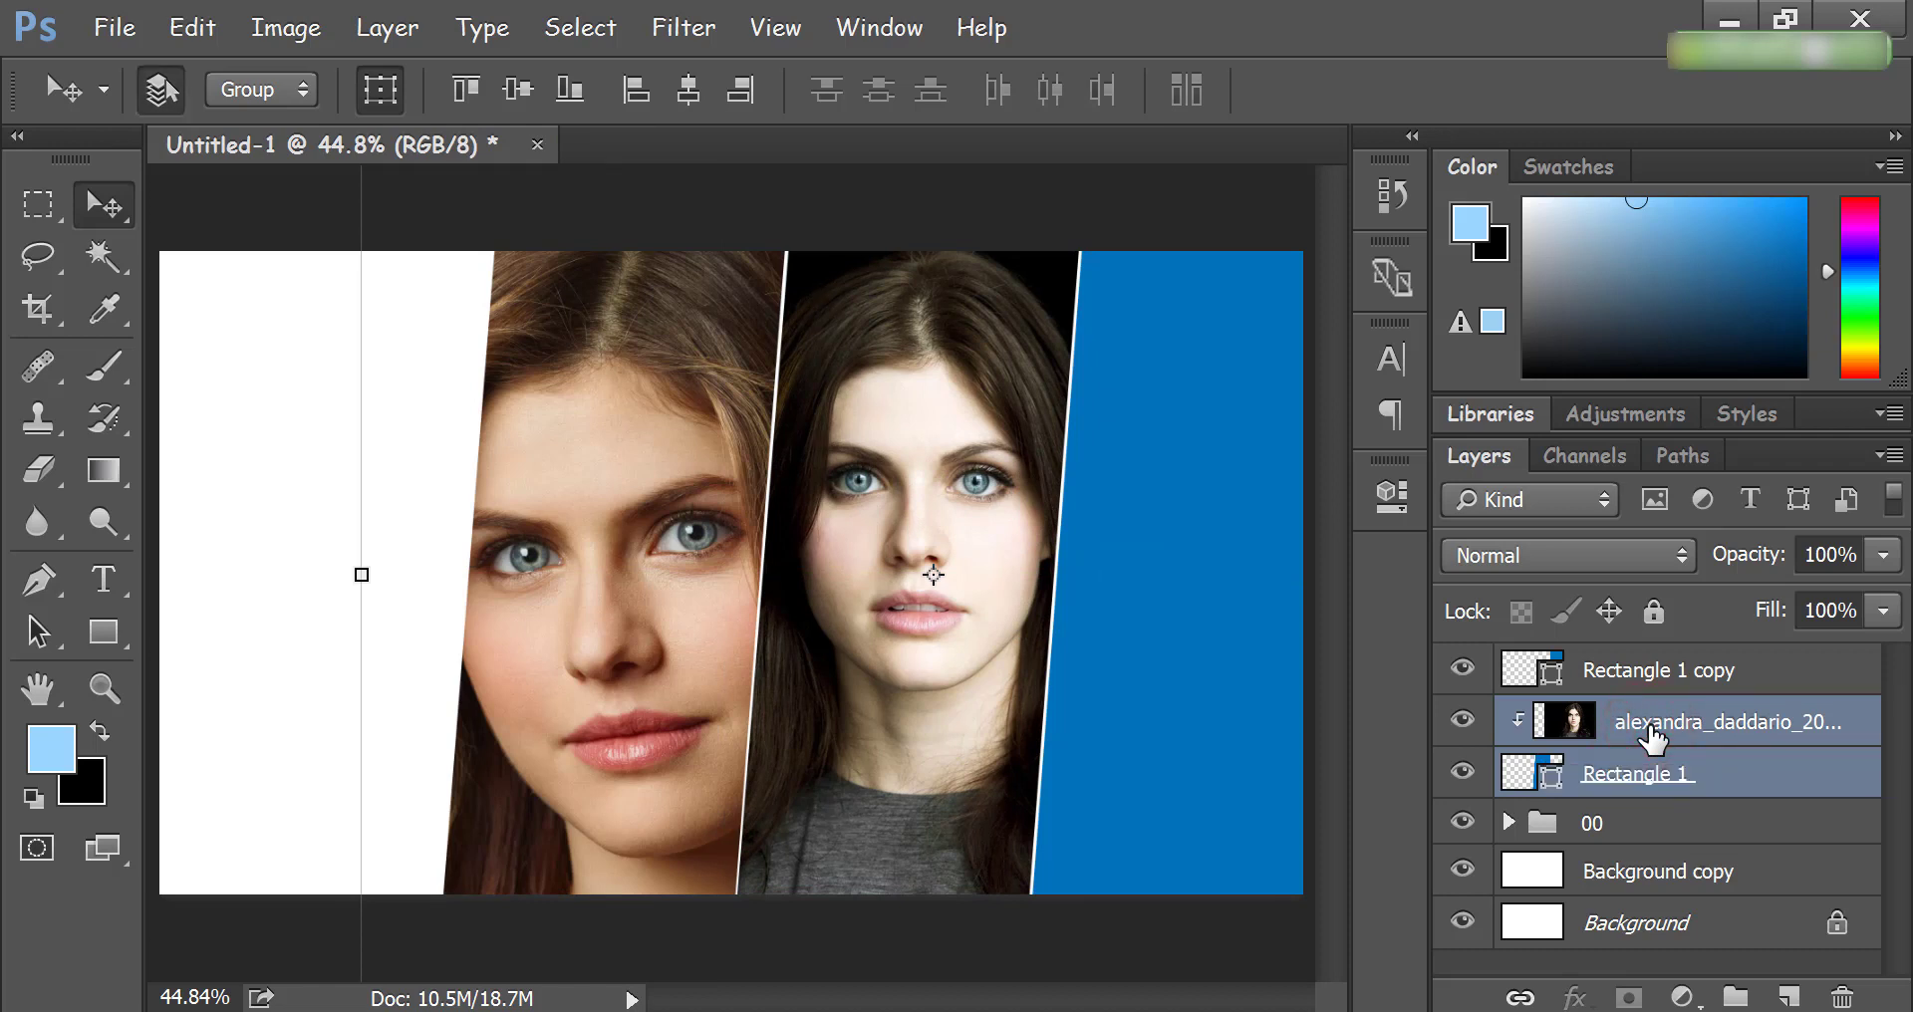
key(ctrl+g)
double_click(1634, 721)
text(01)
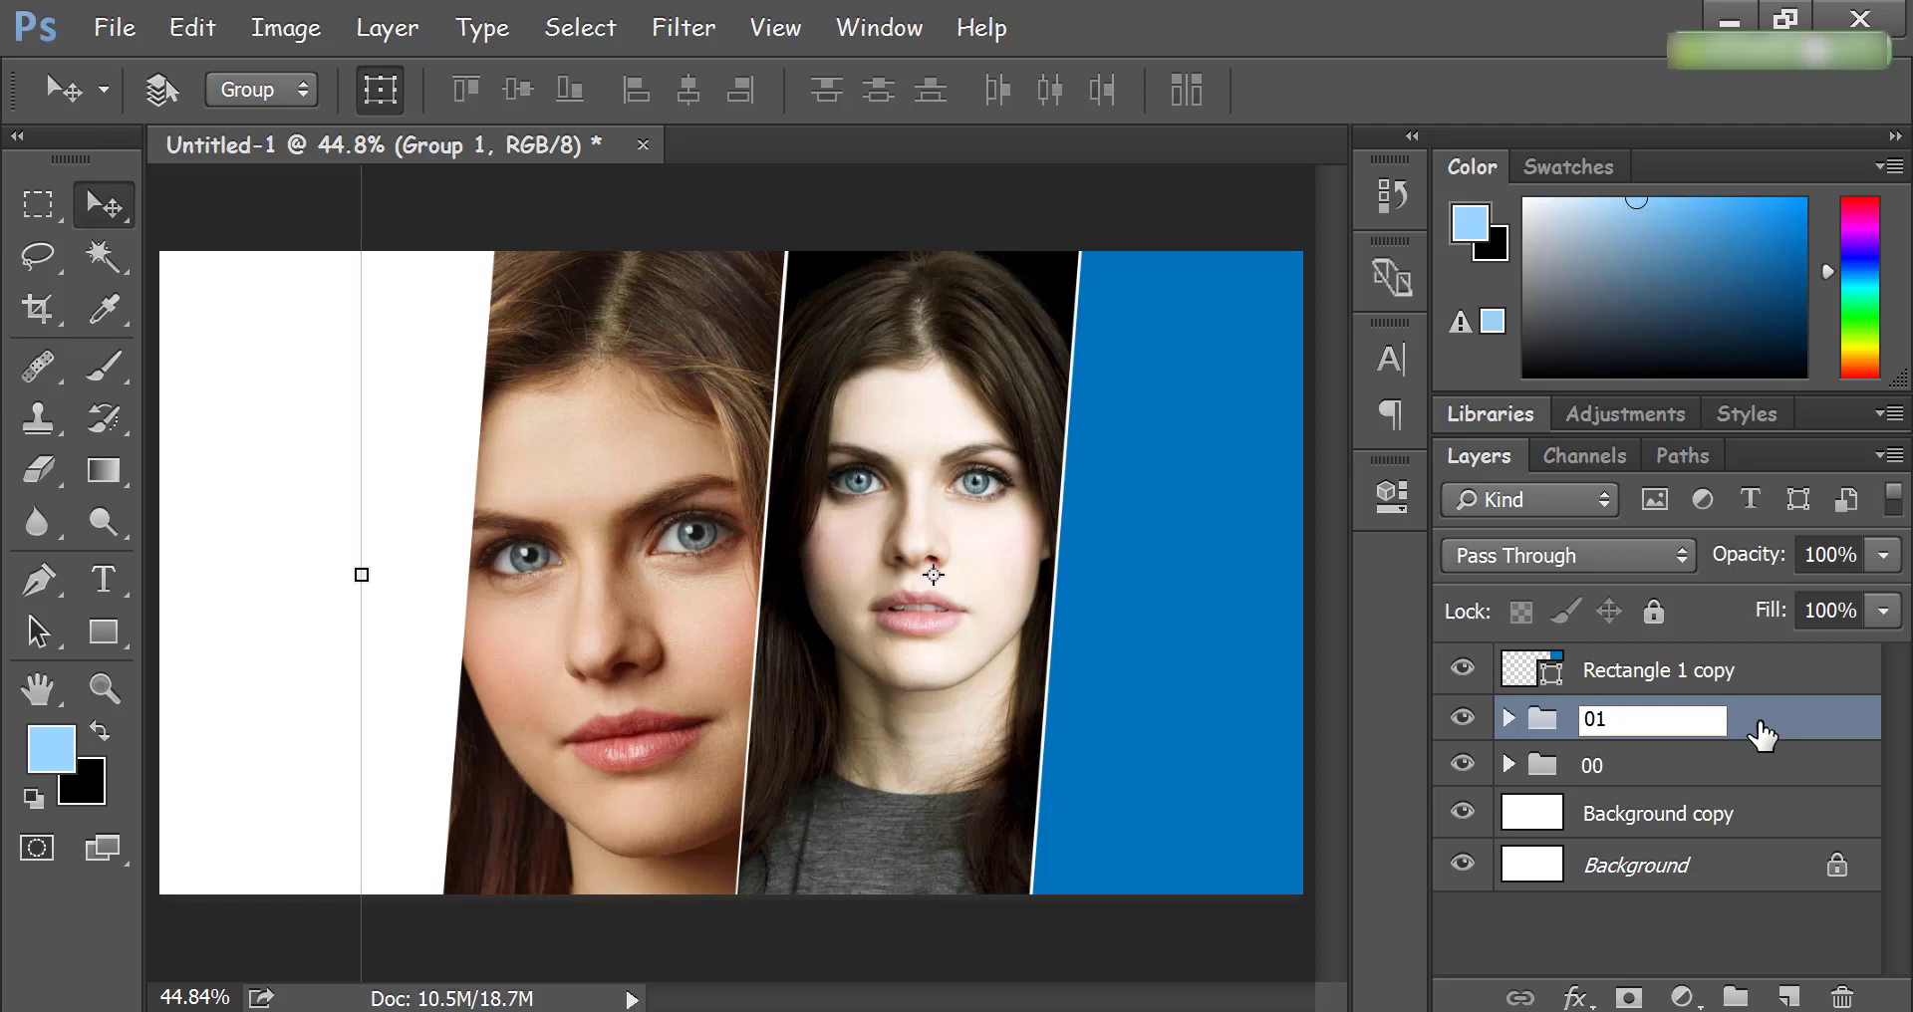
click(1762, 735)
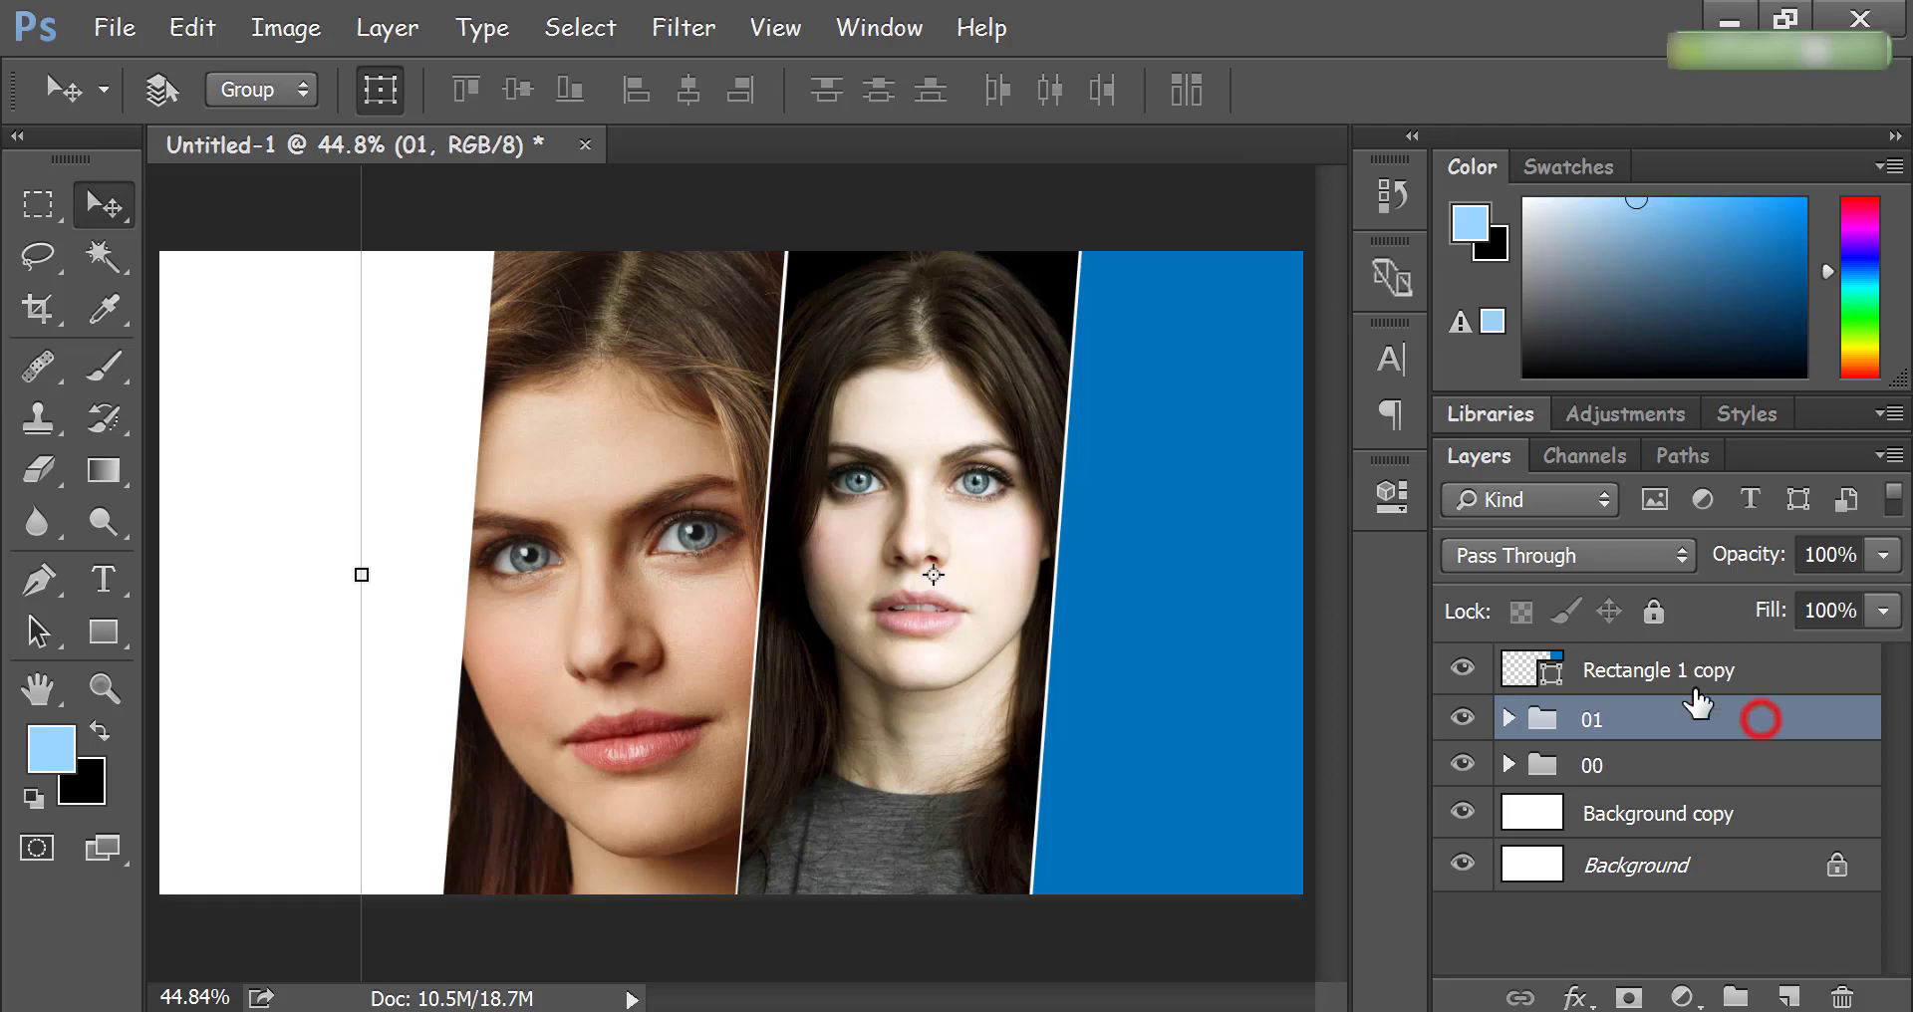
Step: Drag the third portrait JPG onto the banner above Rectangle 1 copy and move it right
click(1654, 670)
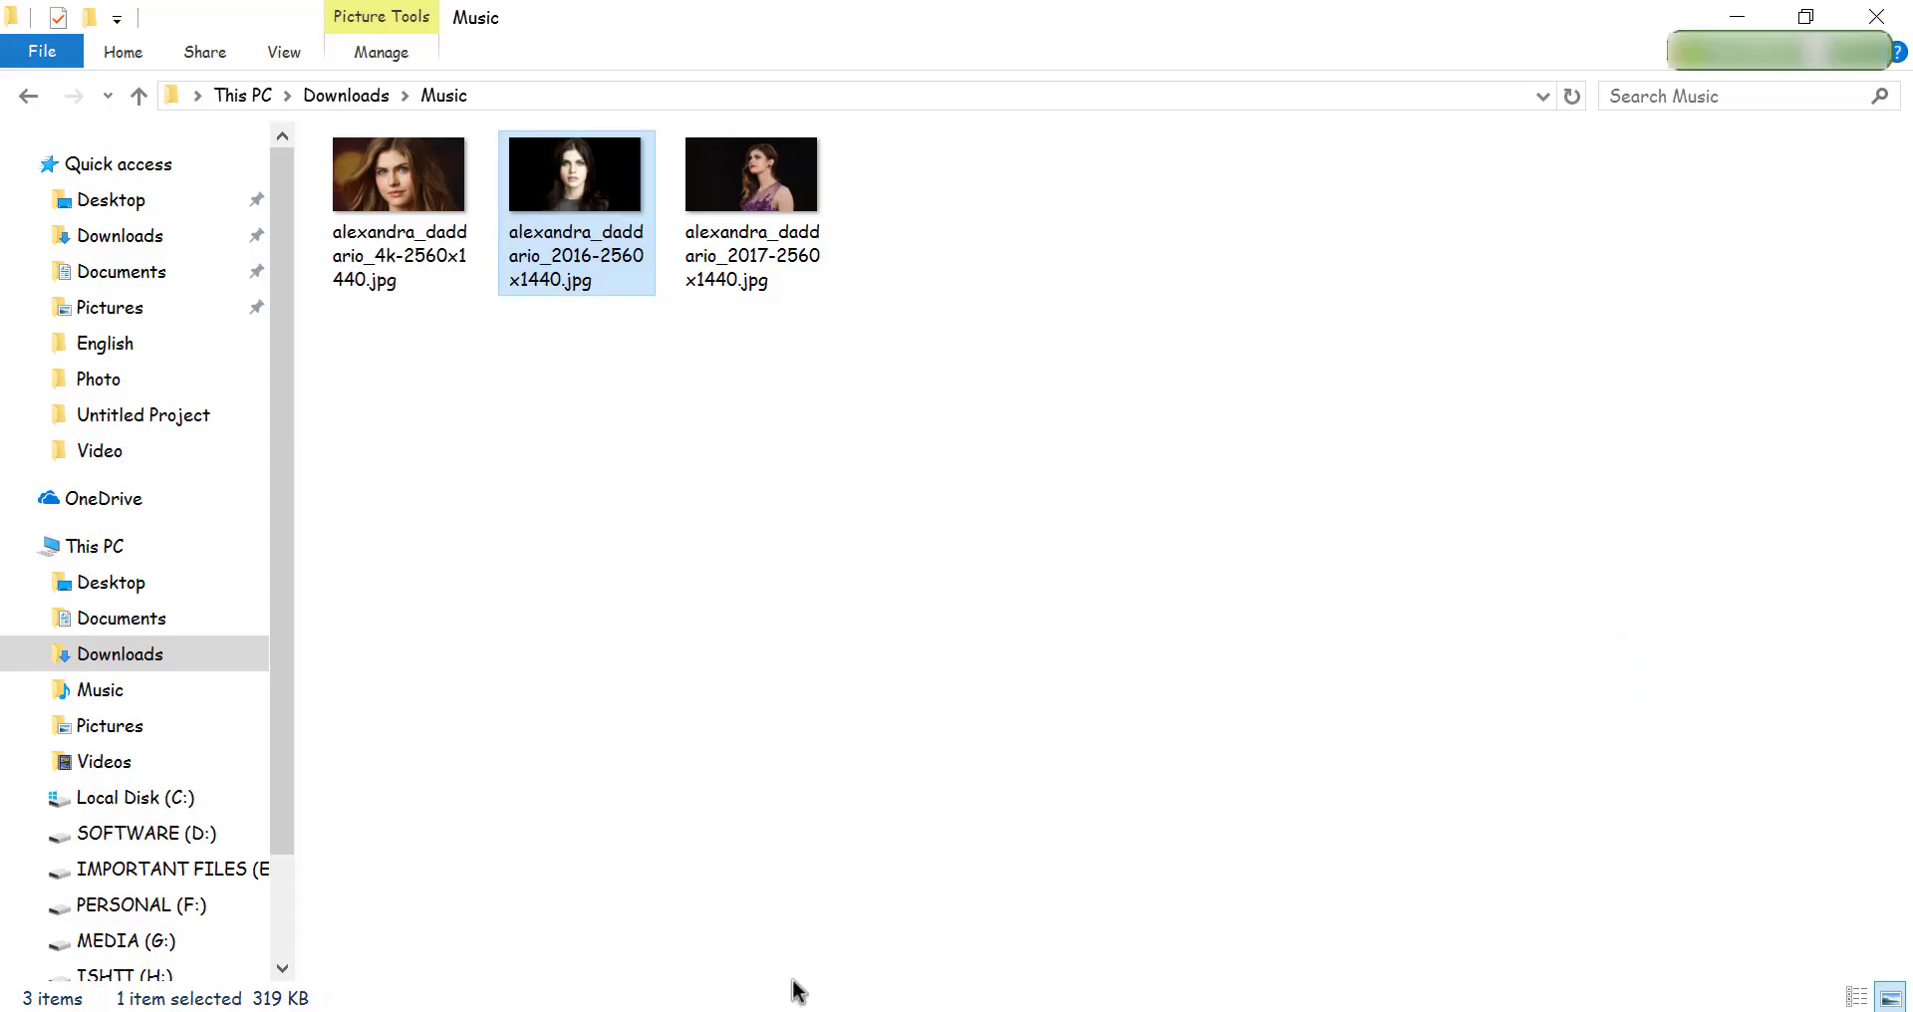
mouse_move(775, 149)
mouse_down()
mouse_move(996, 1006)
mouse_move(1228, 692)
mouse_up()
drag(842, 566, 1204, 564)
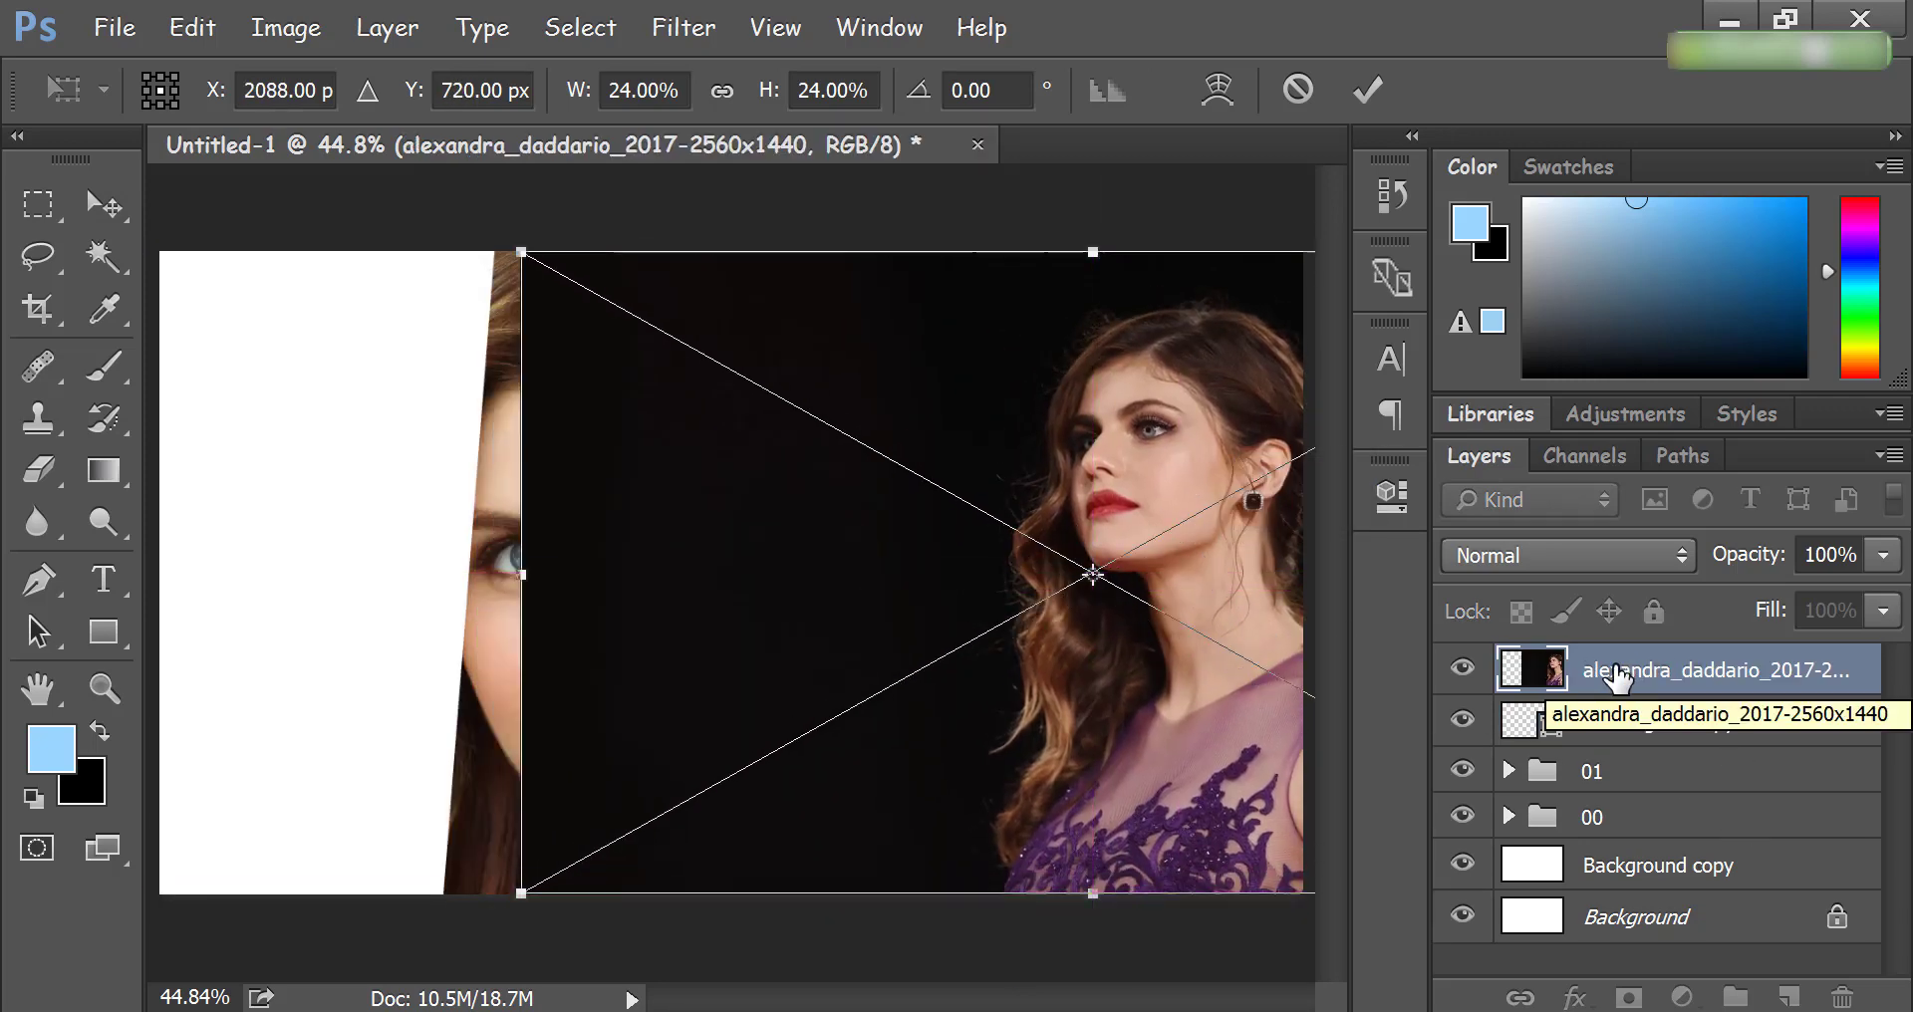
Step: Commit the third portrait, rasterize it, clip it into the right stripe, and nudge it right
click(1367, 90)
right_click(1626, 673)
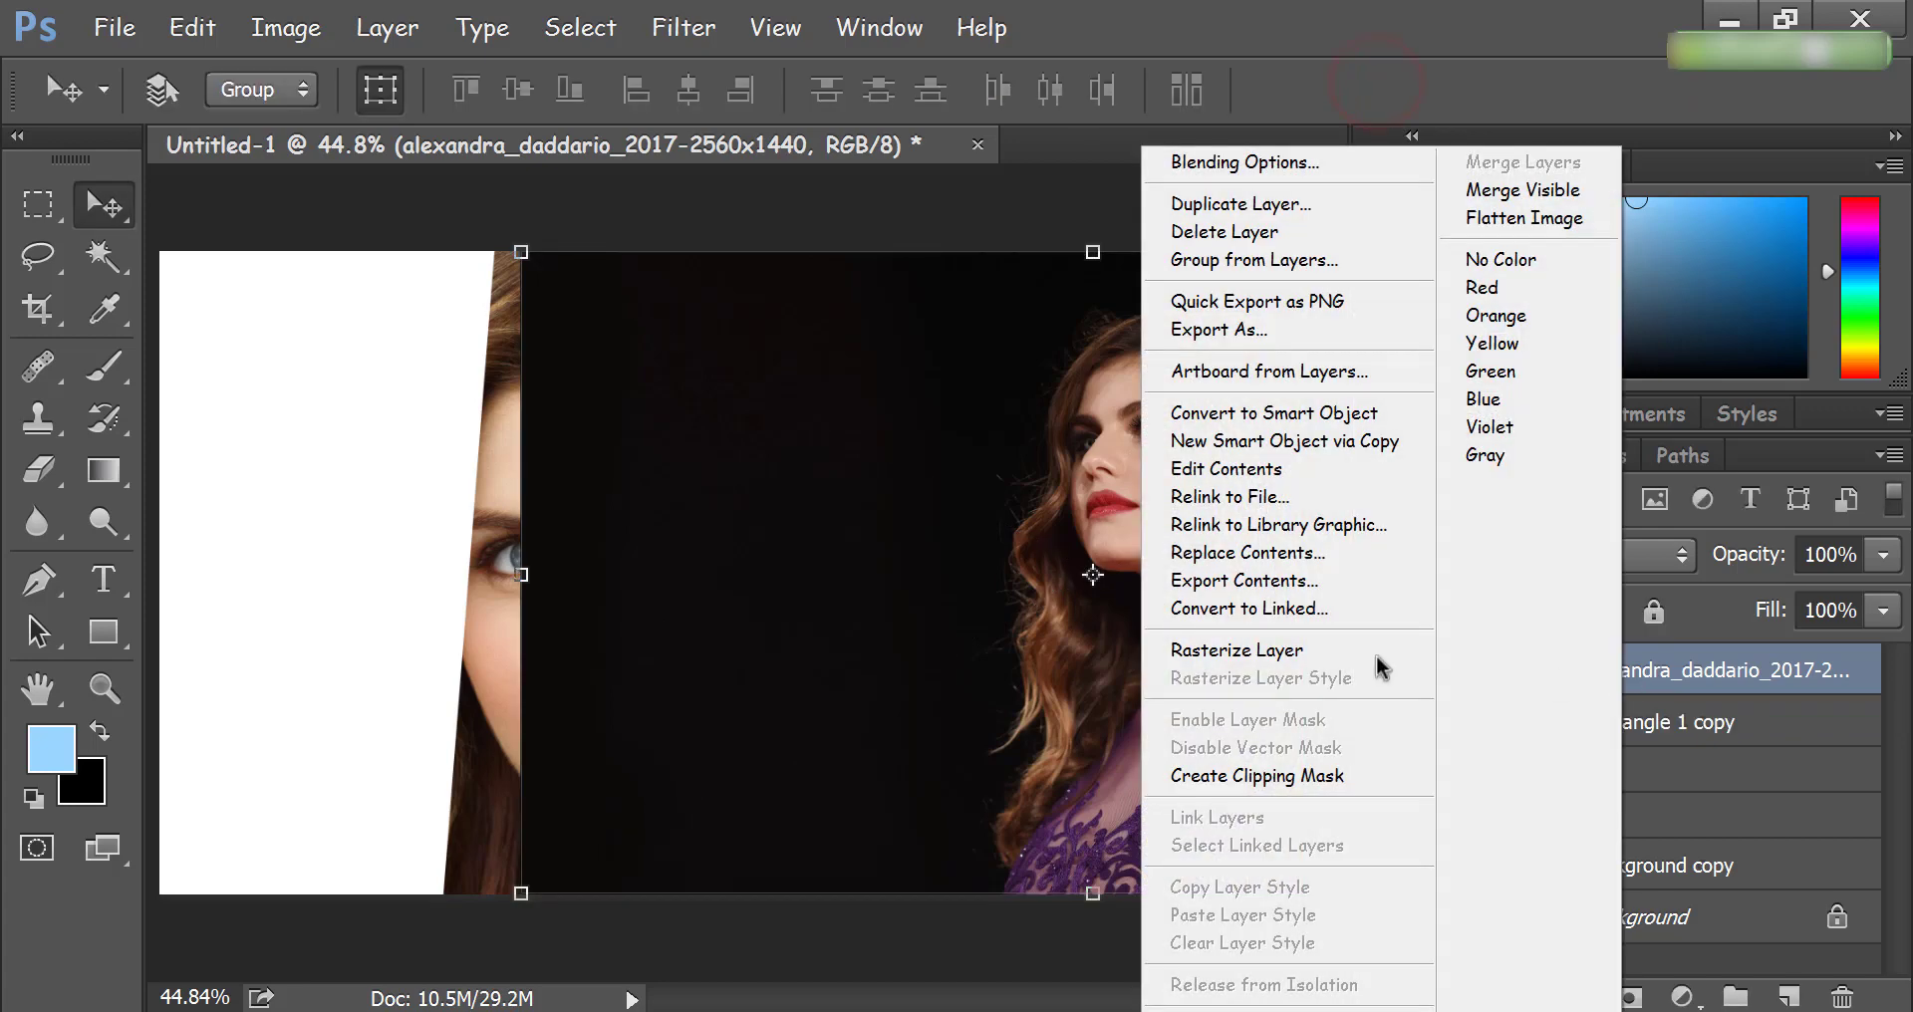
click(1305, 655)
right_click(1591, 670)
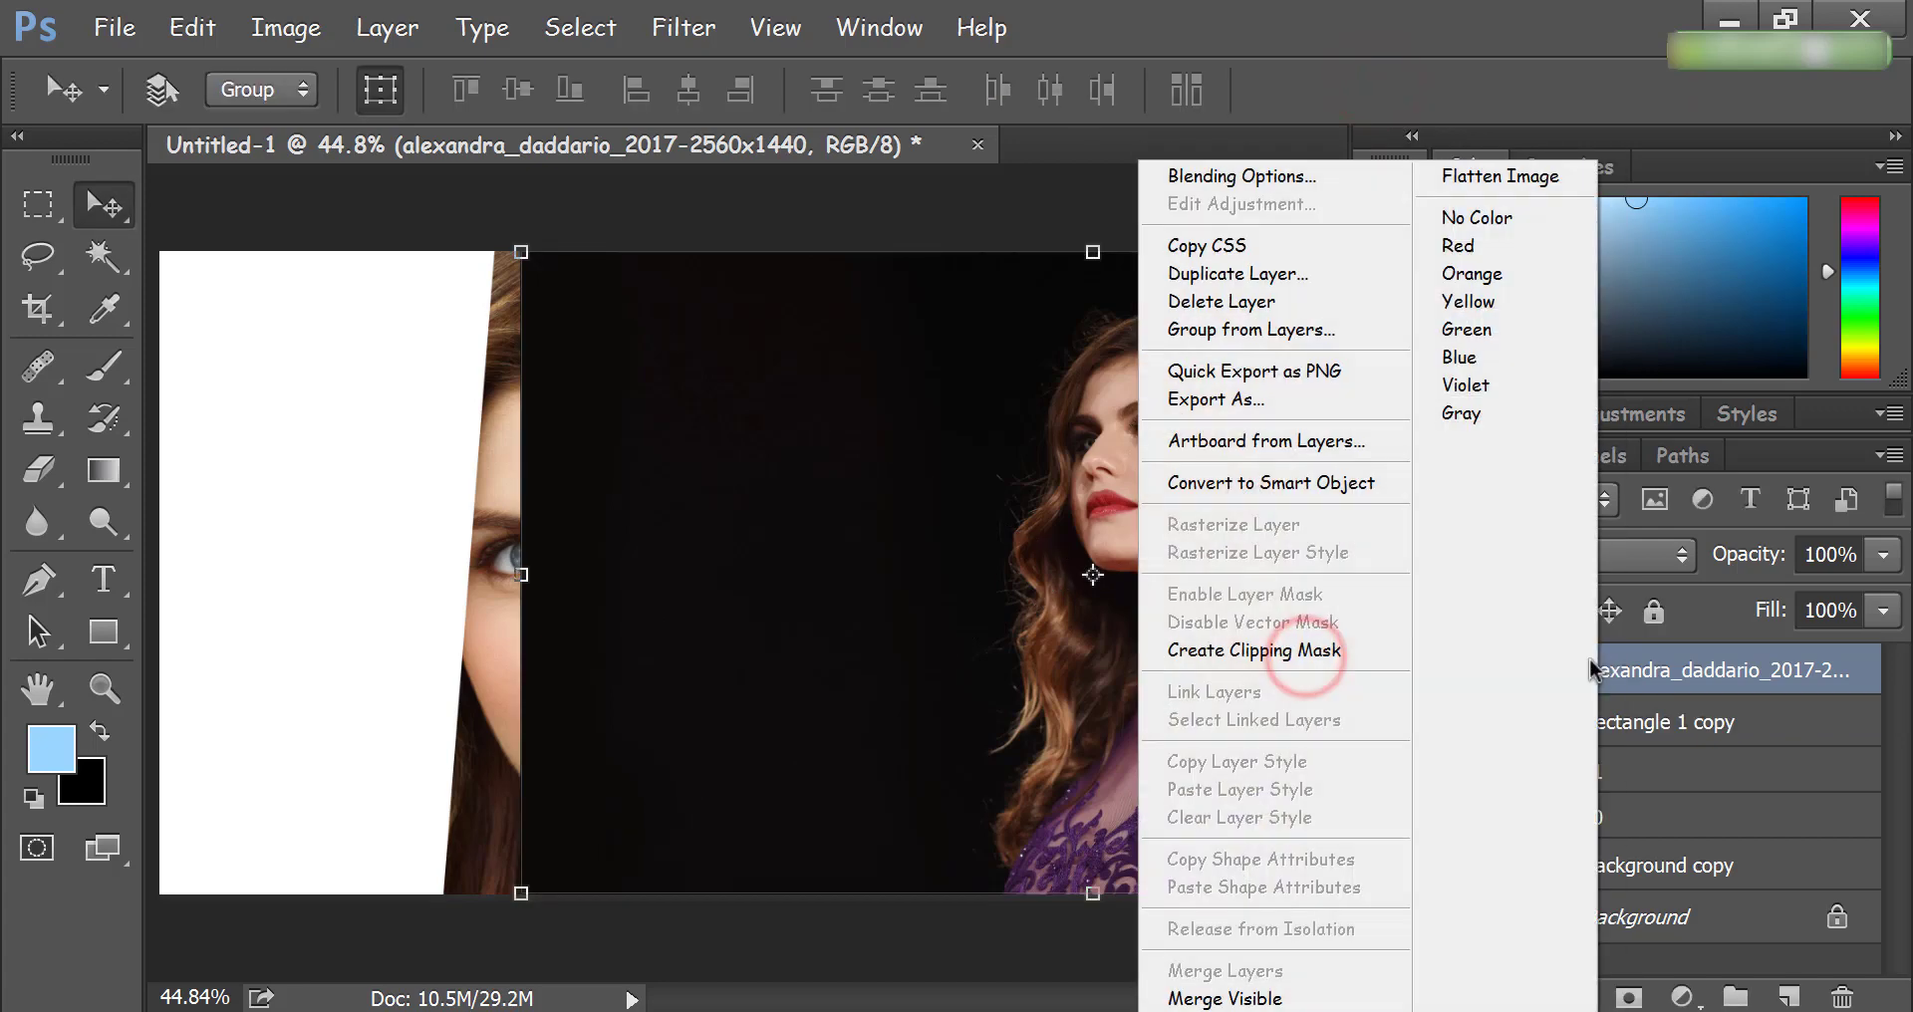
click(1254, 650)
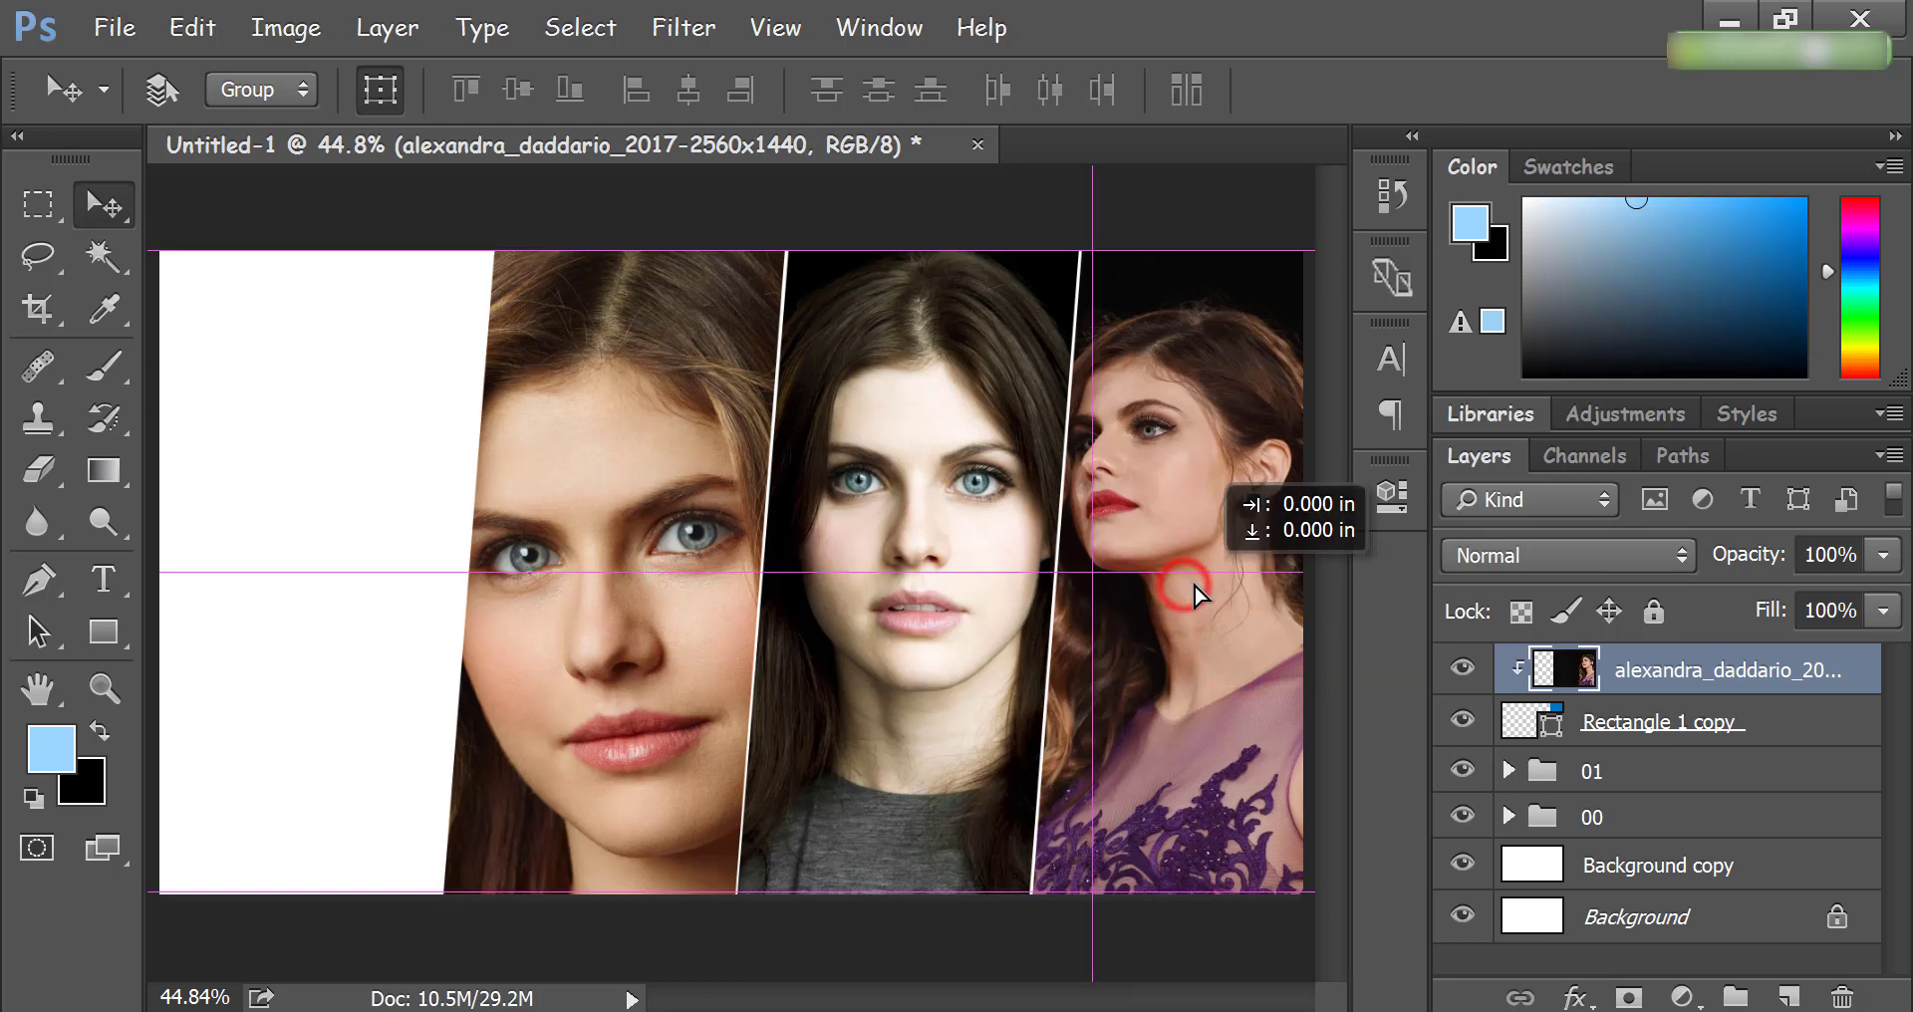
drag(1195, 594, 1217, 593)
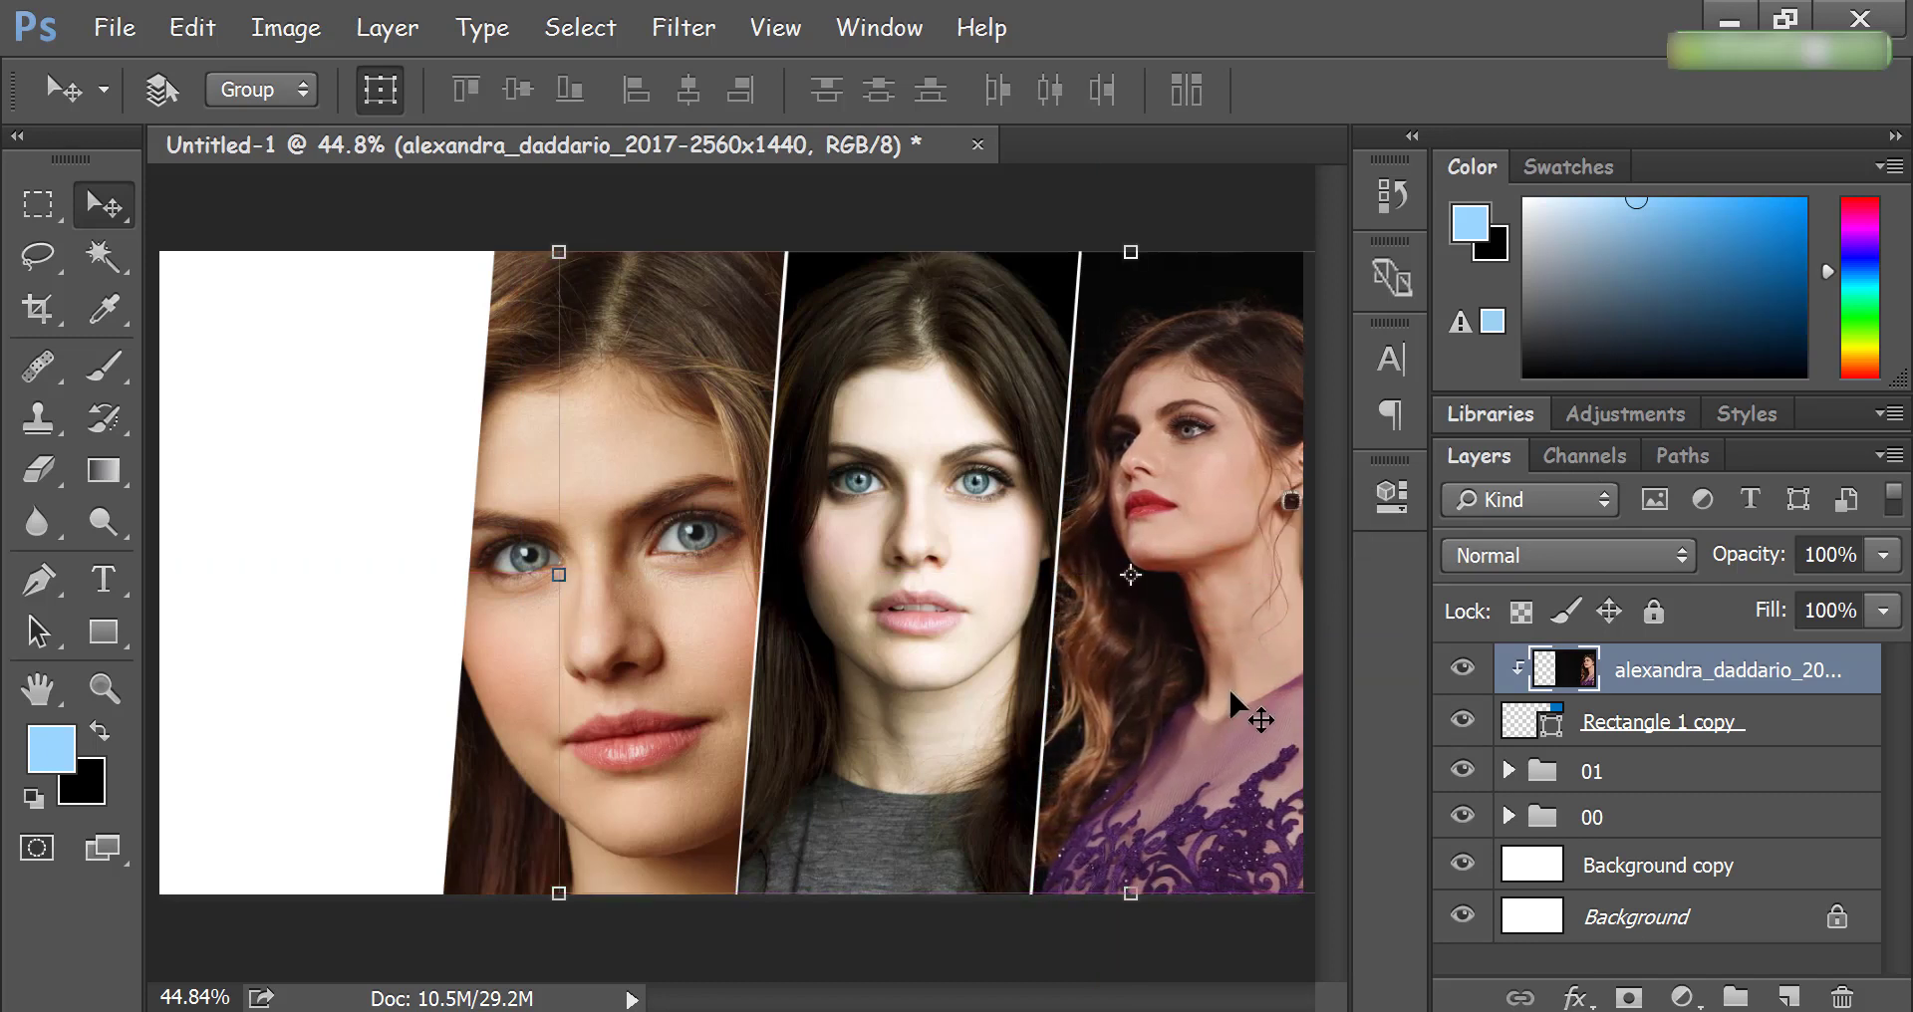
click(1763, 732)
Step: Group the third portrait with Rectangle 1 copy and name the group 02
shift+click(1743, 670)
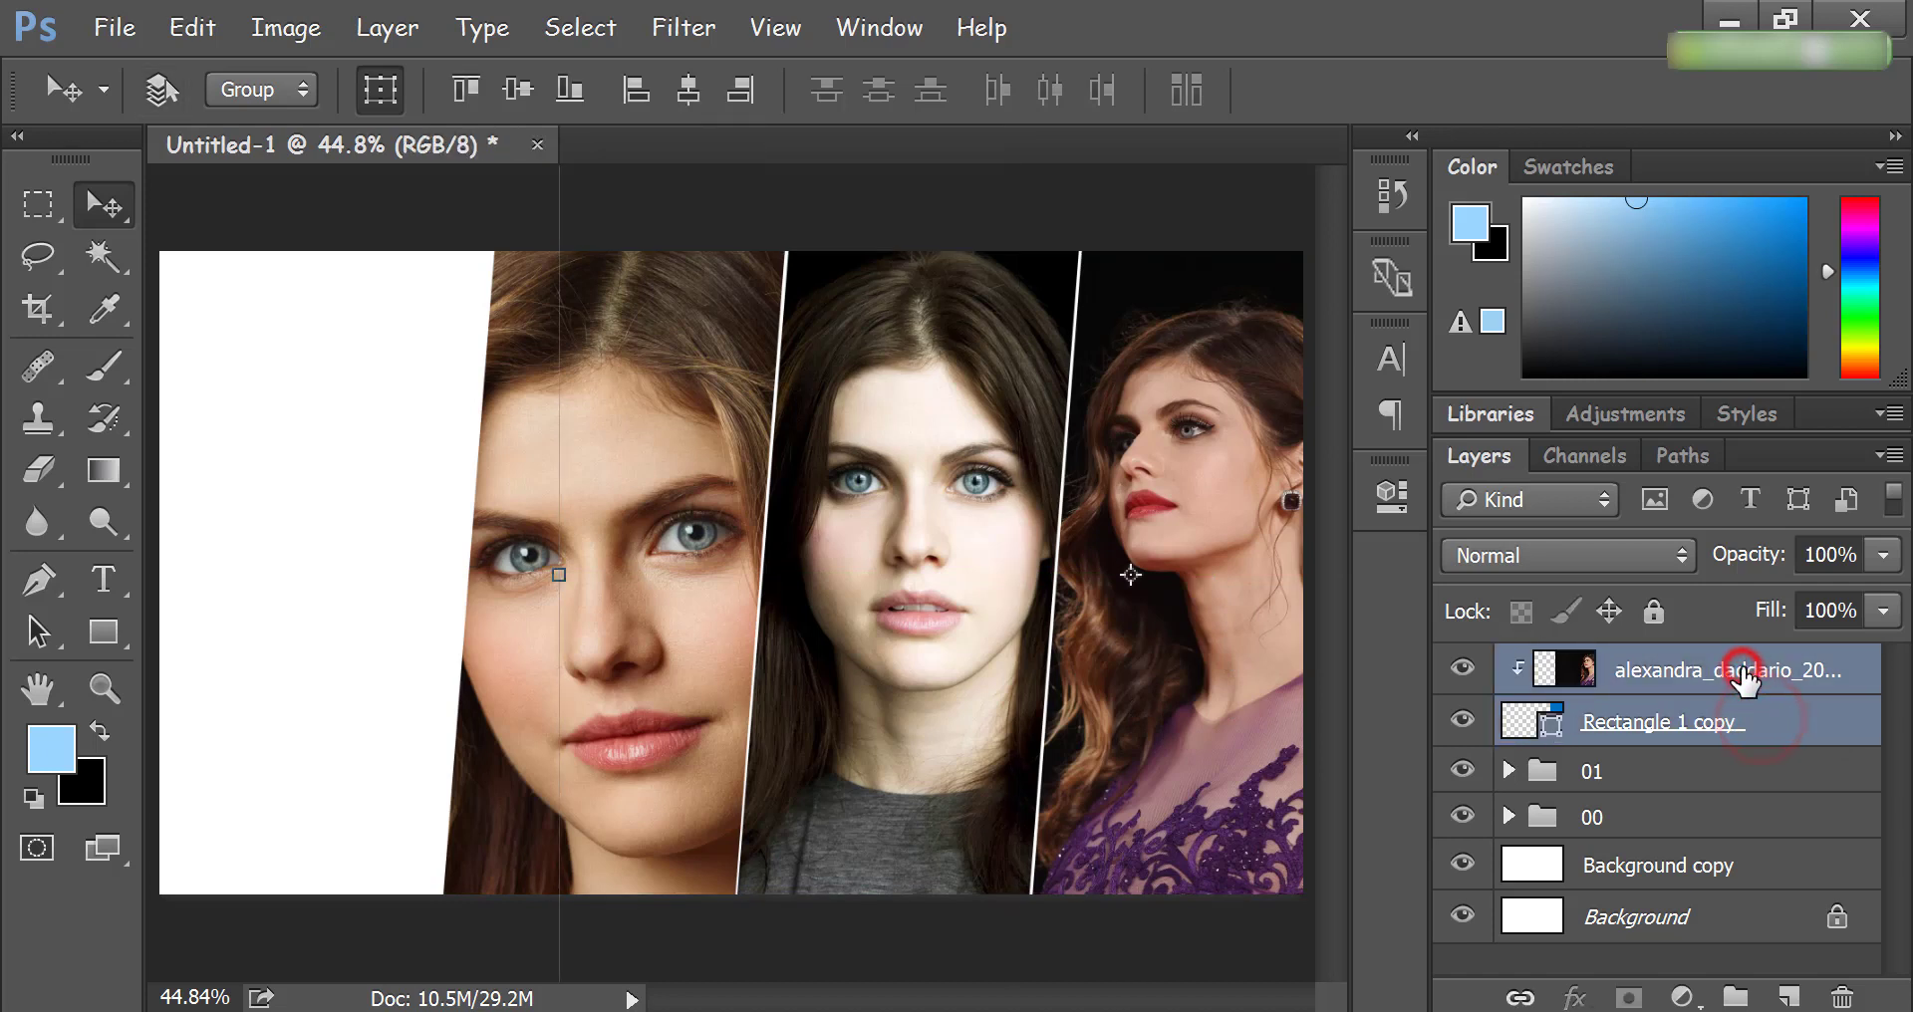
key(ctrl+g)
double_click(1608, 668)
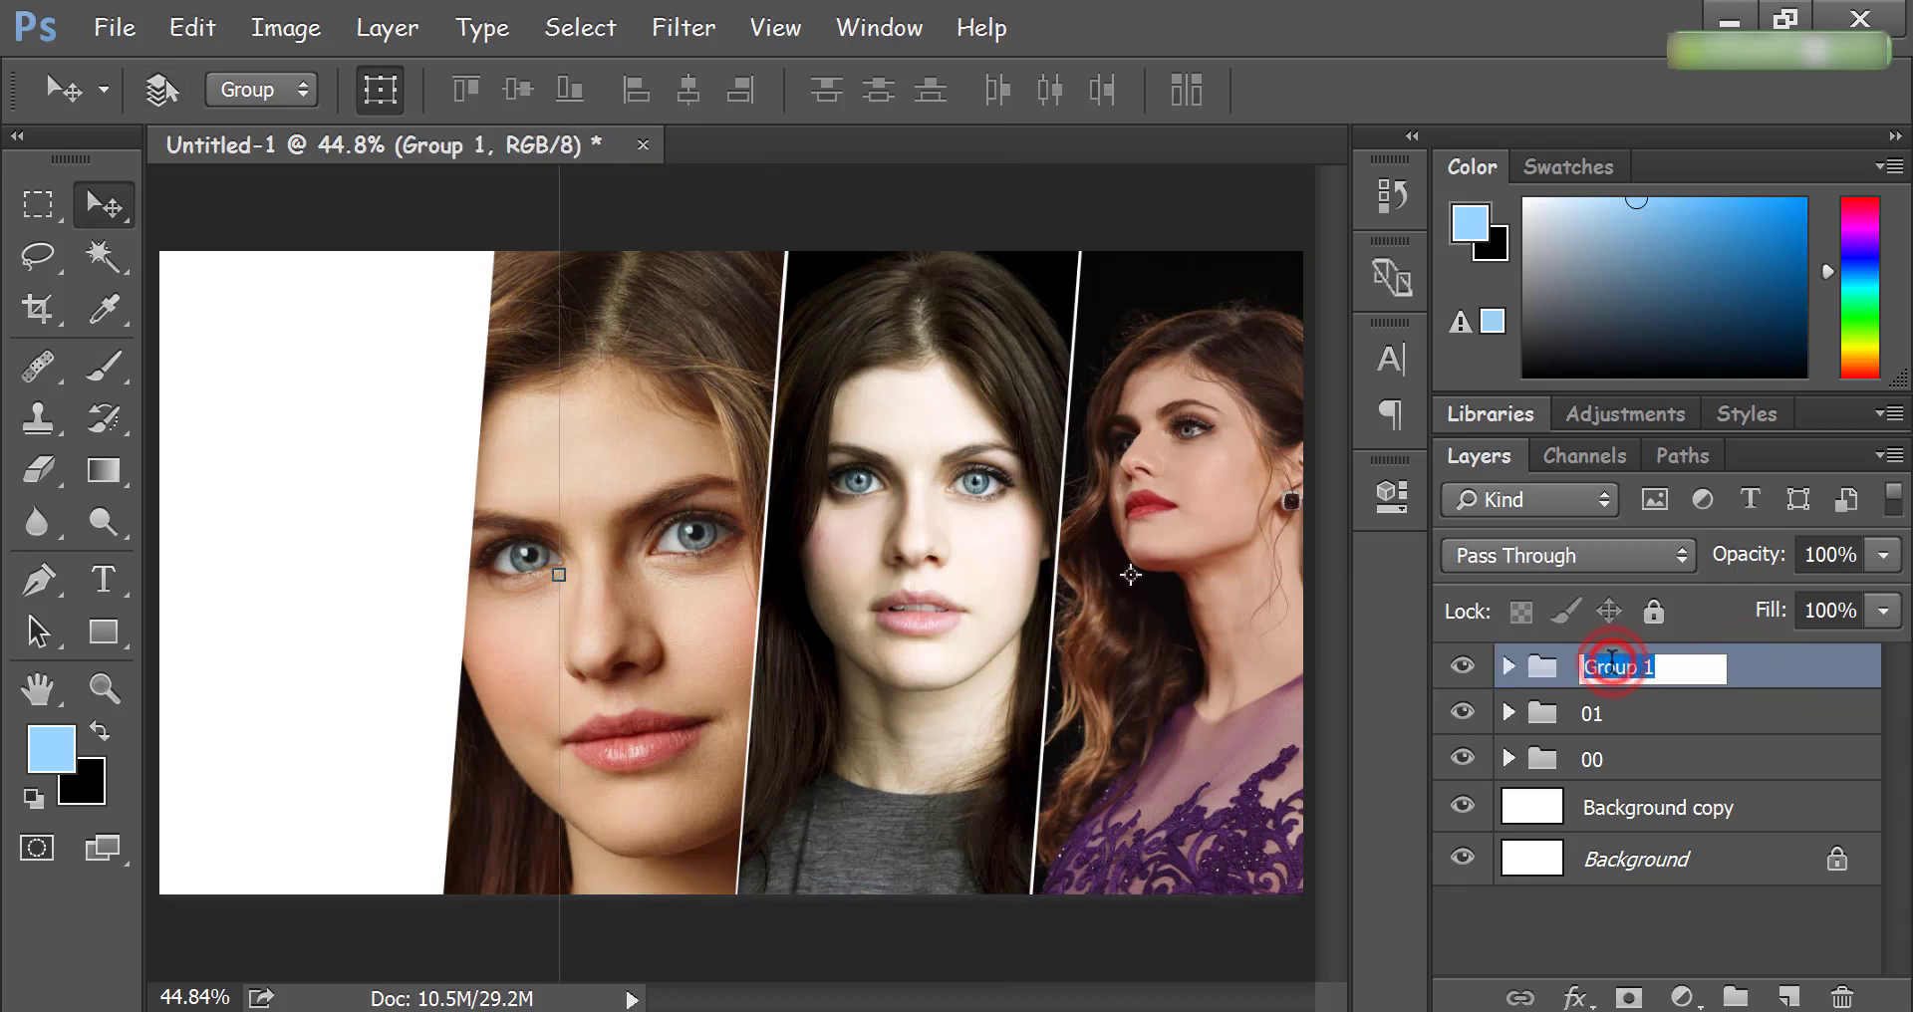
text(02)
key(Return)
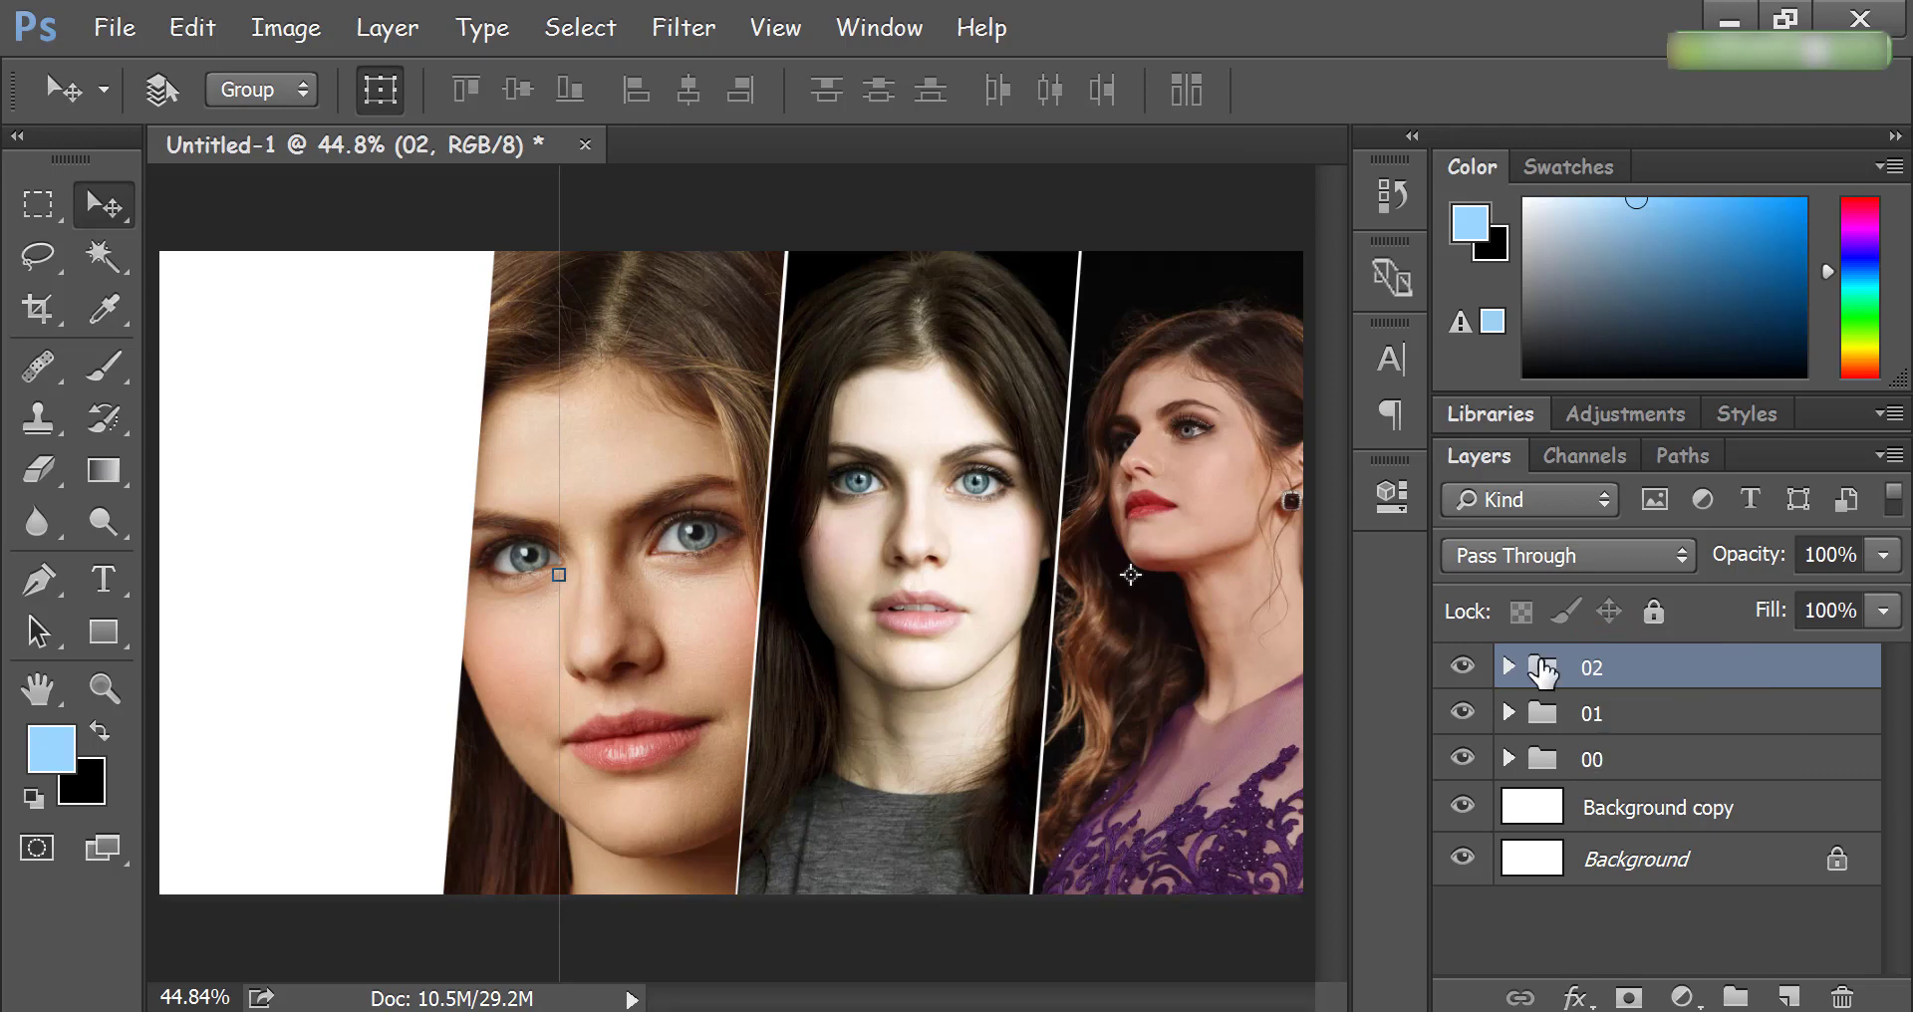
click(1682, 997)
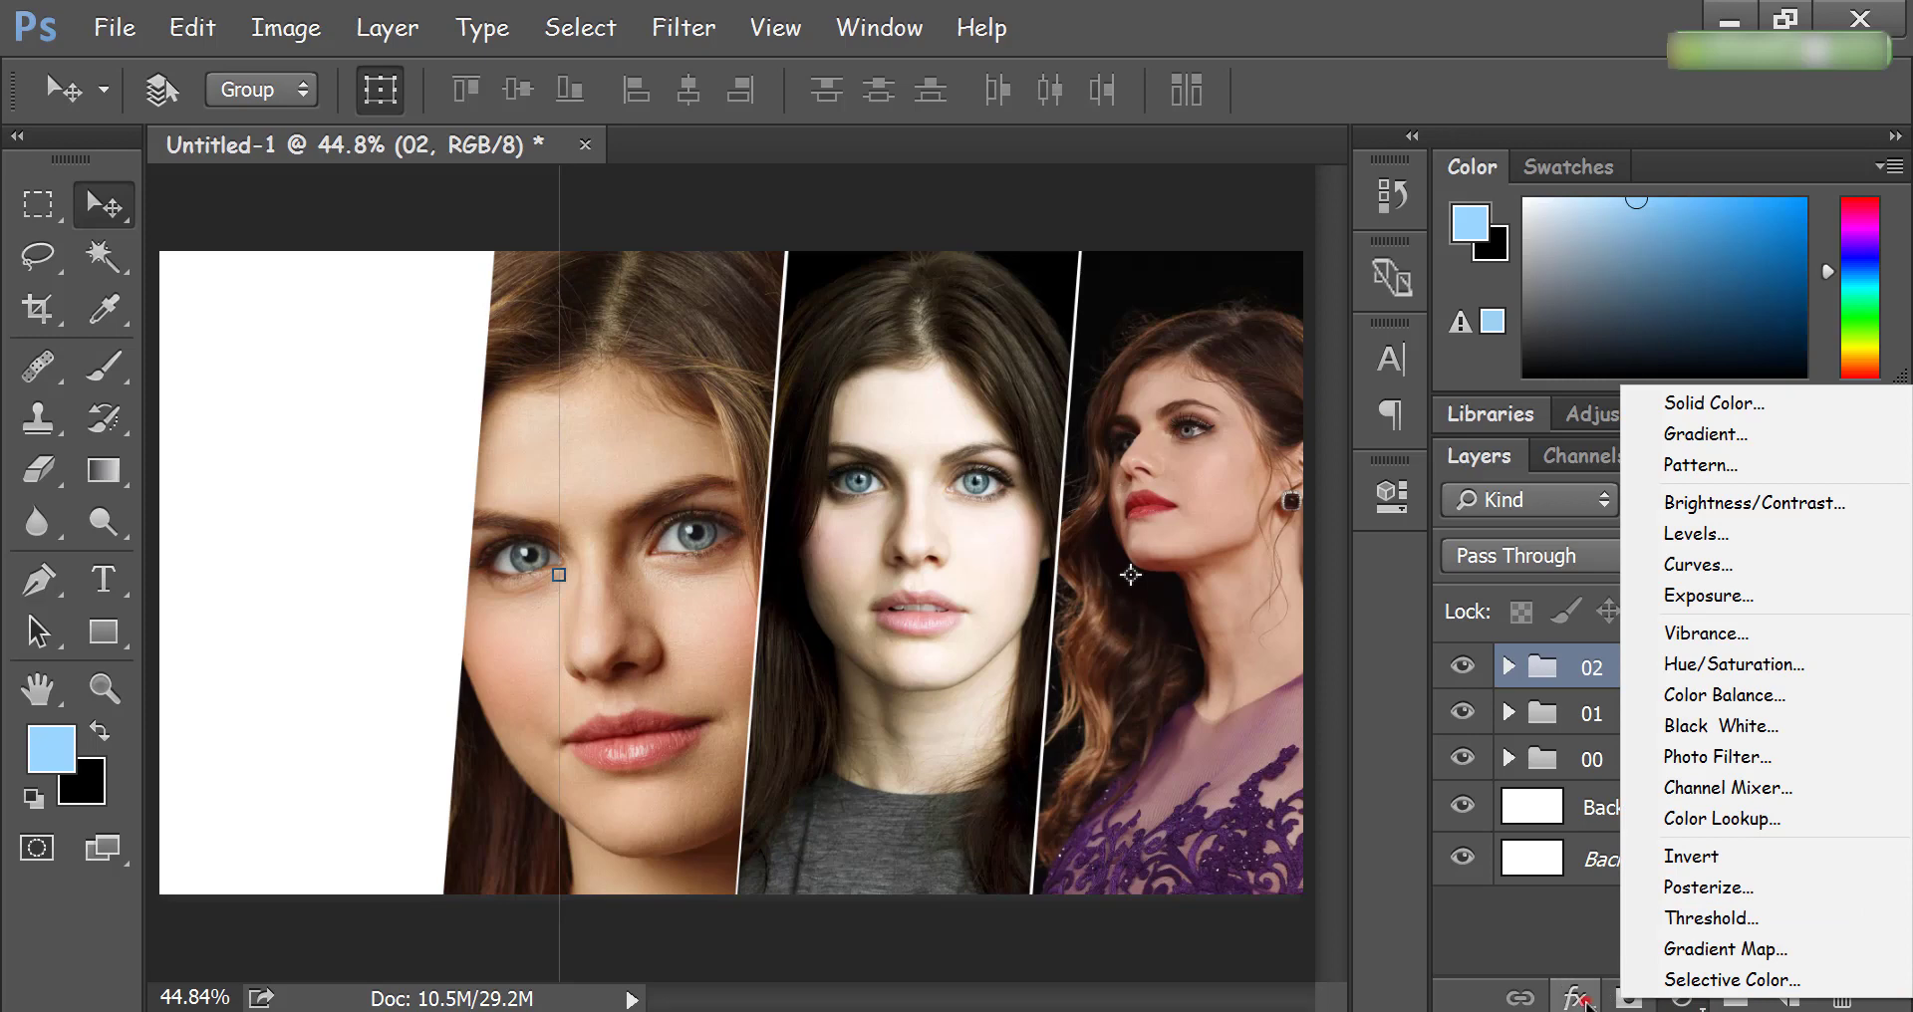
Step: Enable a Stroke effect on group 02 and set its colour to red d30000
click(1580, 997)
click(1634, 663)
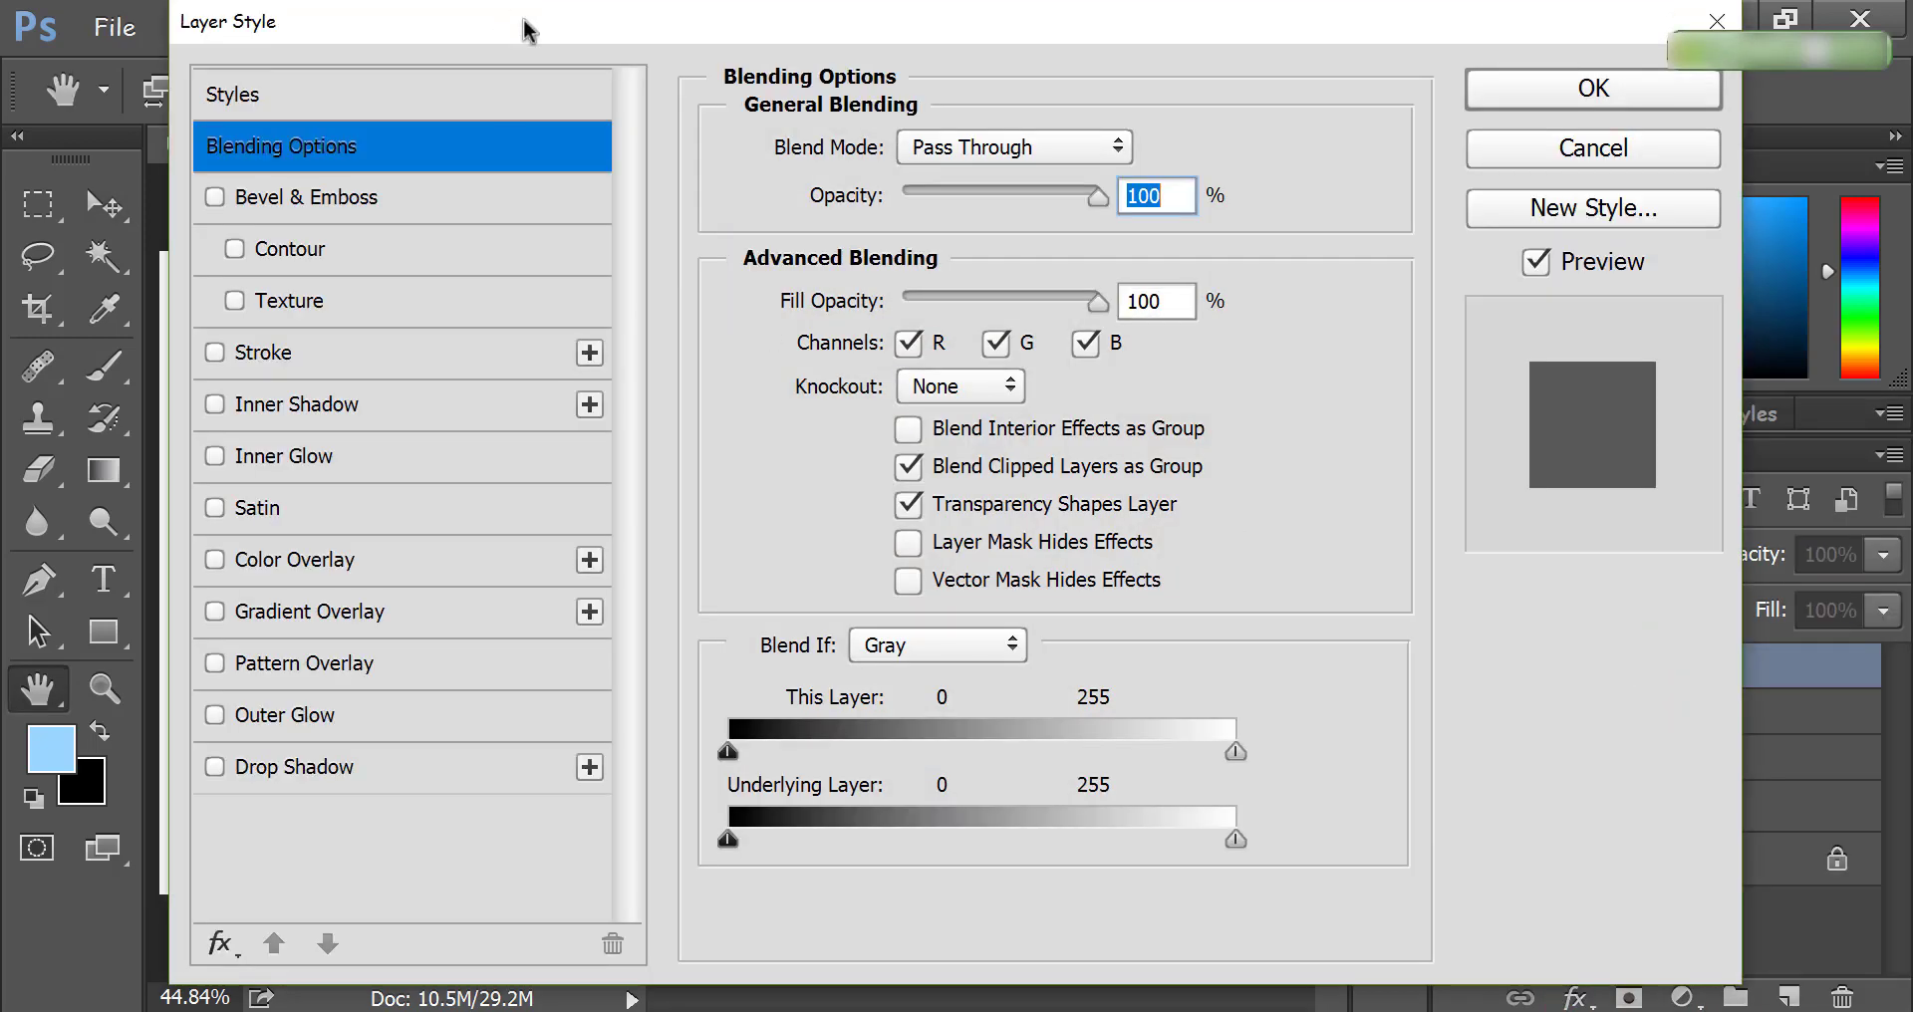
drag(528, 30, 1805, 98)
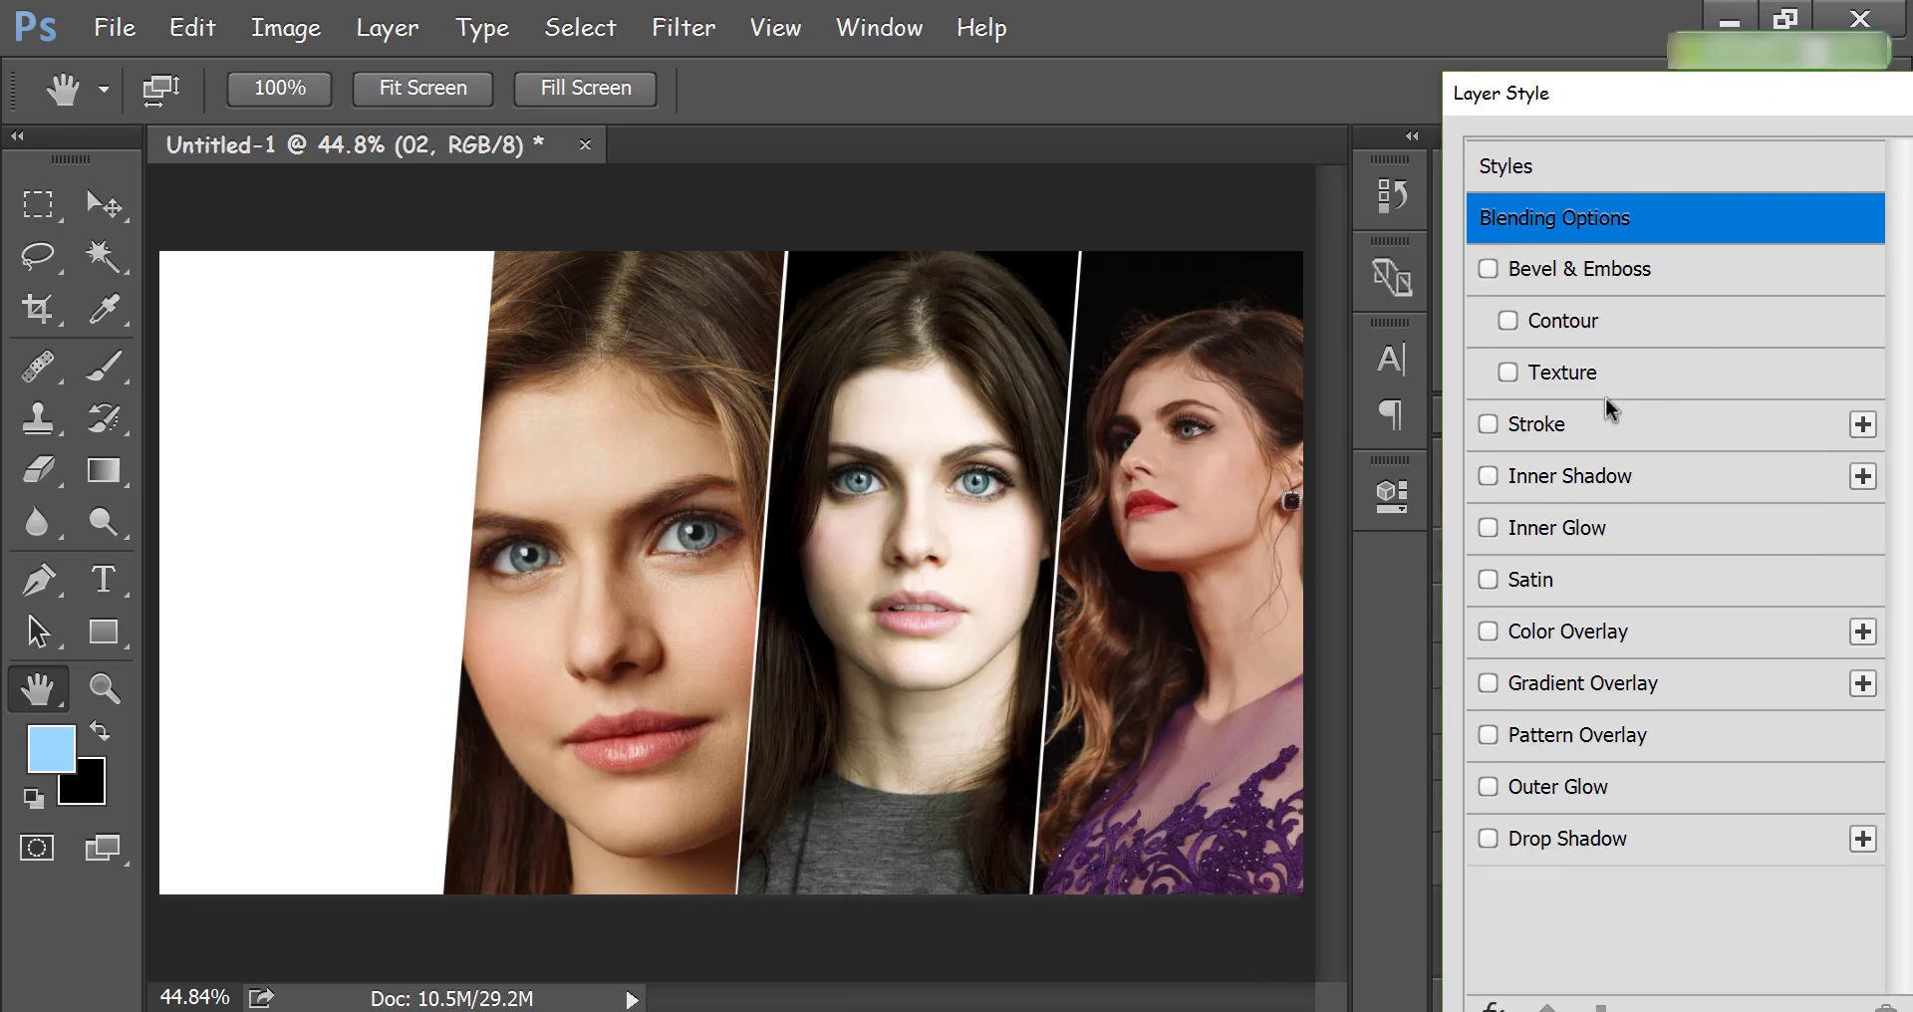
click(1491, 425)
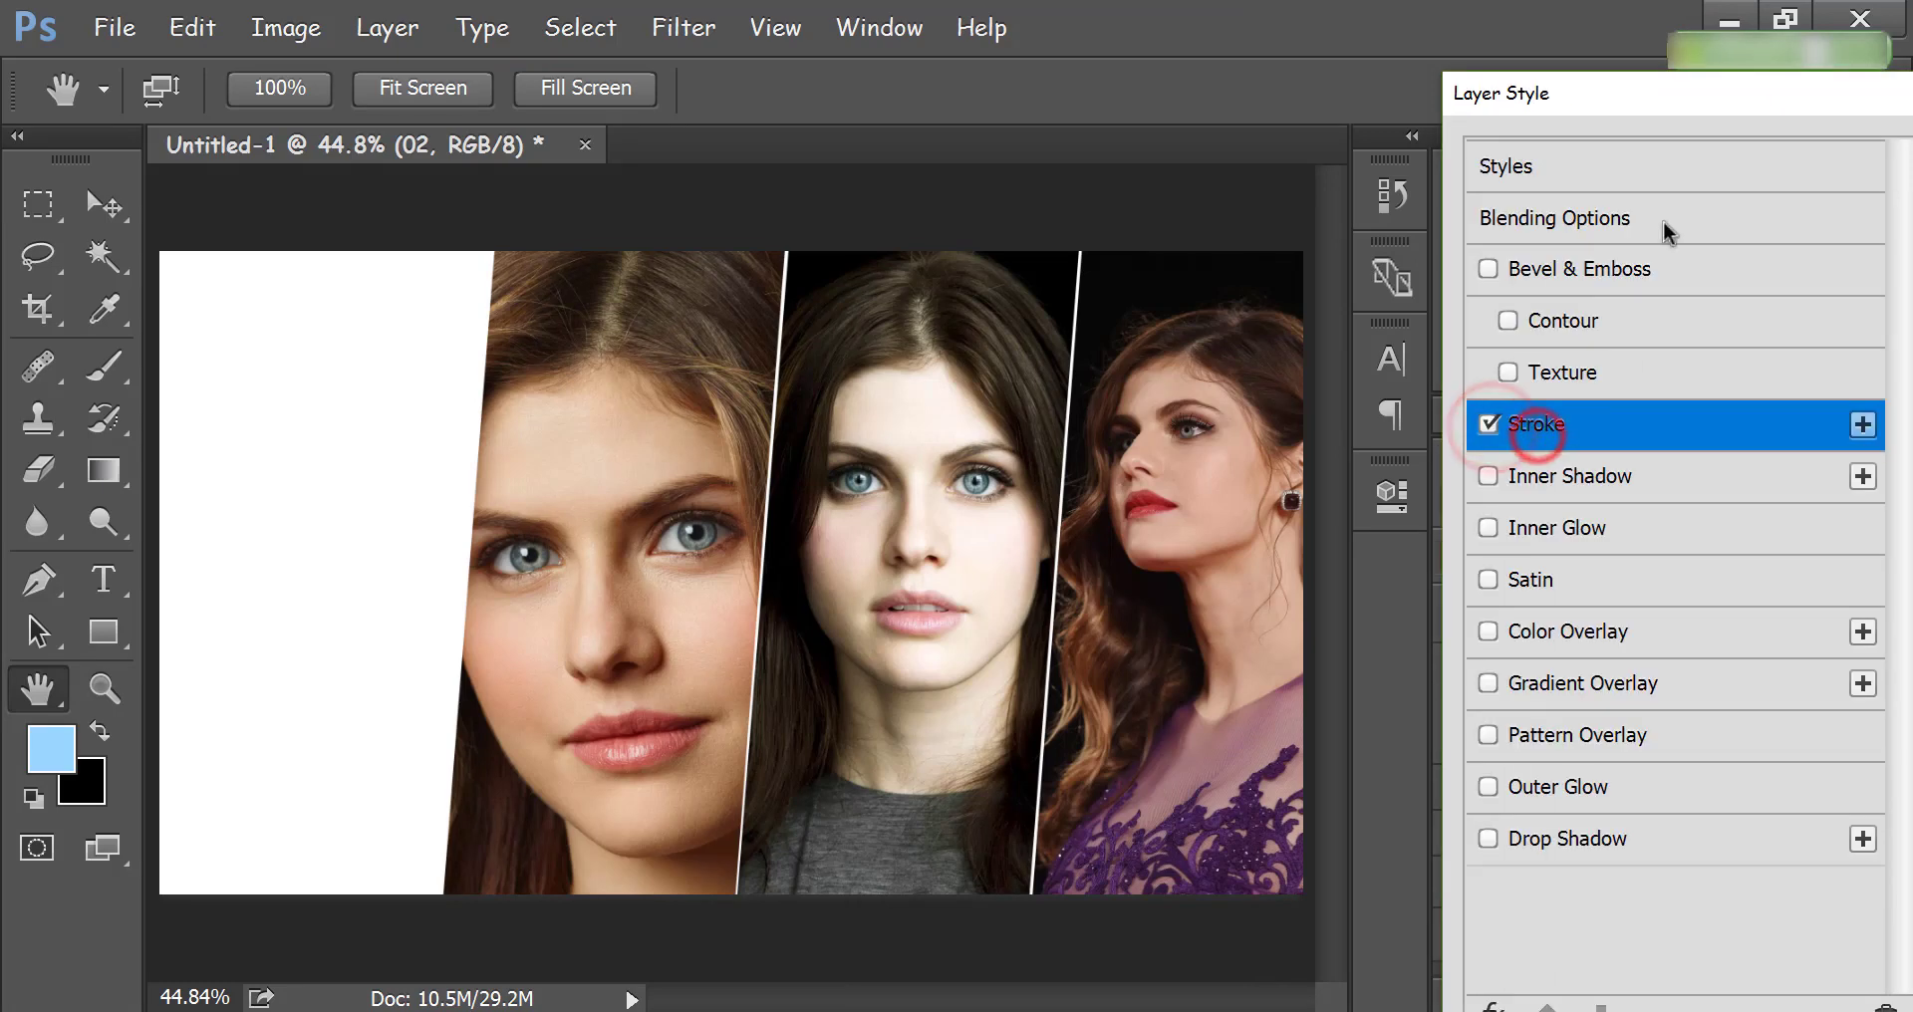
drag(1614, 94, 961, 140)
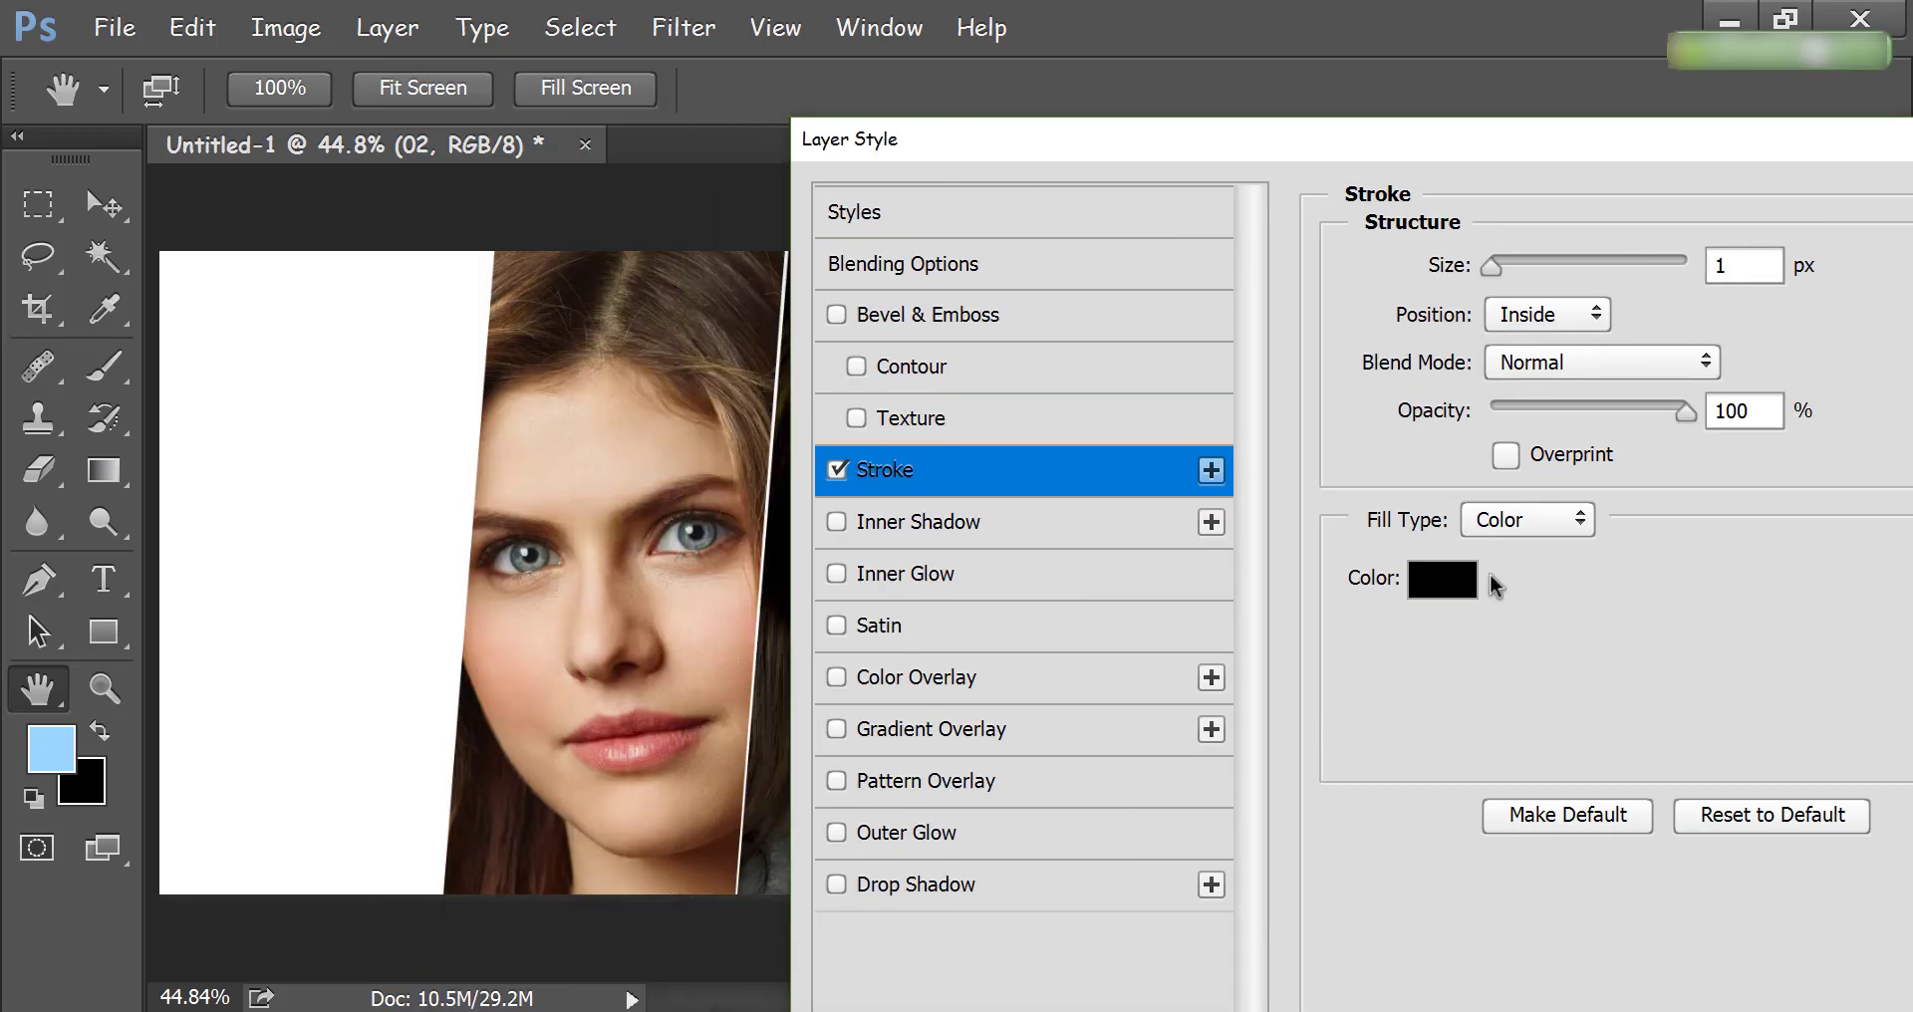
click(1469, 576)
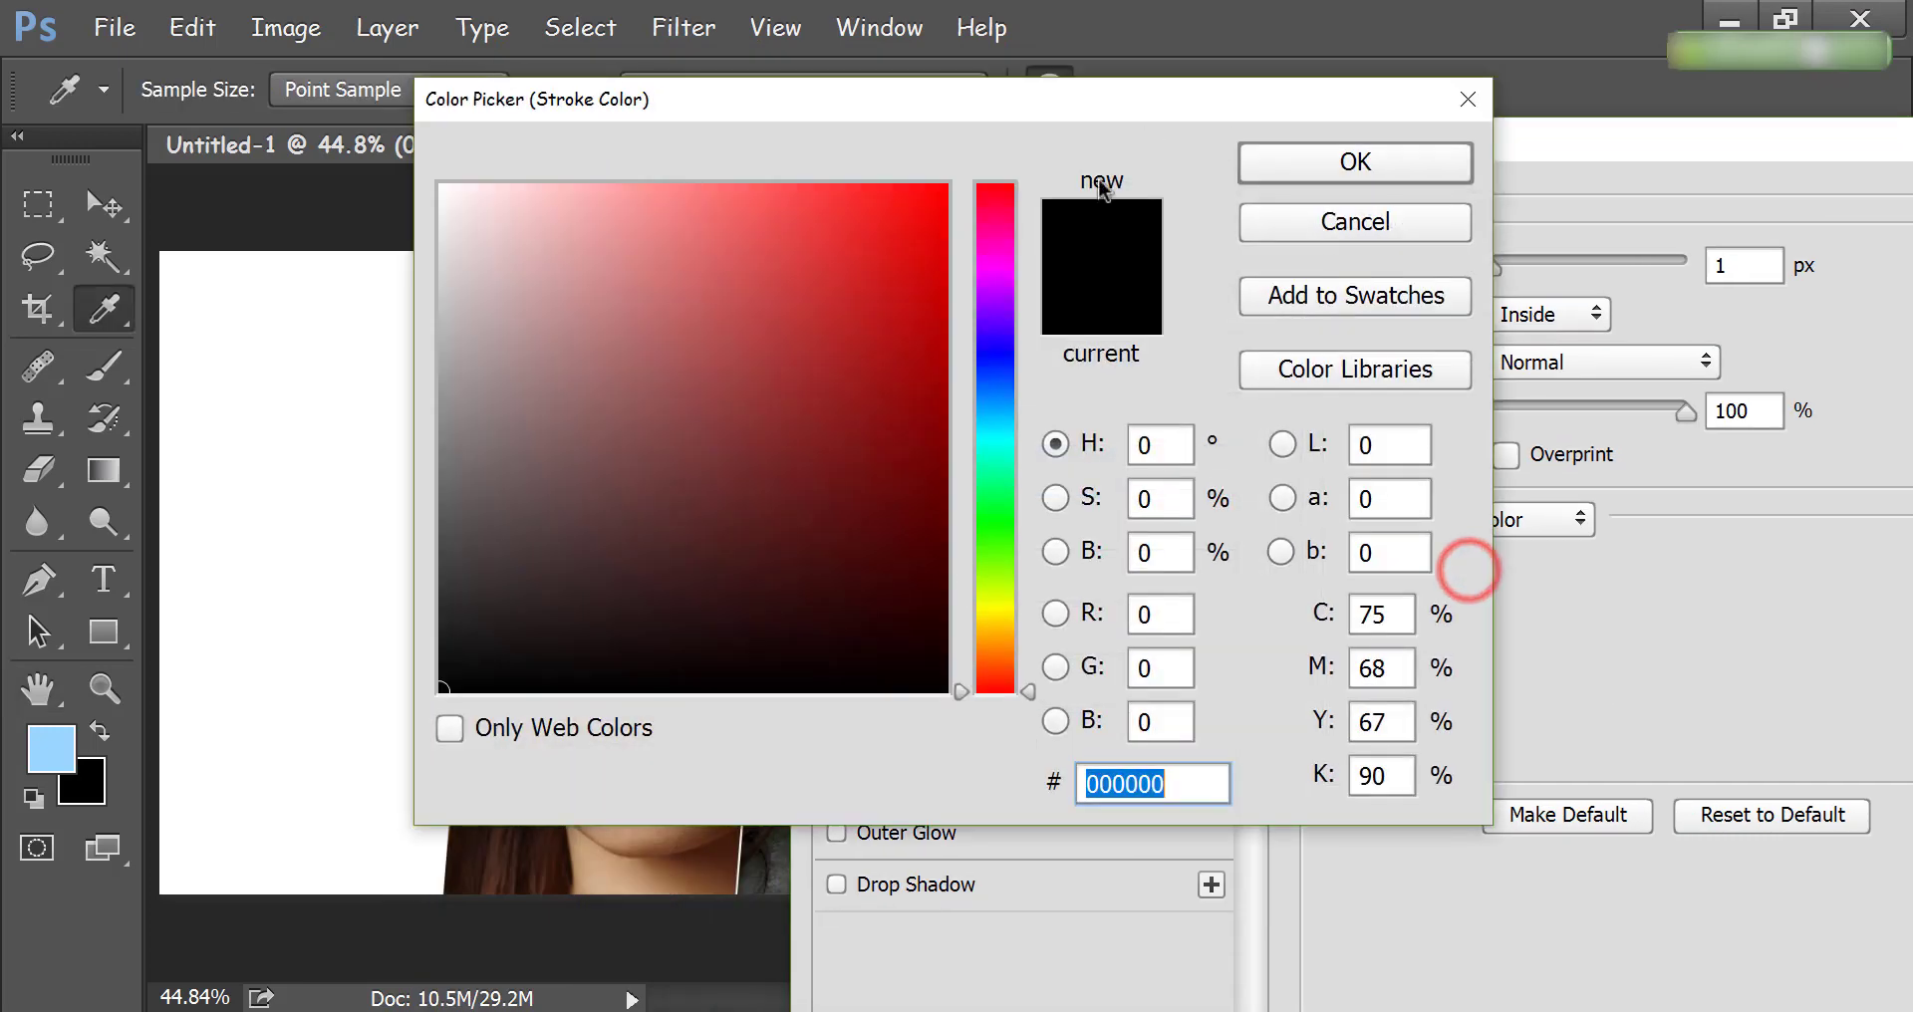
drag(867, 254, 966, 276)
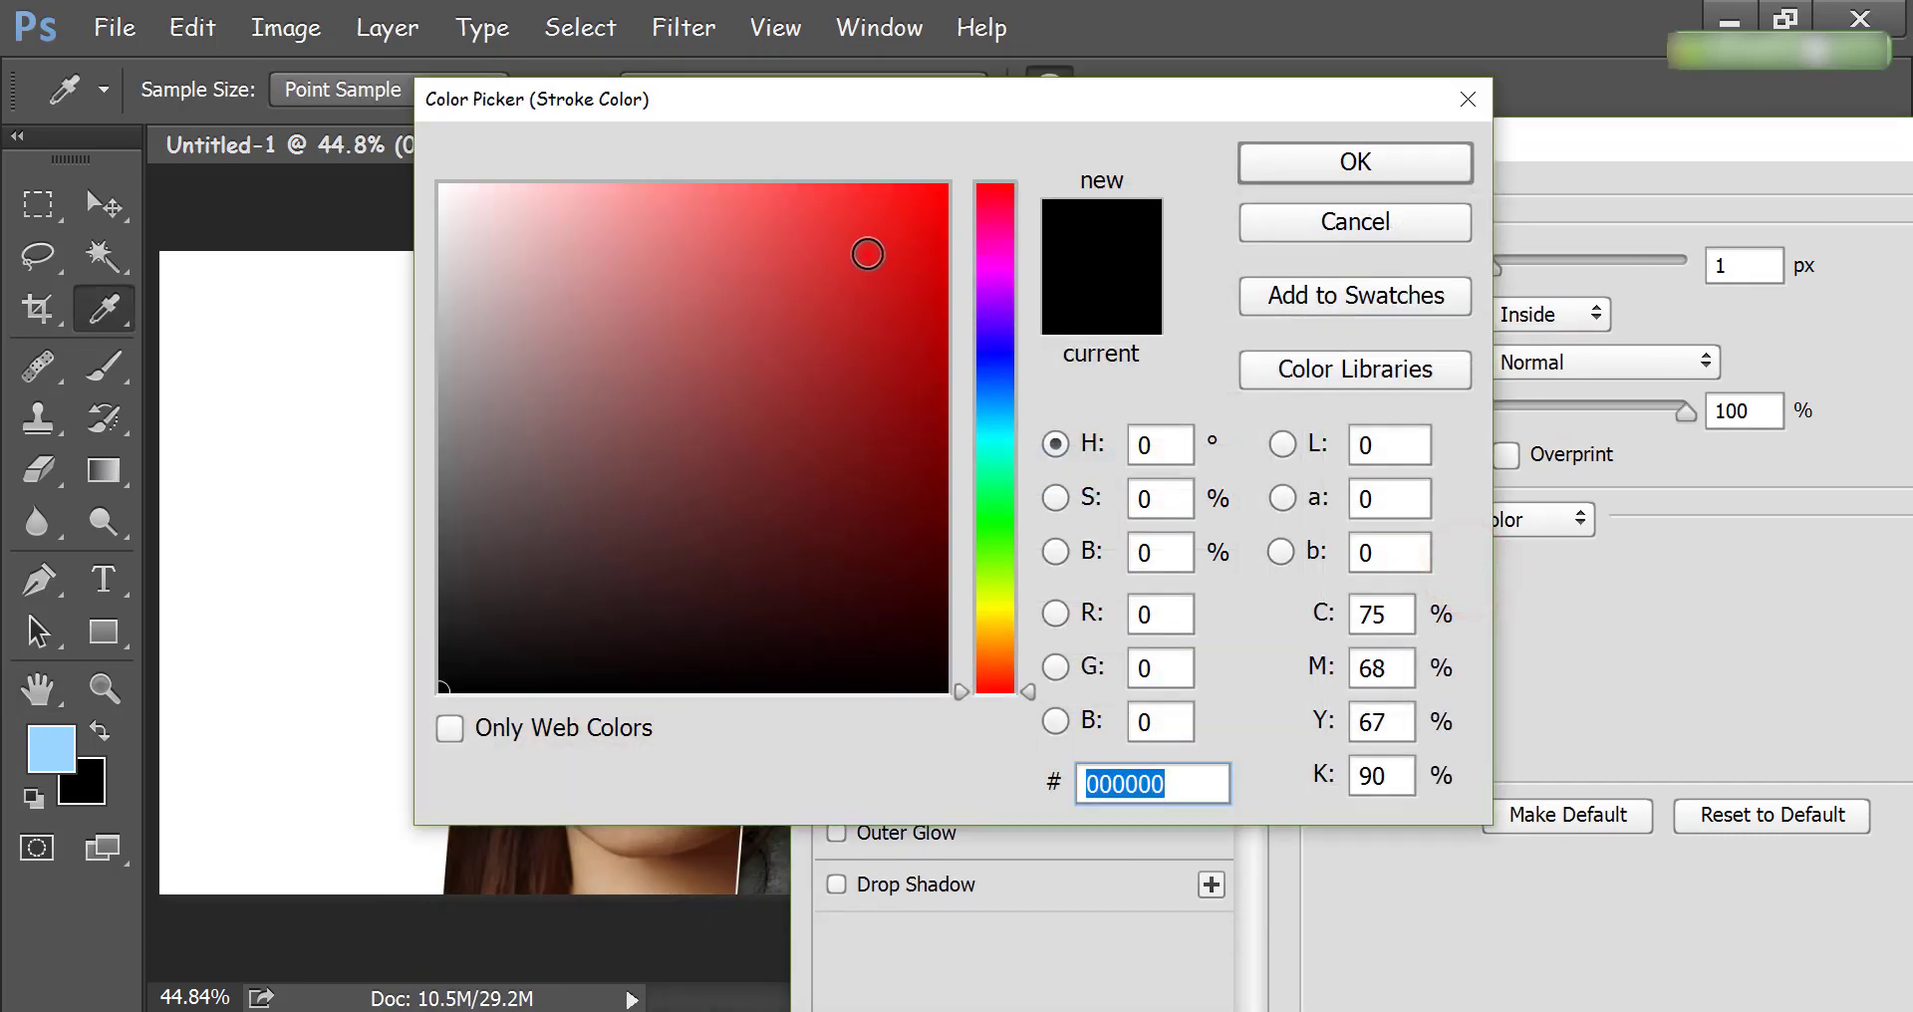
click(1317, 162)
Step: Set the stroke size to 13 px with Outside position, and apply the style
mouse_move(1455, 134)
mouse_down()
mouse_move(1414, 377)
mouse_move(648, 165)
mouse_move(663, 432)
mouse_move(700, 487)
mouse_up()
drag(735, 611, 758, 612)
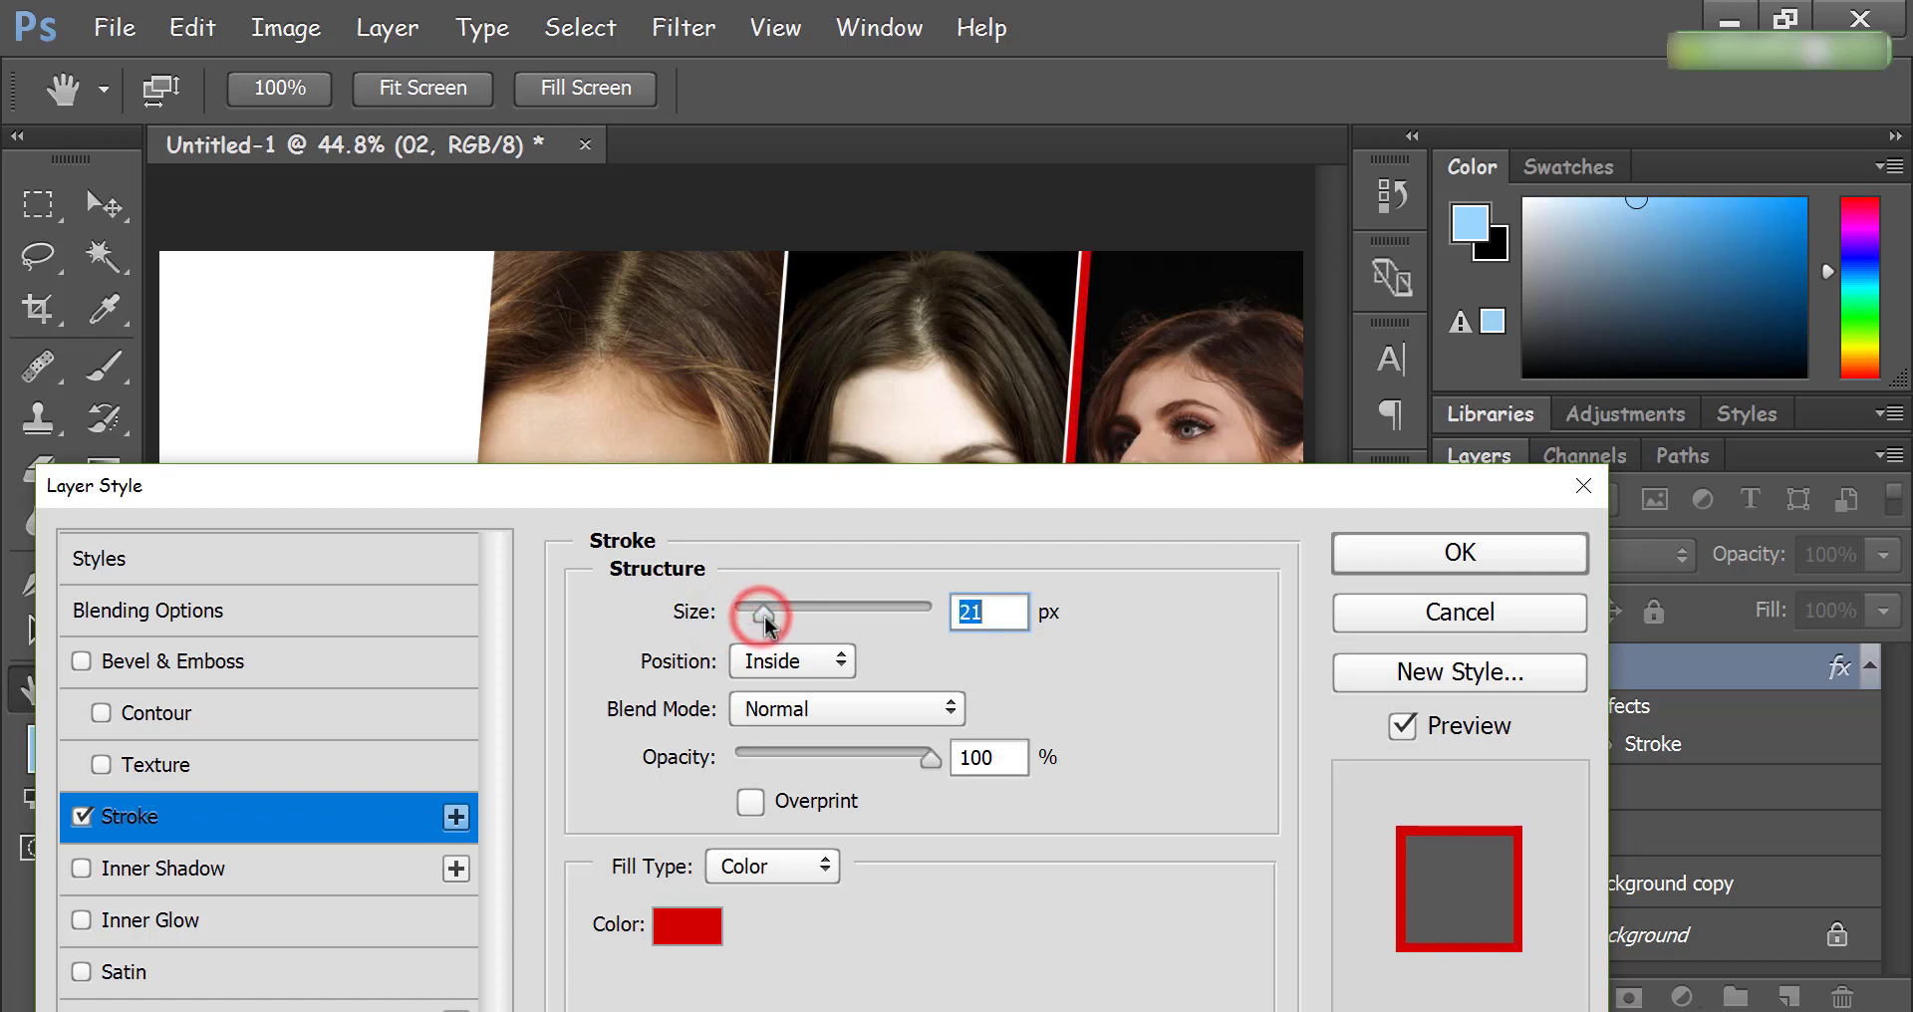
drag(760, 614, 760, 614)
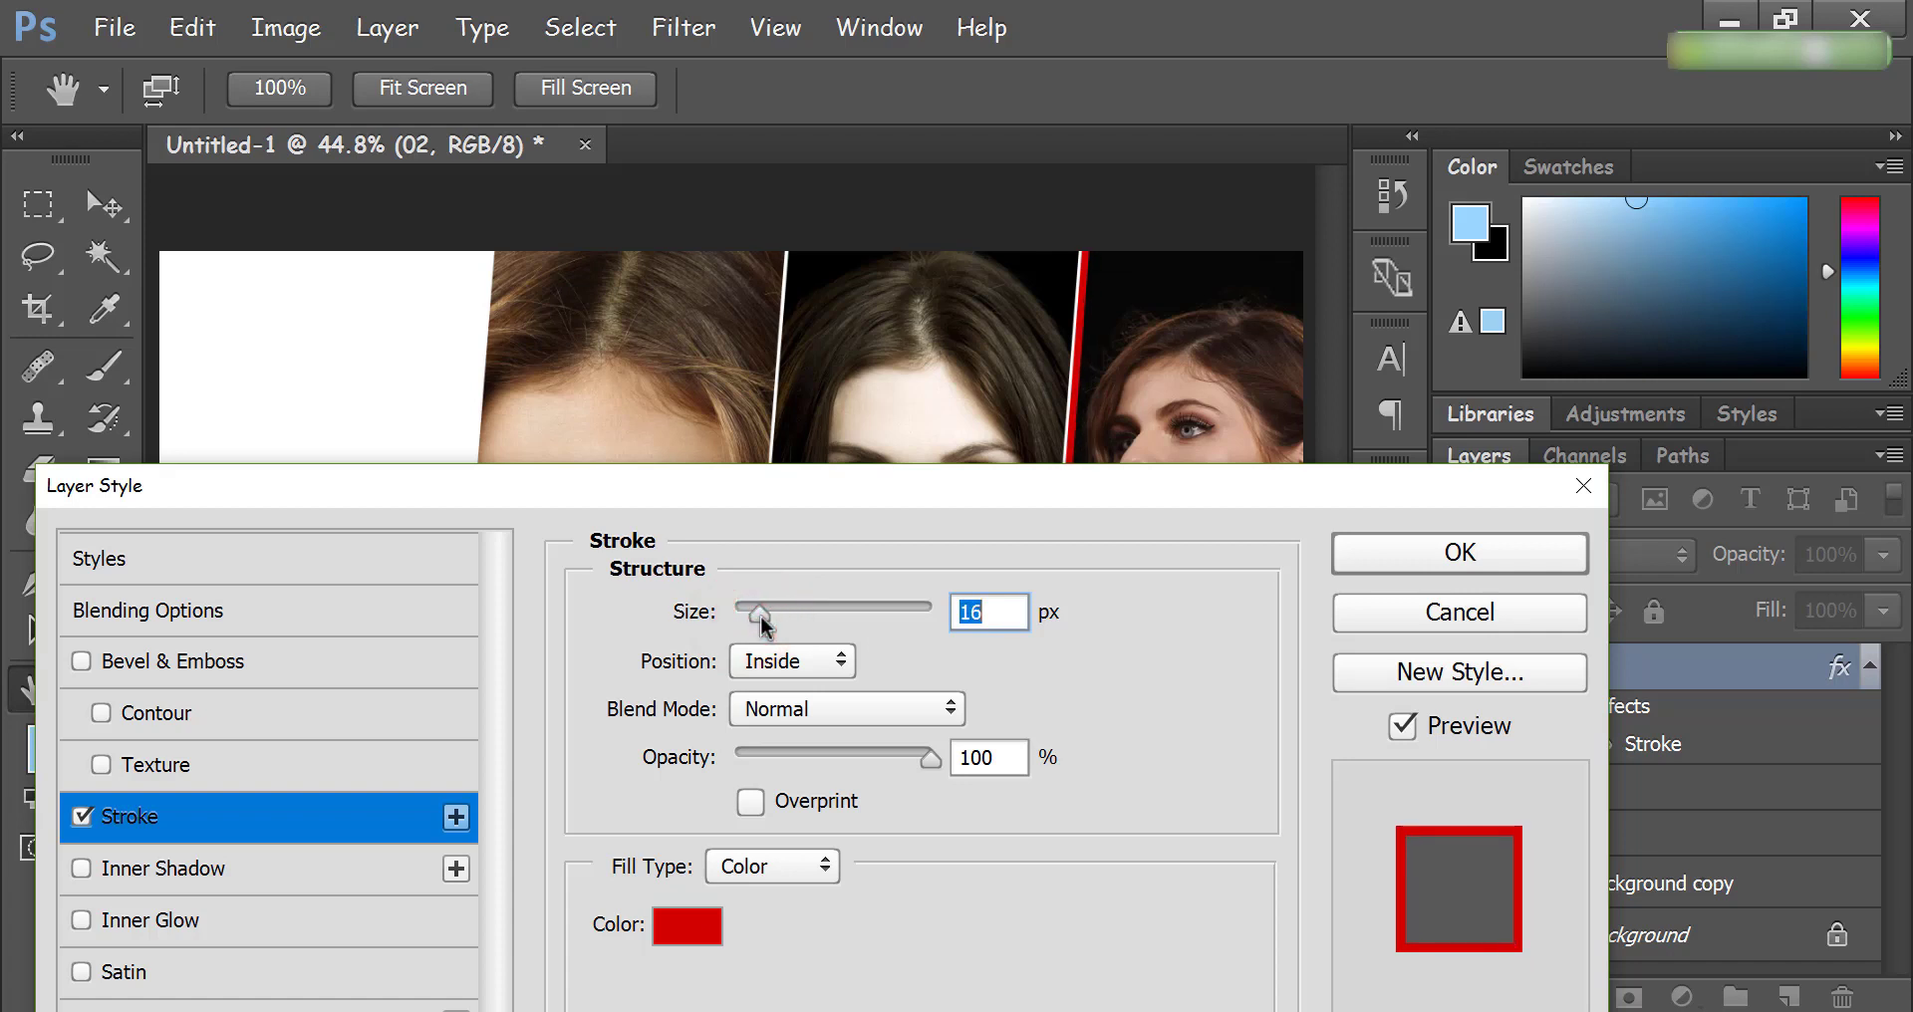
click(787, 660)
click(787, 692)
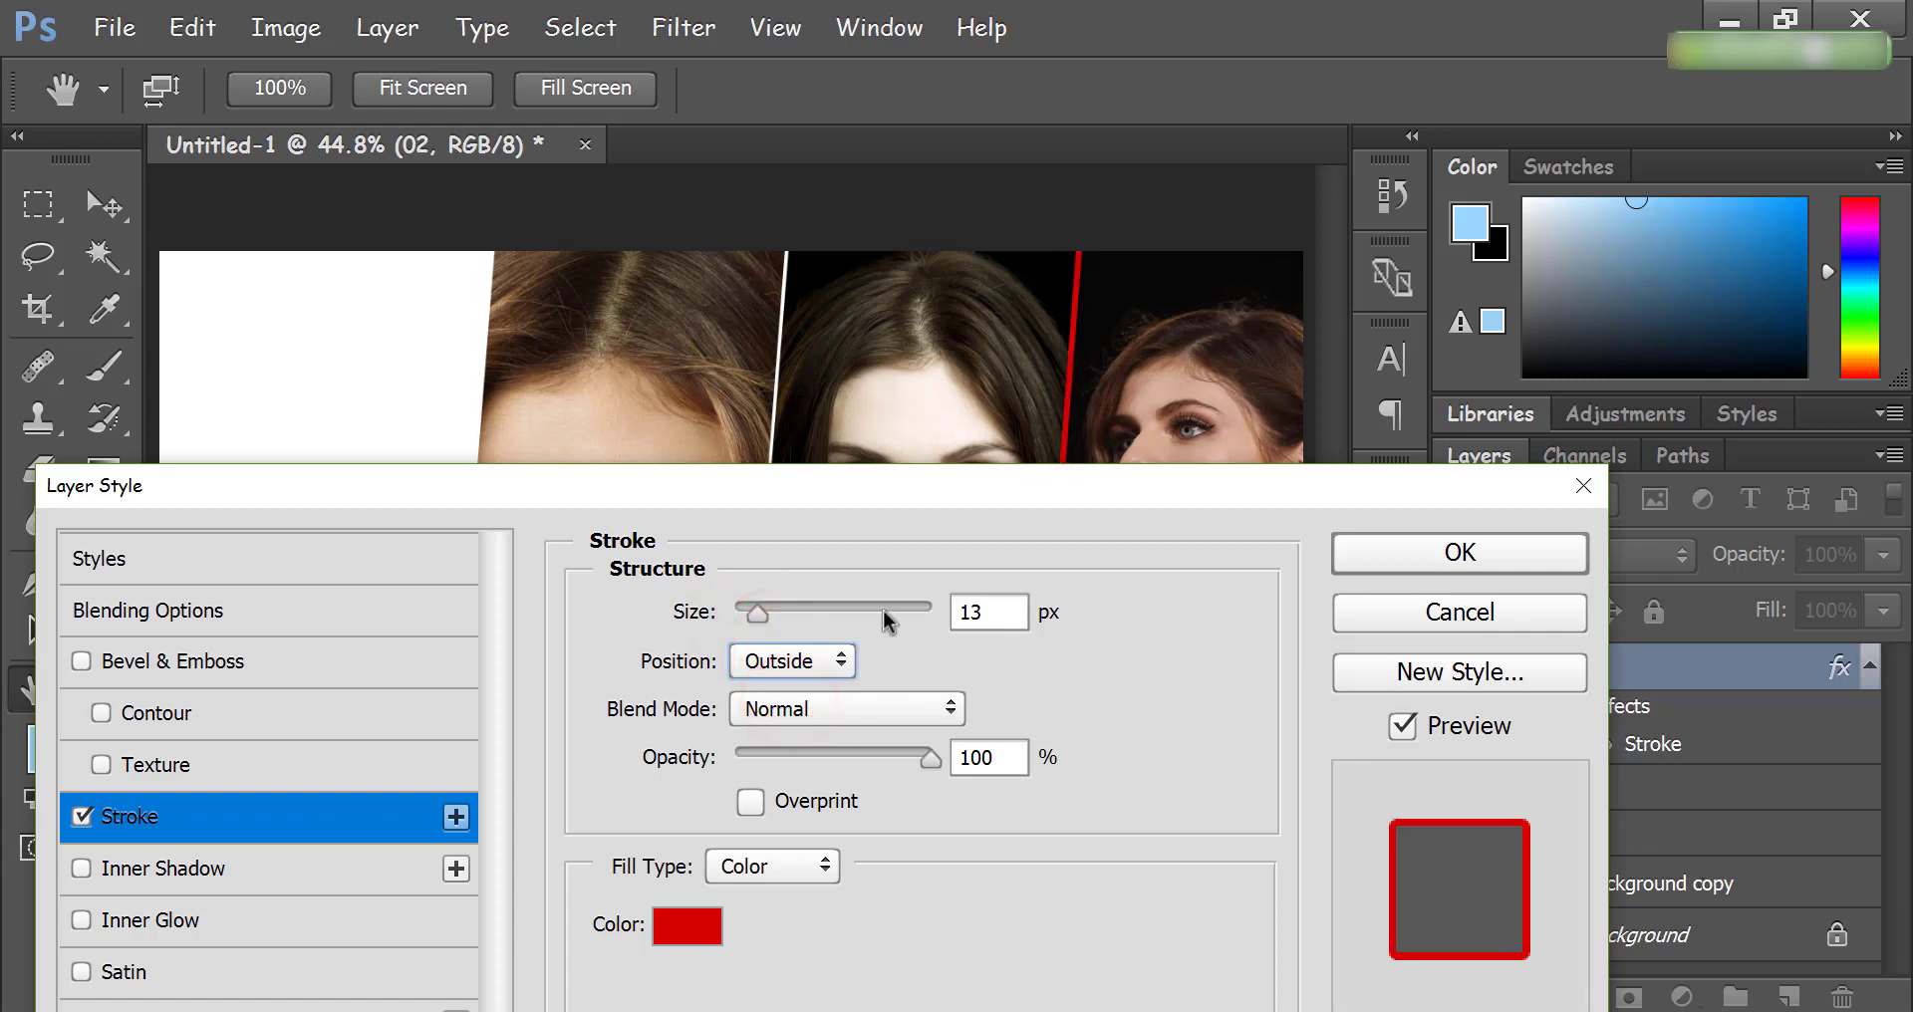
drag(759, 615, 763, 614)
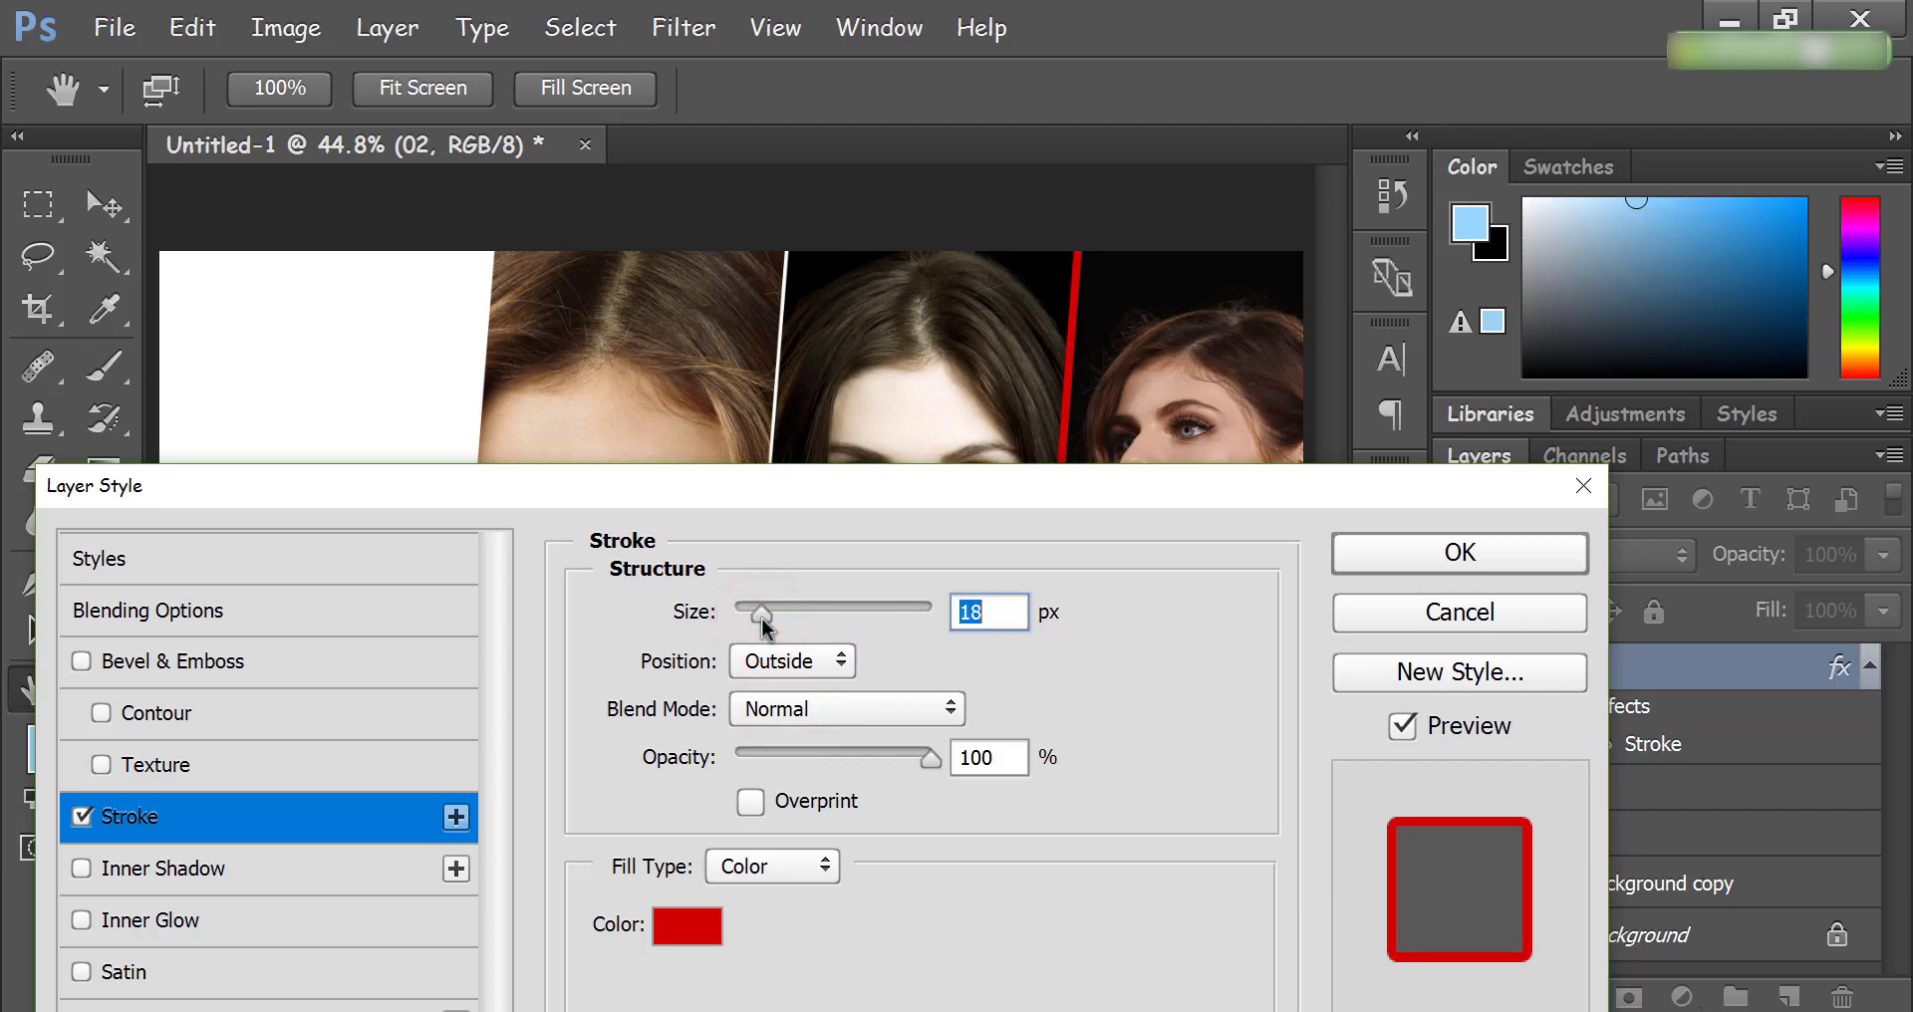
click(1419, 556)
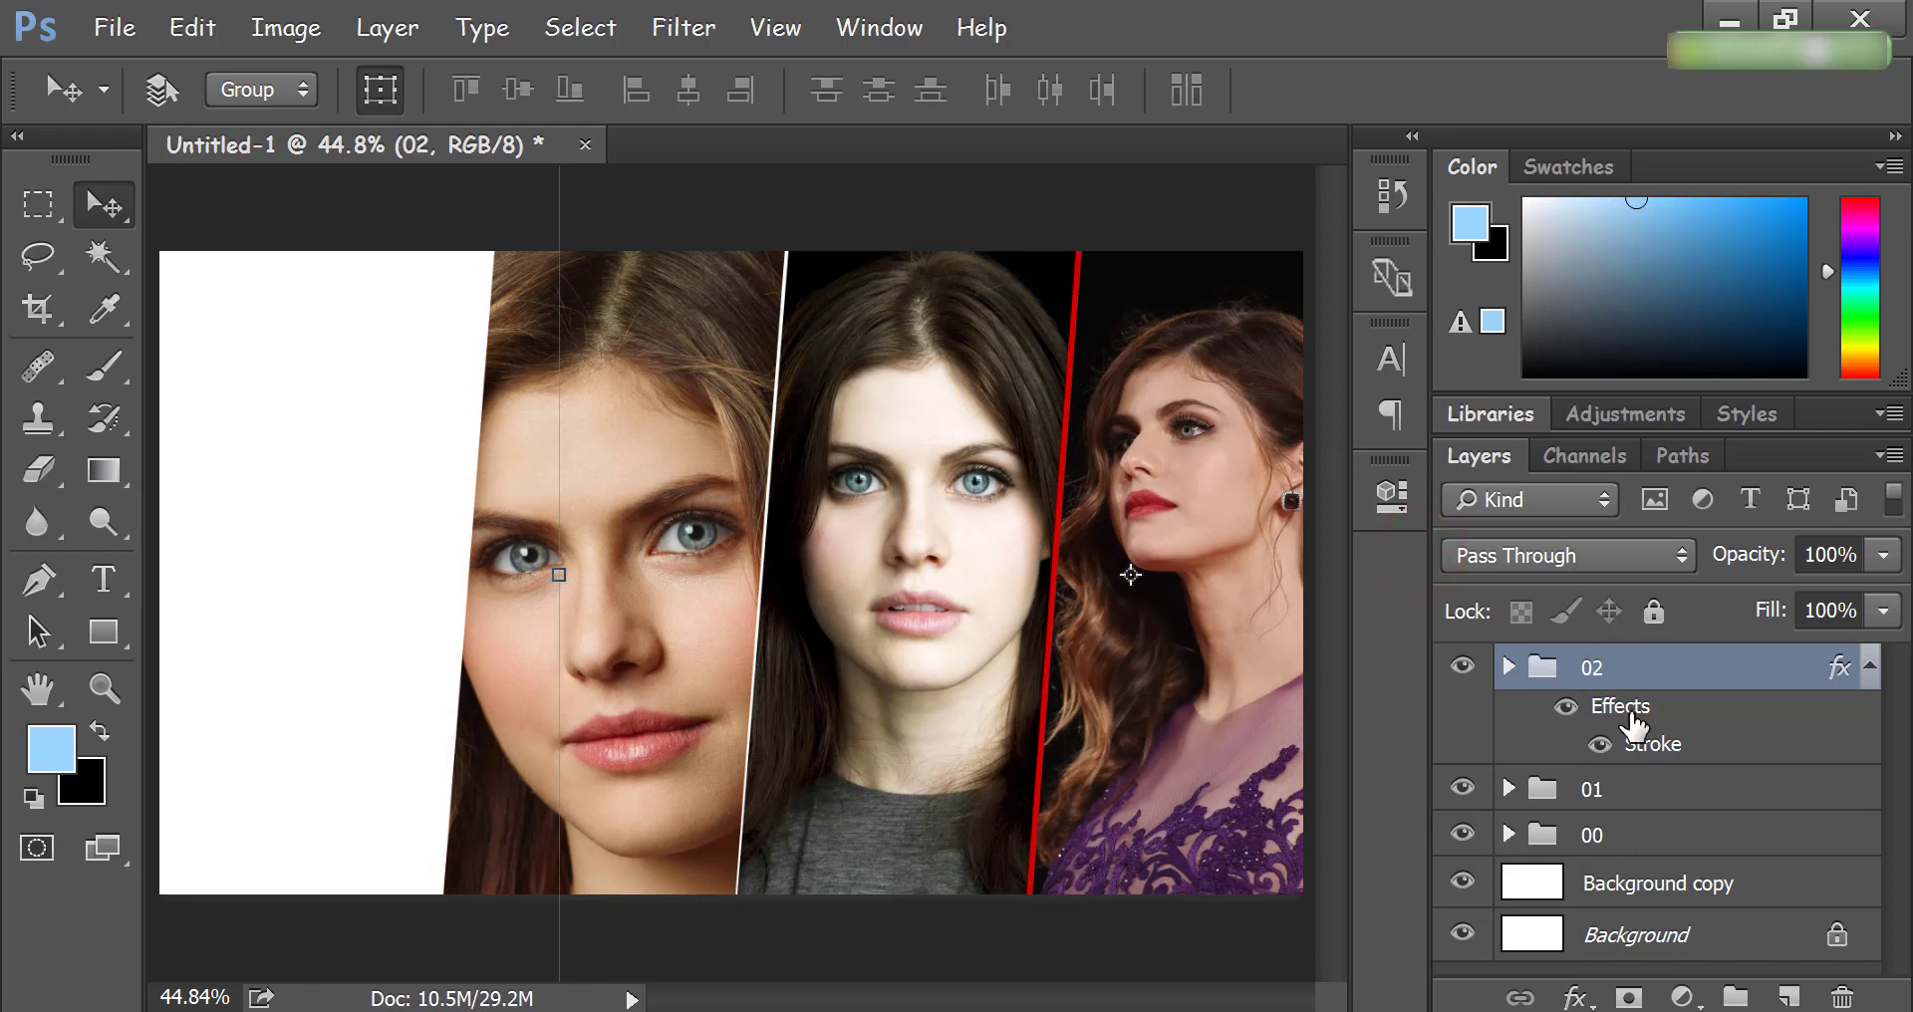
click(1867, 674)
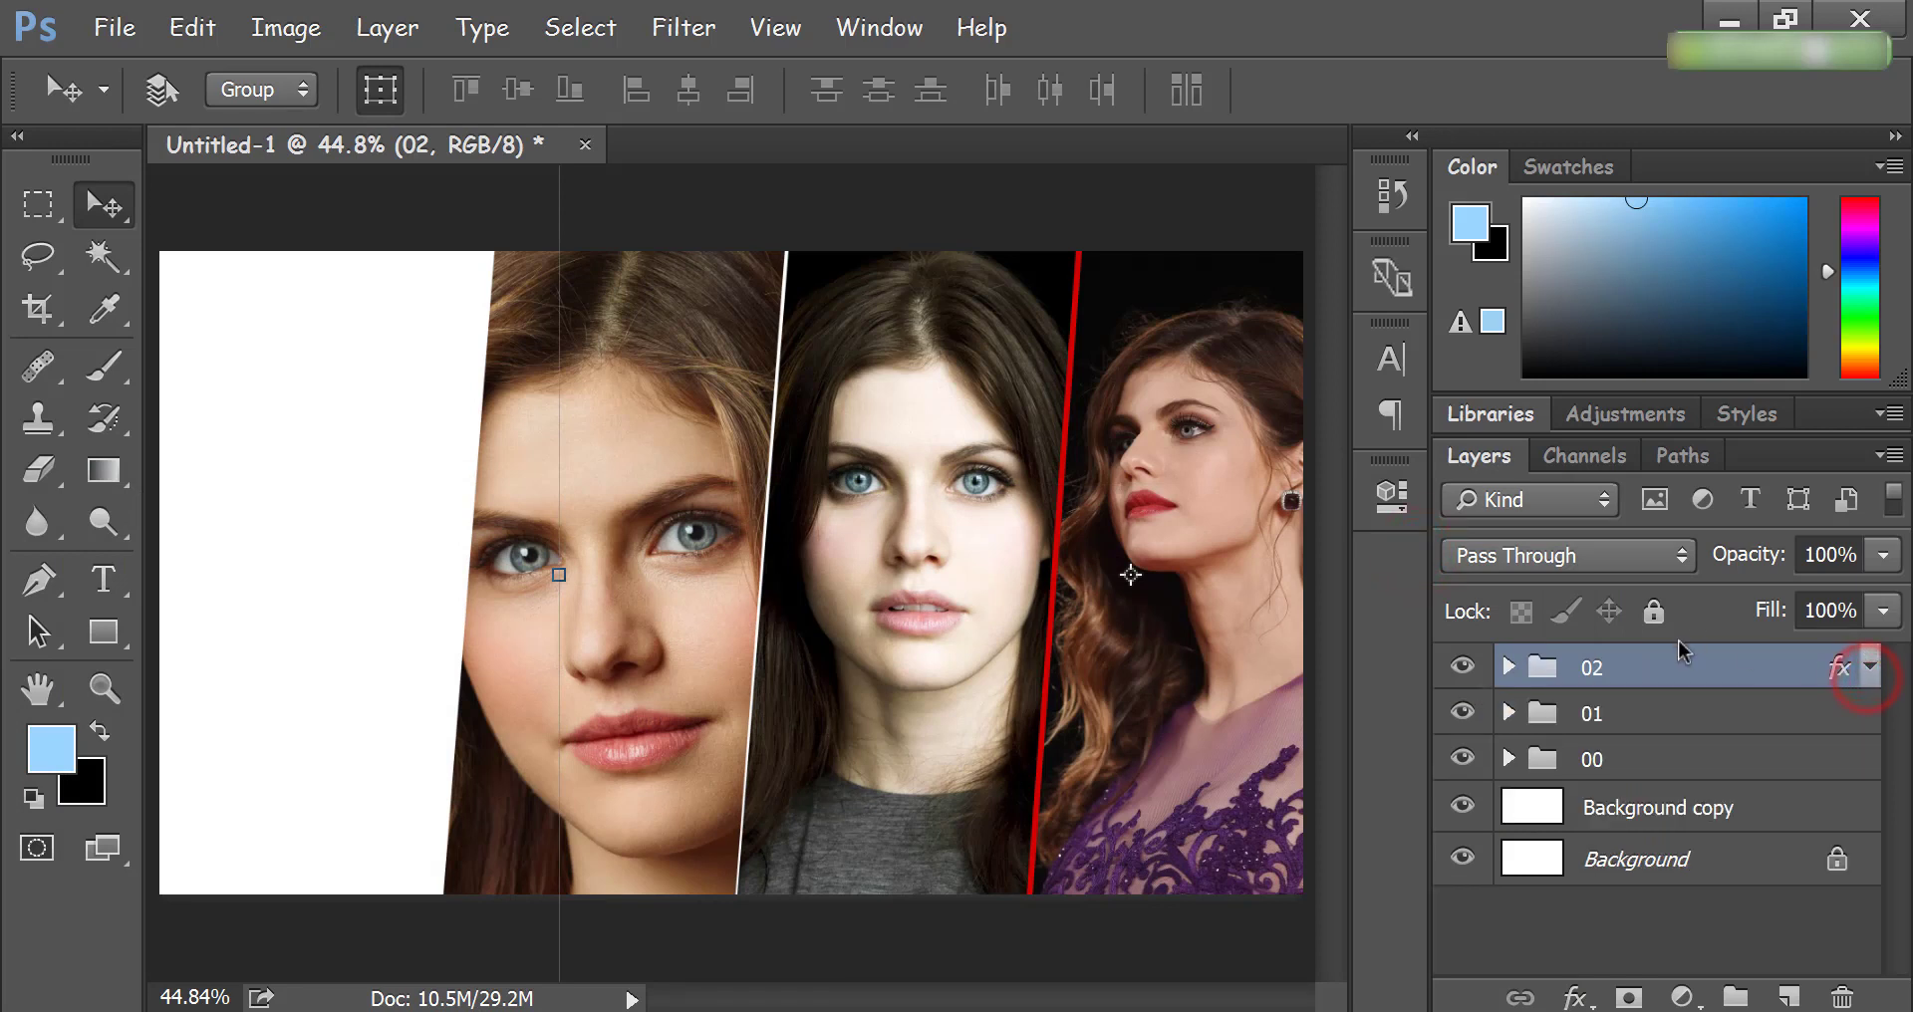
Step: Add the red 13 px Outside stroke to group 01 via Blending Options
click(1624, 725)
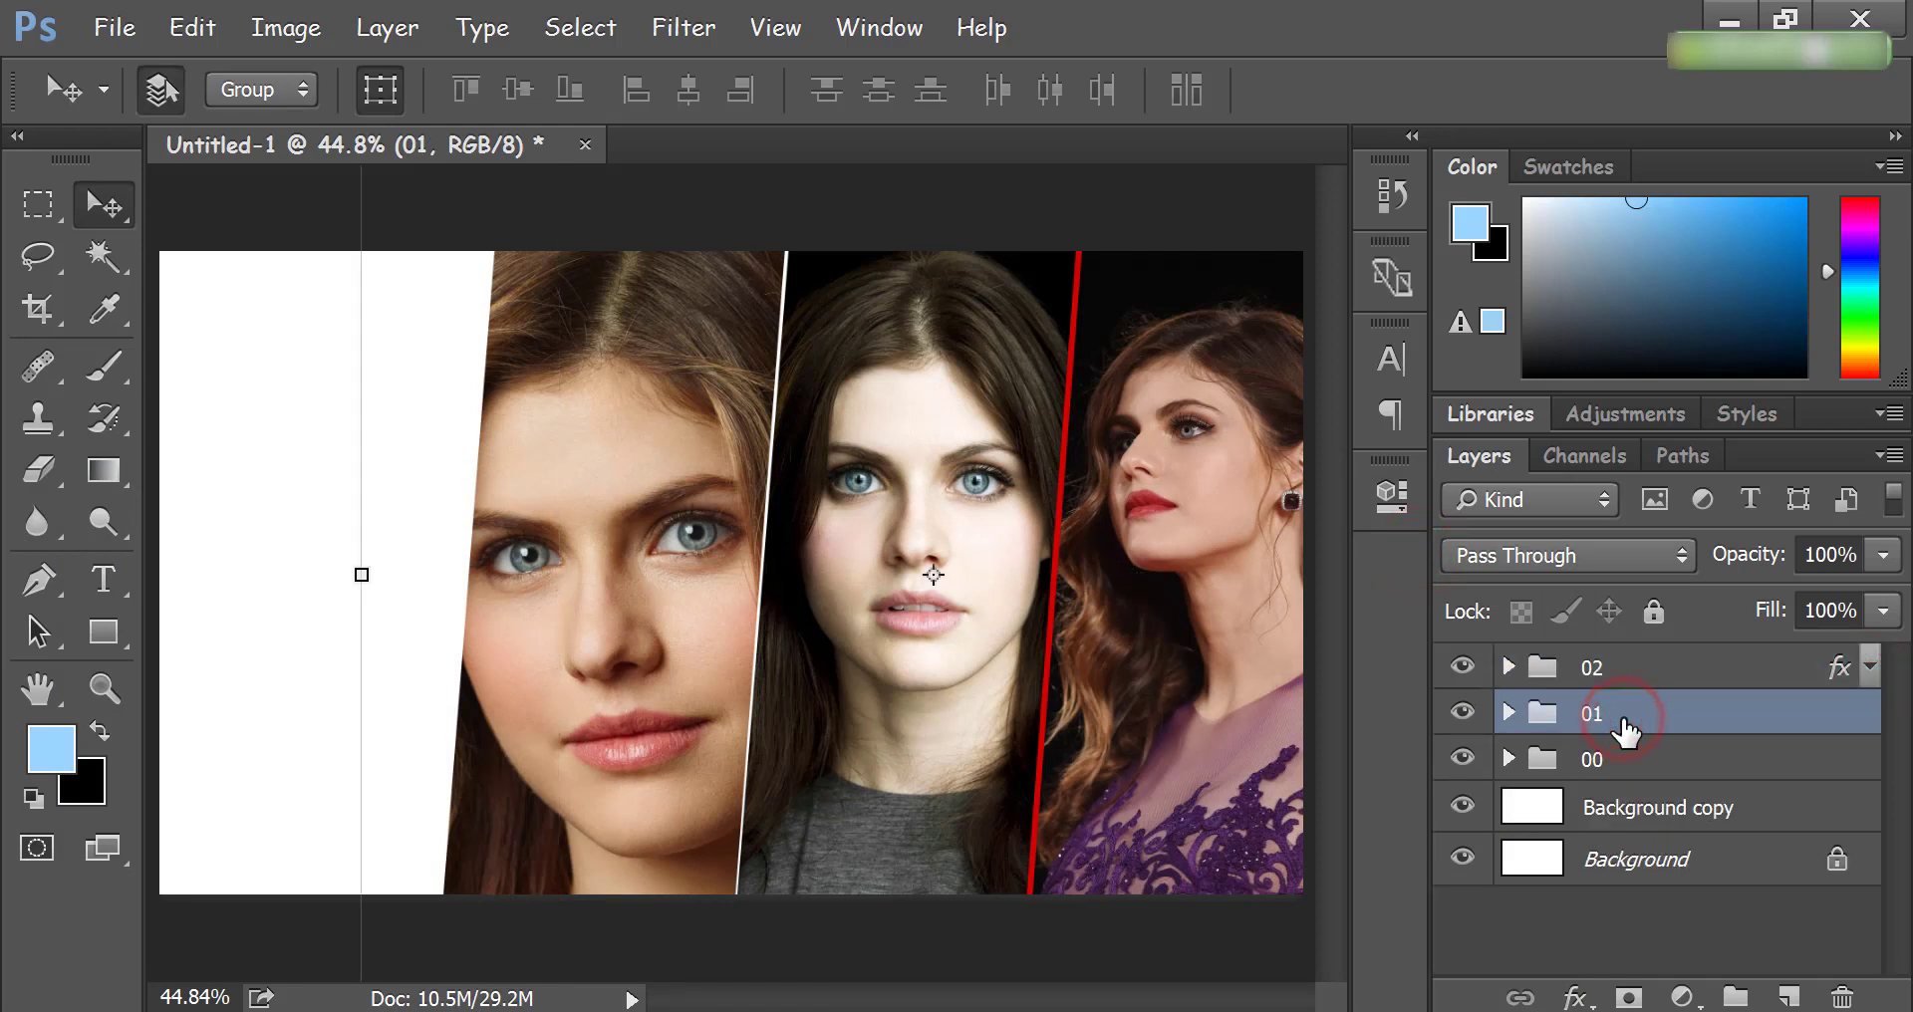
click(1510, 711)
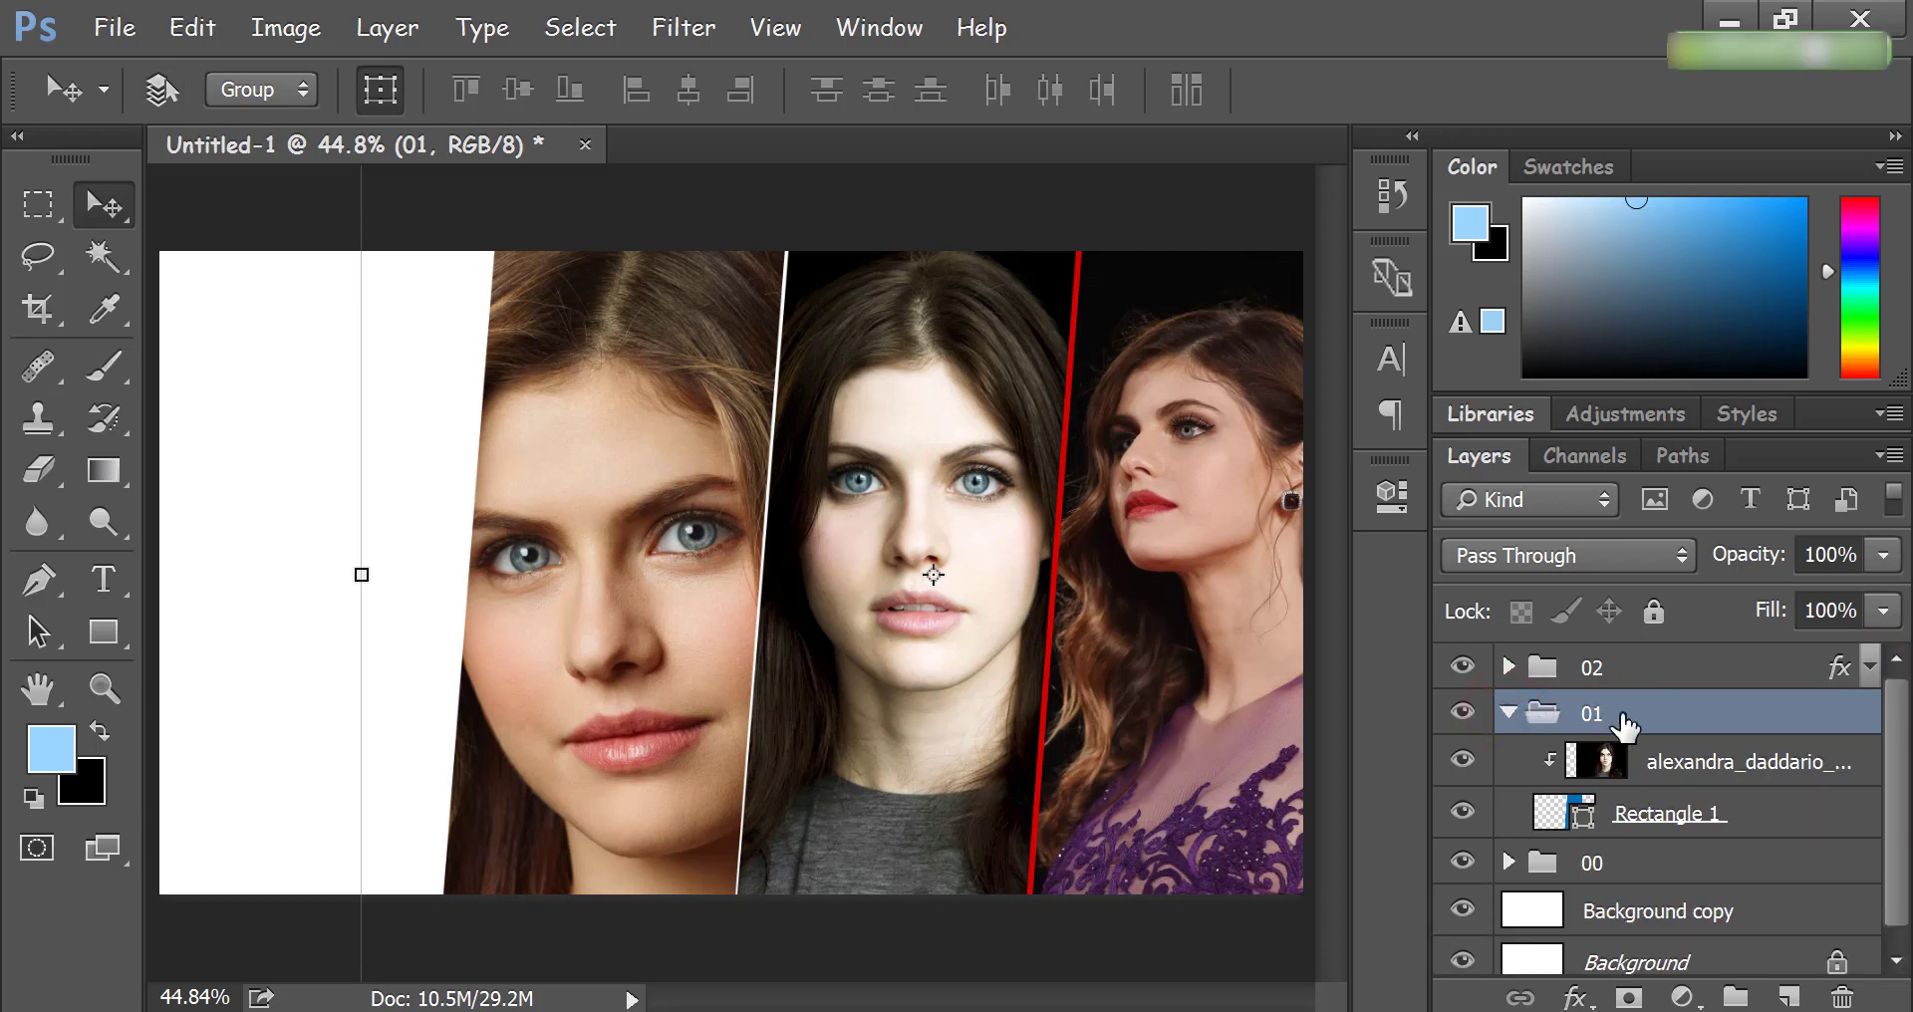
right_click(1839, 666)
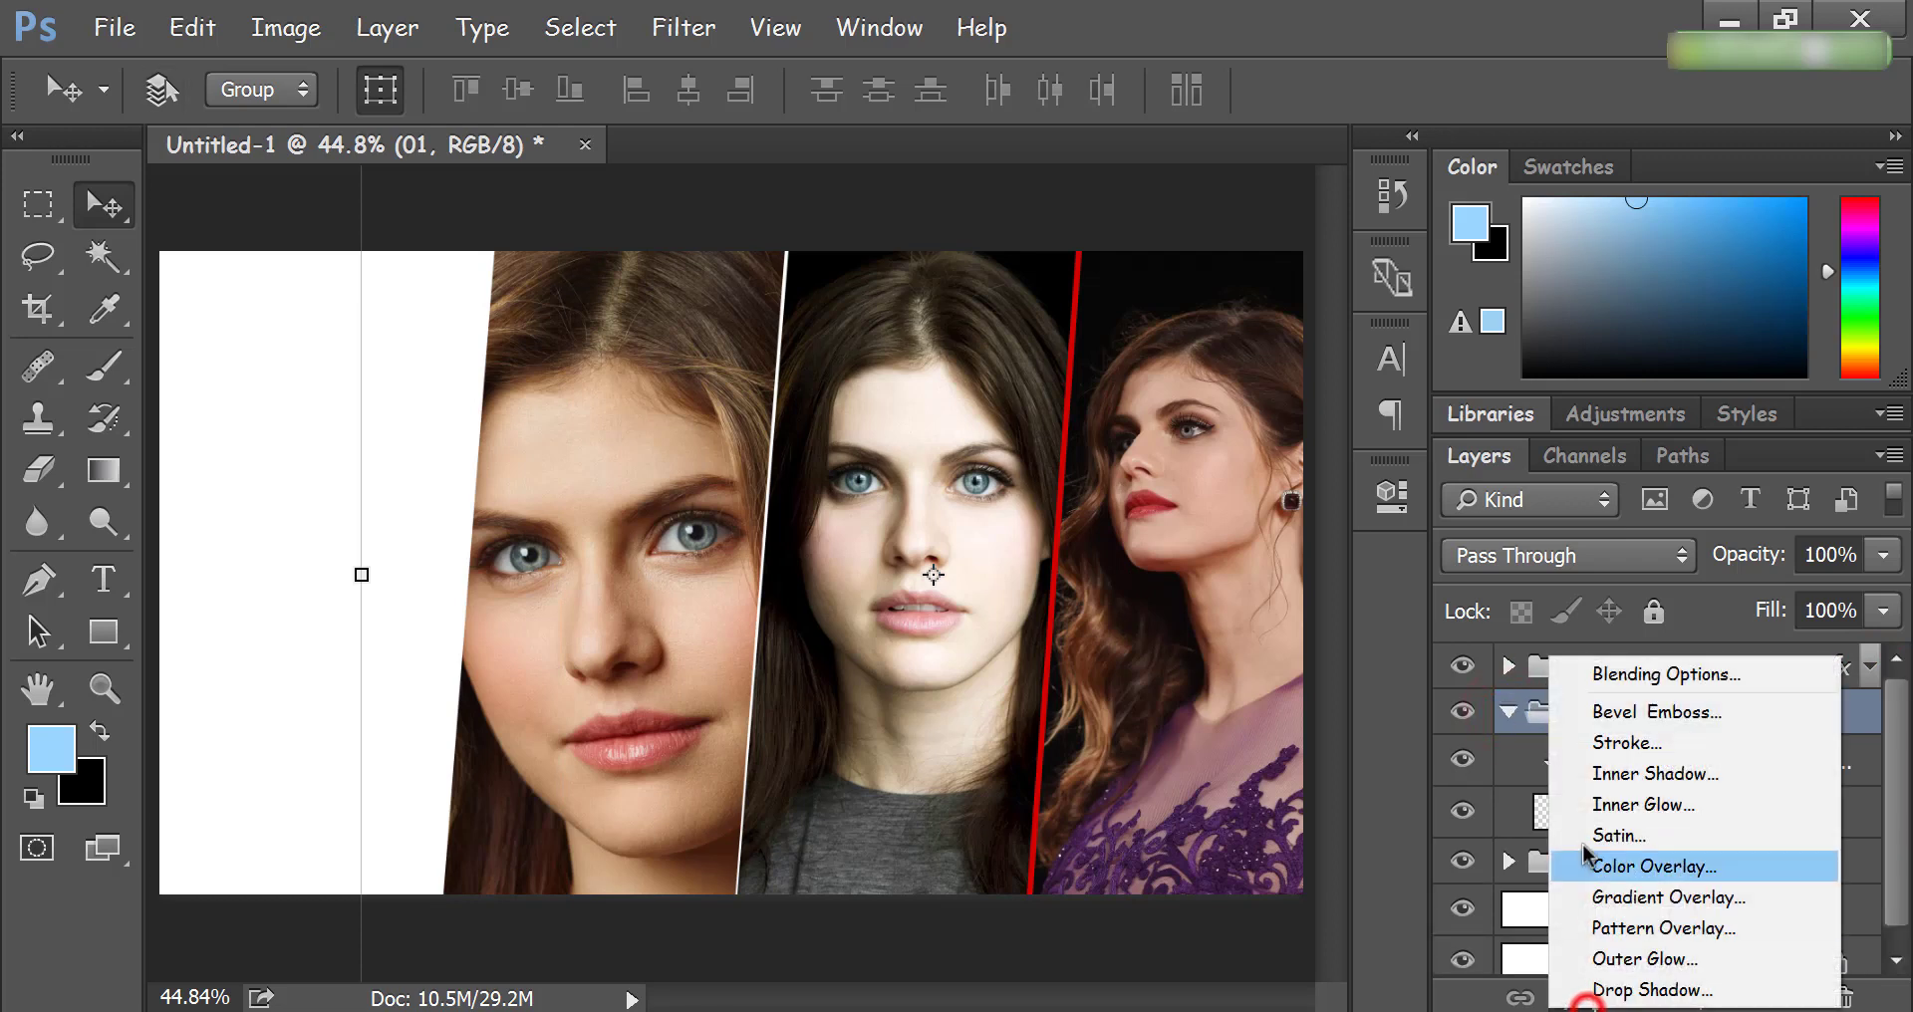
click(1642, 677)
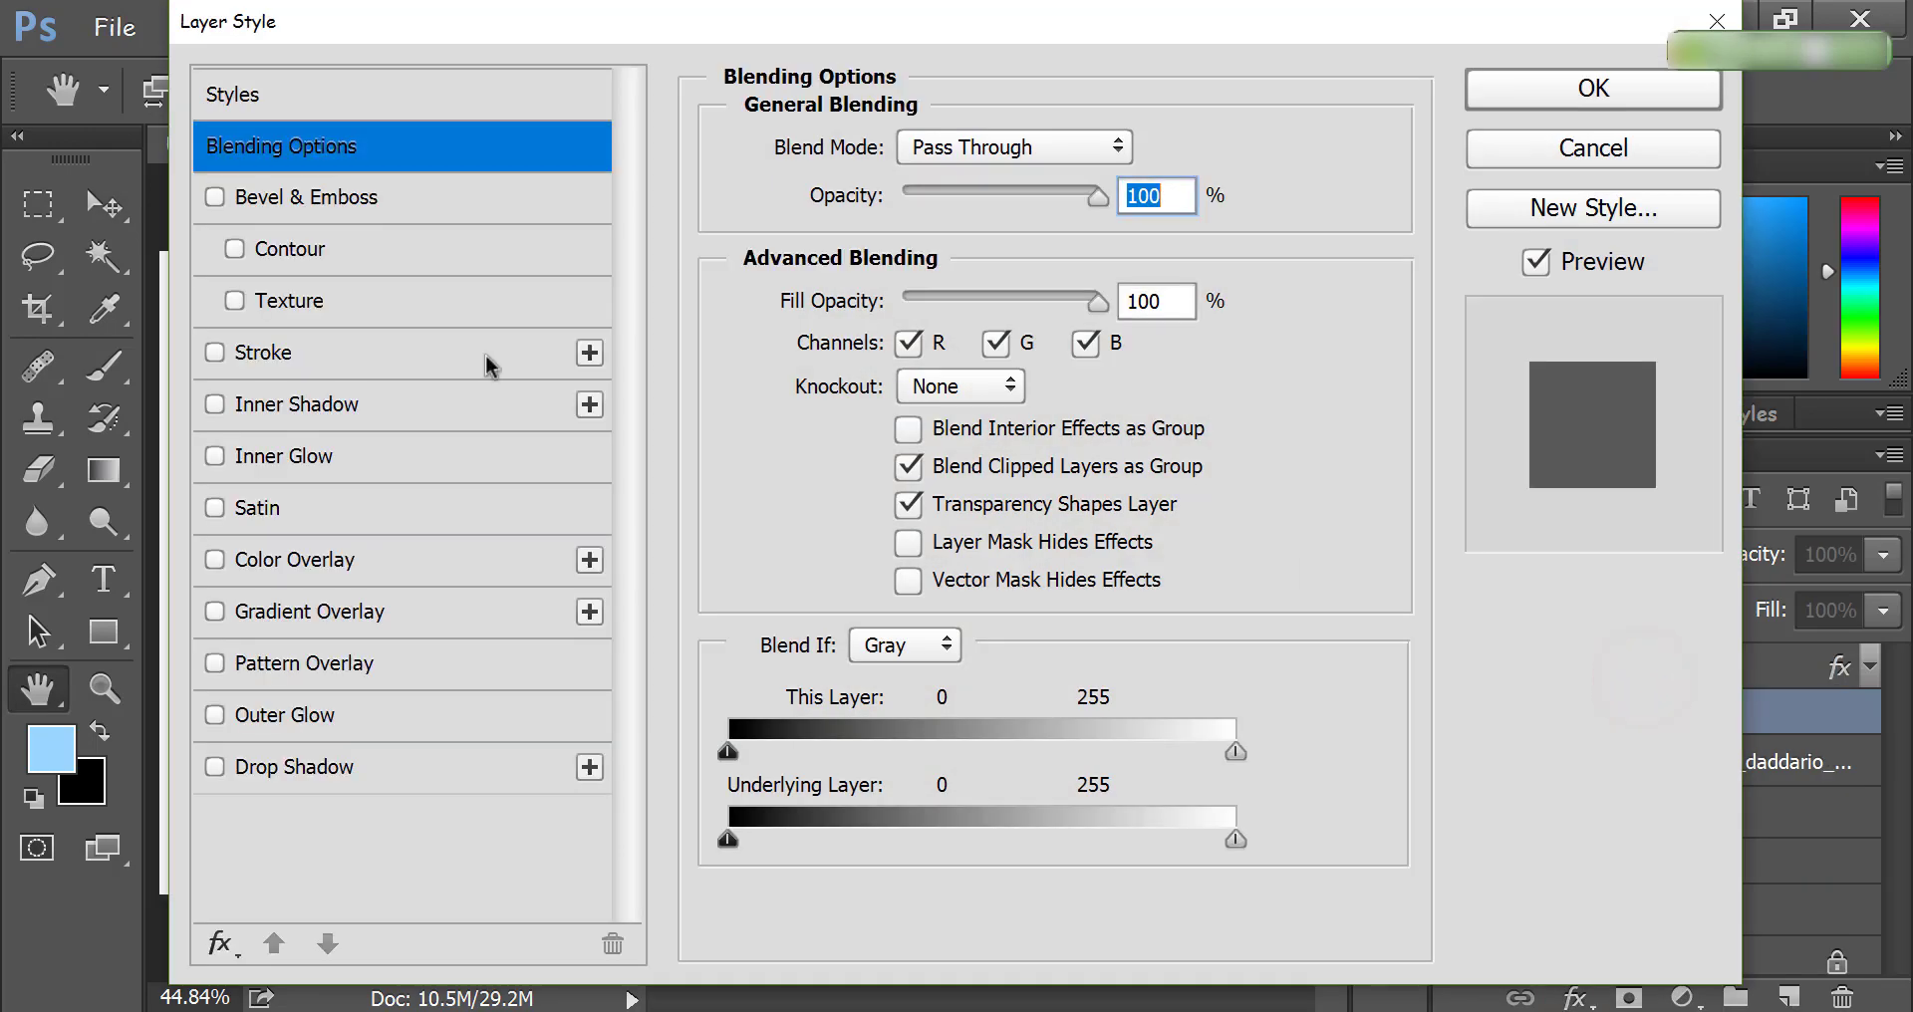
click(255, 360)
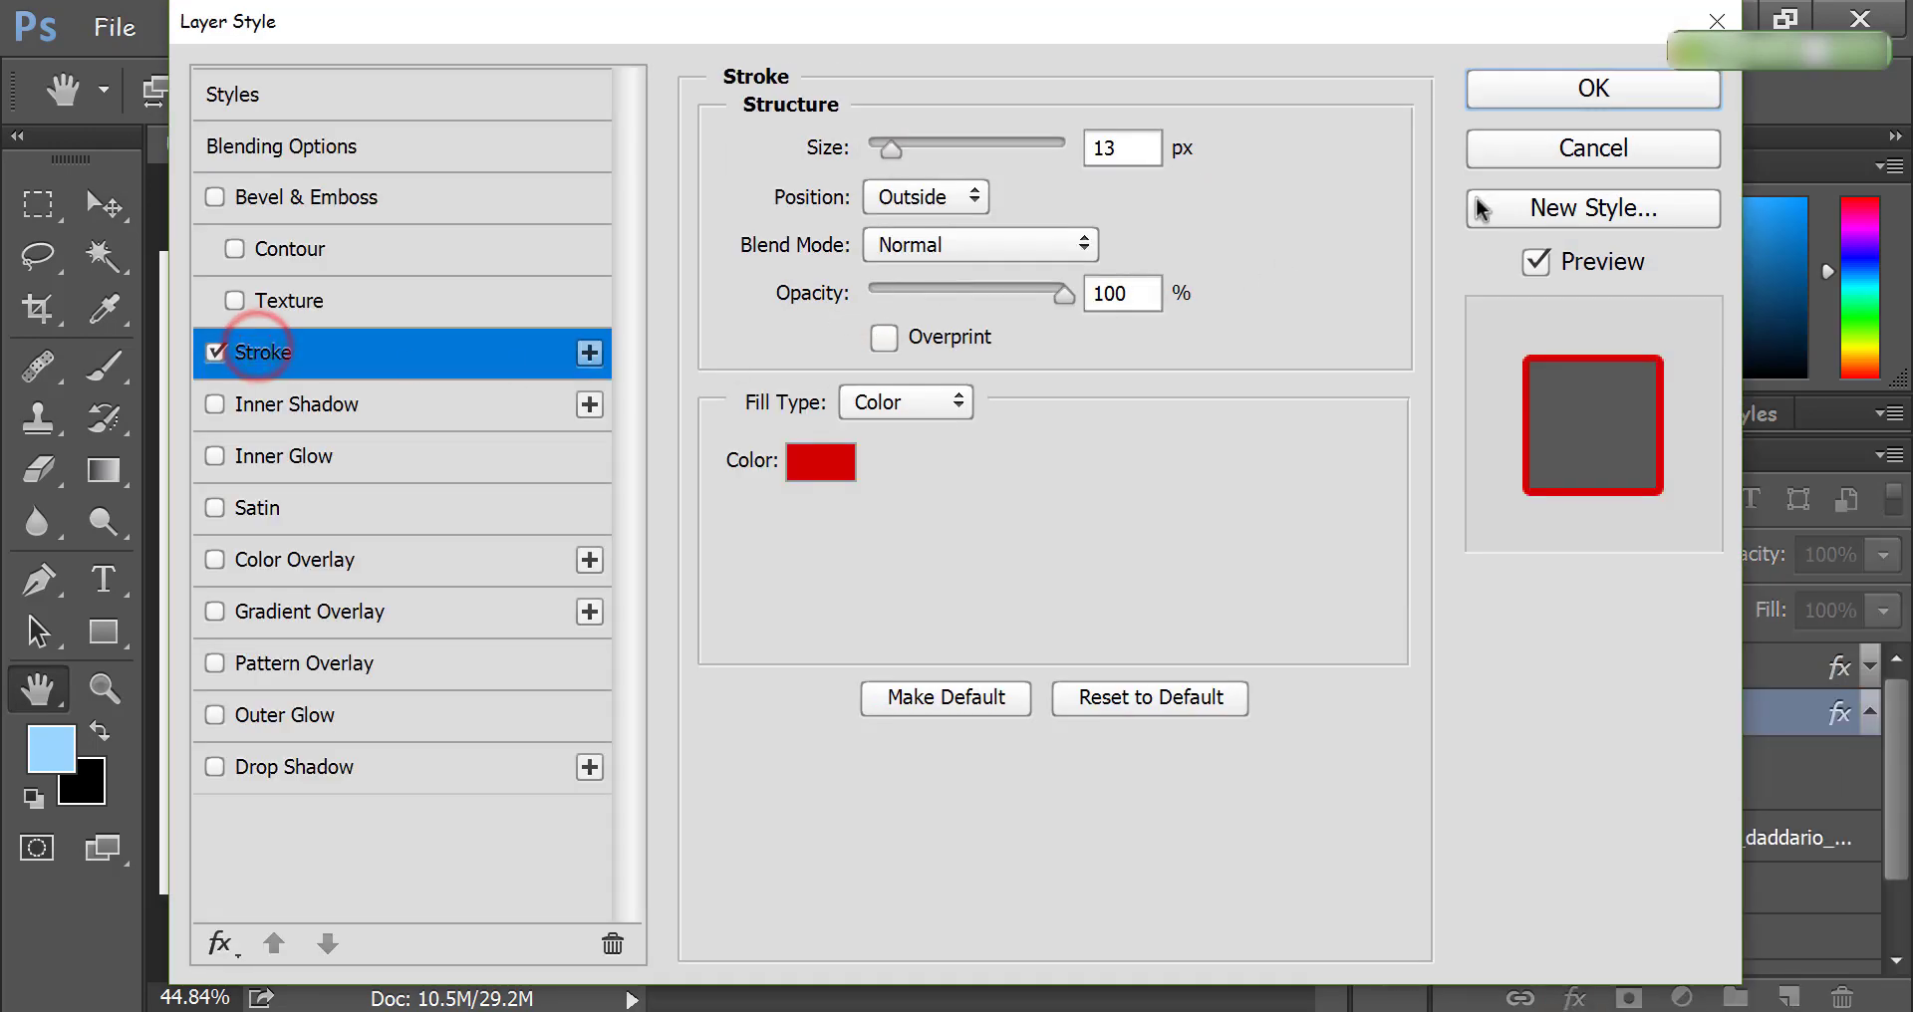
click(1556, 93)
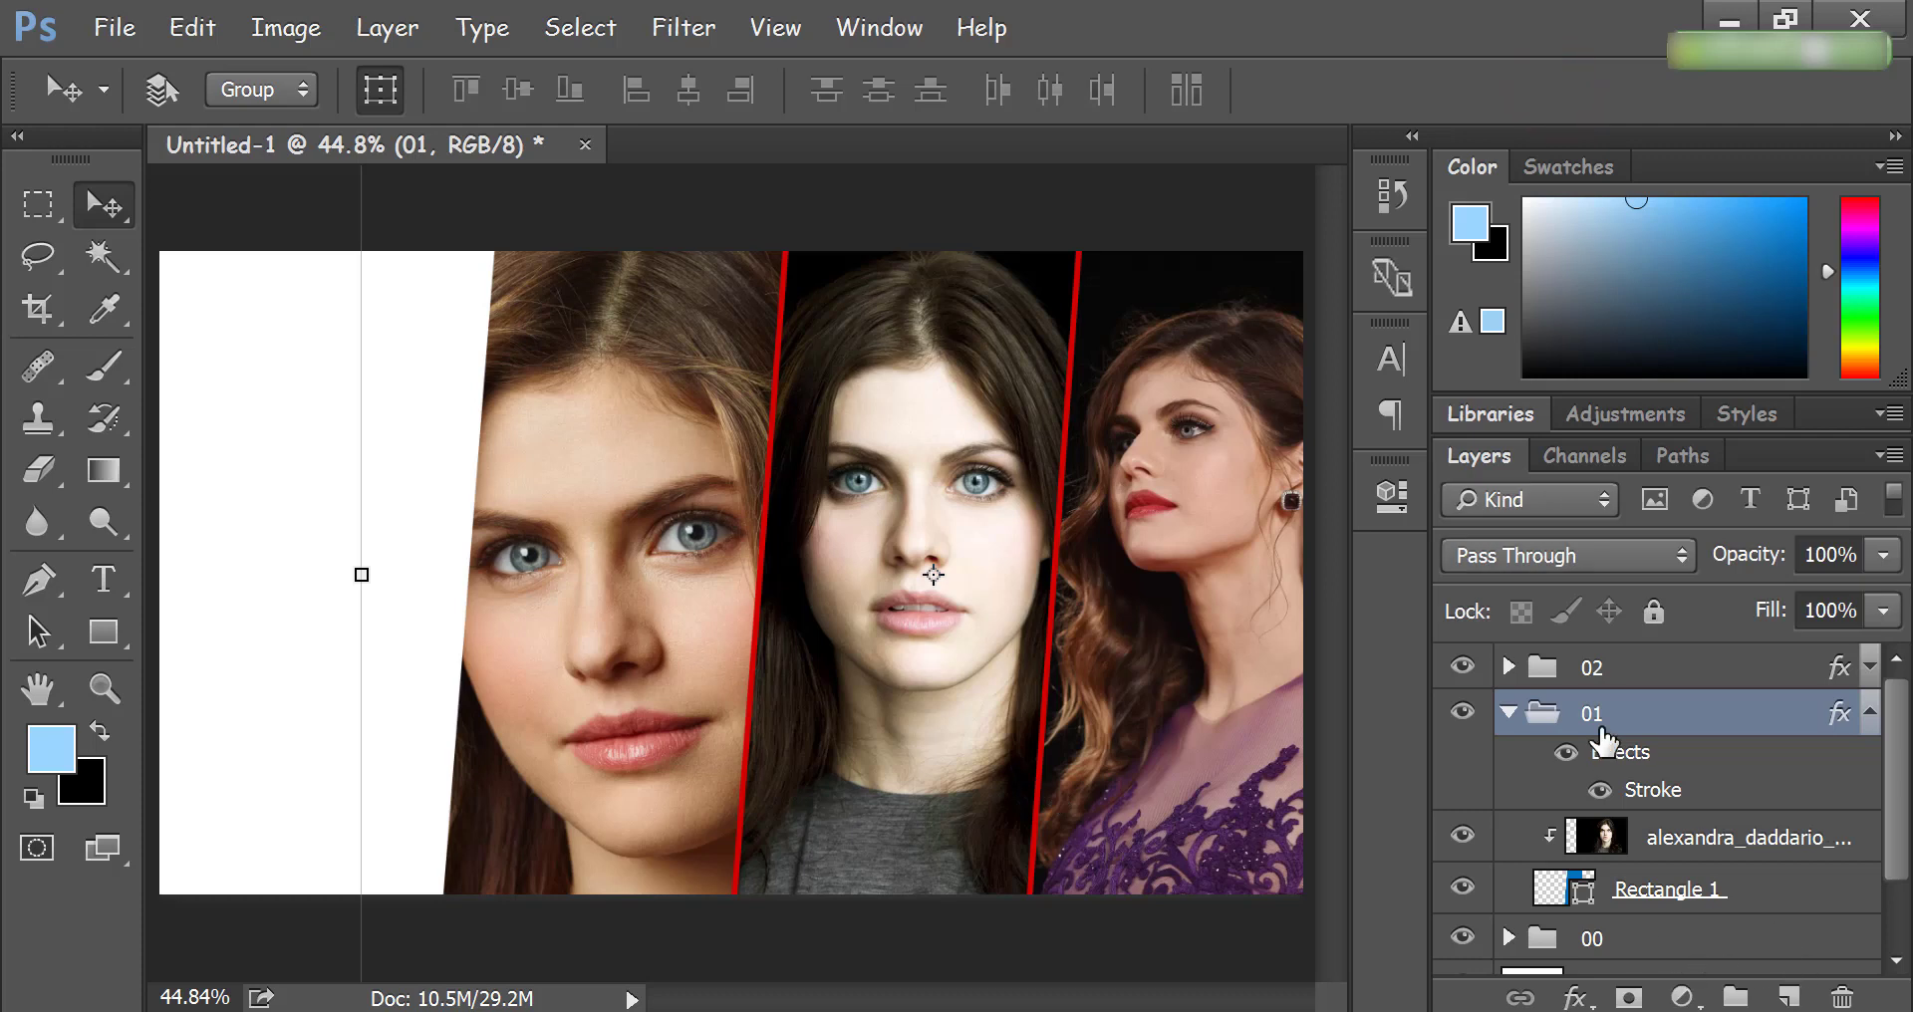
click(1510, 712)
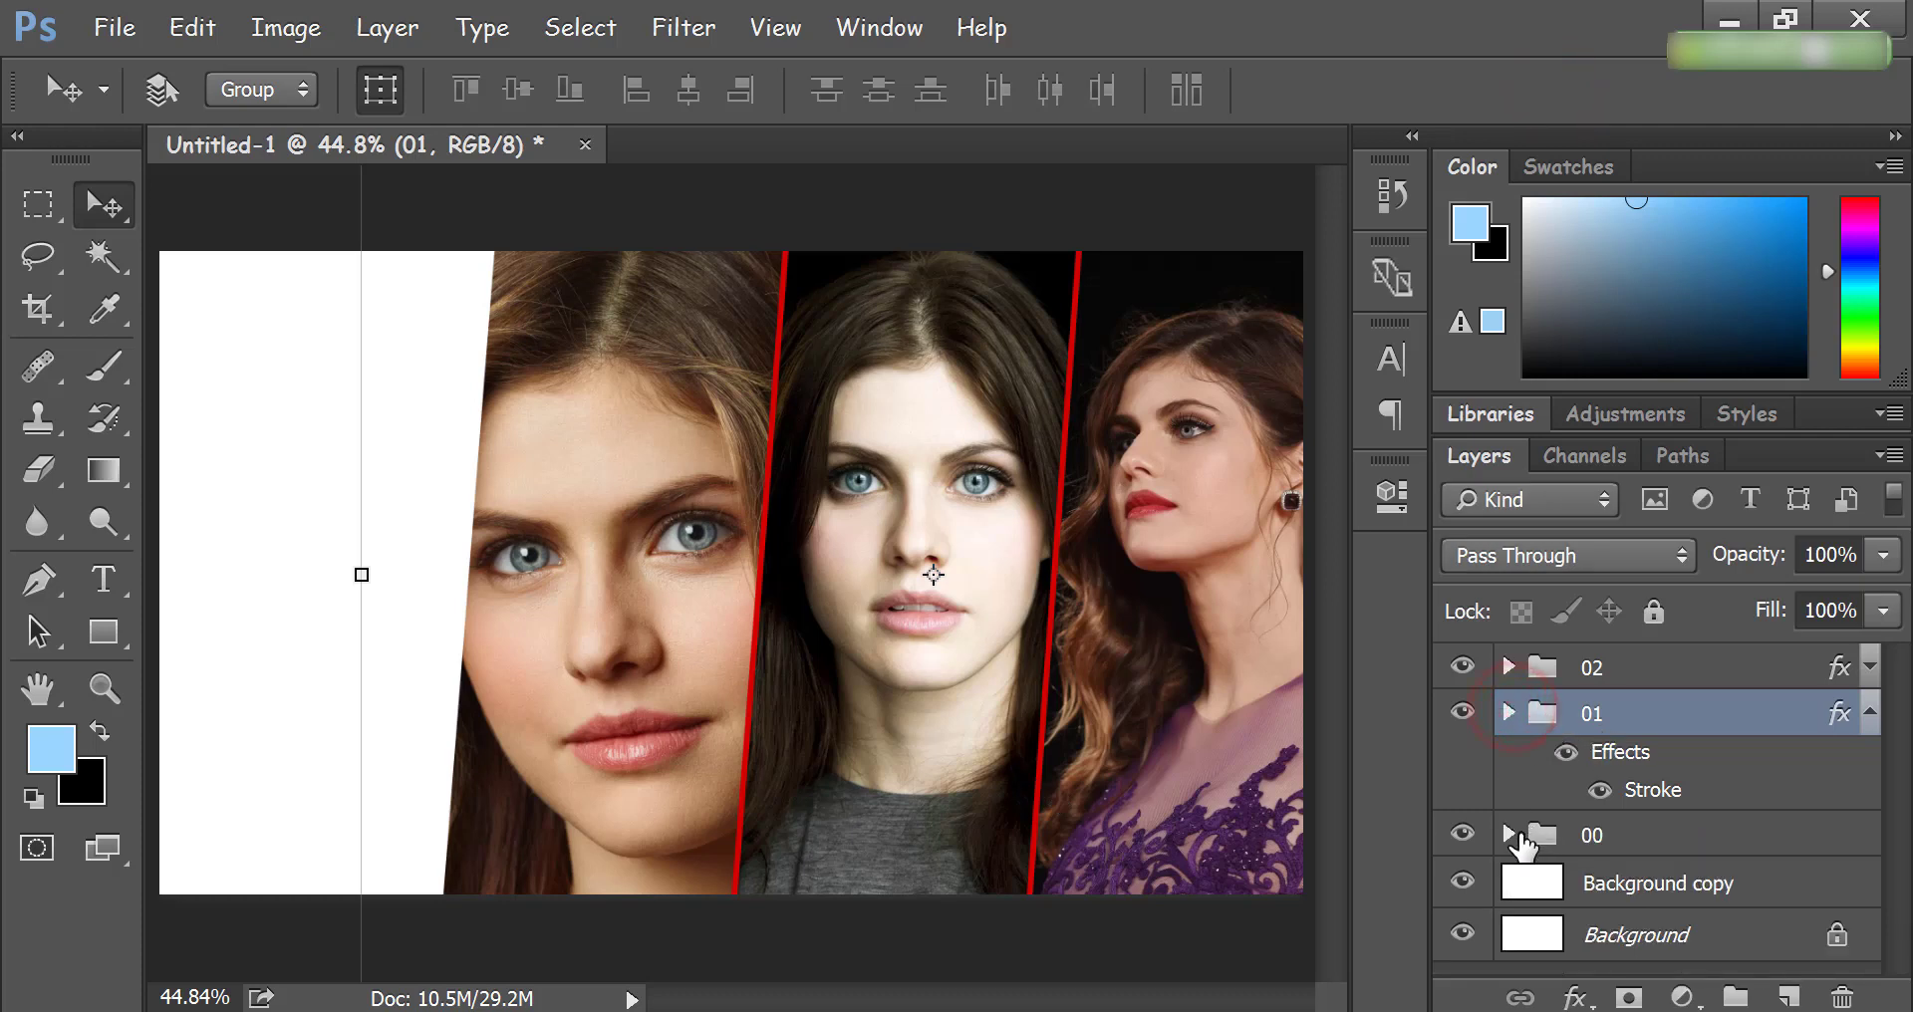
Step: Add the same red stroke to group 00 via Blending Options
click(1513, 835)
click(1599, 836)
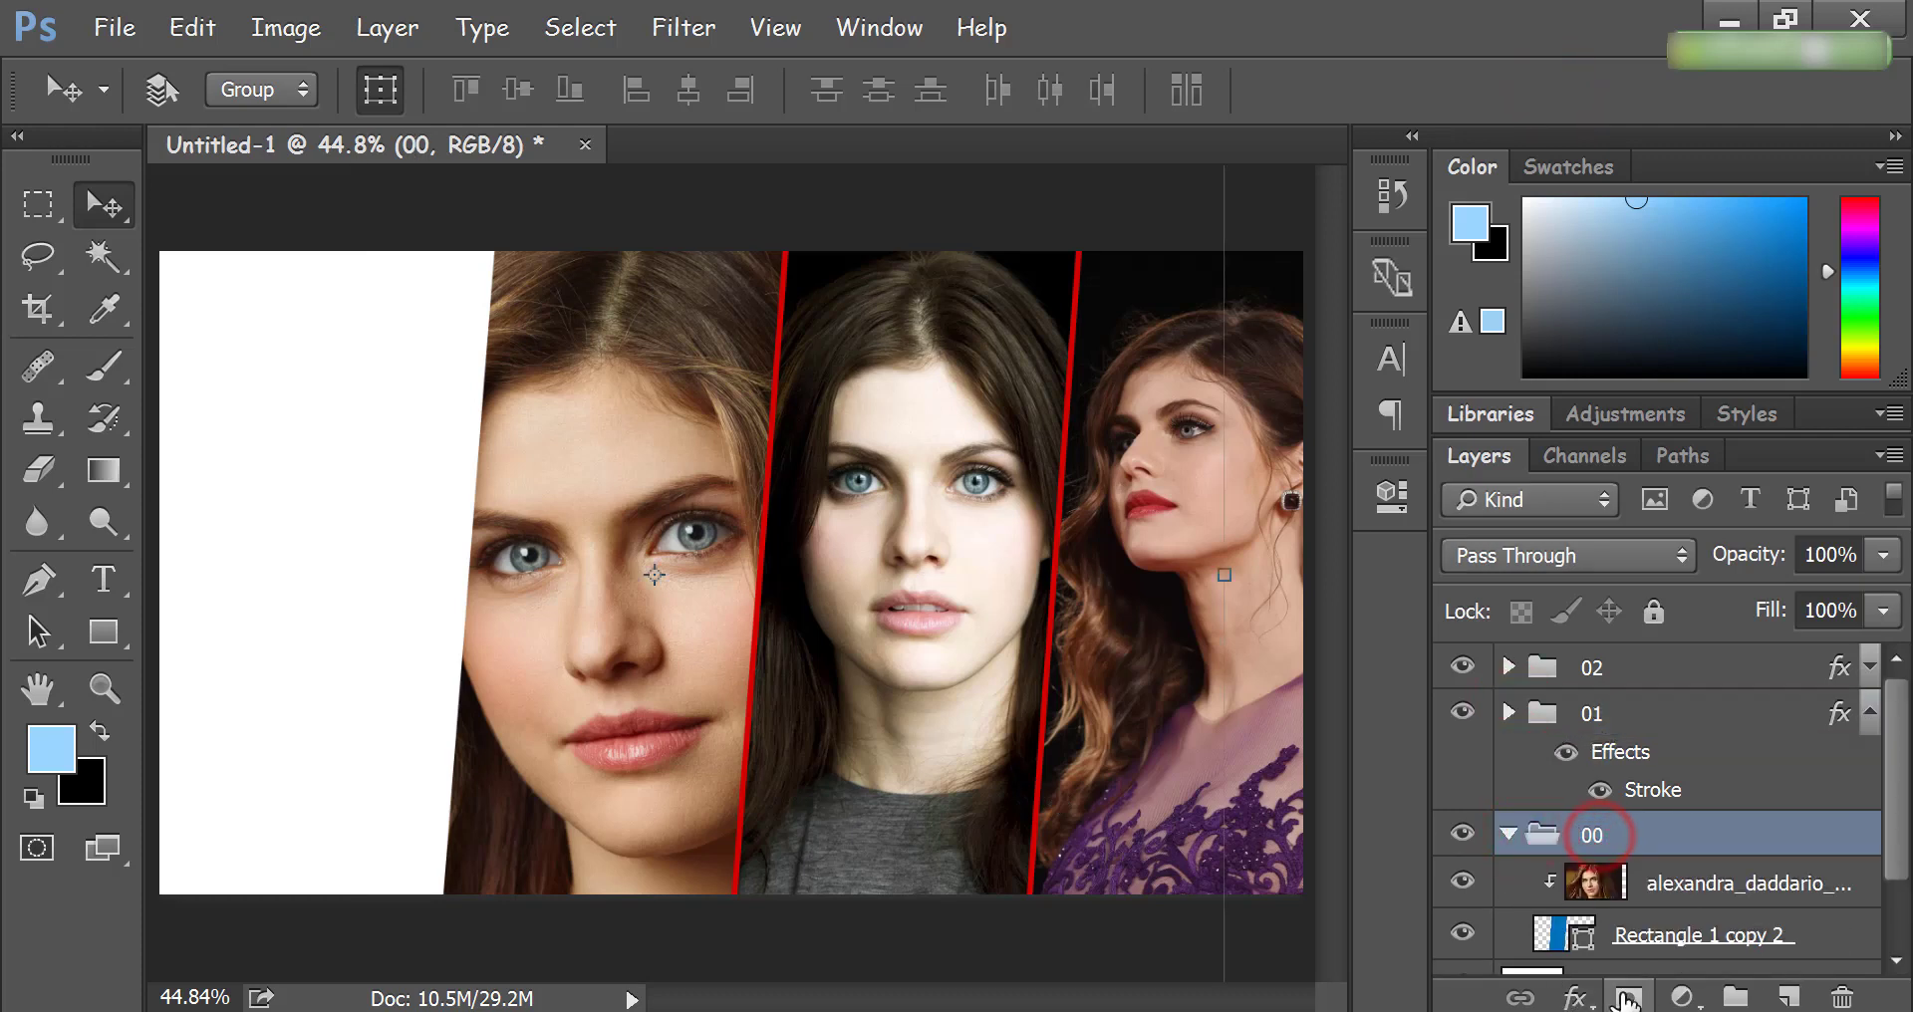
click(1582, 996)
click(1659, 656)
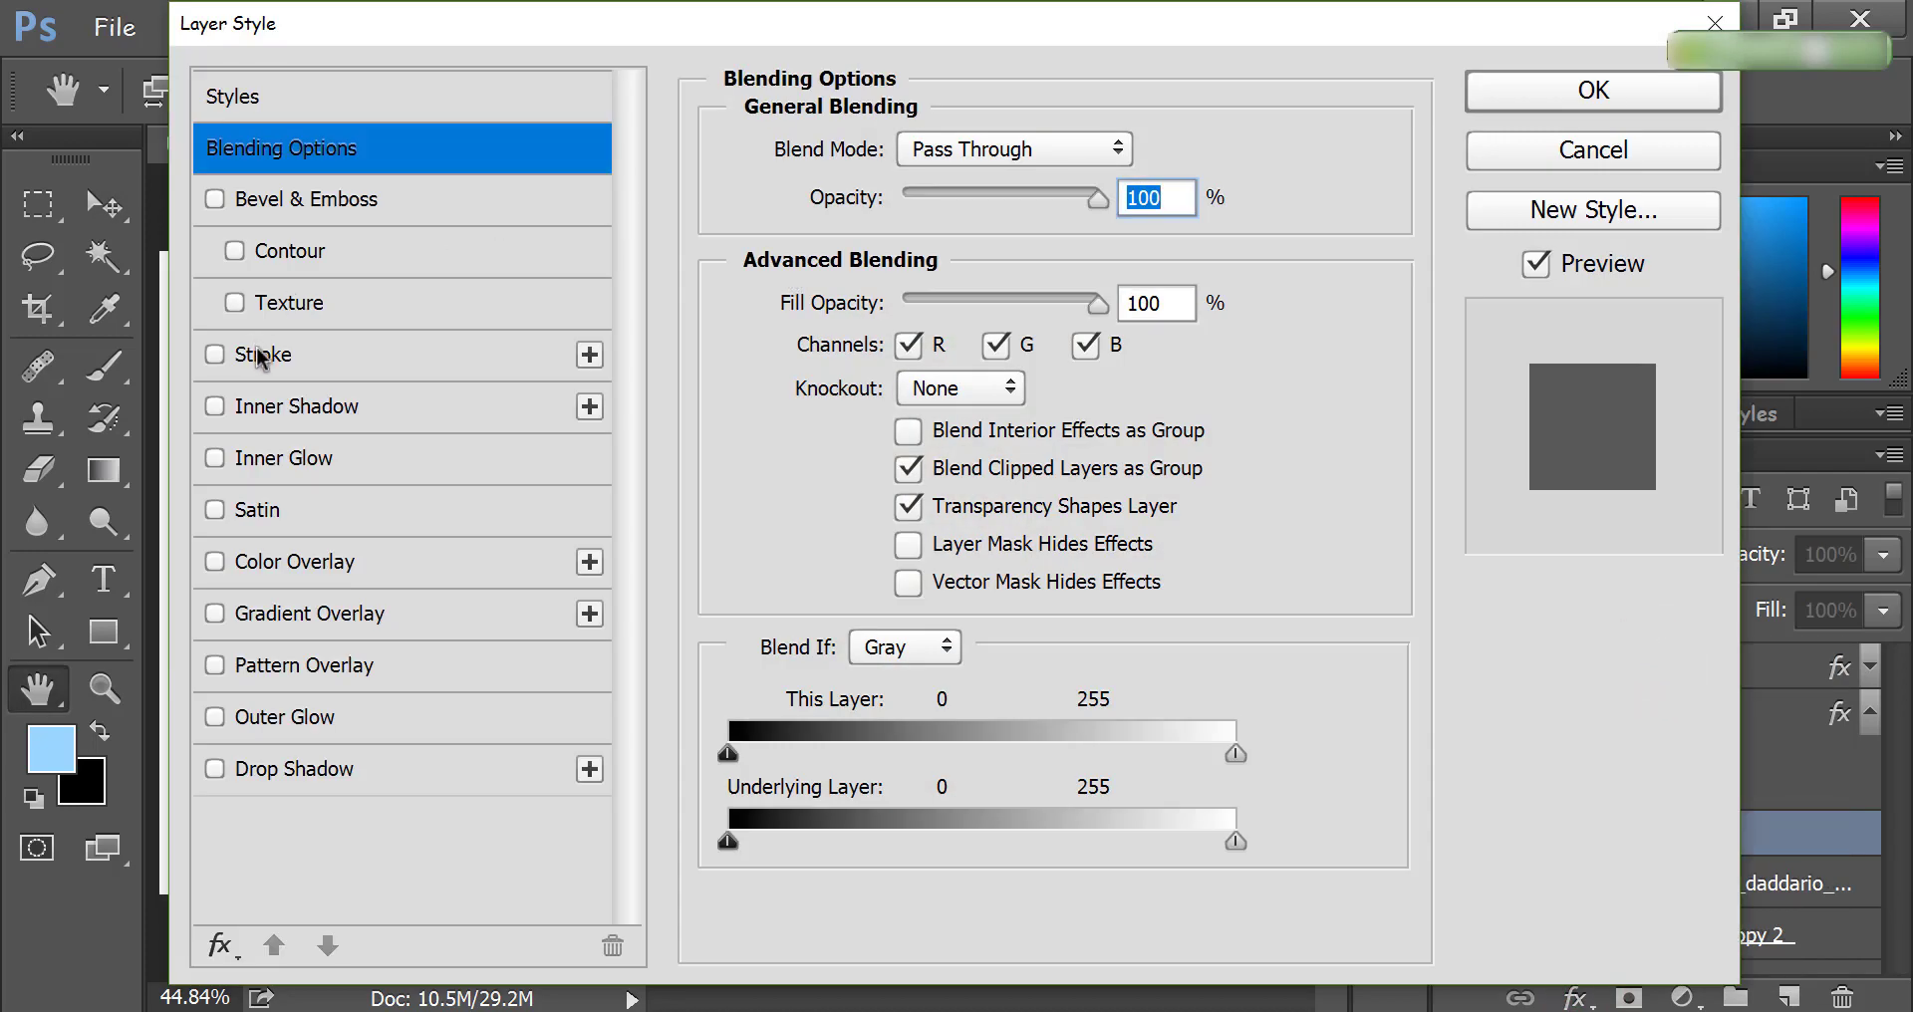
click(261, 355)
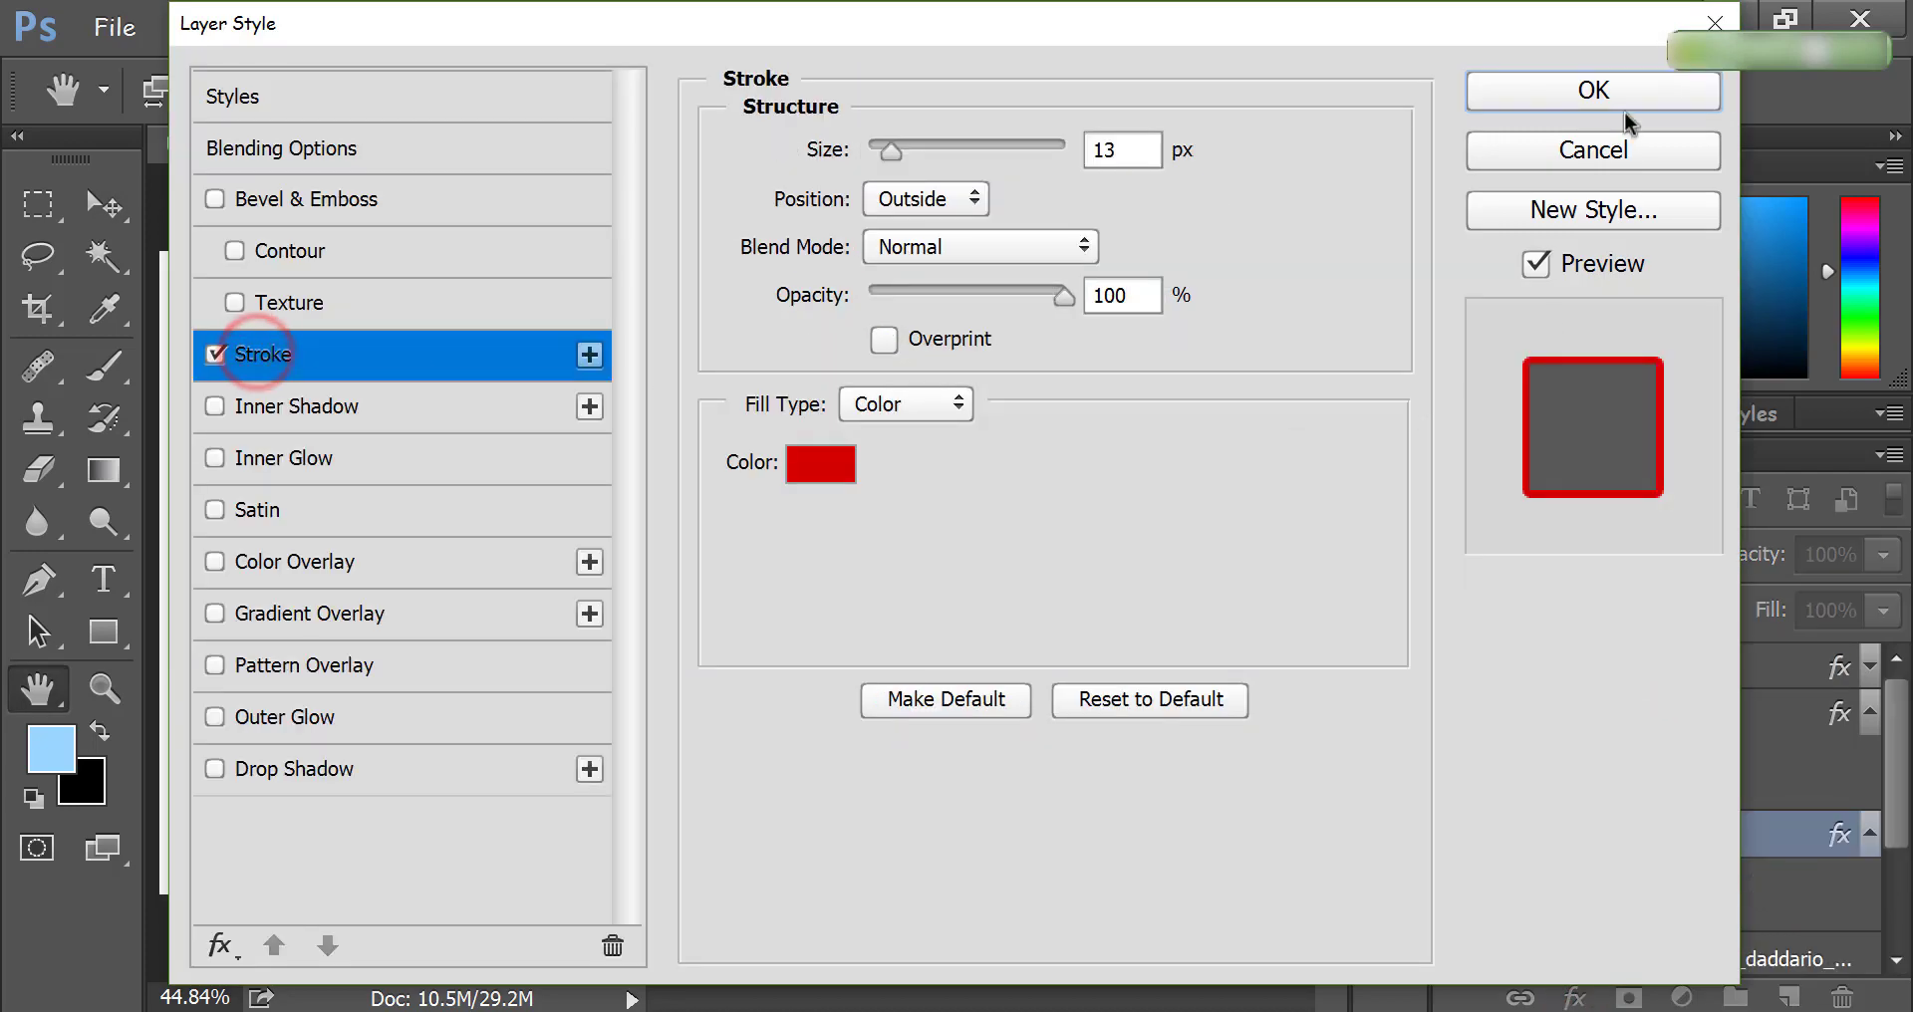
click(1599, 88)
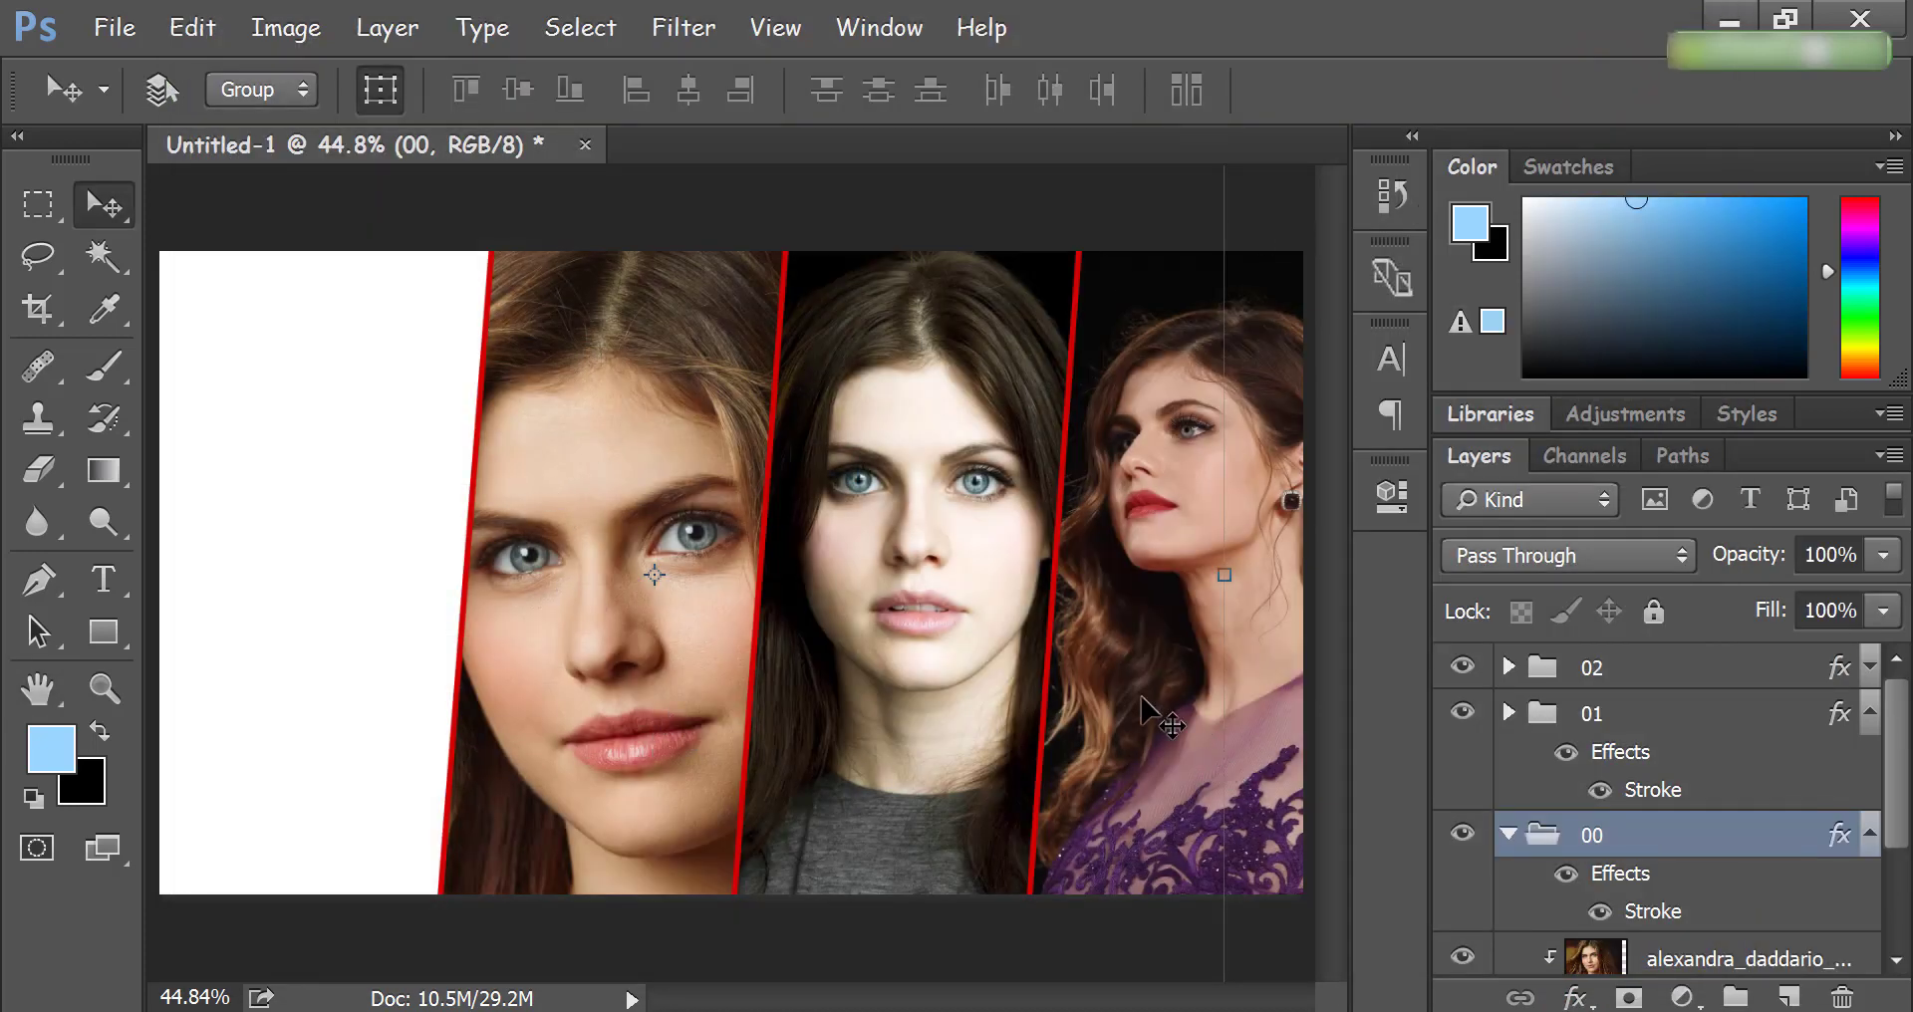
click(1509, 835)
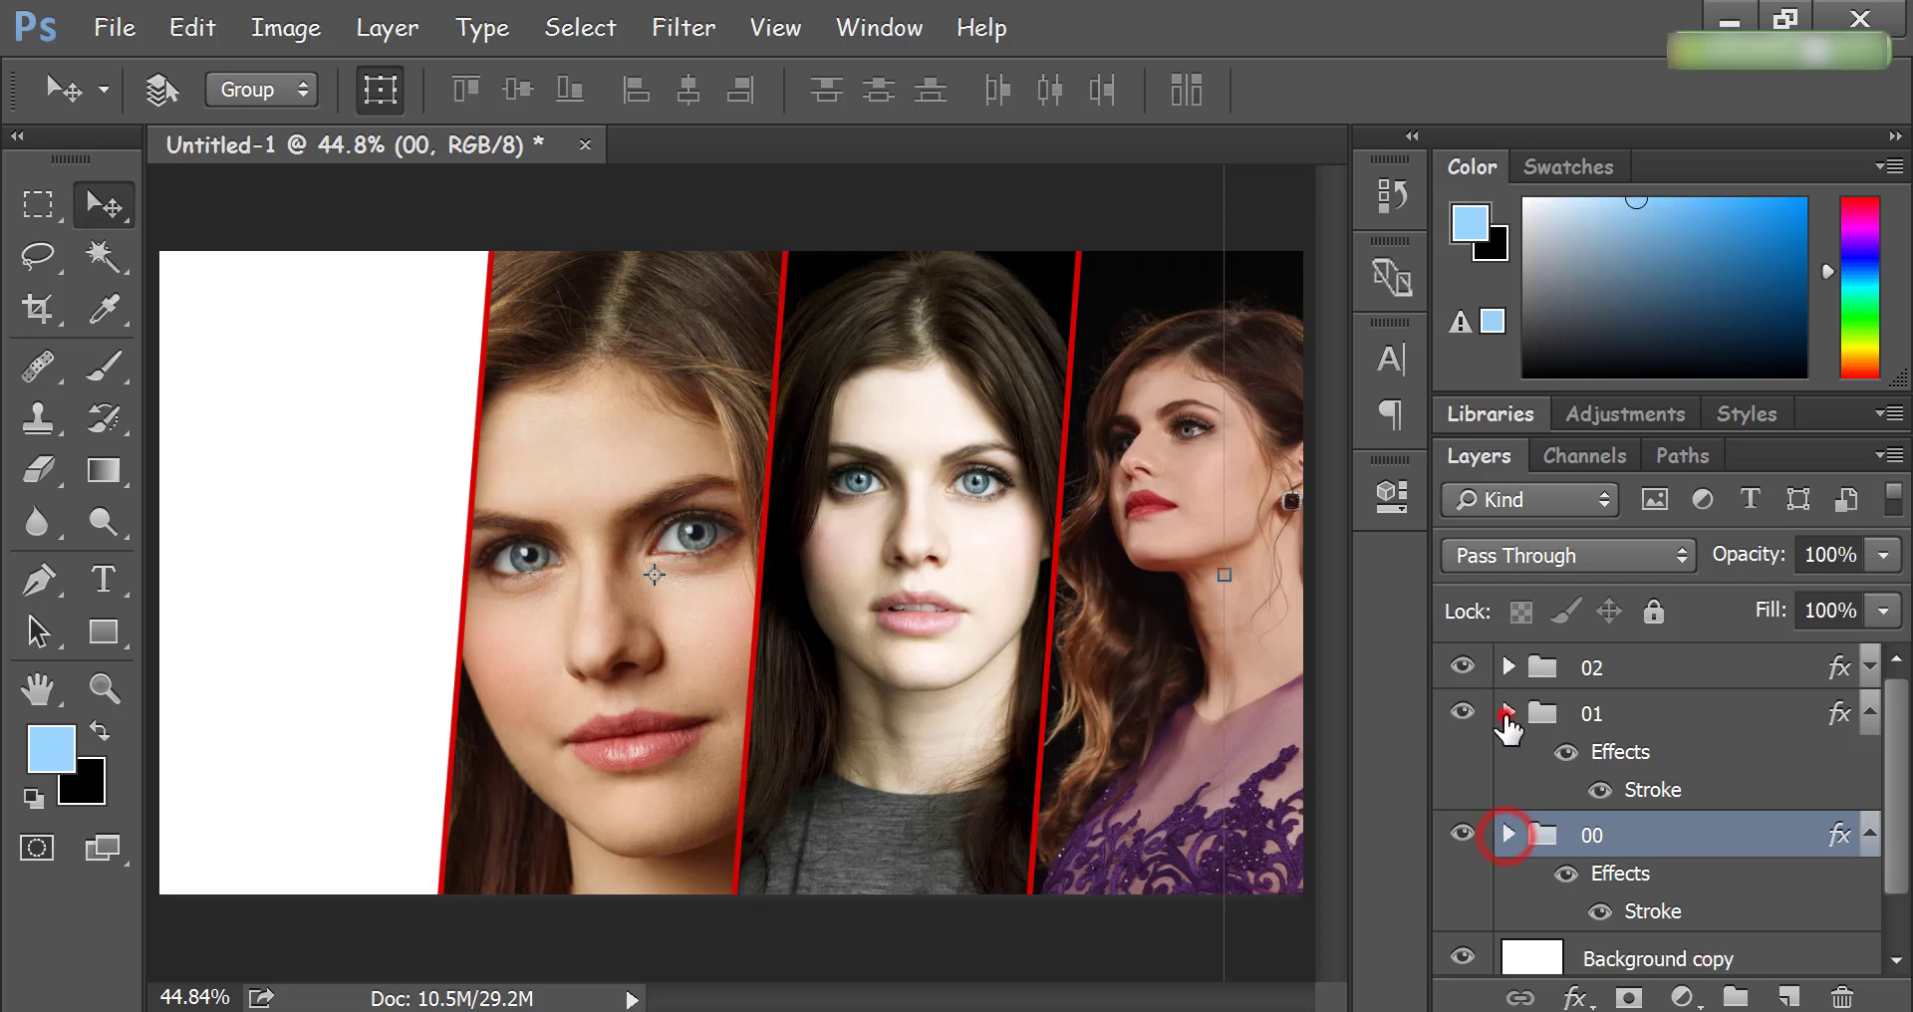
Step: Collapse all groups and effect lists, then select the Background copy layer
click(1508, 714)
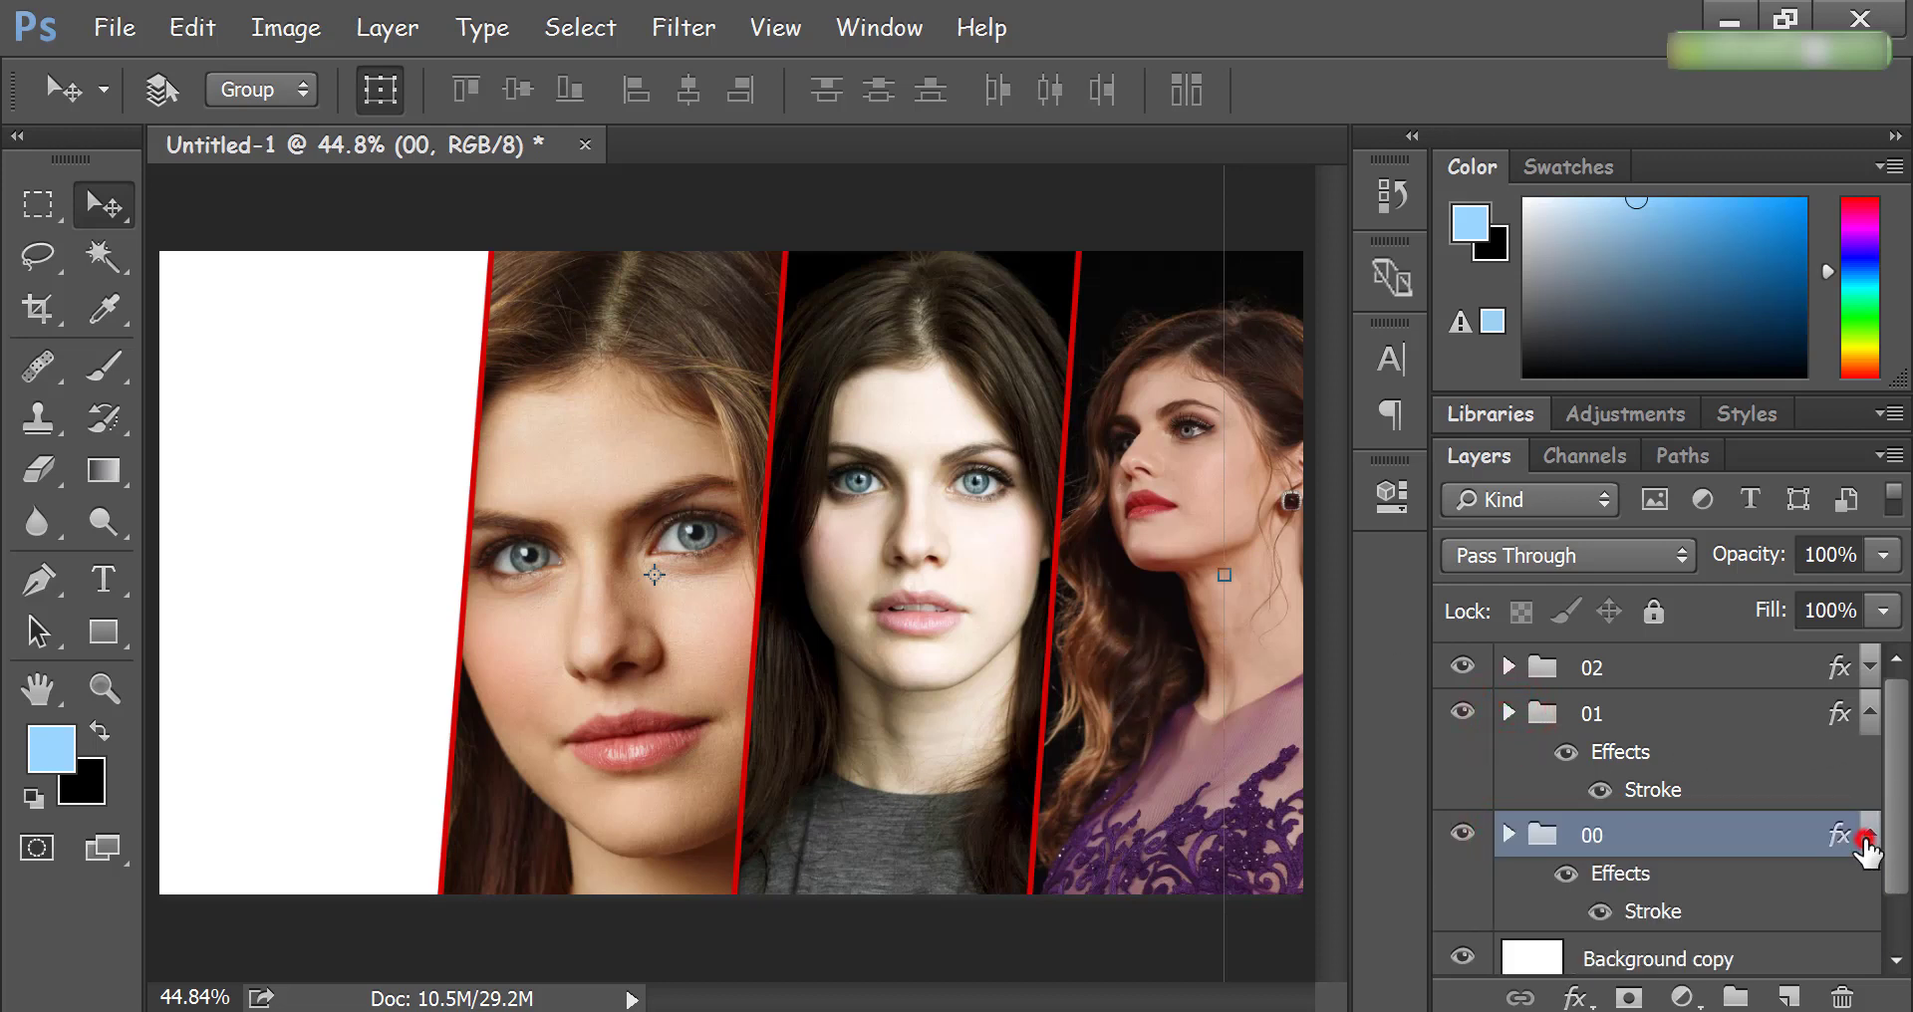
click(1865, 835)
click(1869, 713)
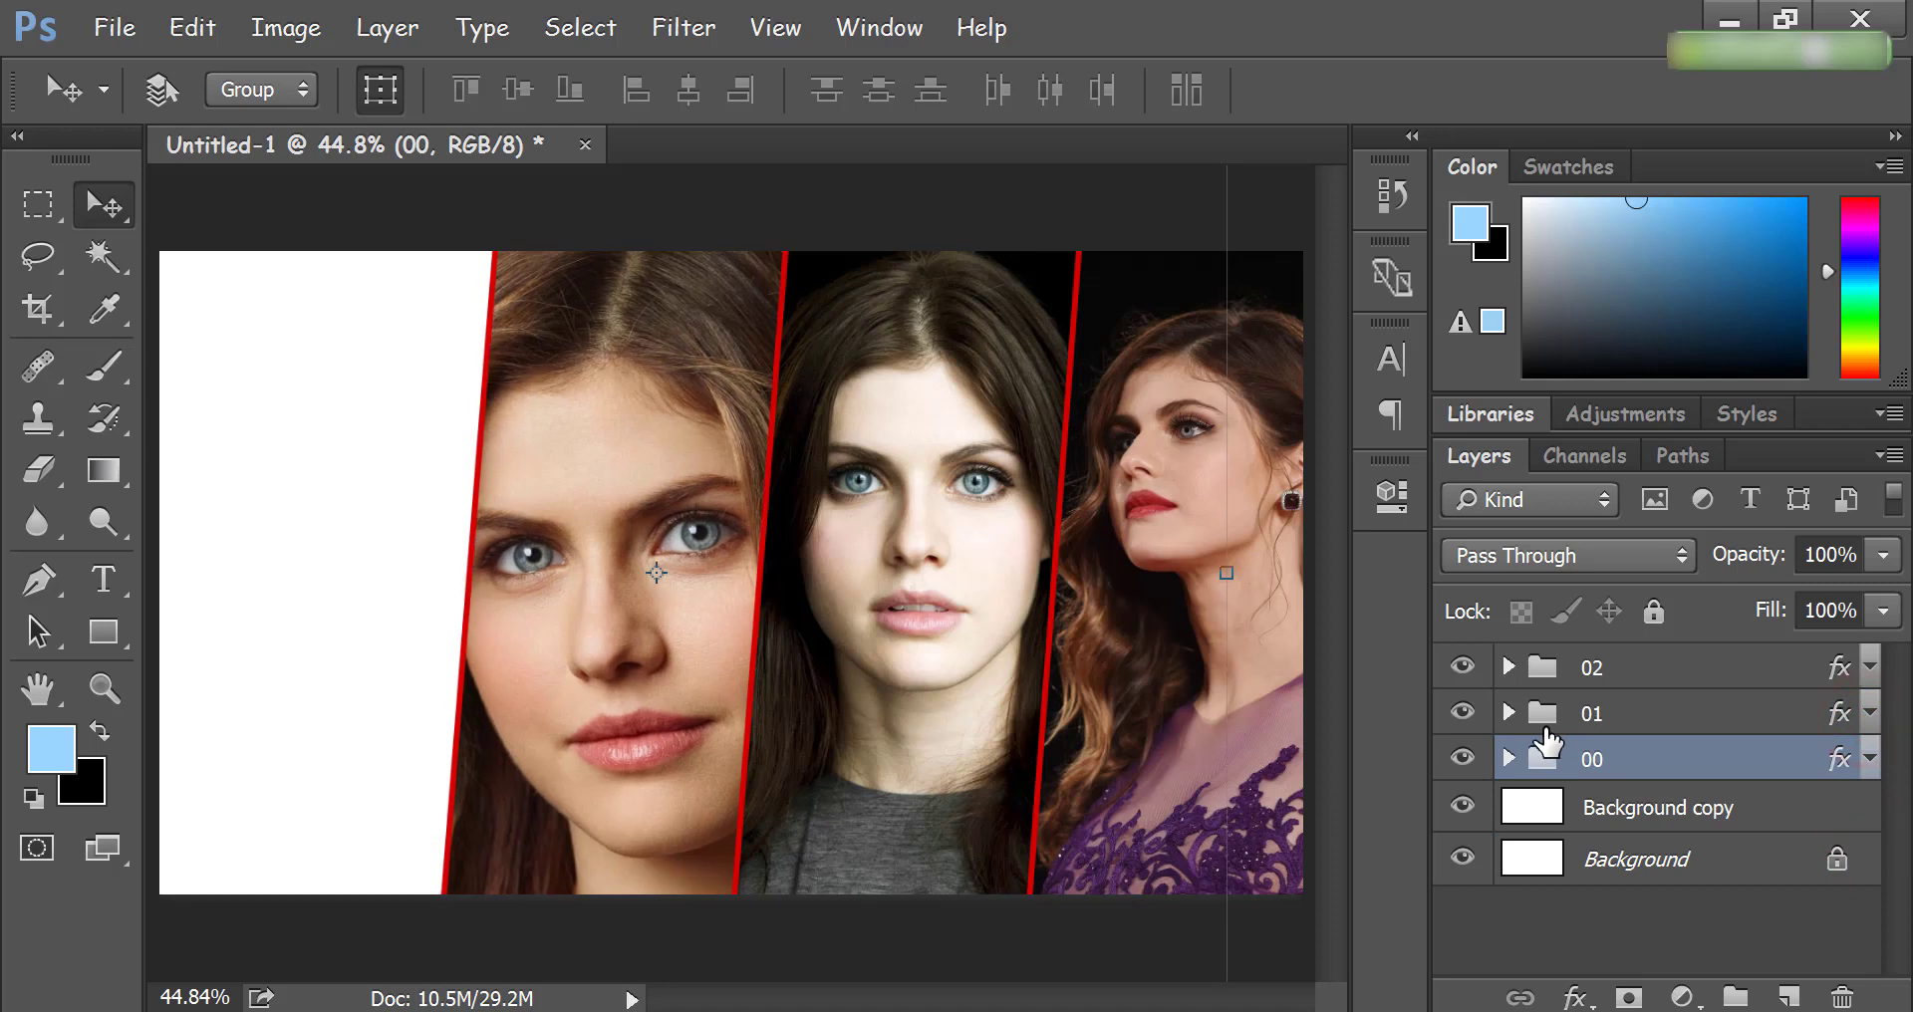
click(1614, 717)
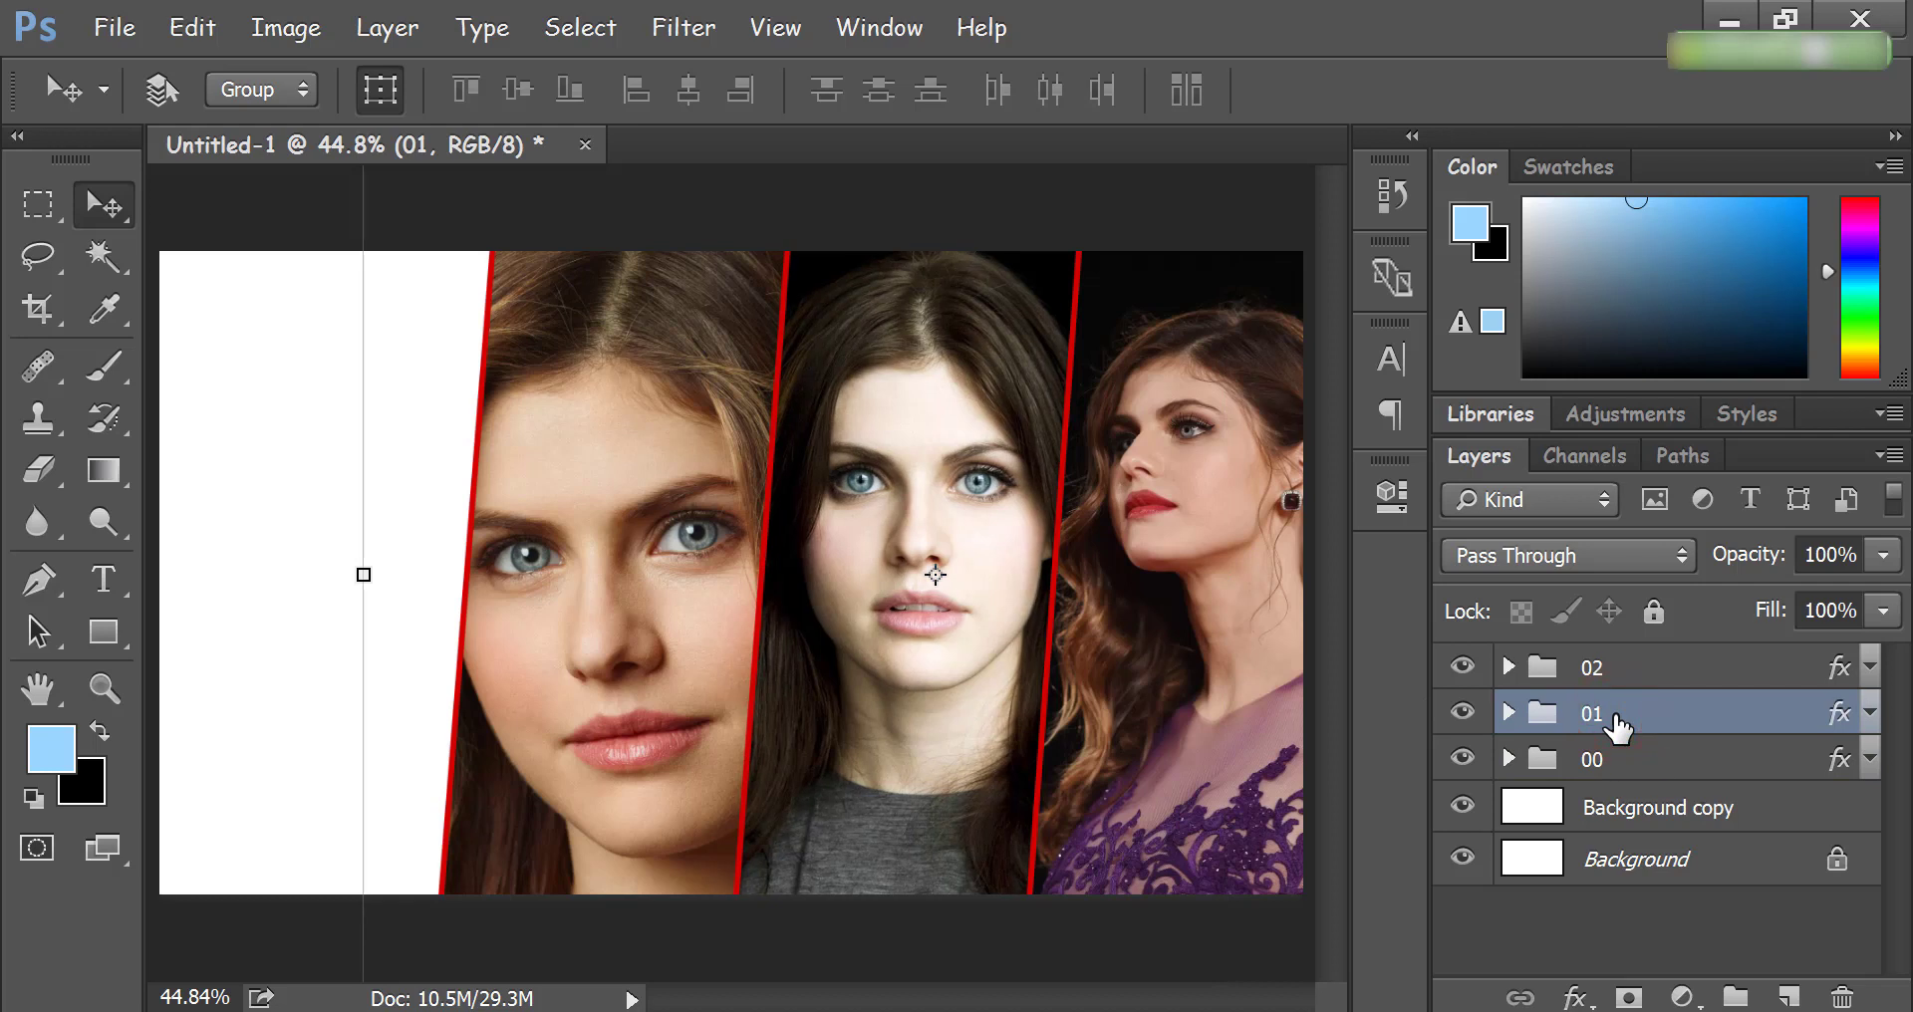
click(1635, 683)
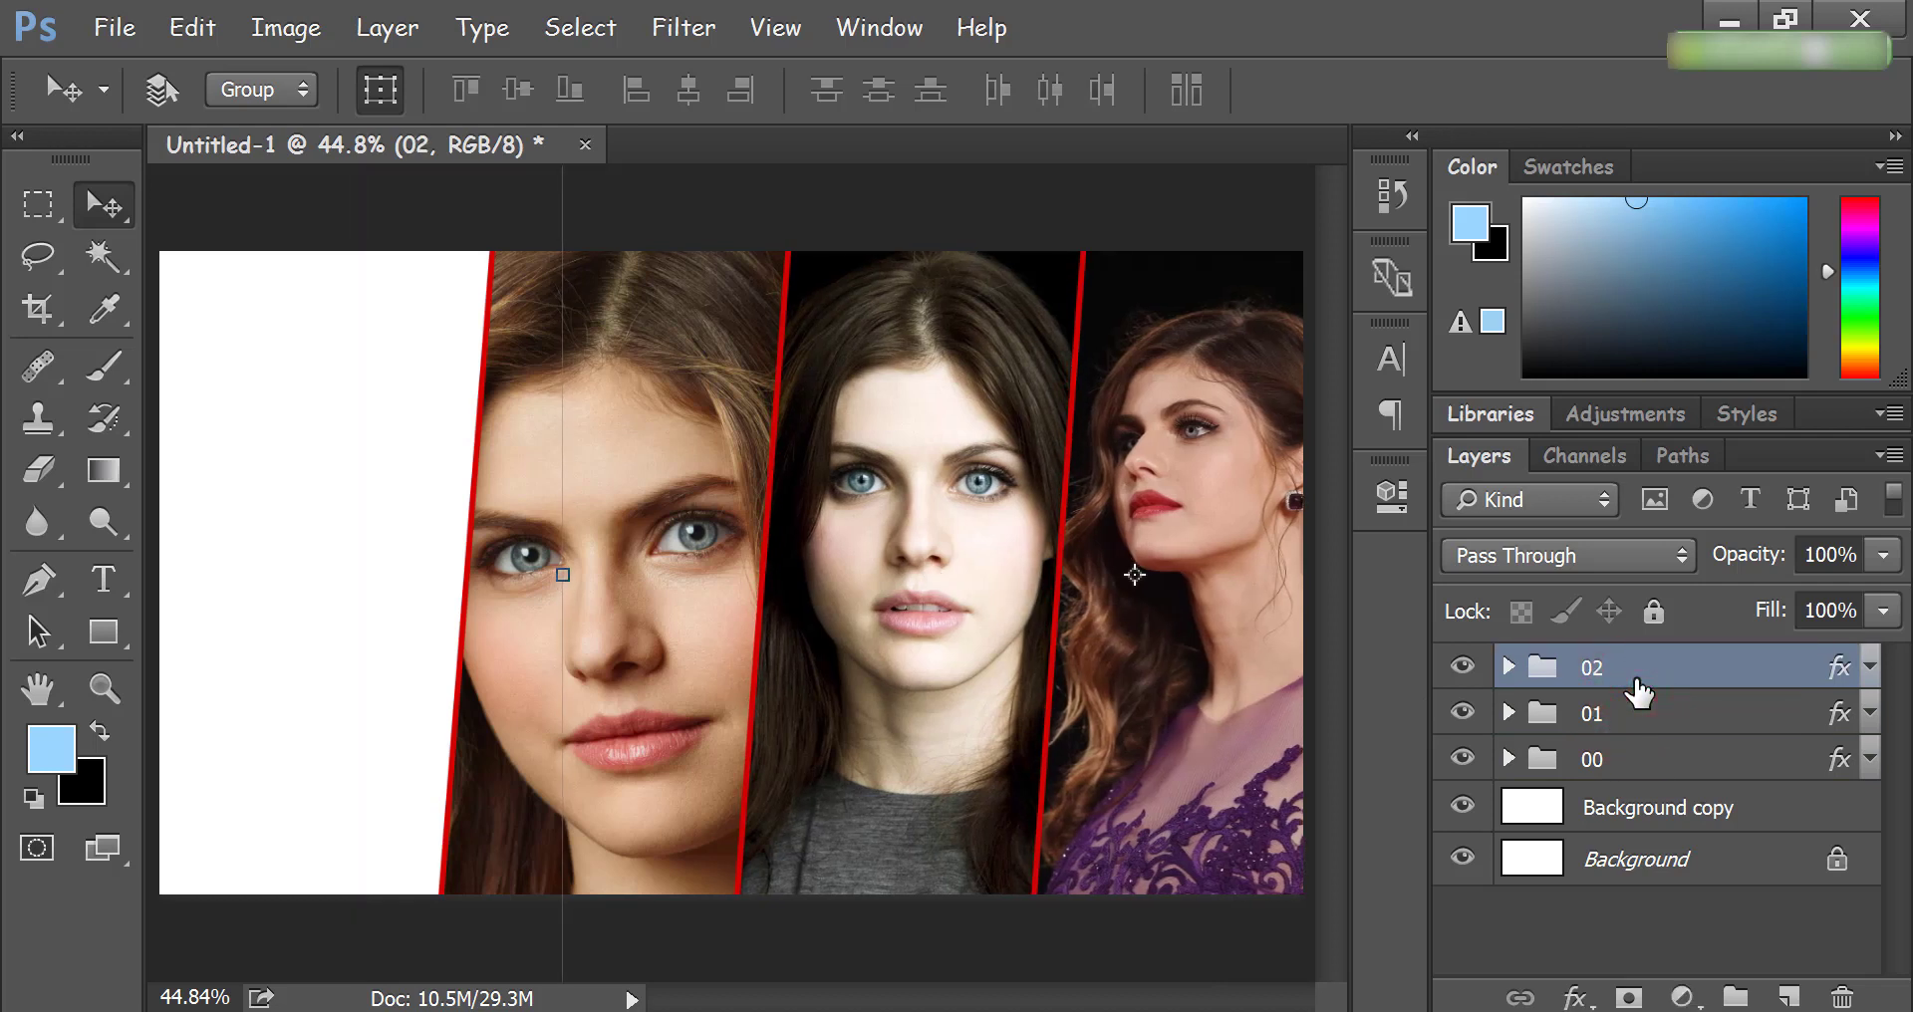
click(1655, 927)
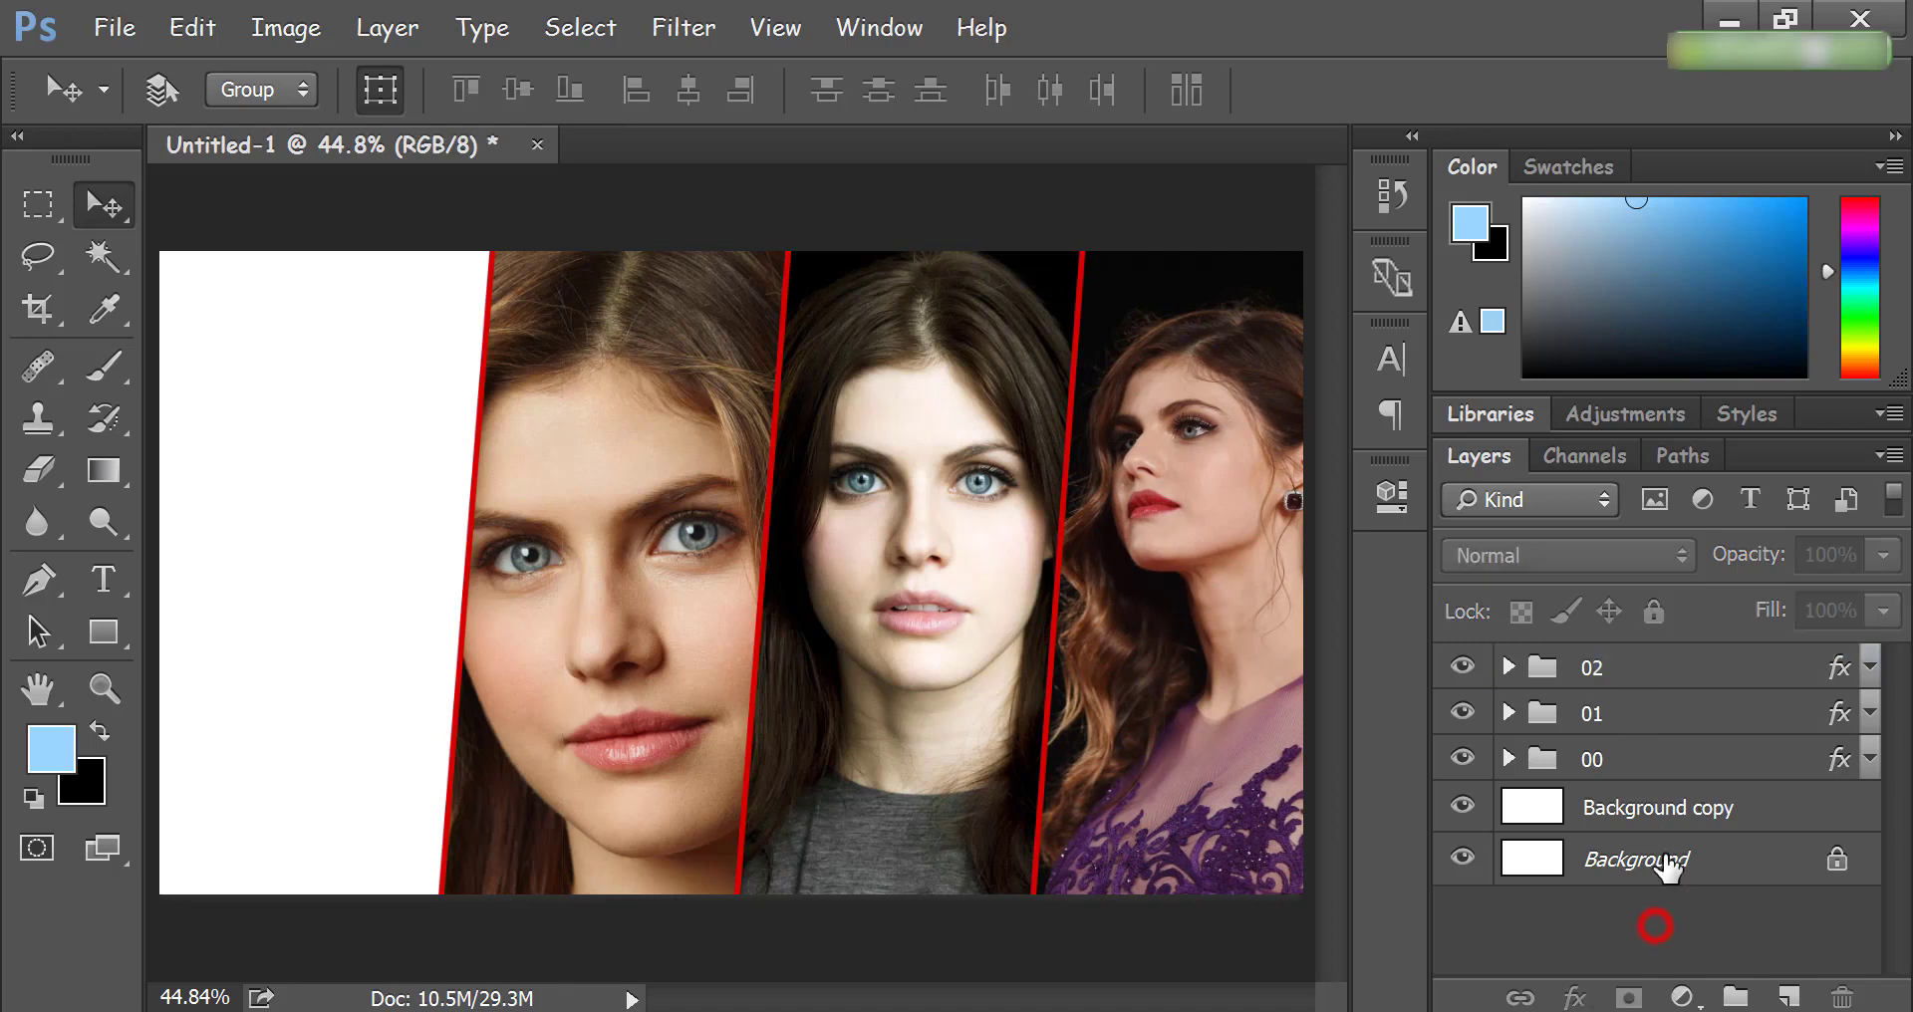
click(1677, 812)
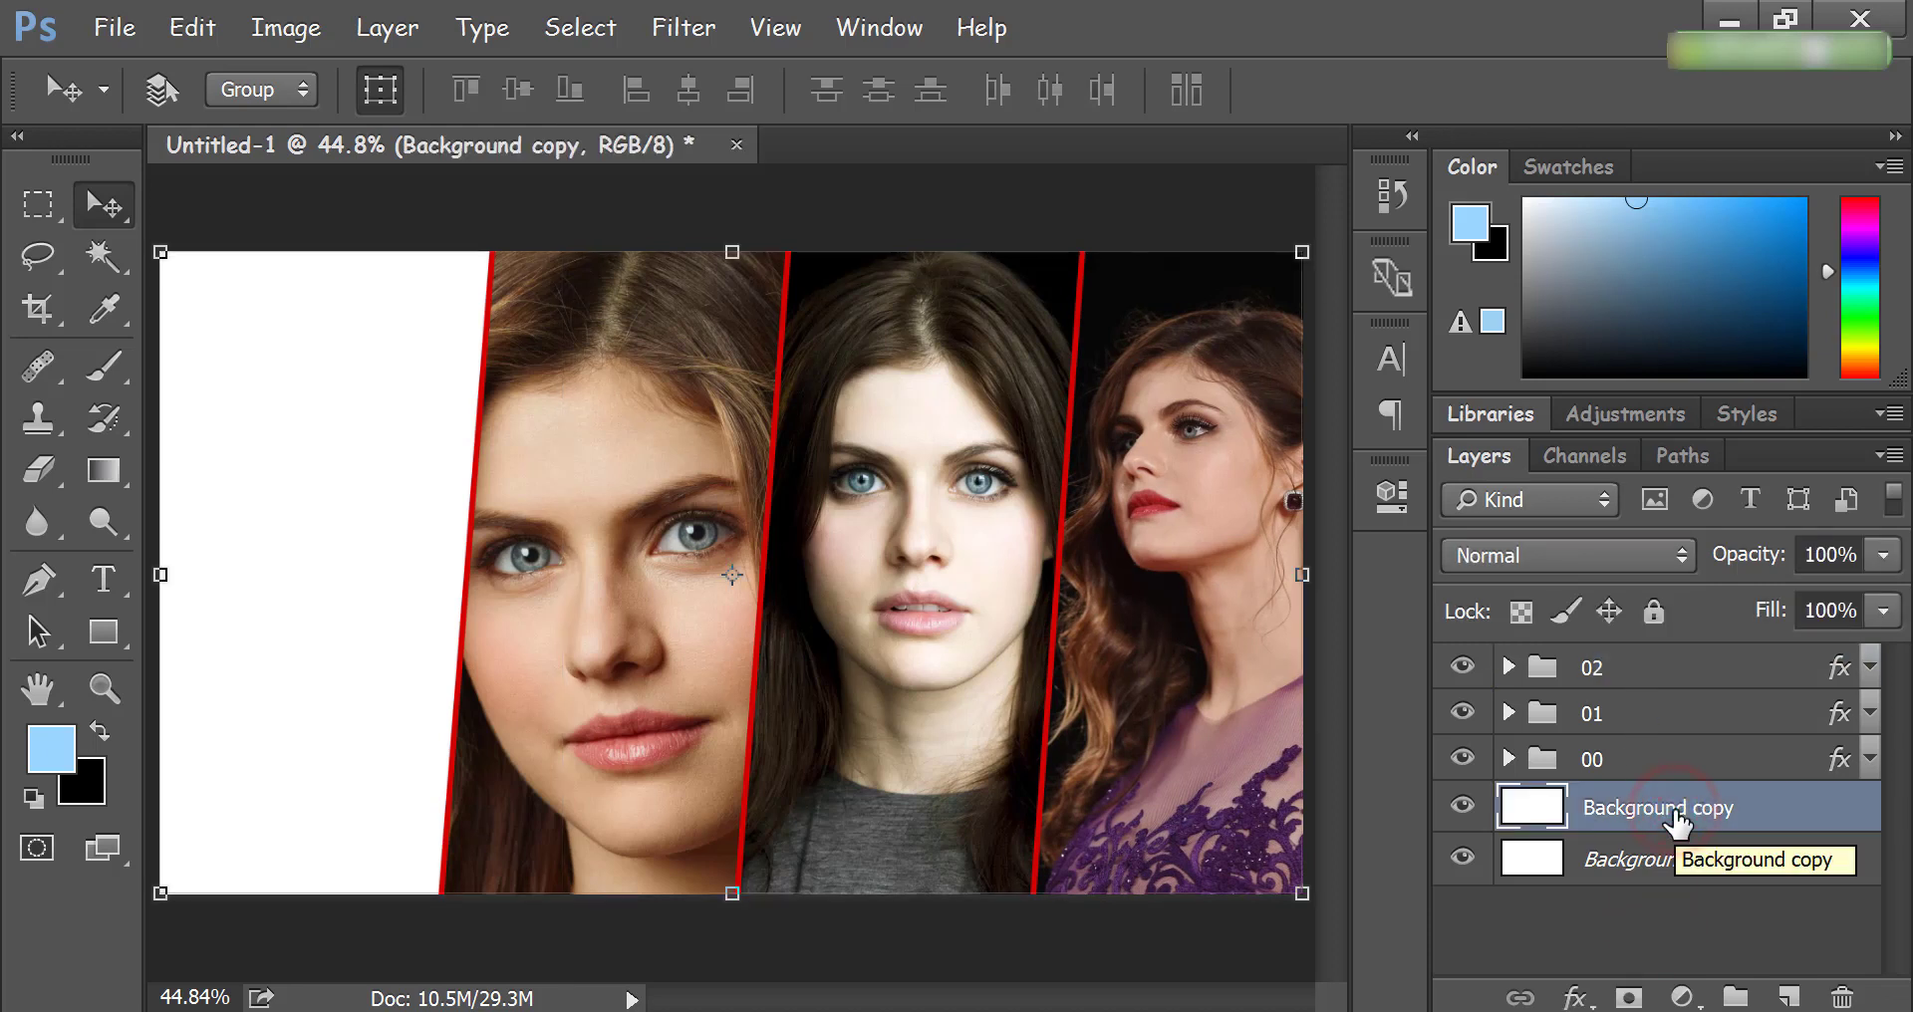
Step: Add a Gradient fill layer using the Neutral Density preset, Radial style, reversed
click(1682, 997)
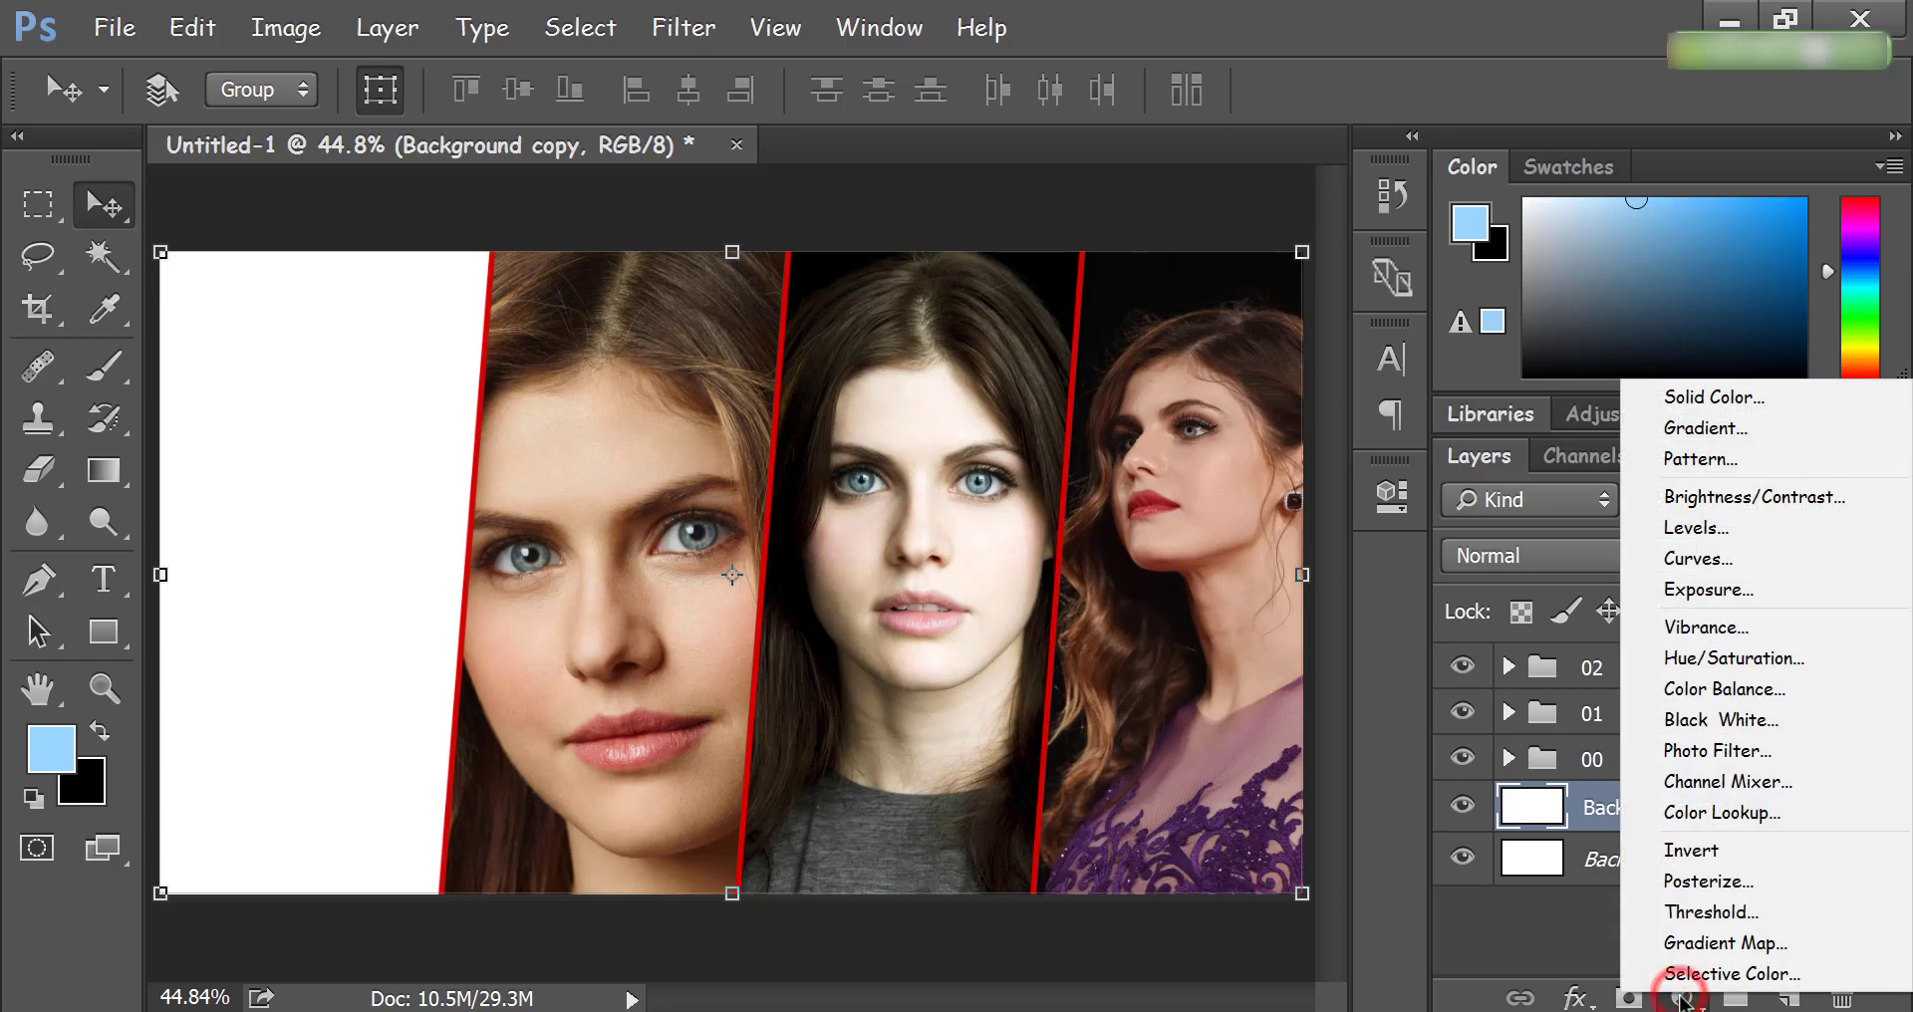
click(1705, 428)
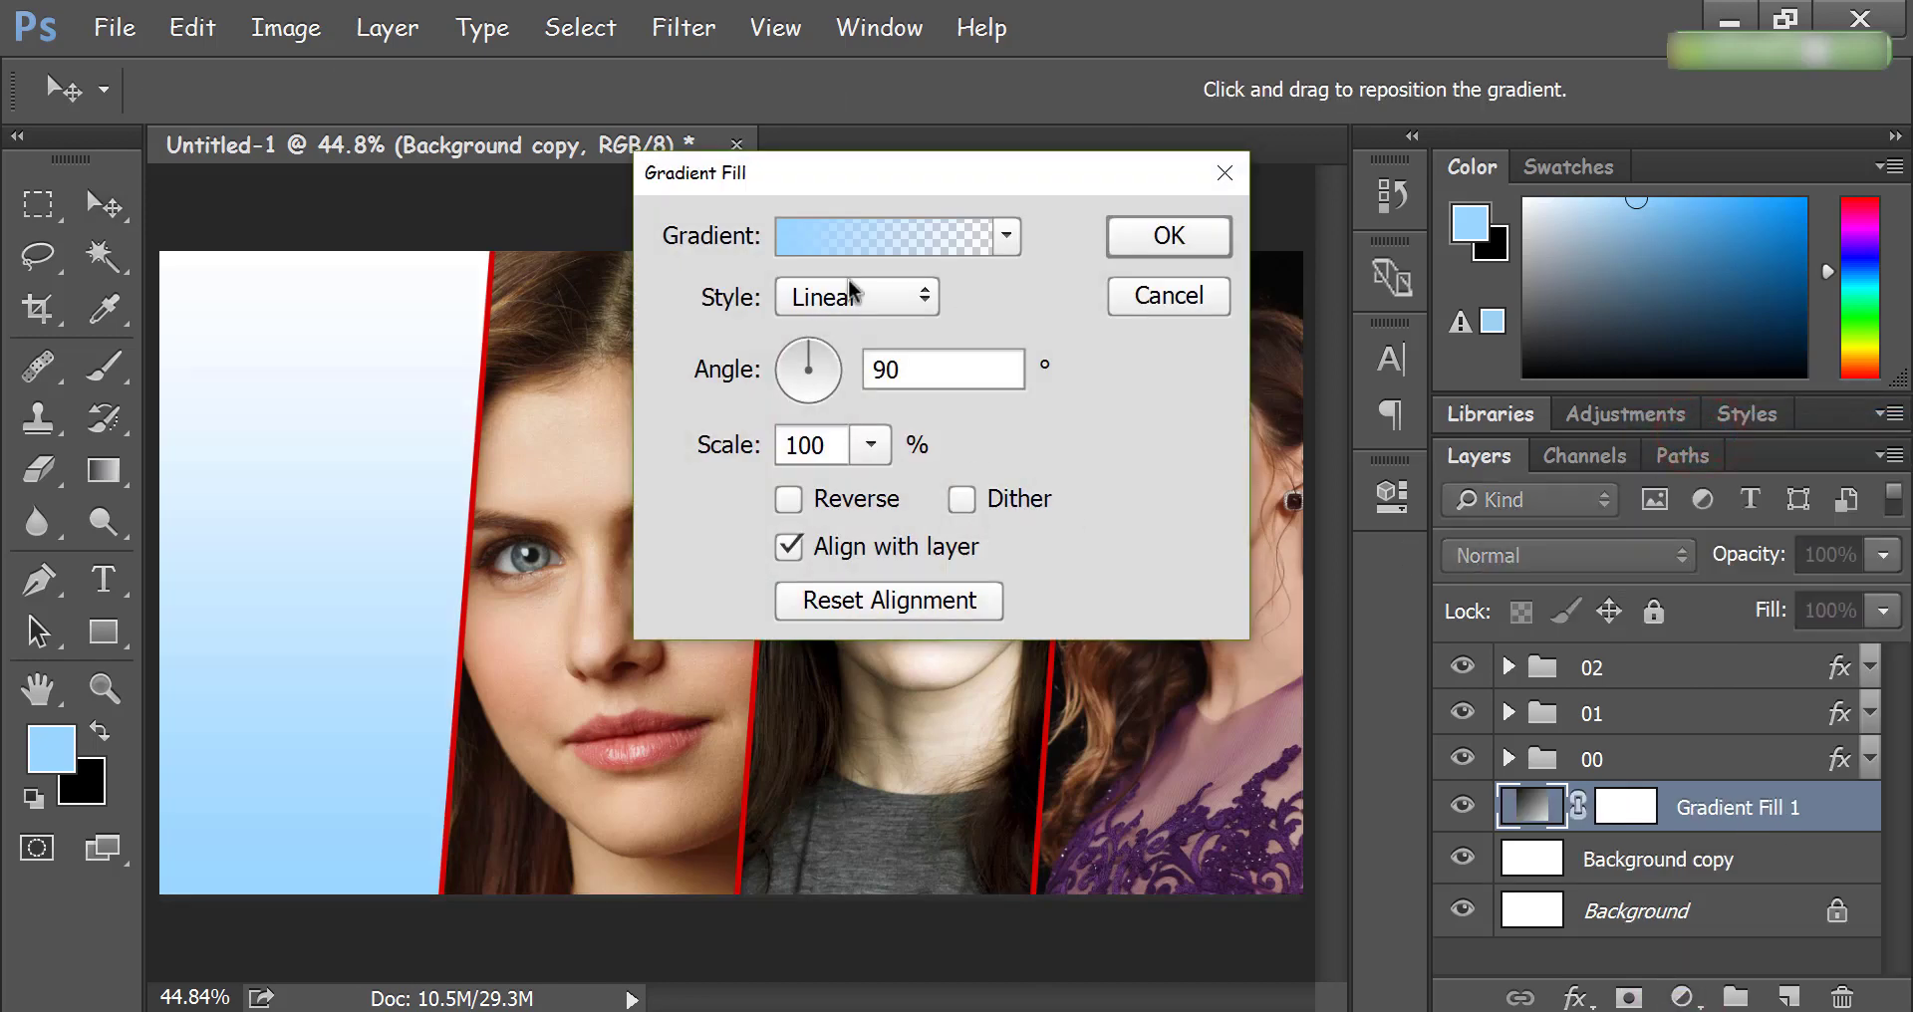
click(879, 231)
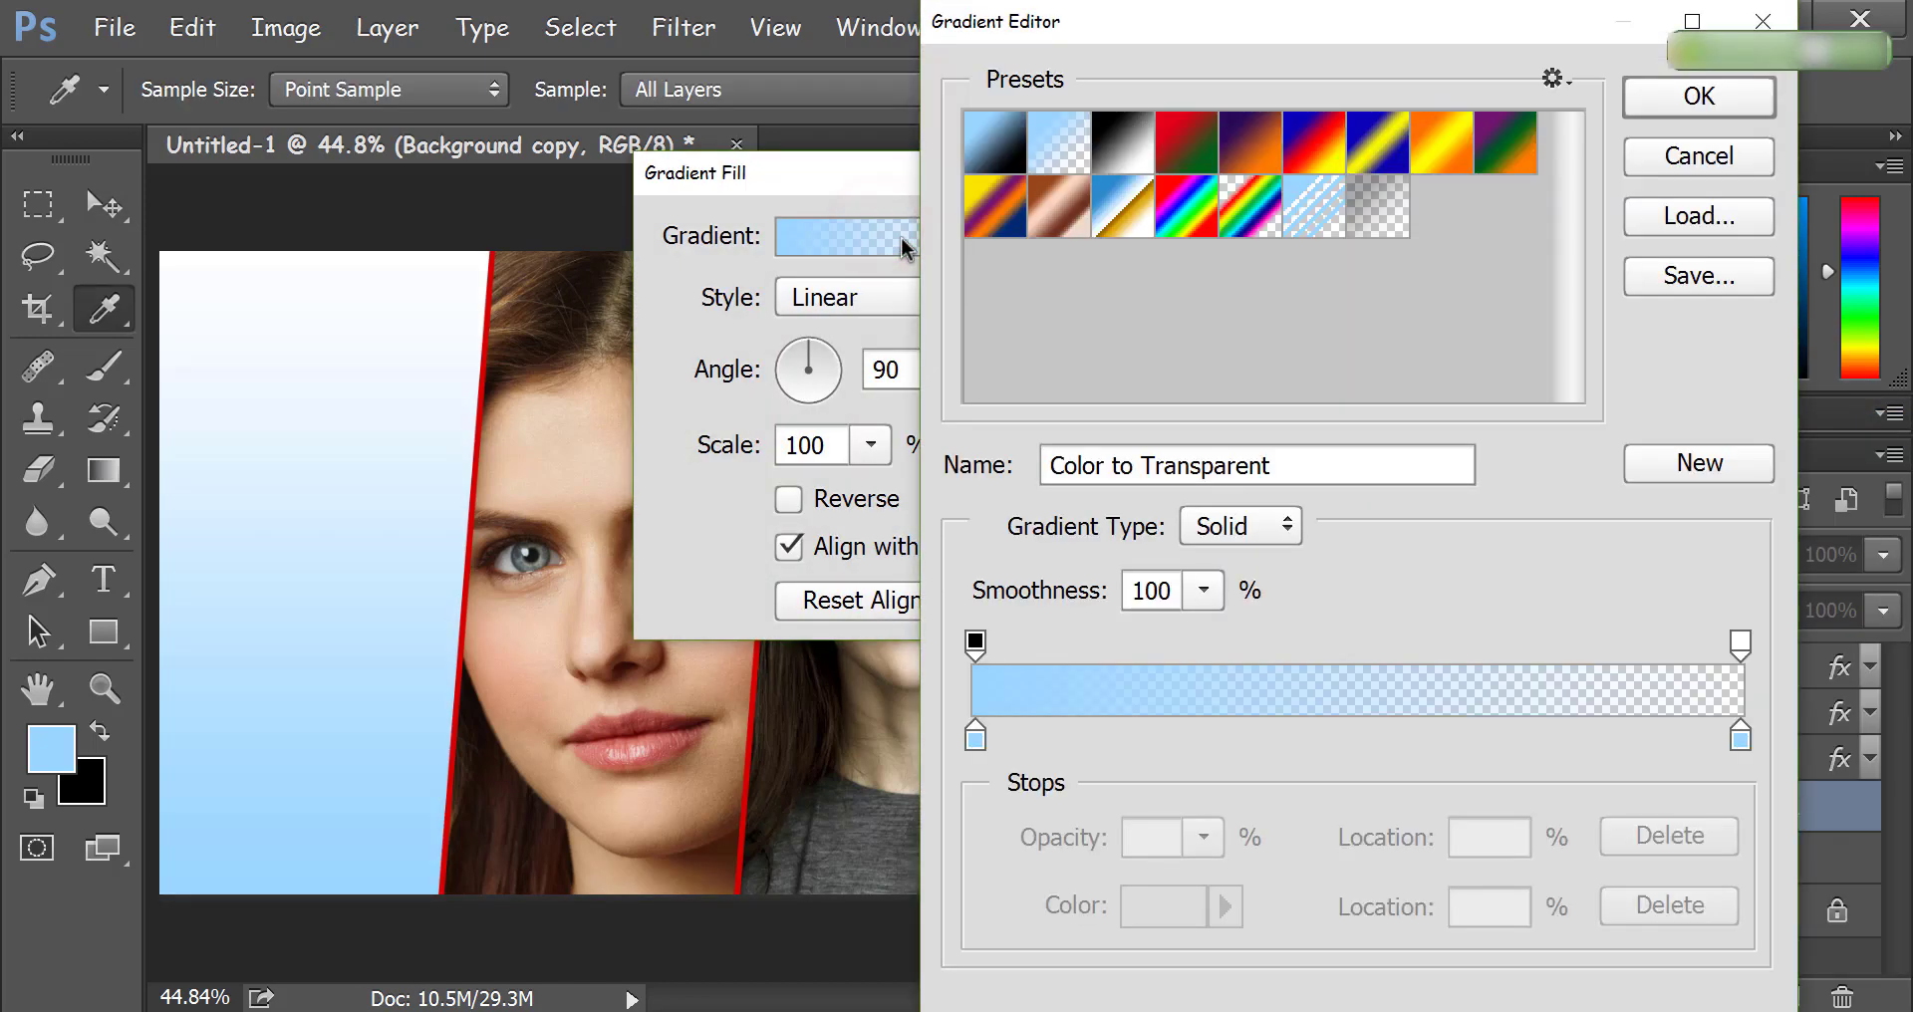
click(1377, 209)
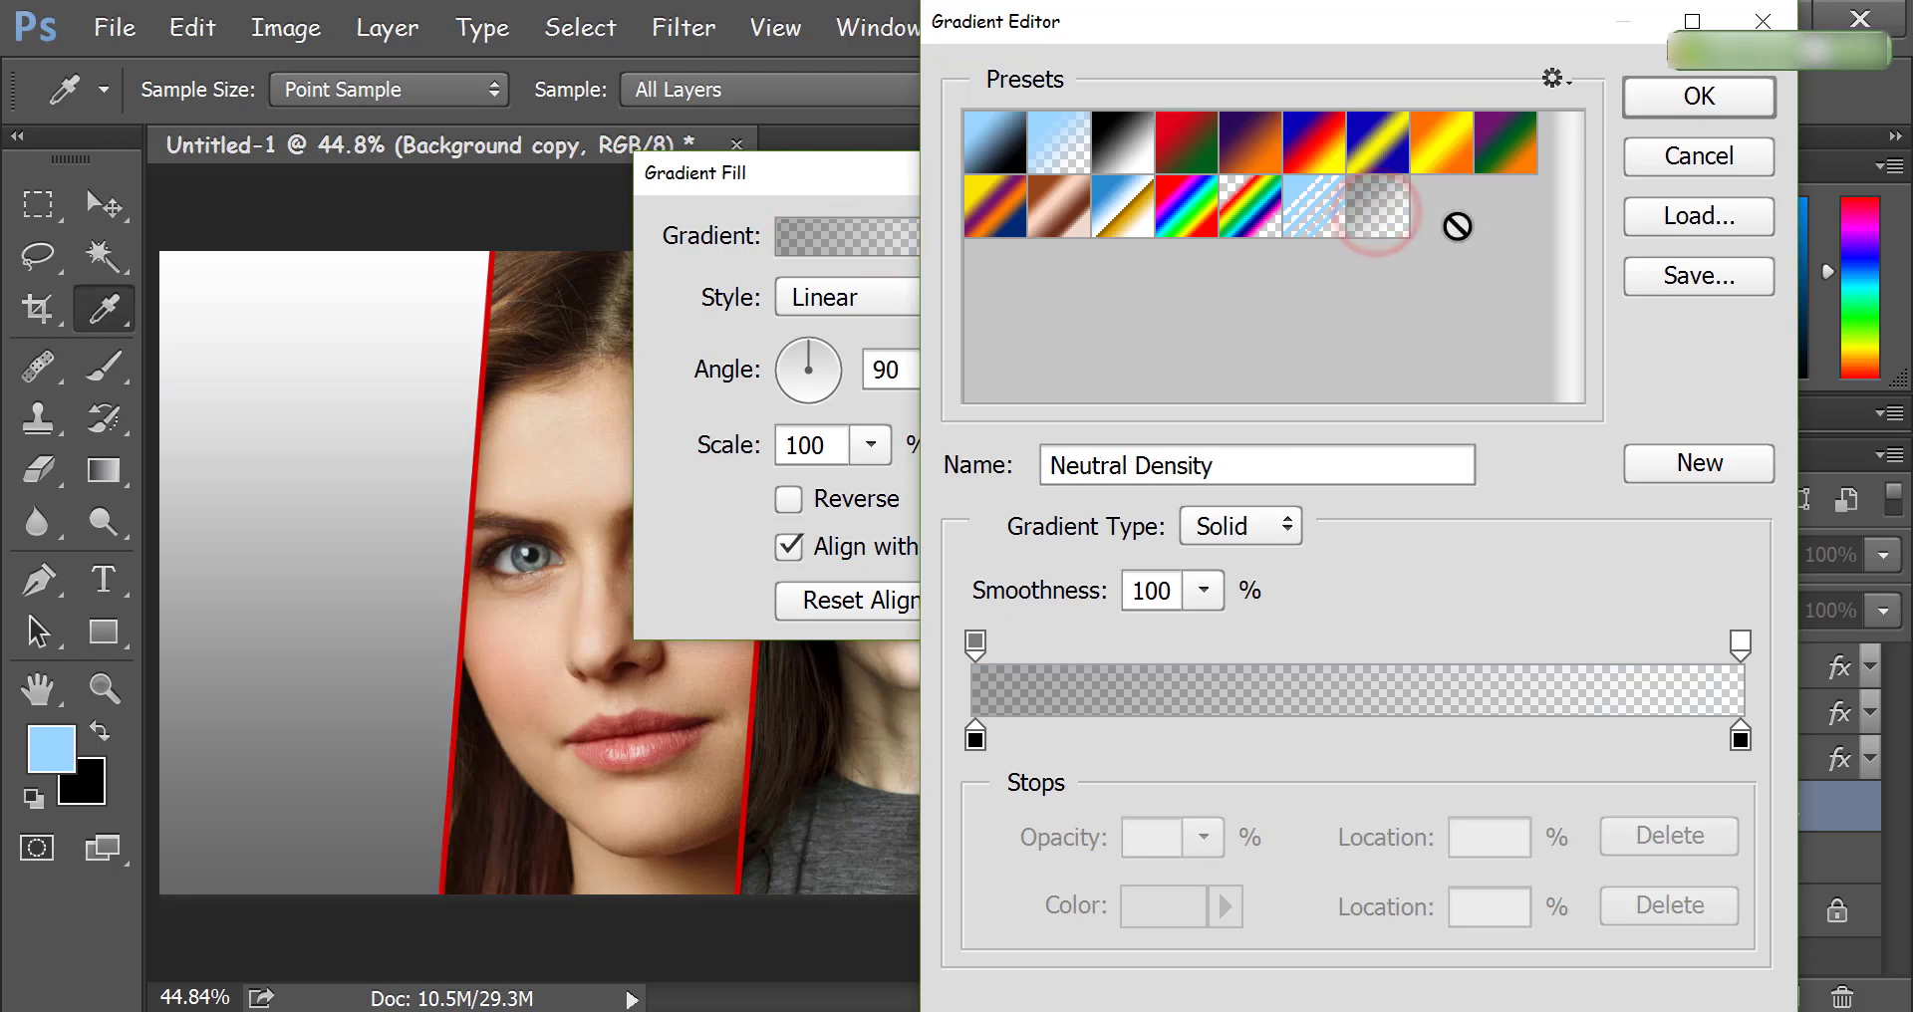
click(1661, 100)
click(869, 297)
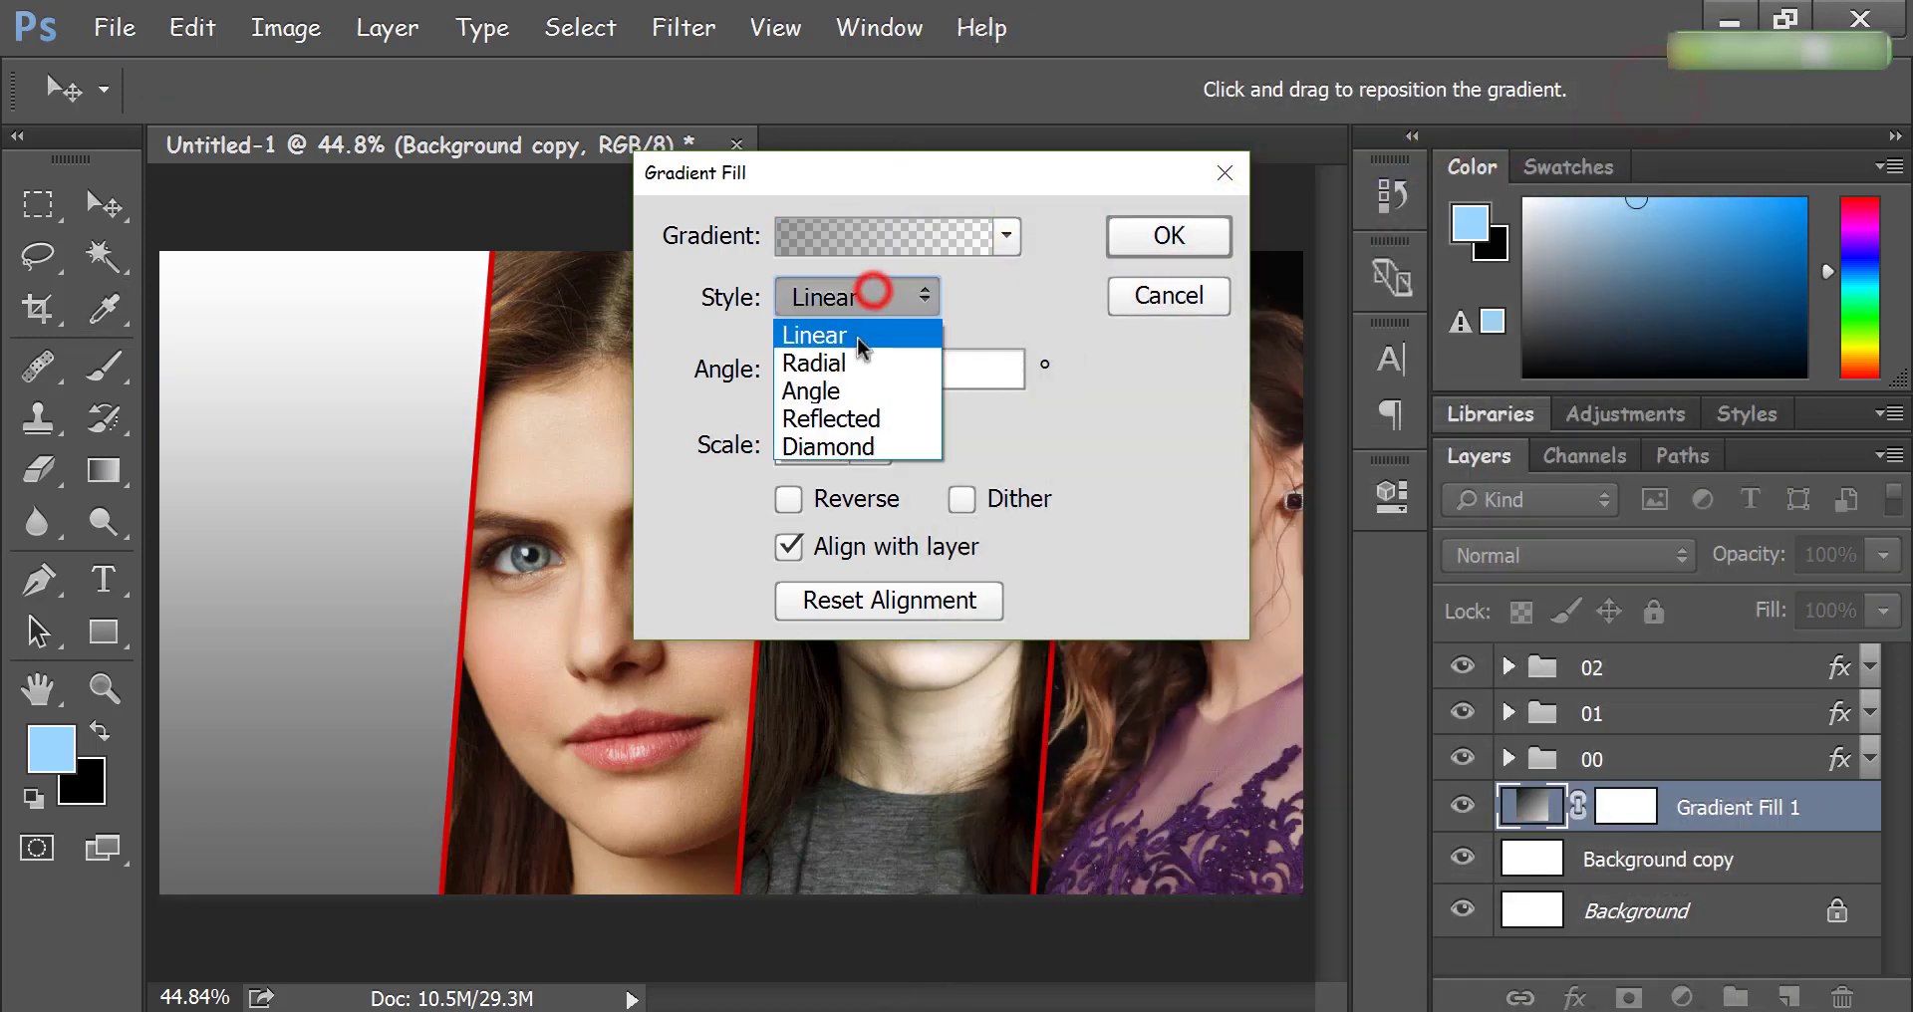
click(854, 354)
click(788, 498)
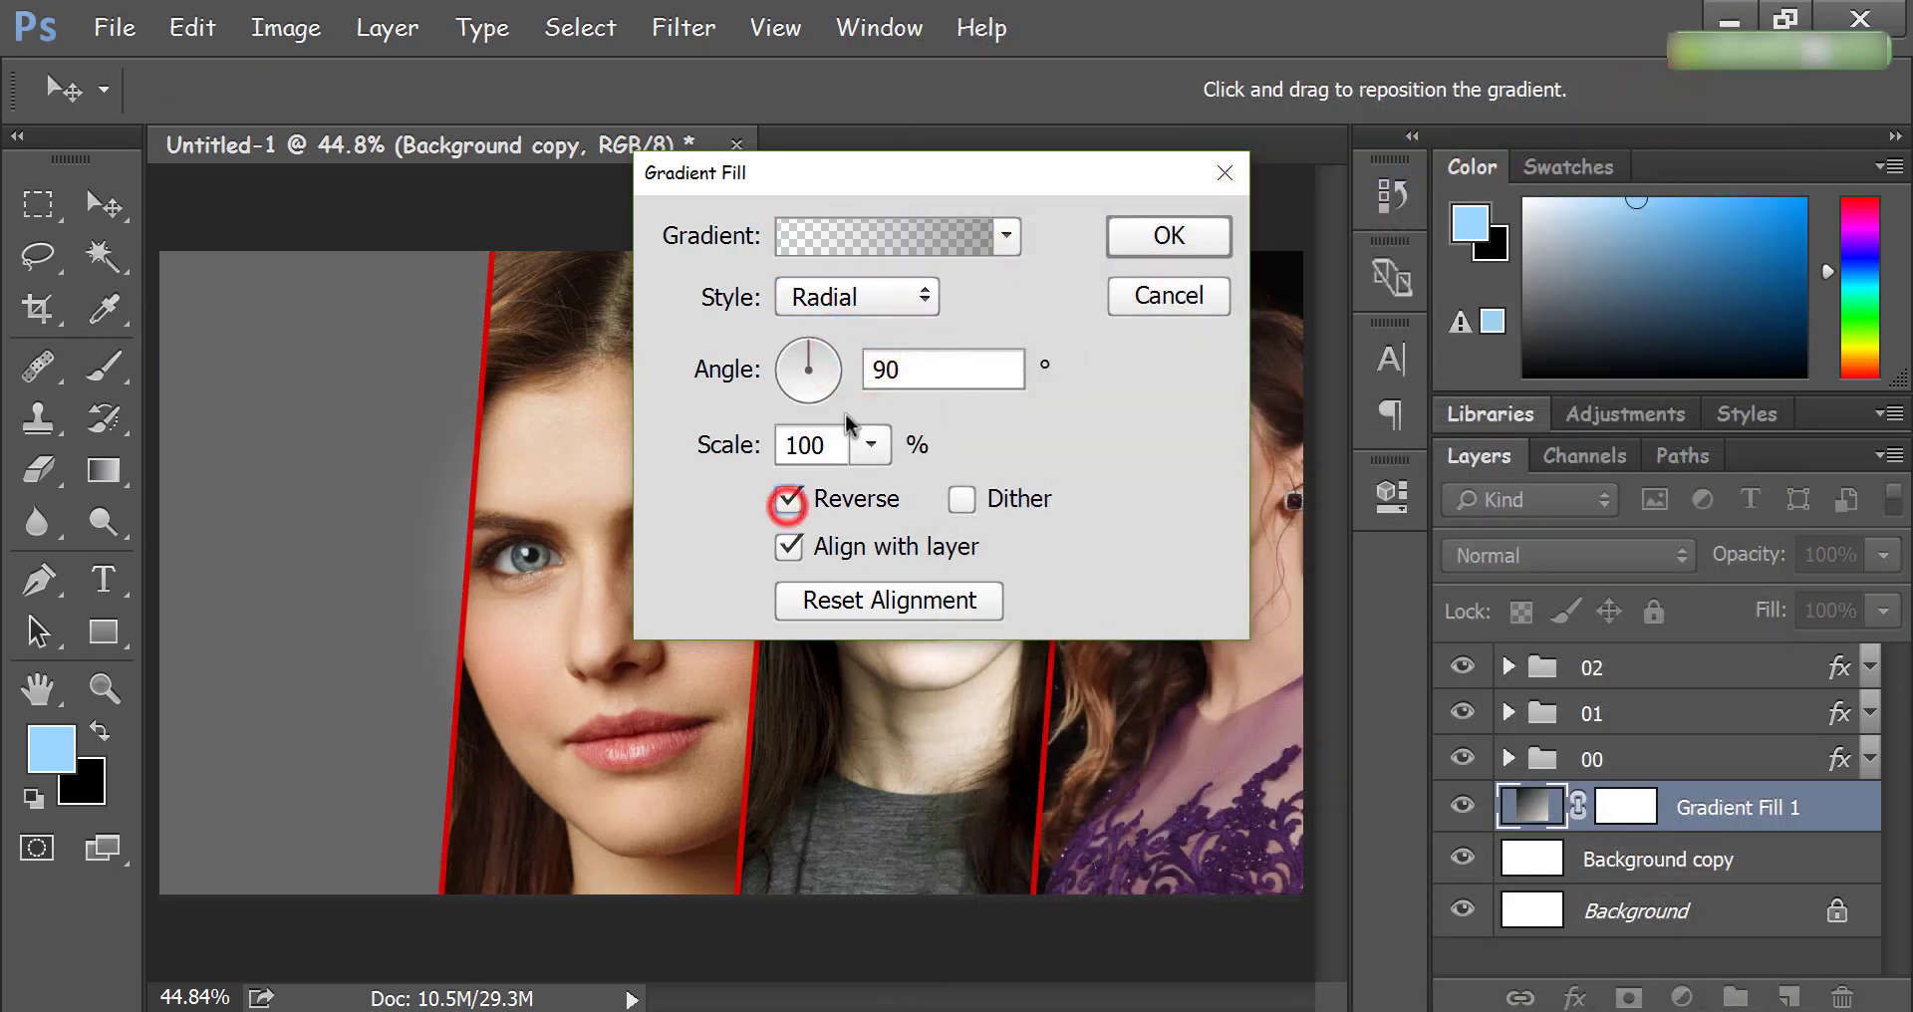
Step: Set the gradient angle to 0 and scale to 347%, then confirm the fill
click(871, 446)
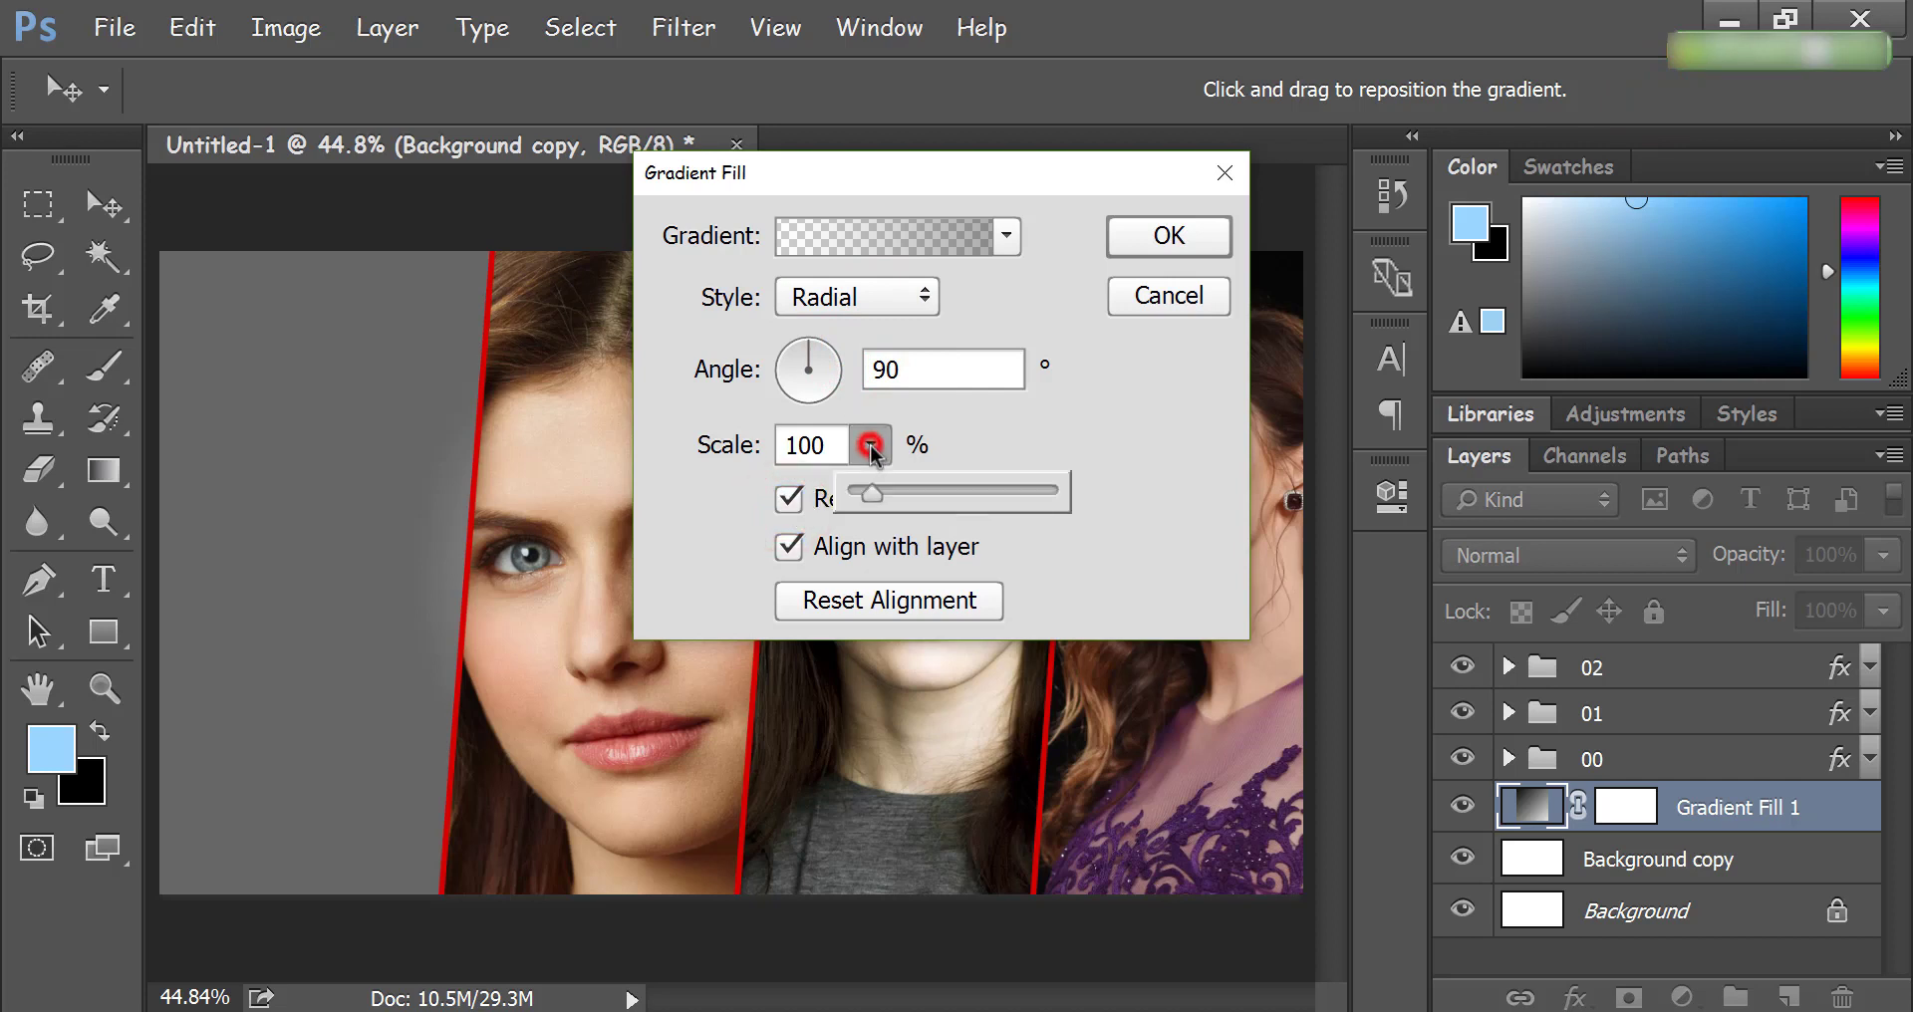
drag(873, 498, 911, 498)
click(906, 370)
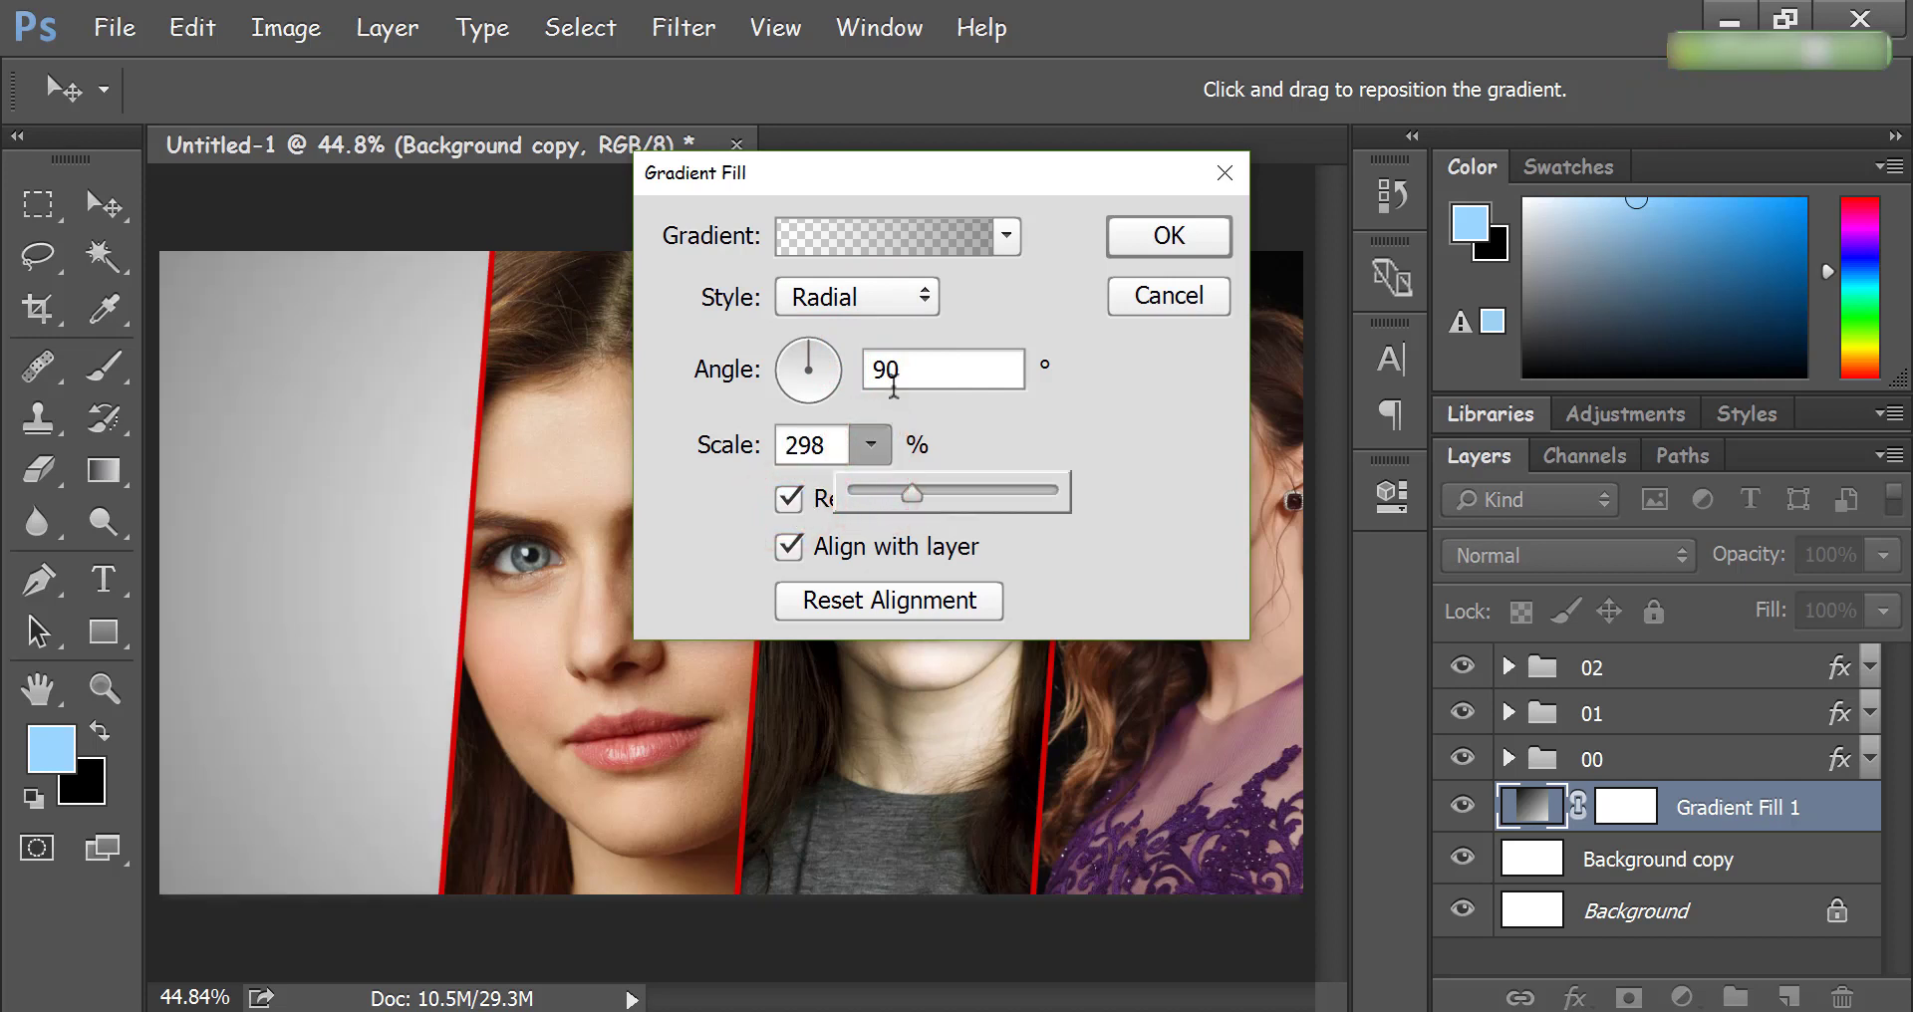
double_click(906, 371)
text(0)
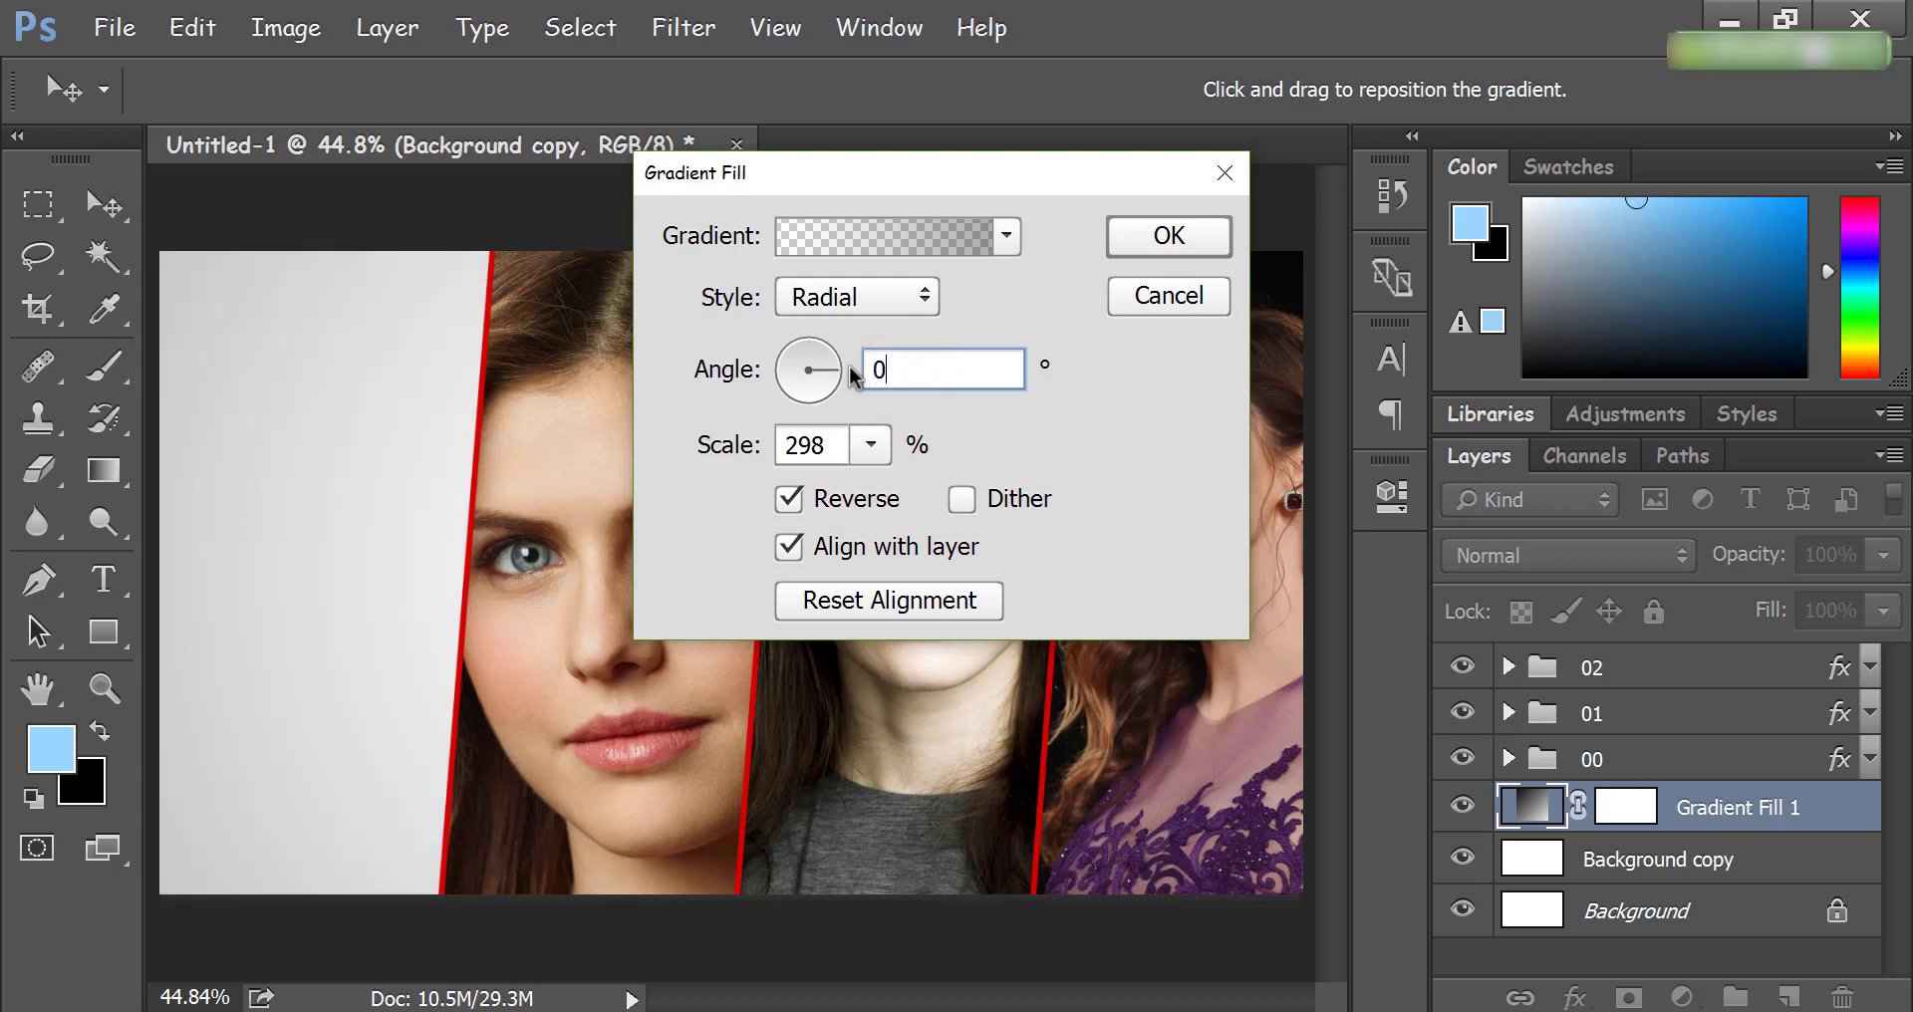
click(873, 447)
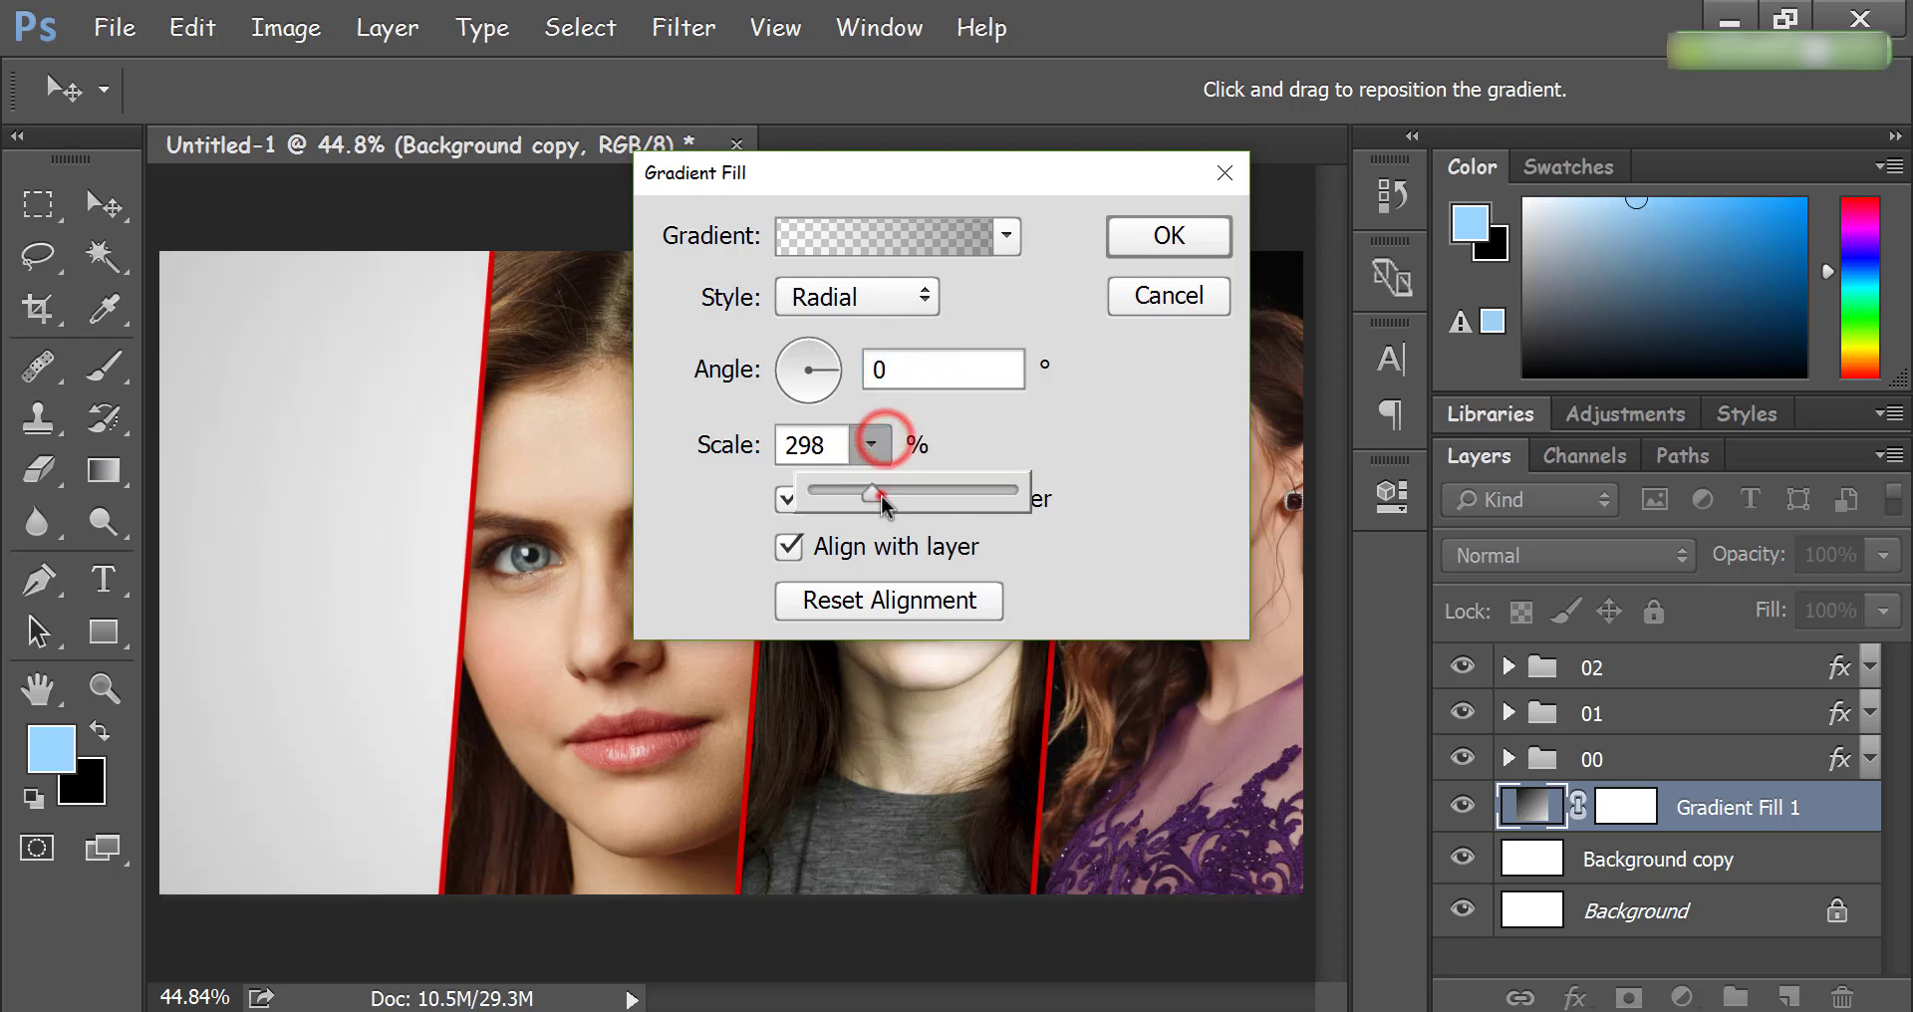
drag(880, 494, 897, 494)
click(319, 429)
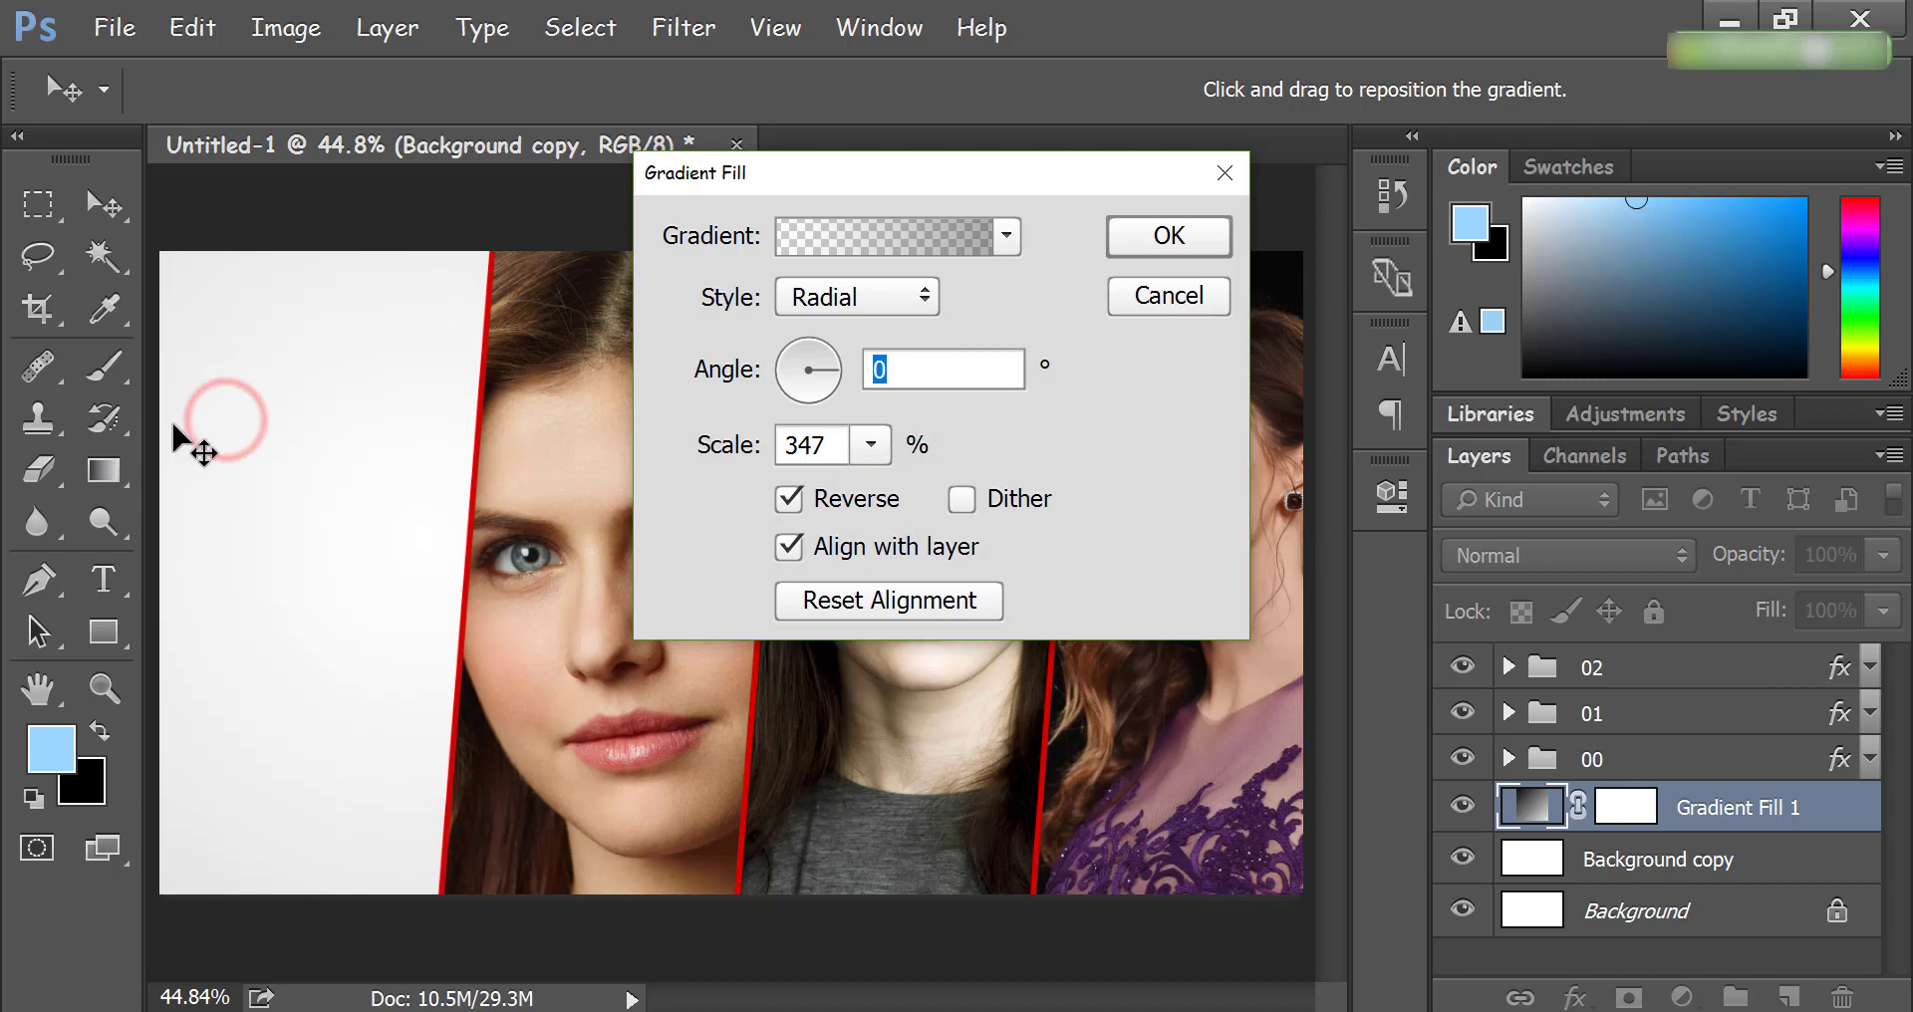
click(1171, 239)
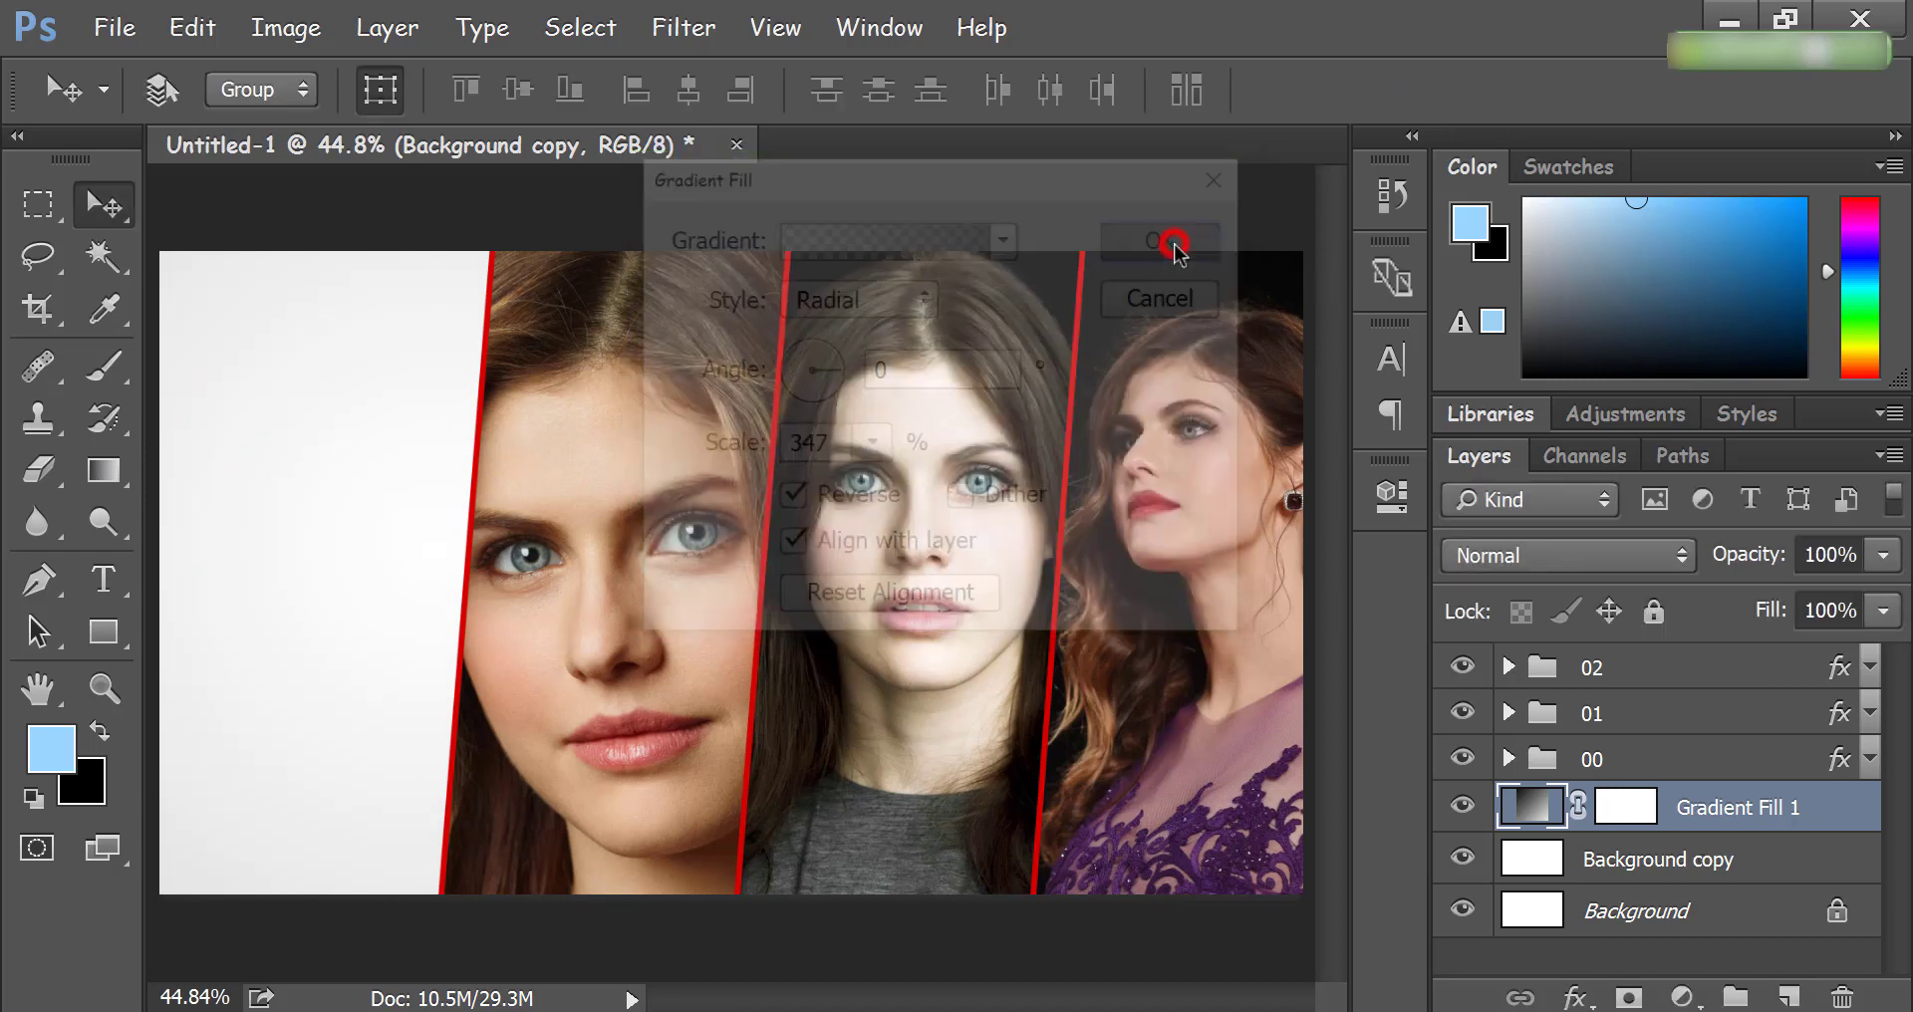
Step: Start a text layer at the banner's upper left using the Bebas Regular font
click(1623, 670)
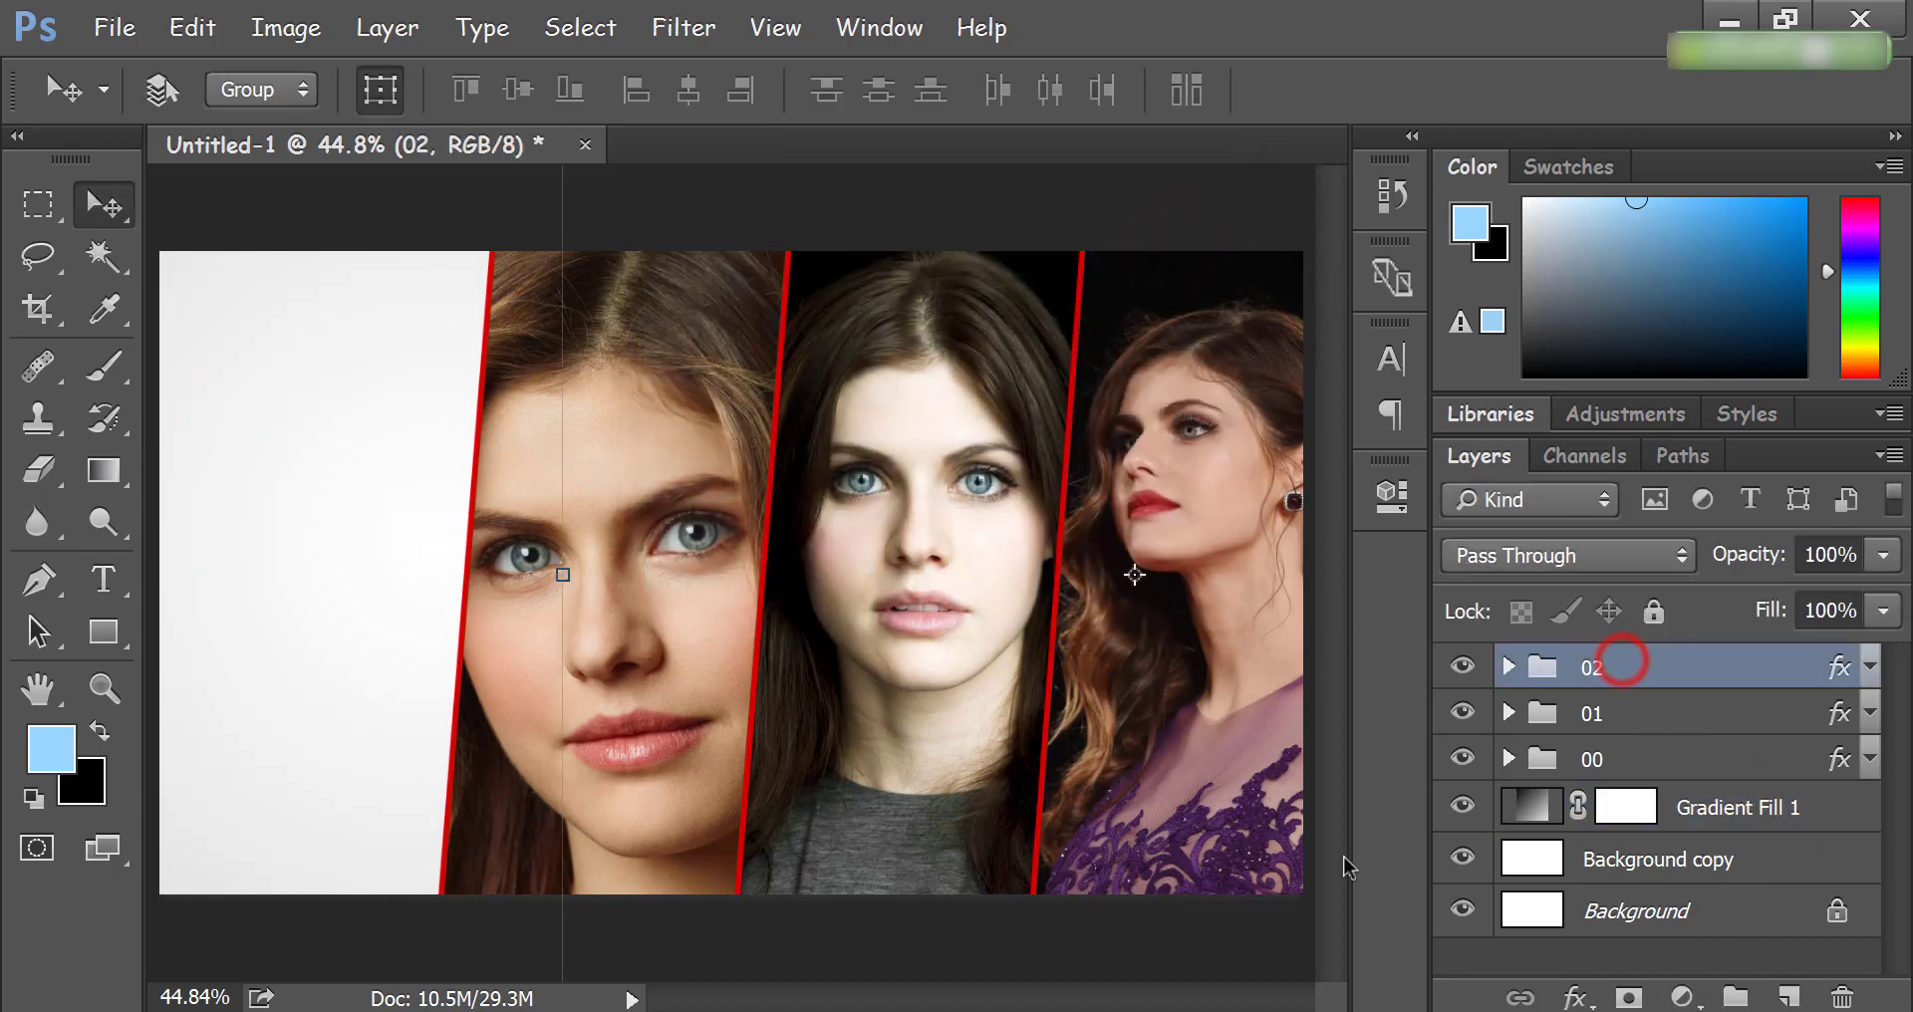
click(110, 586)
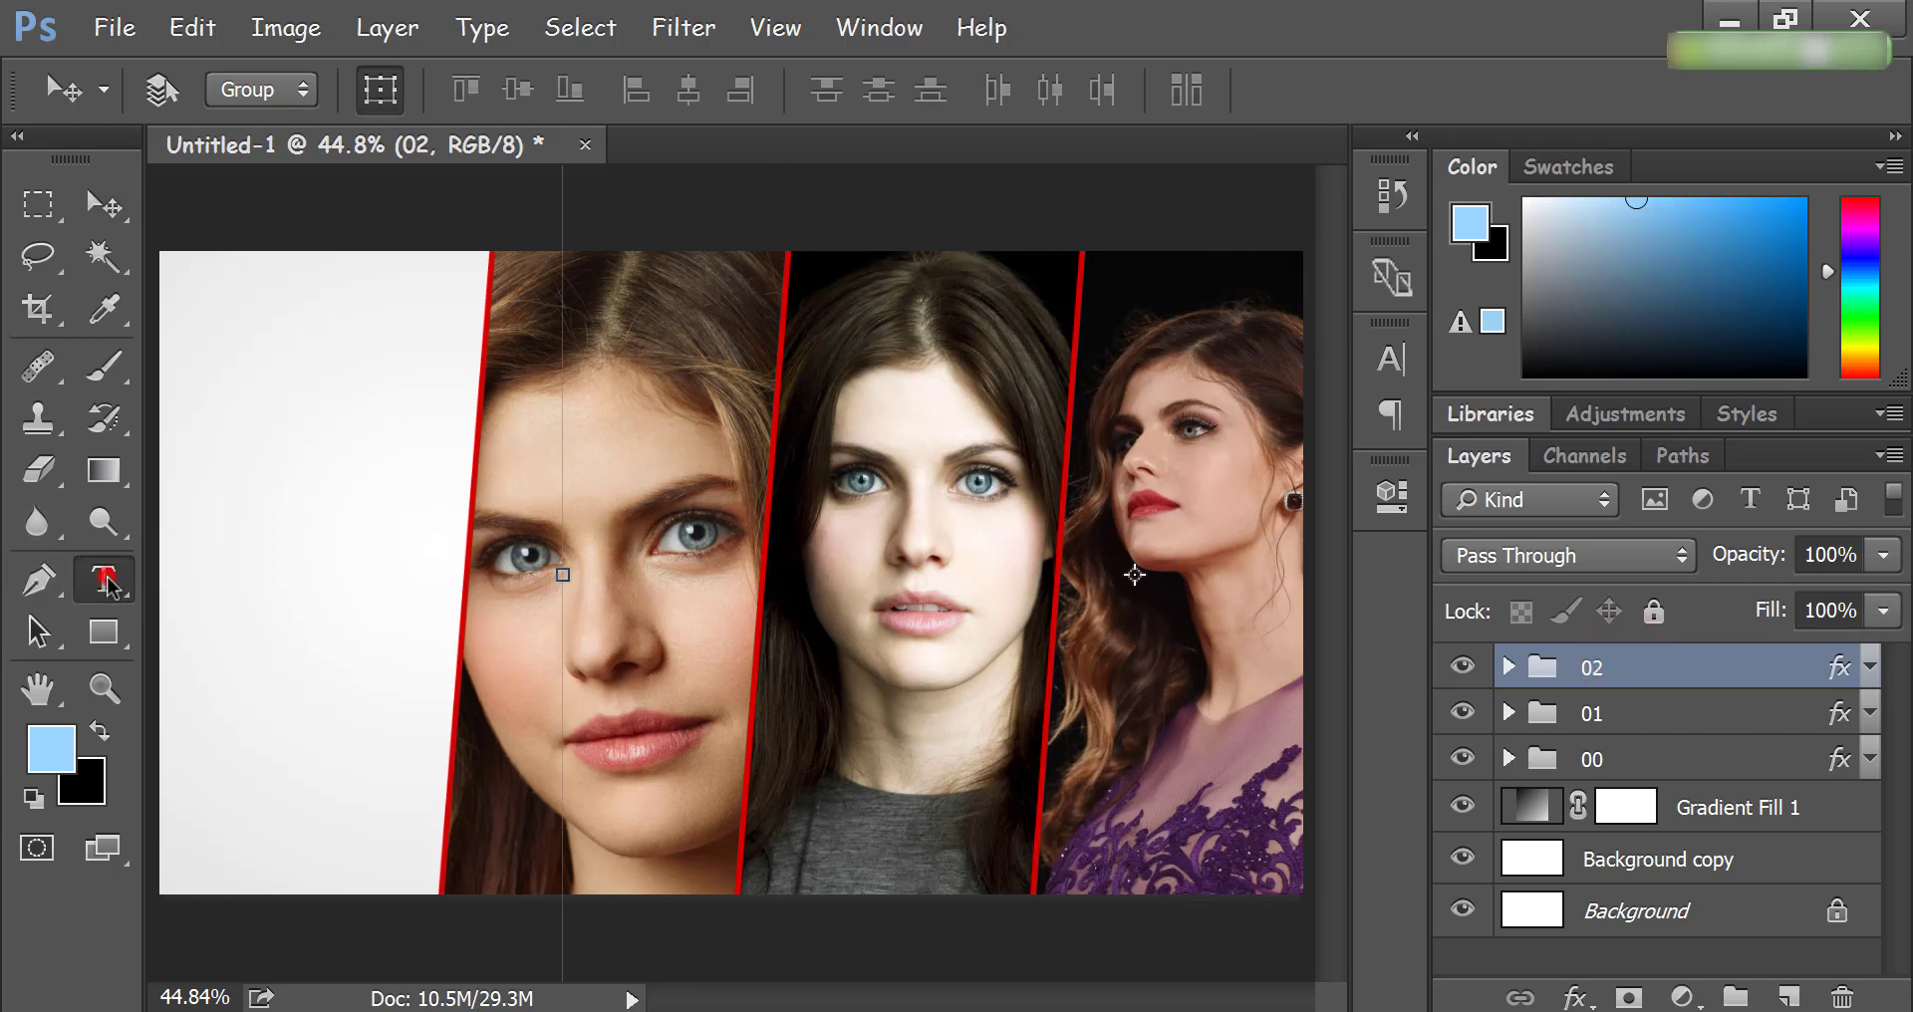
click(232, 361)
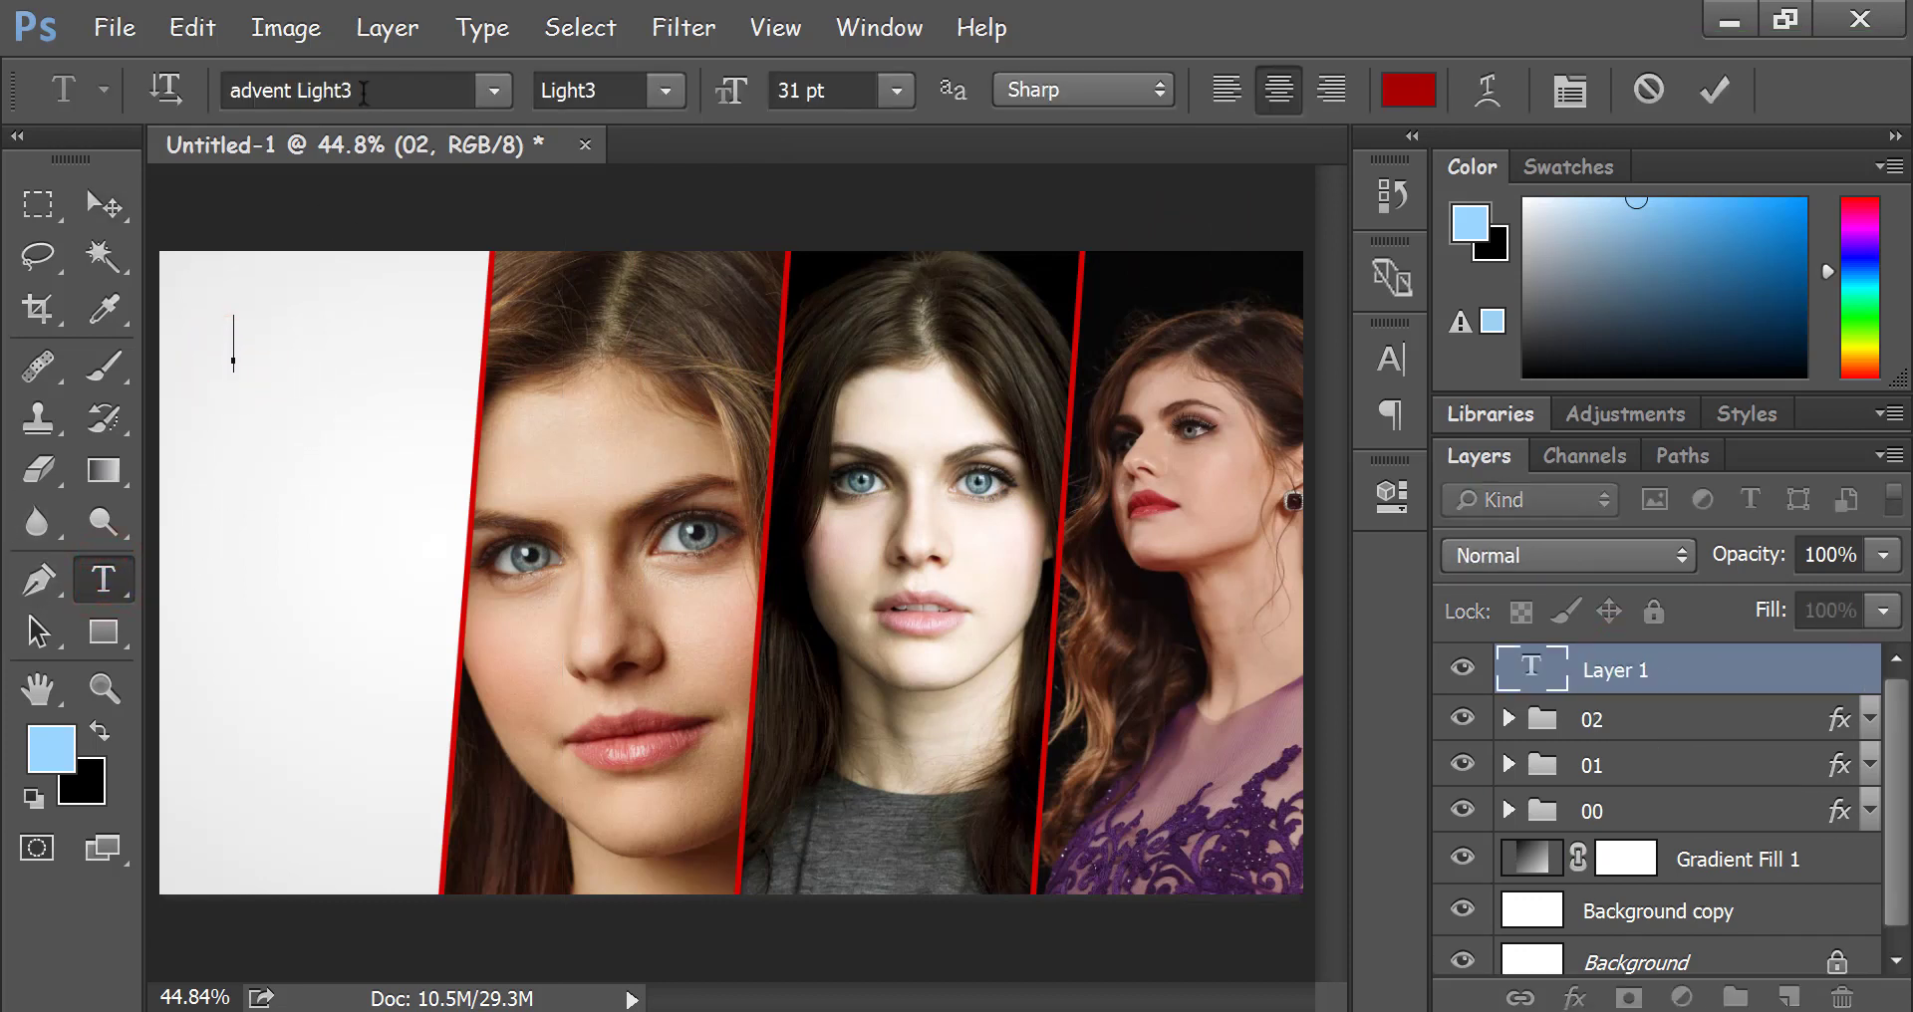
click(365, 91)
drag(374, 90, 228, 90)
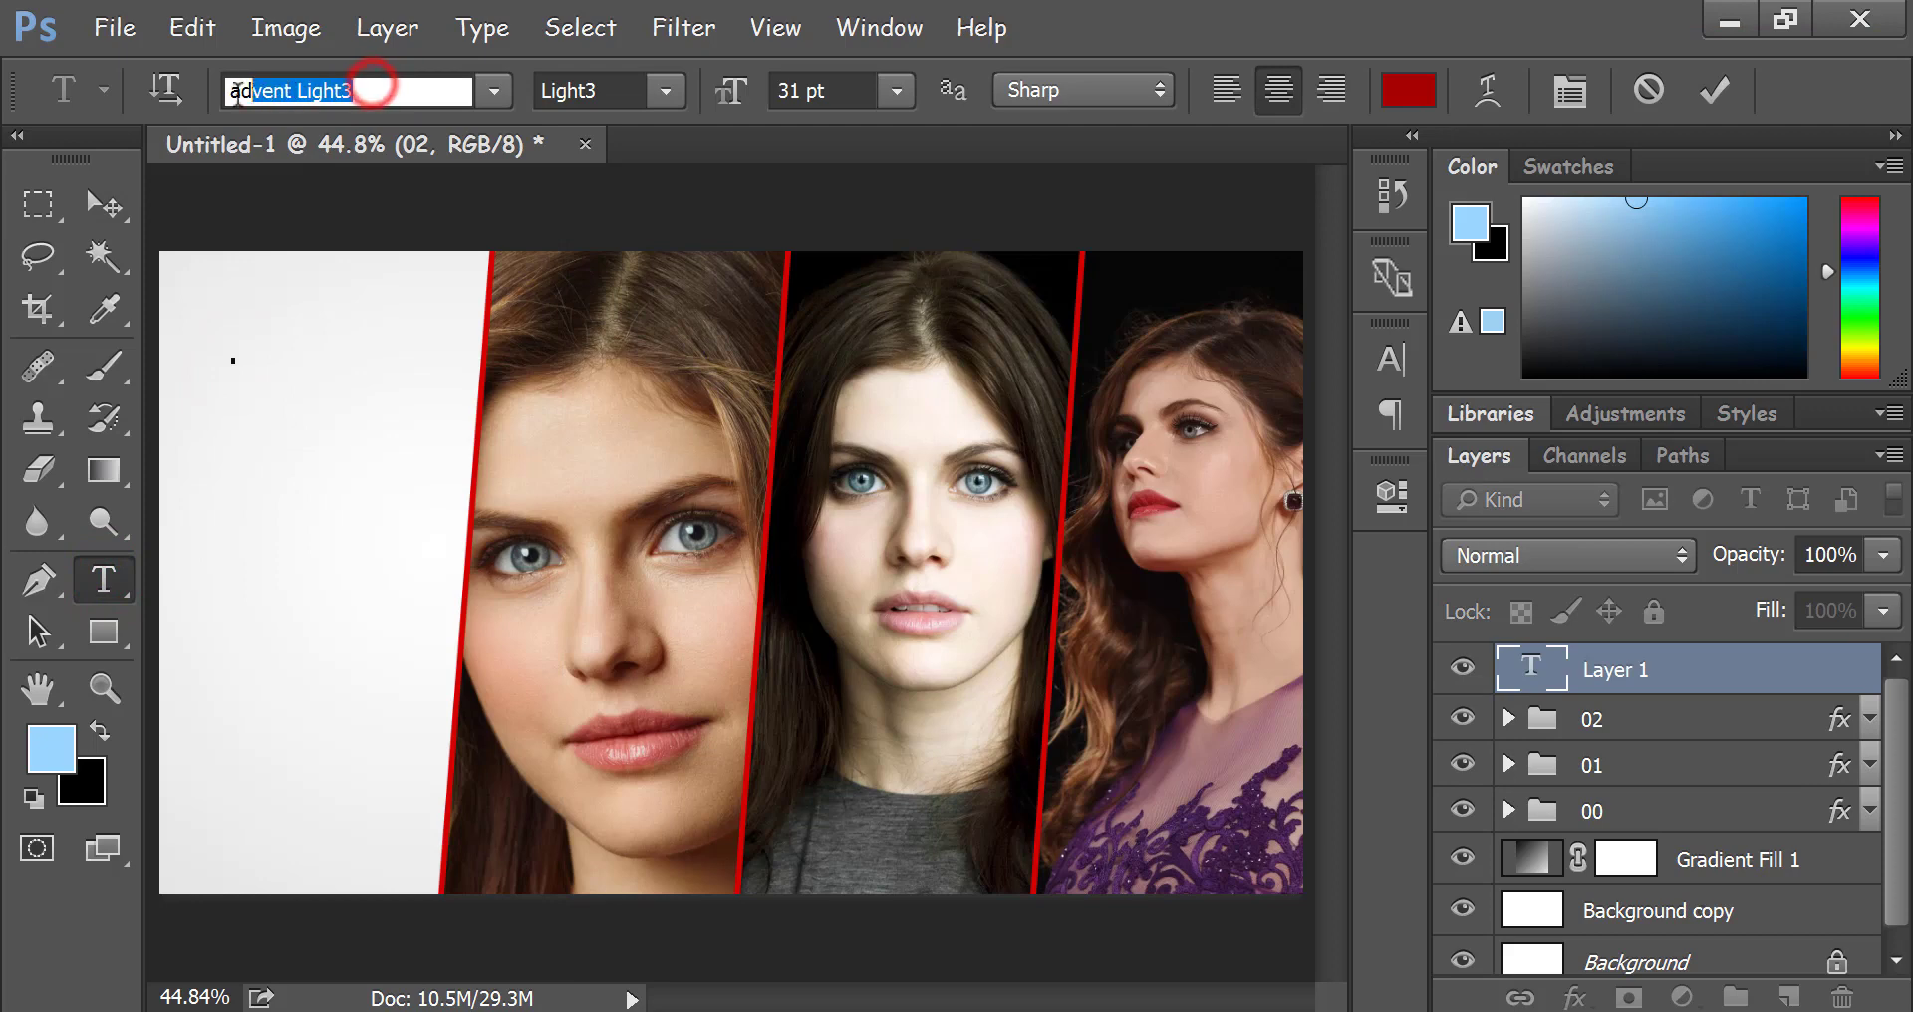
text(beb)
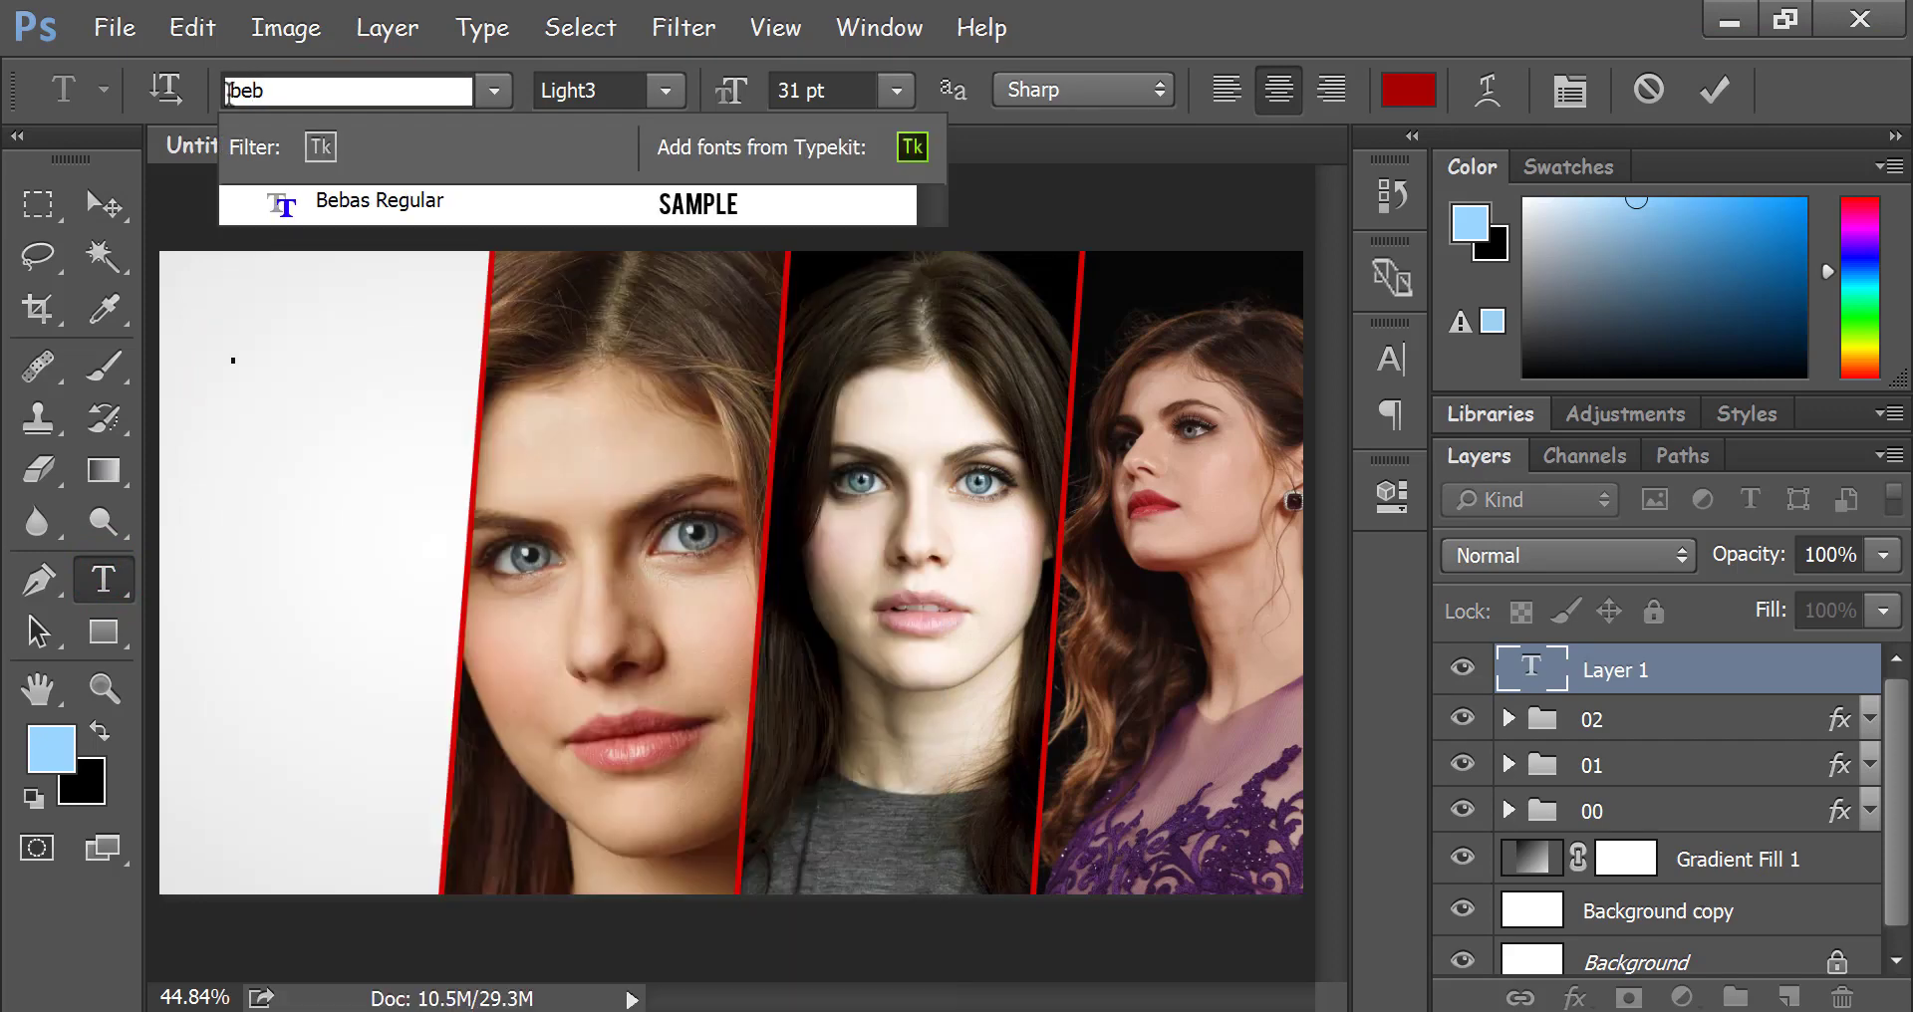
click(349, 199)
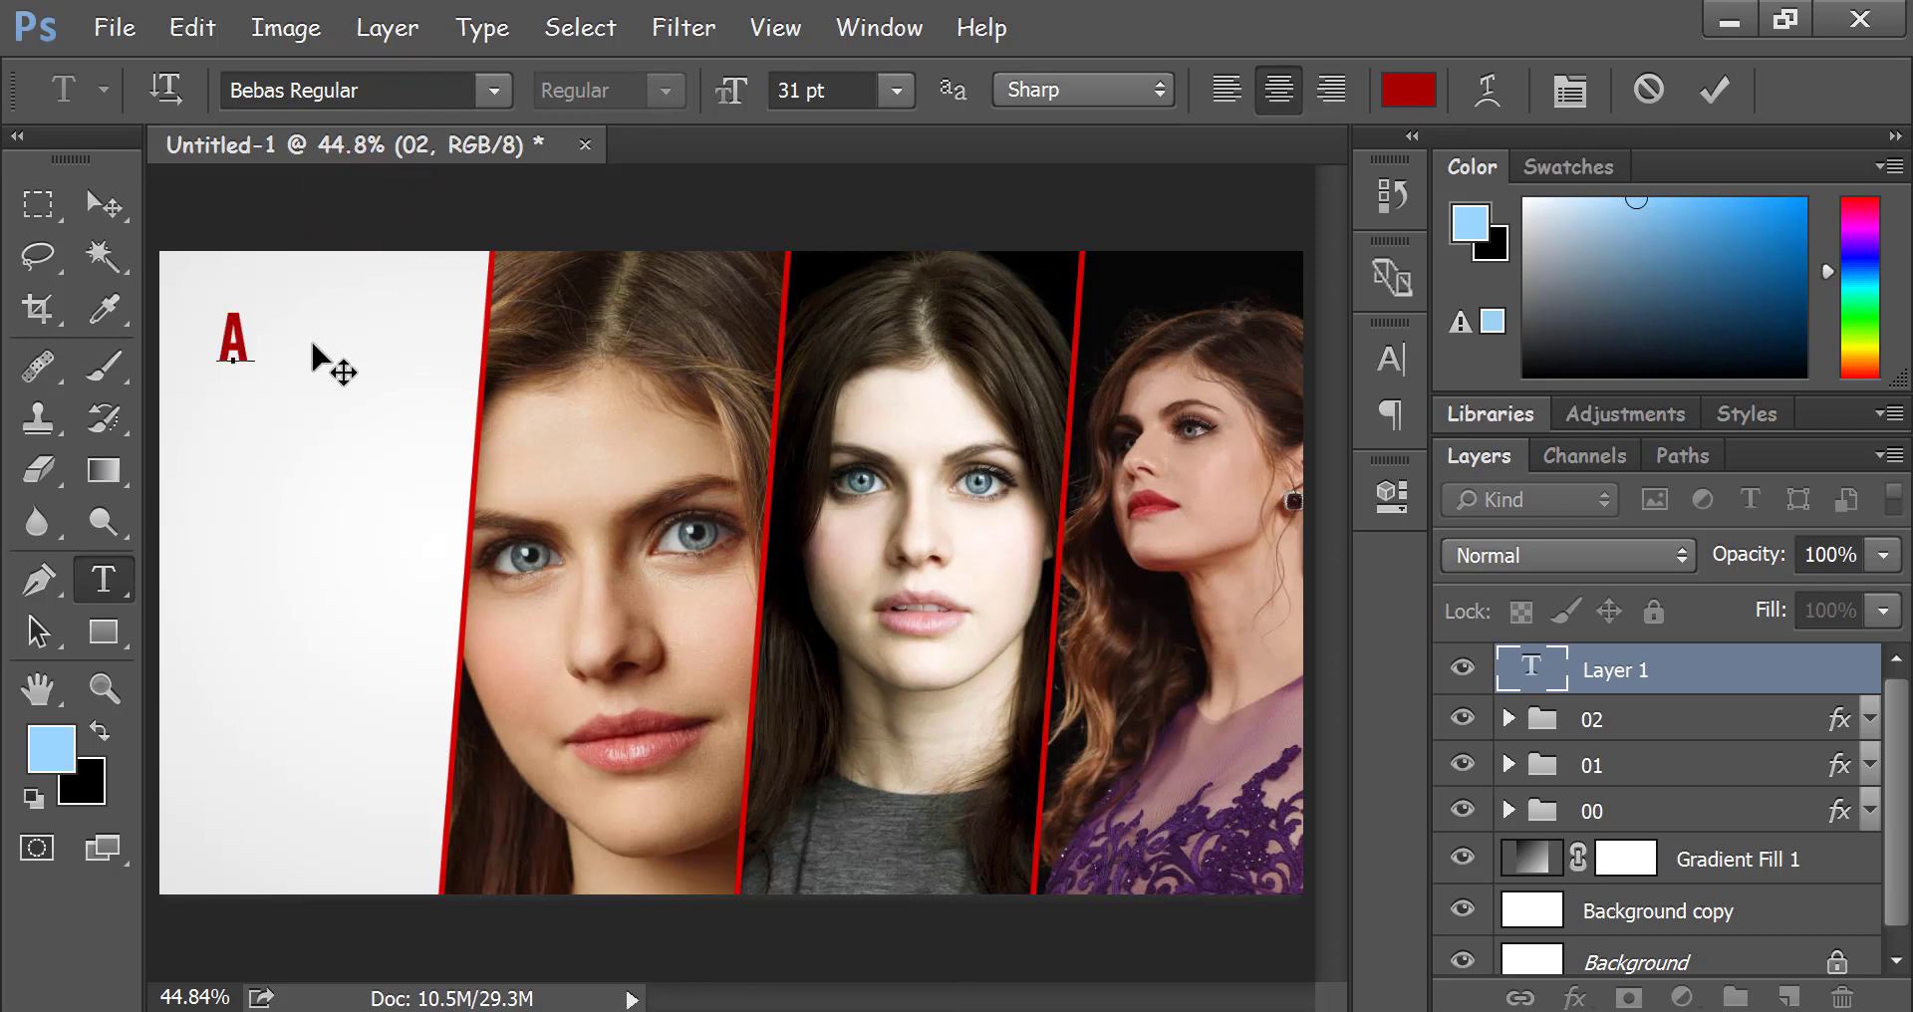
Step: Type ALEXANDRA DADDARIO on two lines, move it onto the canvas, and size it 29 pt
text(LE)
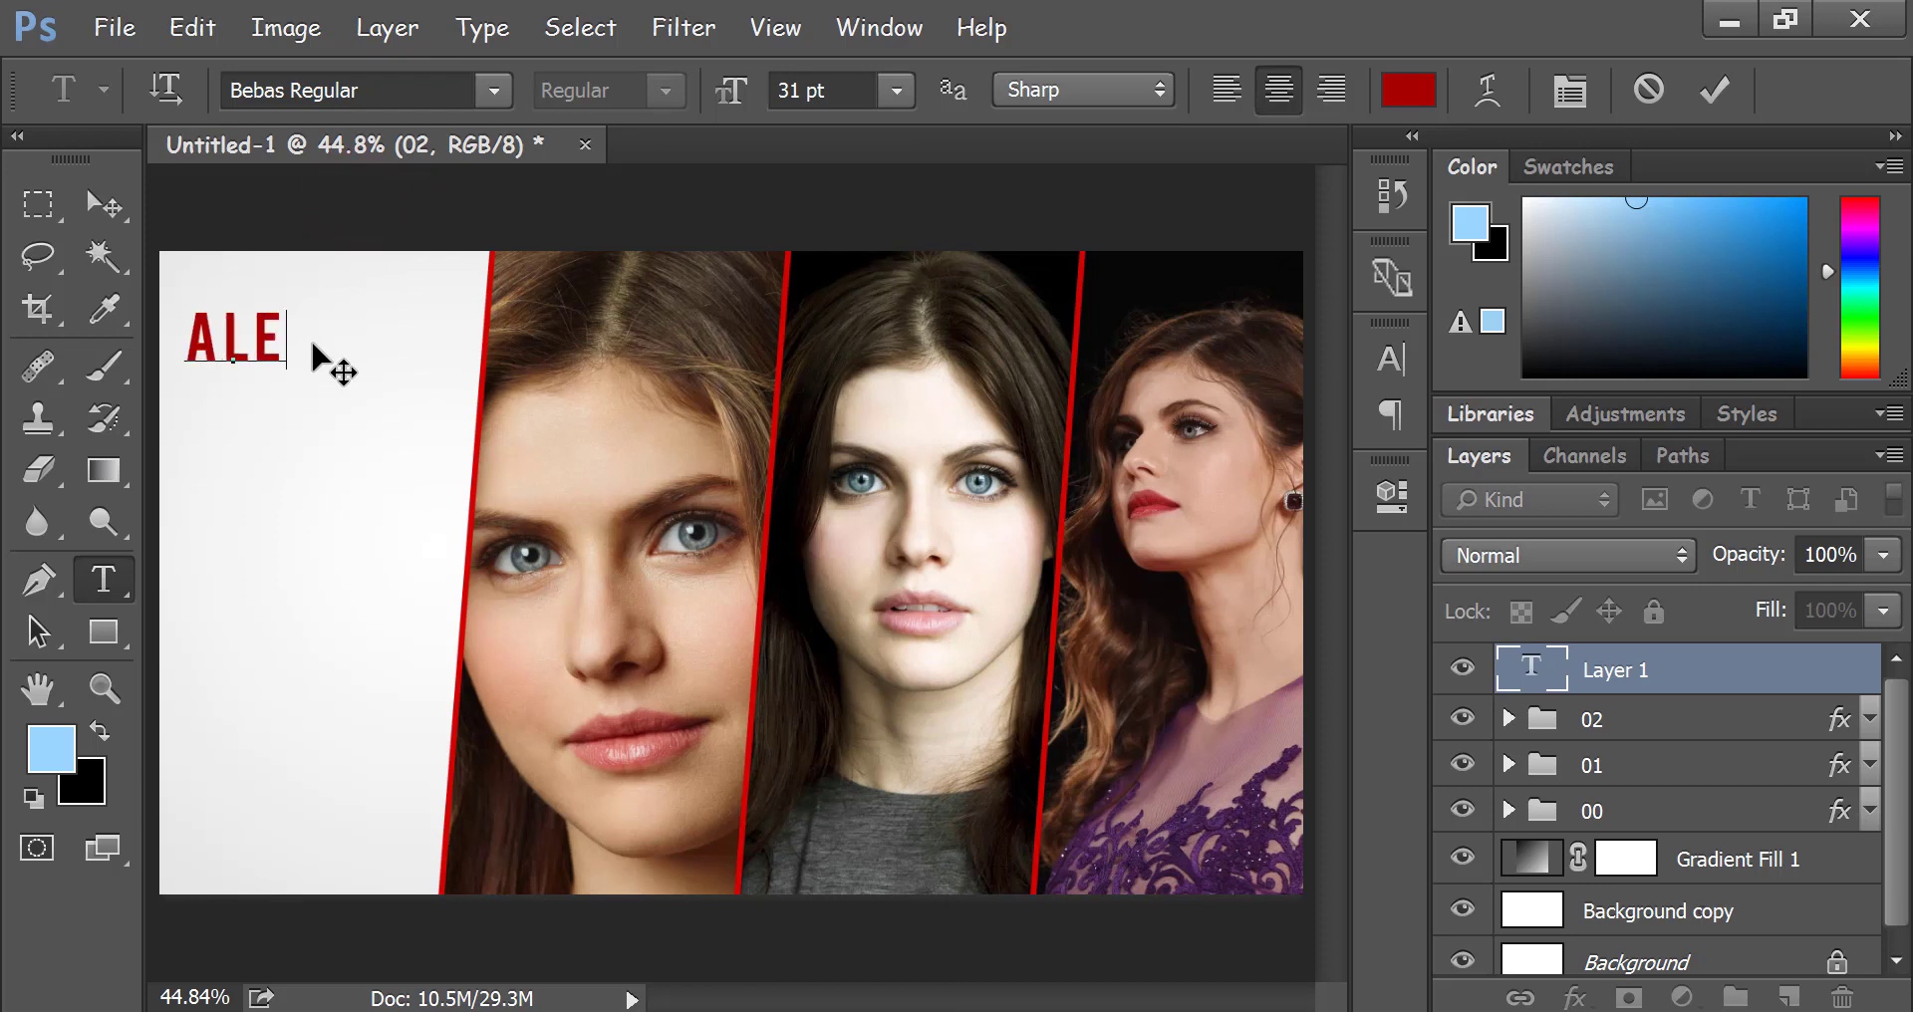
text(XANDRA)
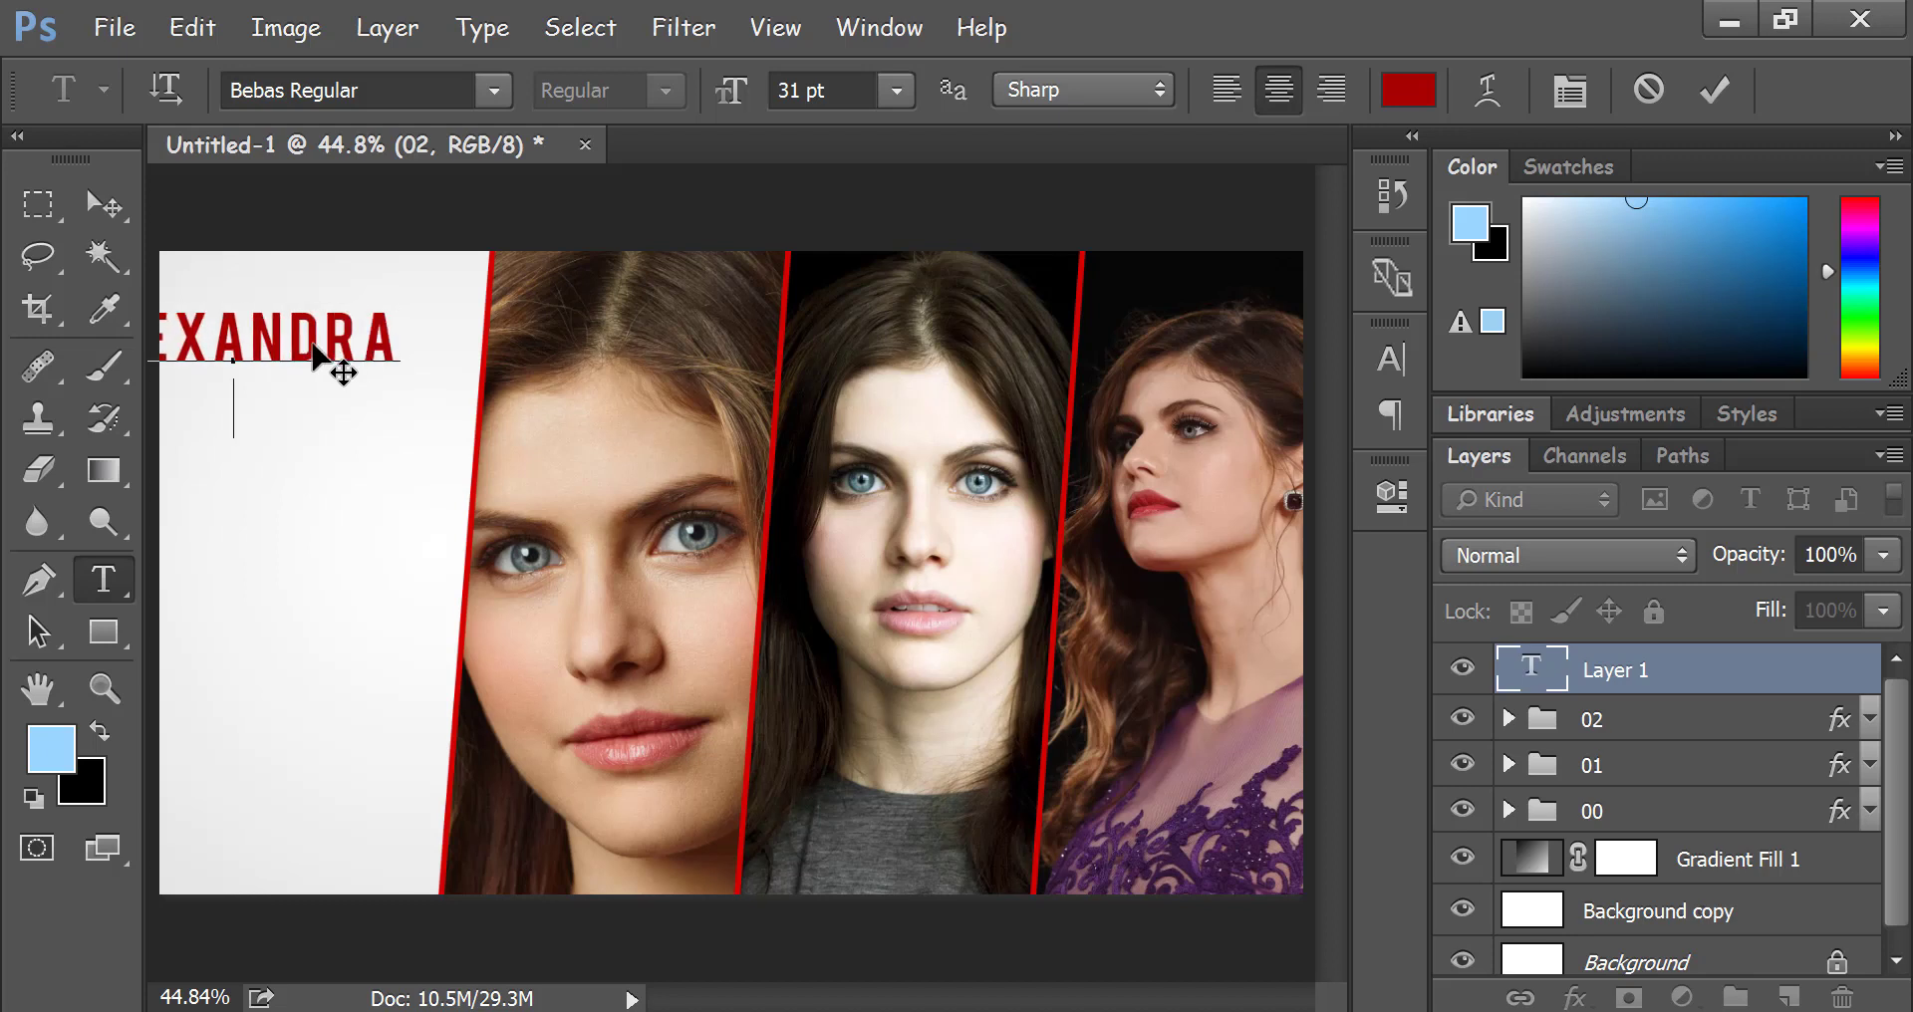
text(DADD)
text(IO)
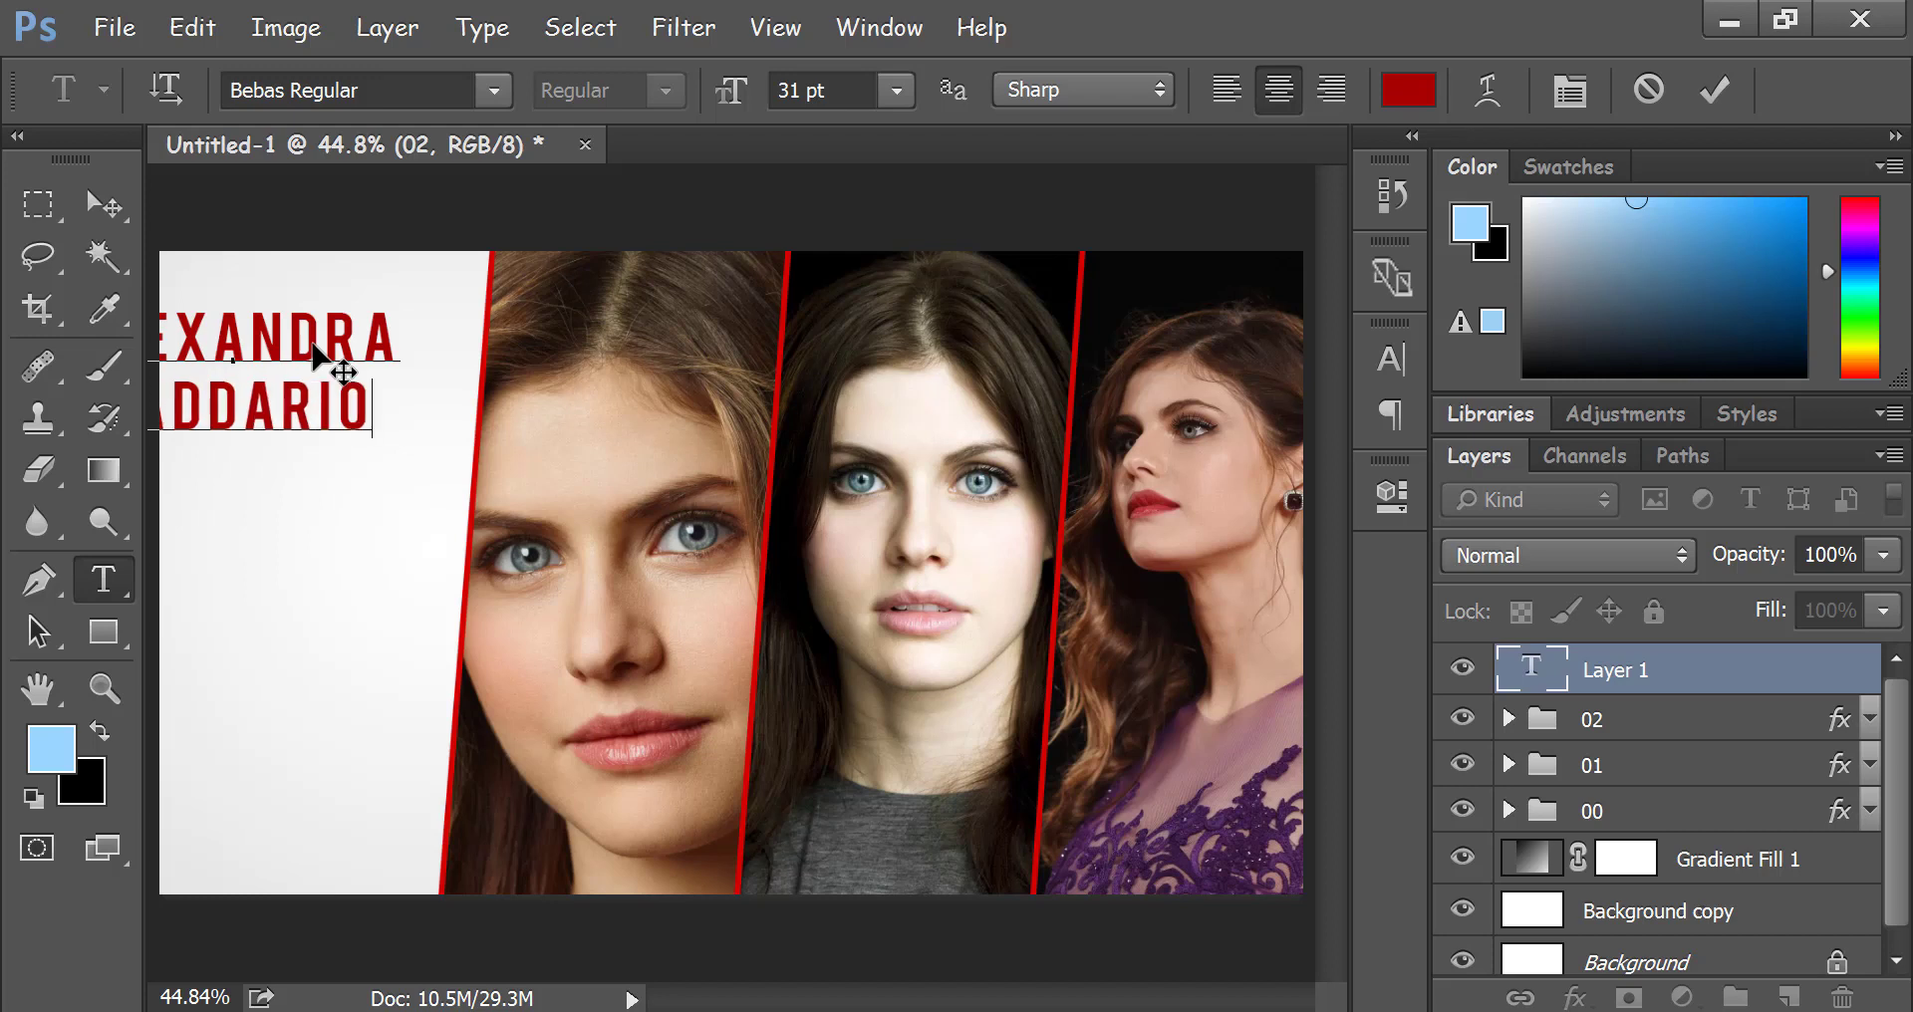
drag(307, 444, 396, 453)
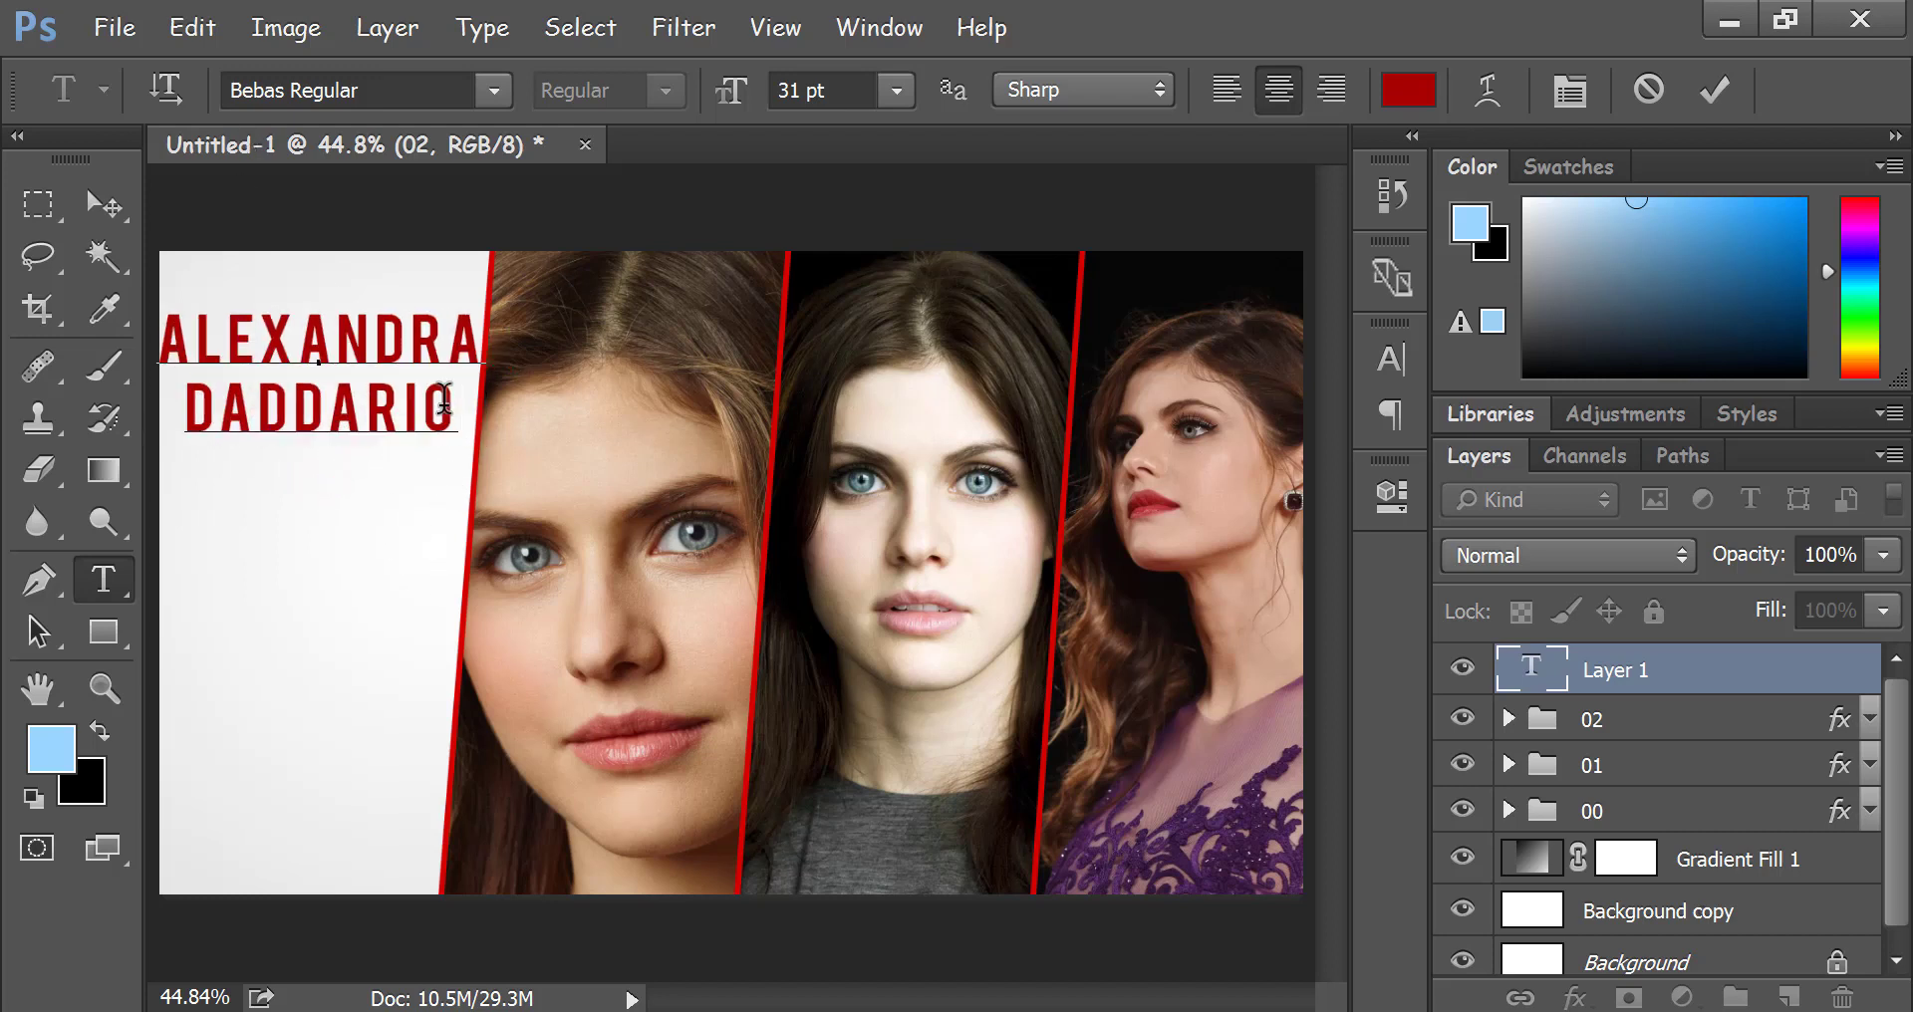
drag(460, 413, 165, 317)
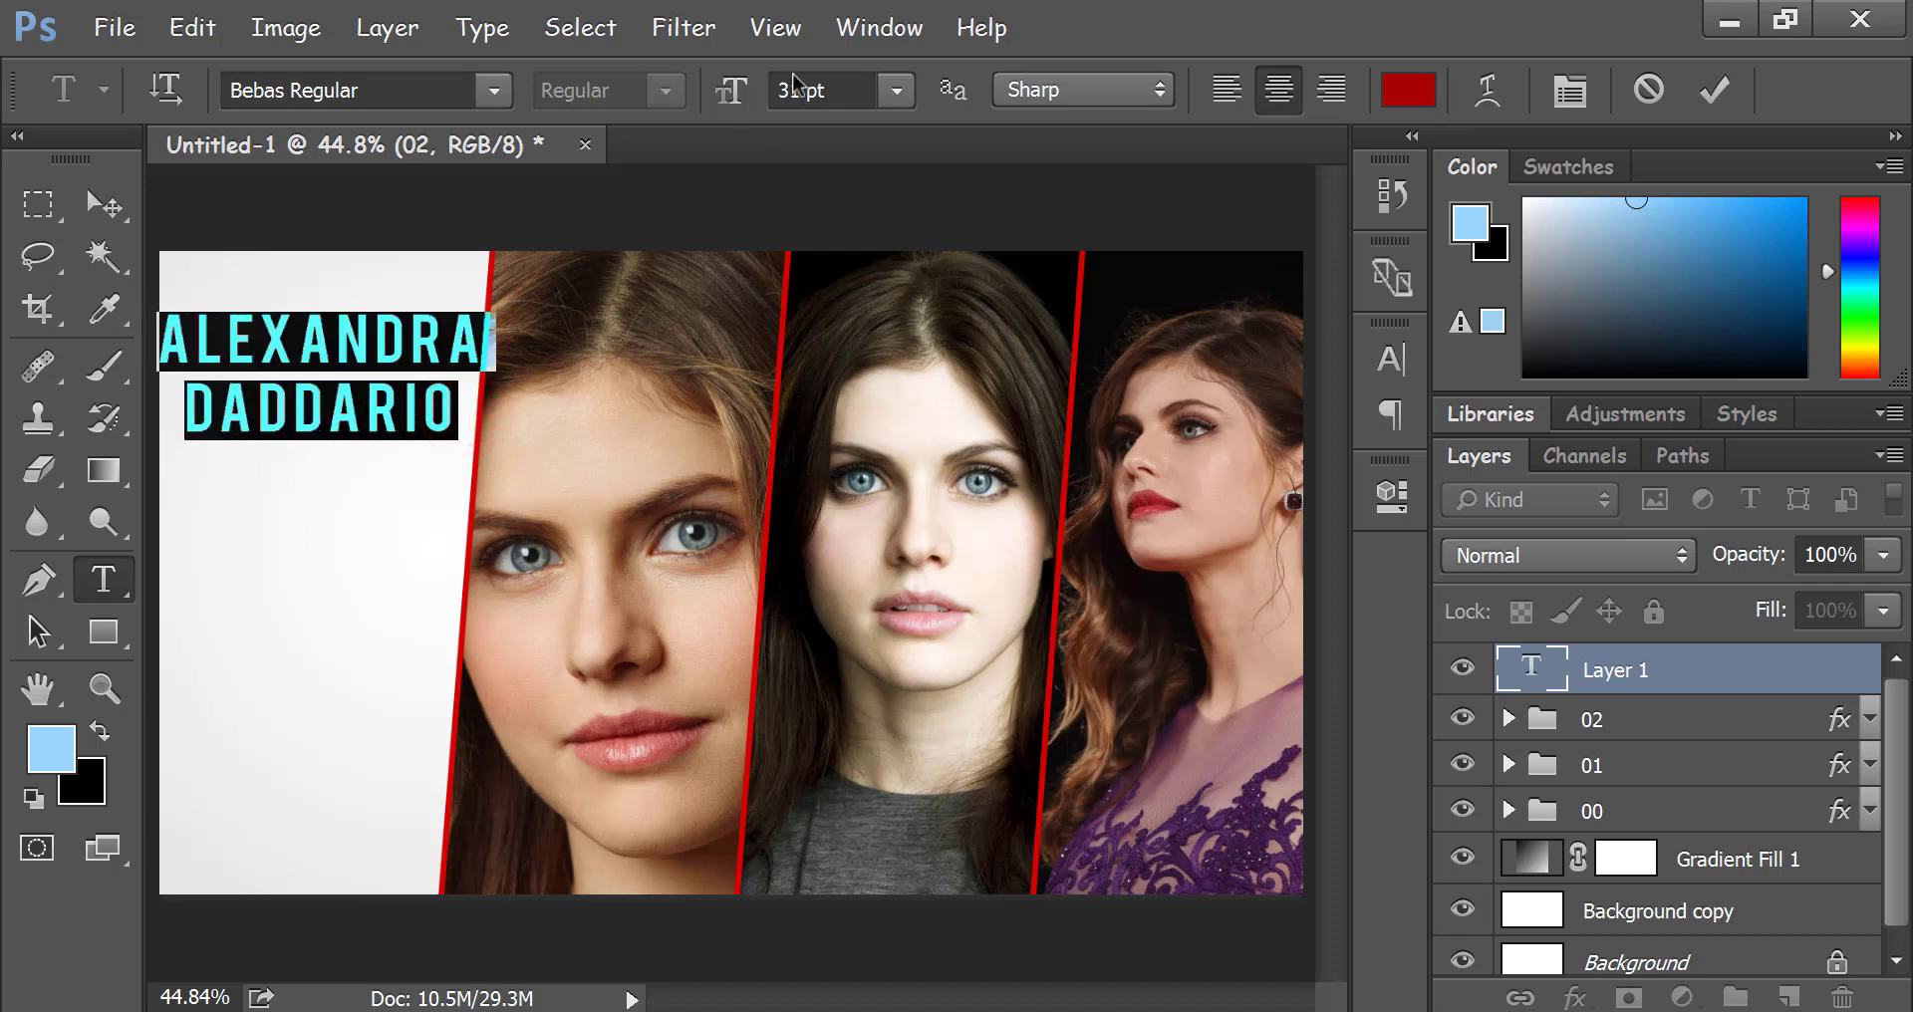
drag(742, 98, 745, 99)
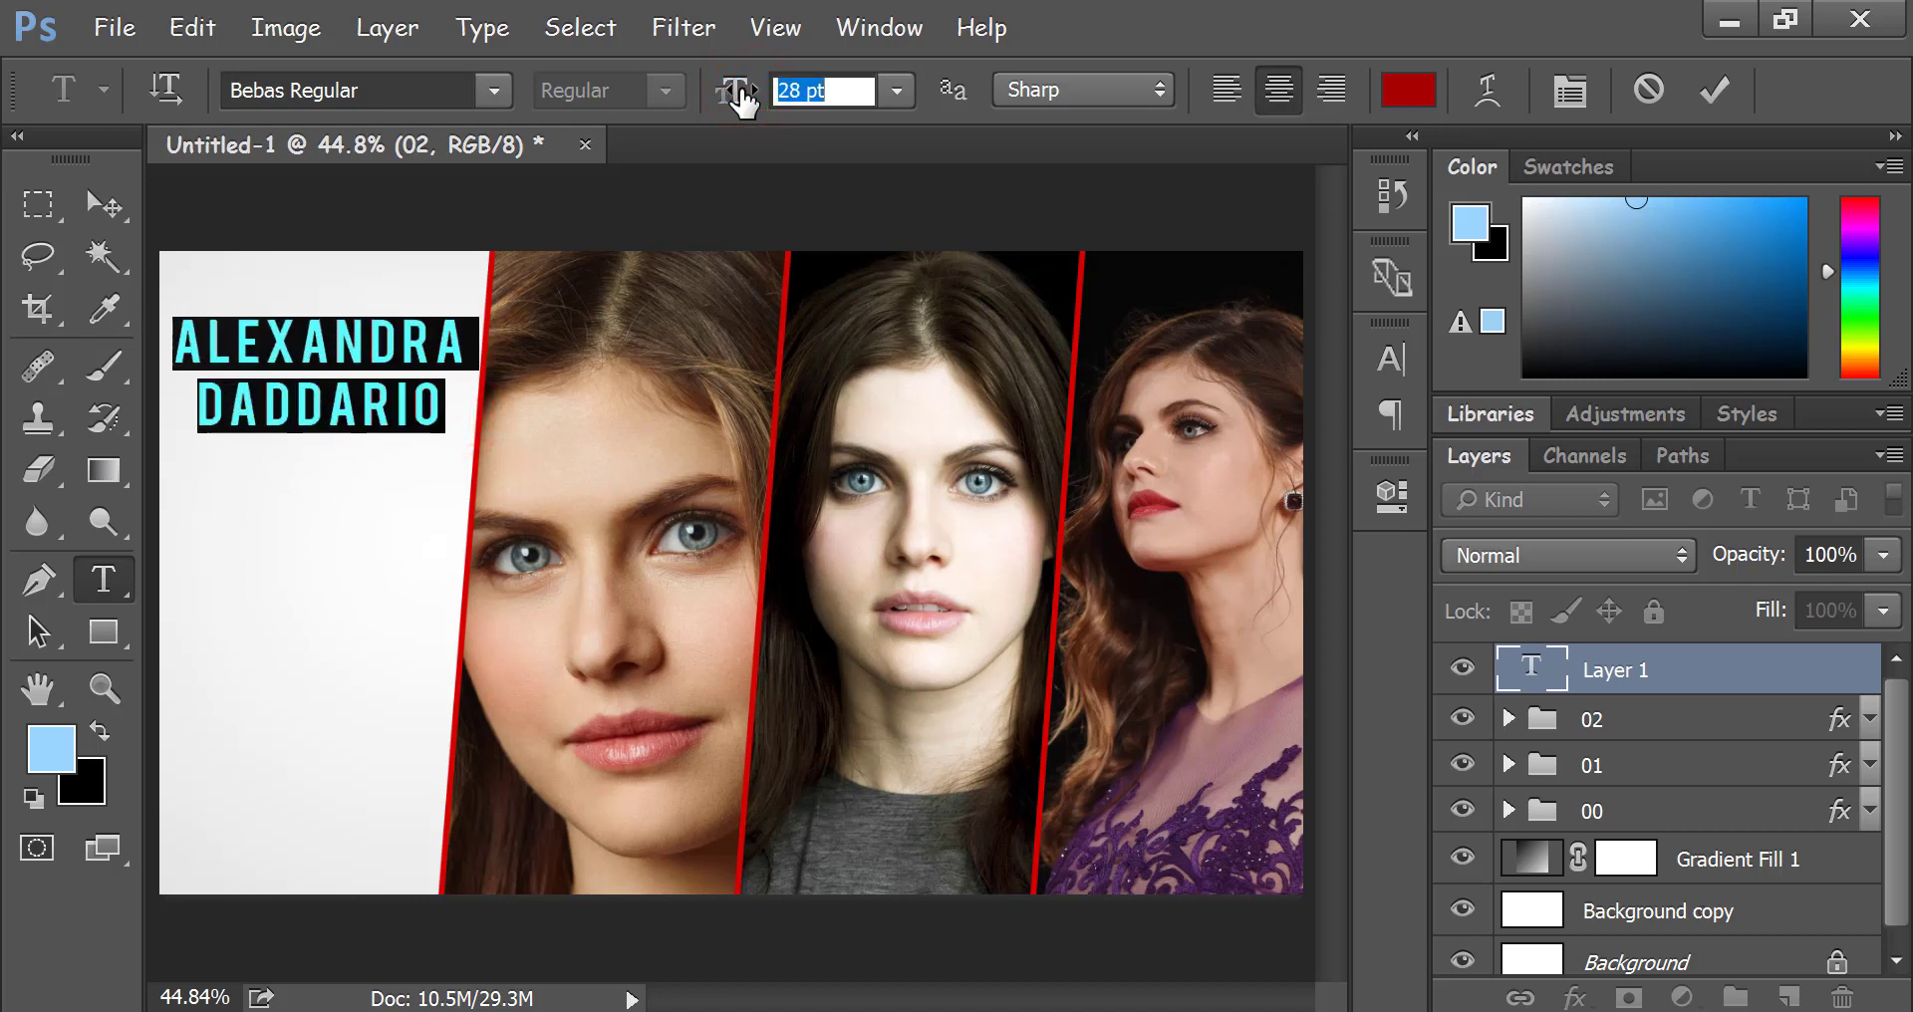
Step: Set the name's leading to 32.01 pt in the Character panel
click(1387, 363)
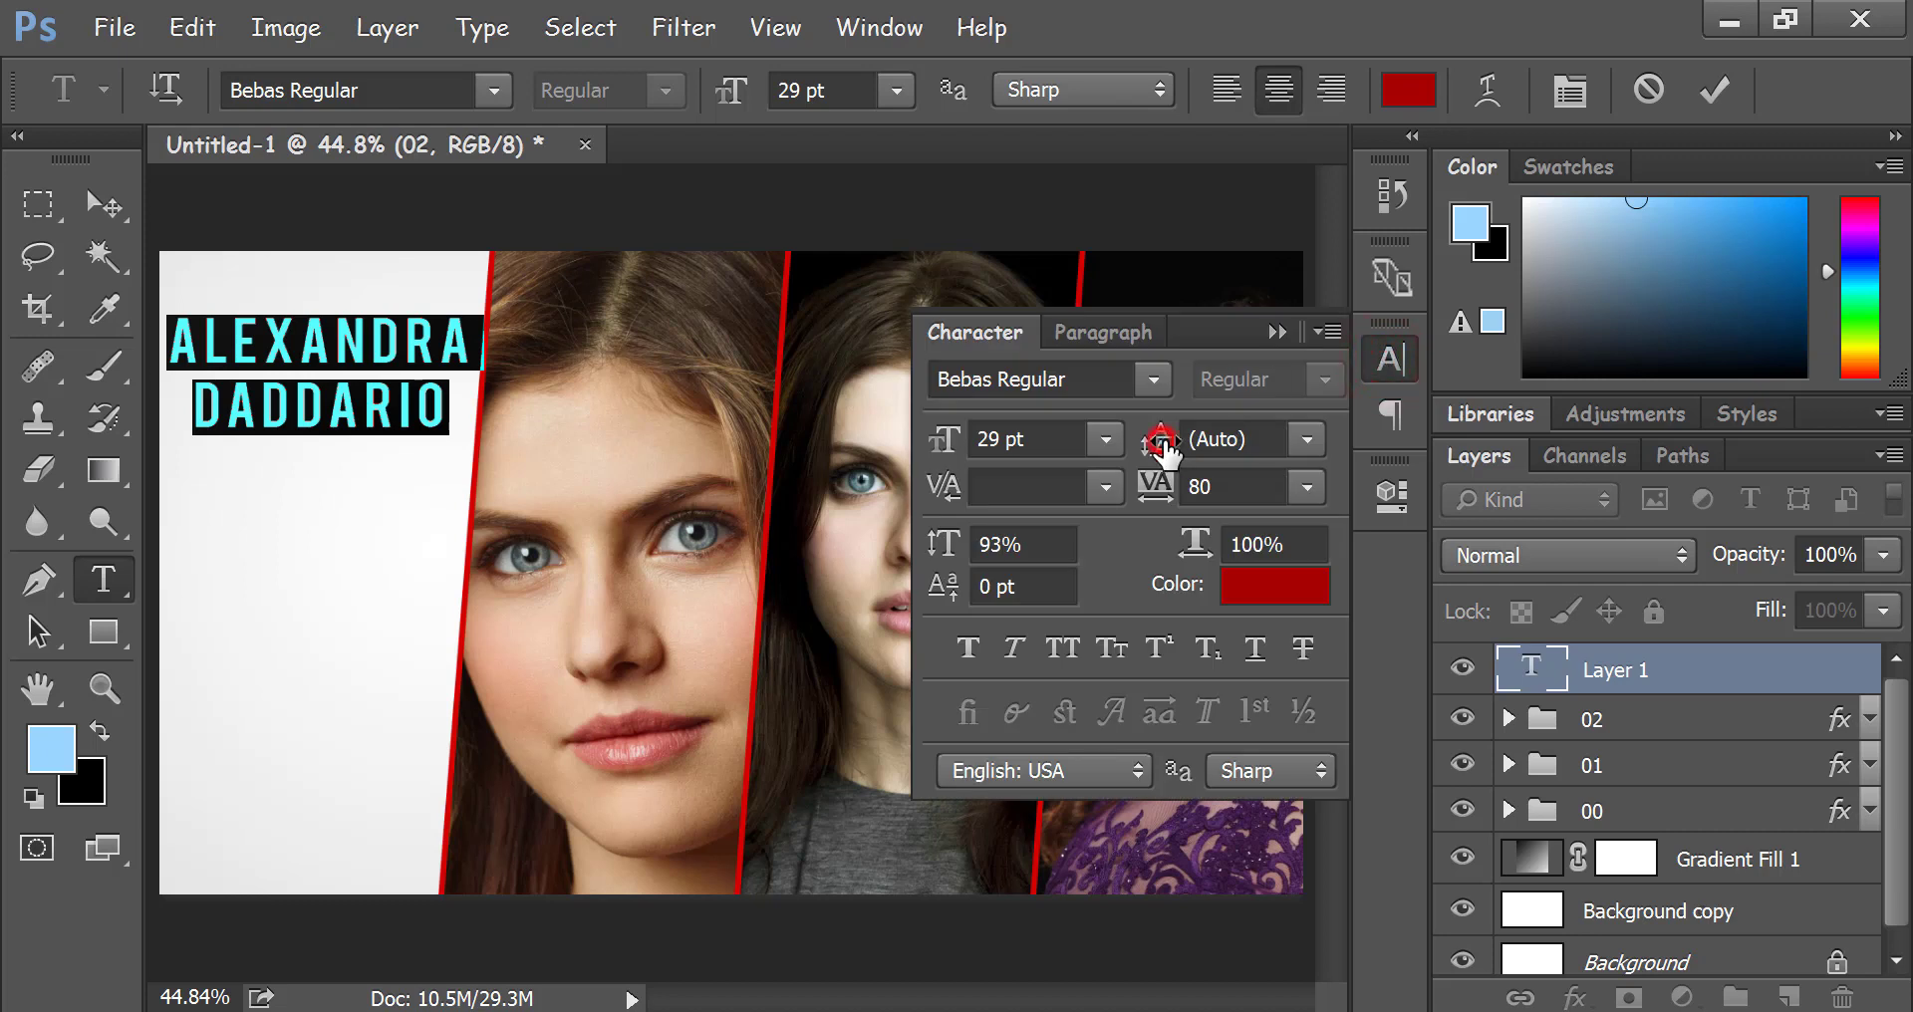
drag(1162, 449, 1166, 453)
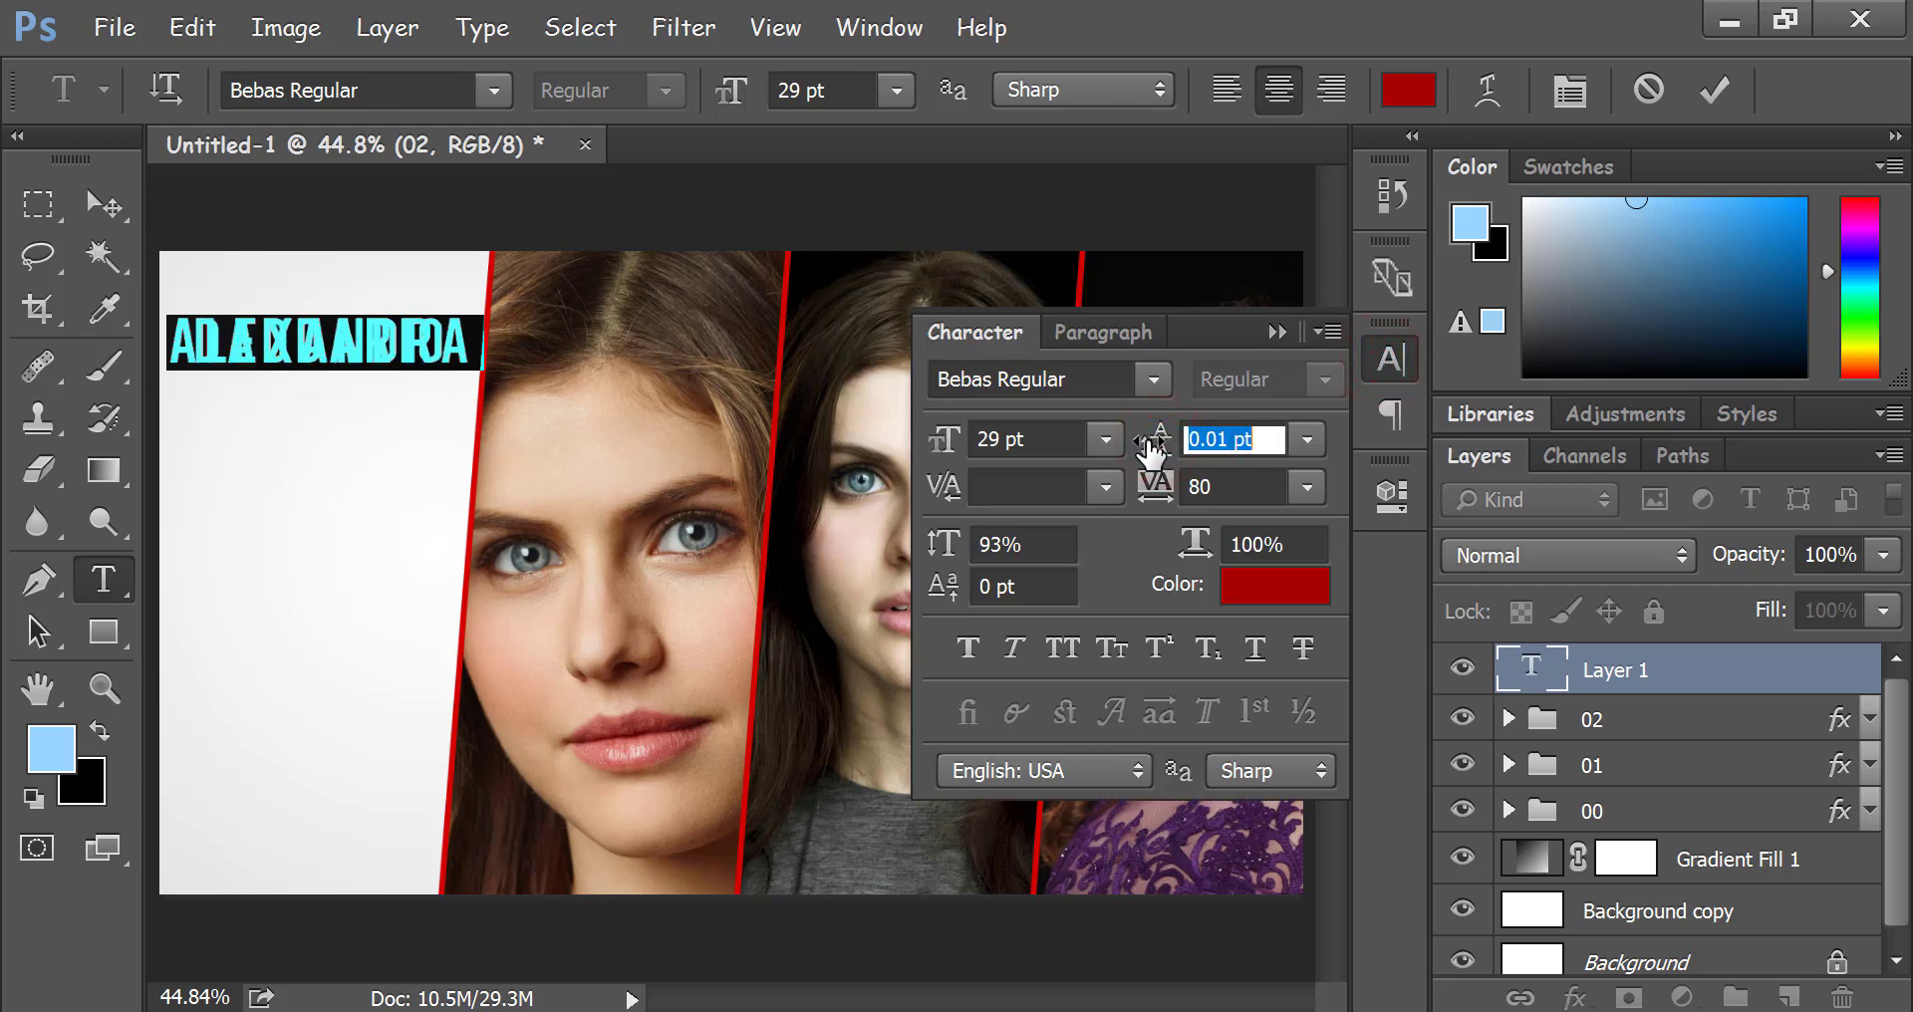
mouse_move(1146, 449)
mouse_down()
mouse_move(1200, 458)
mouse_move(1160, 450)
mouse_move(1186, 453)
mouse_up()
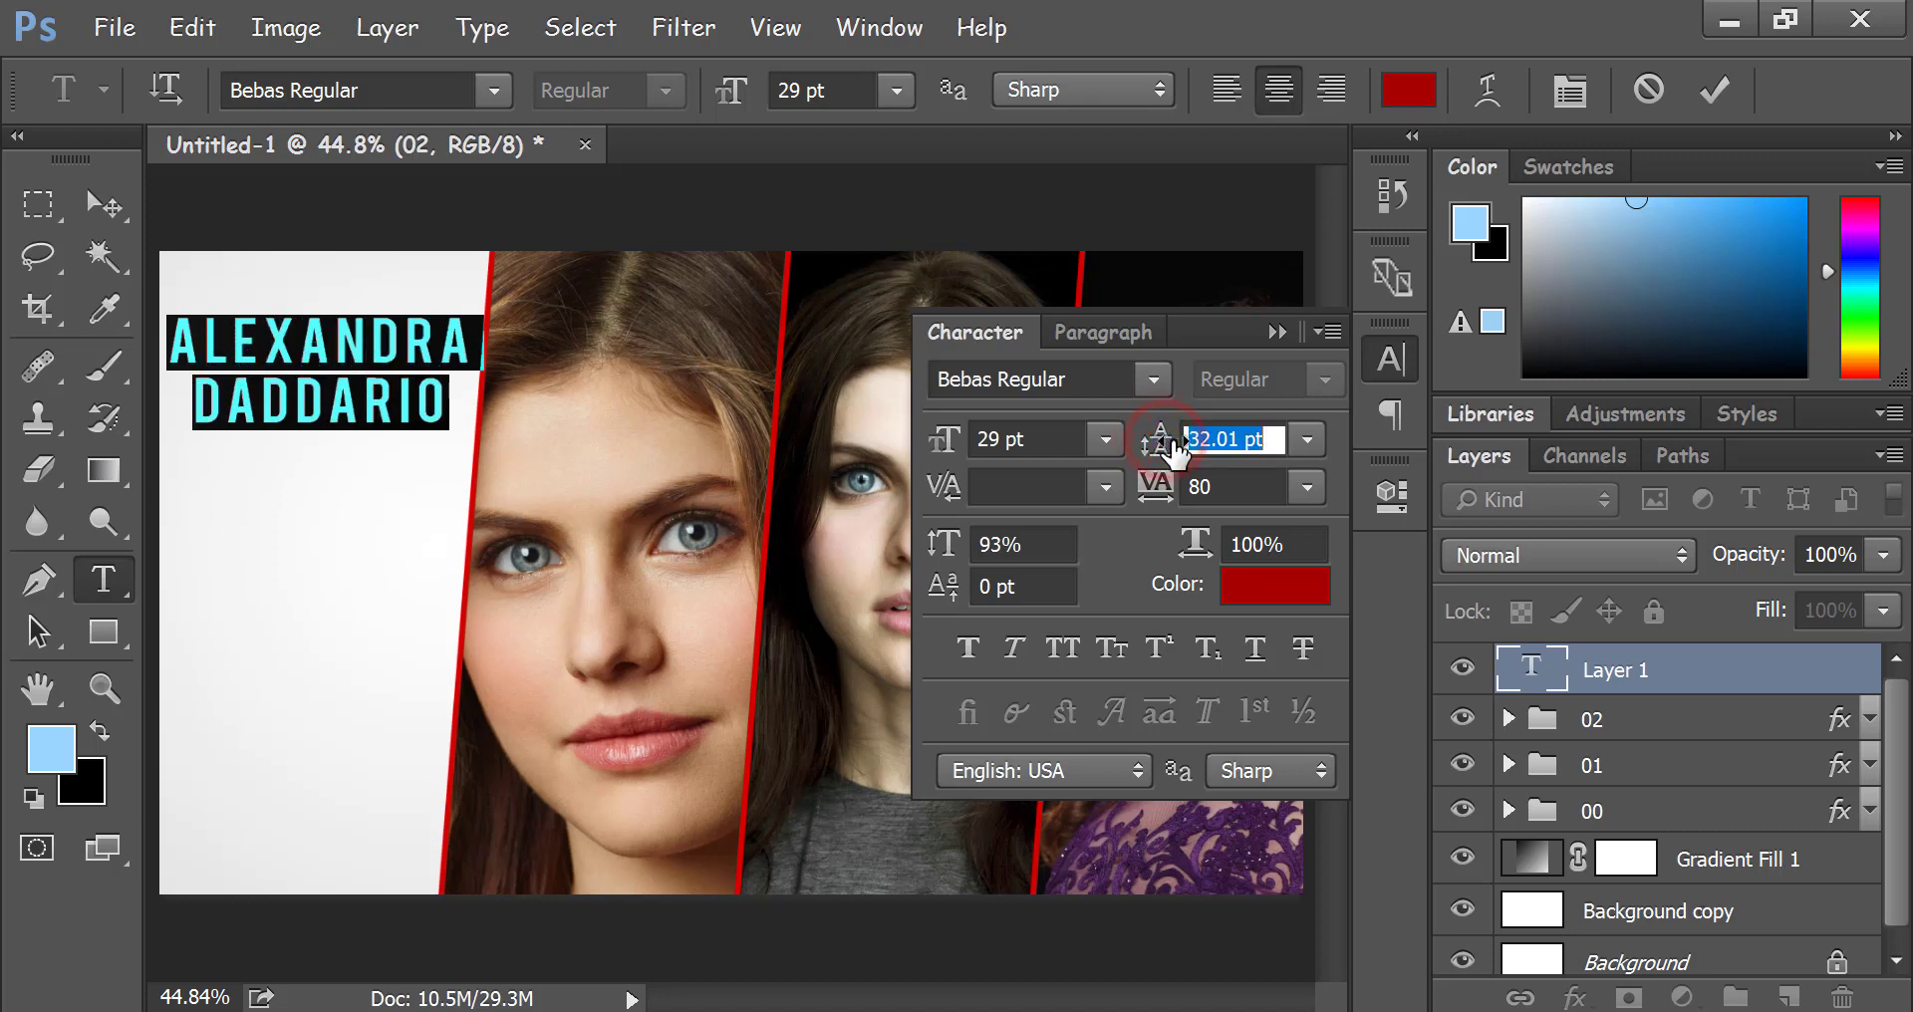
click(295, 384)
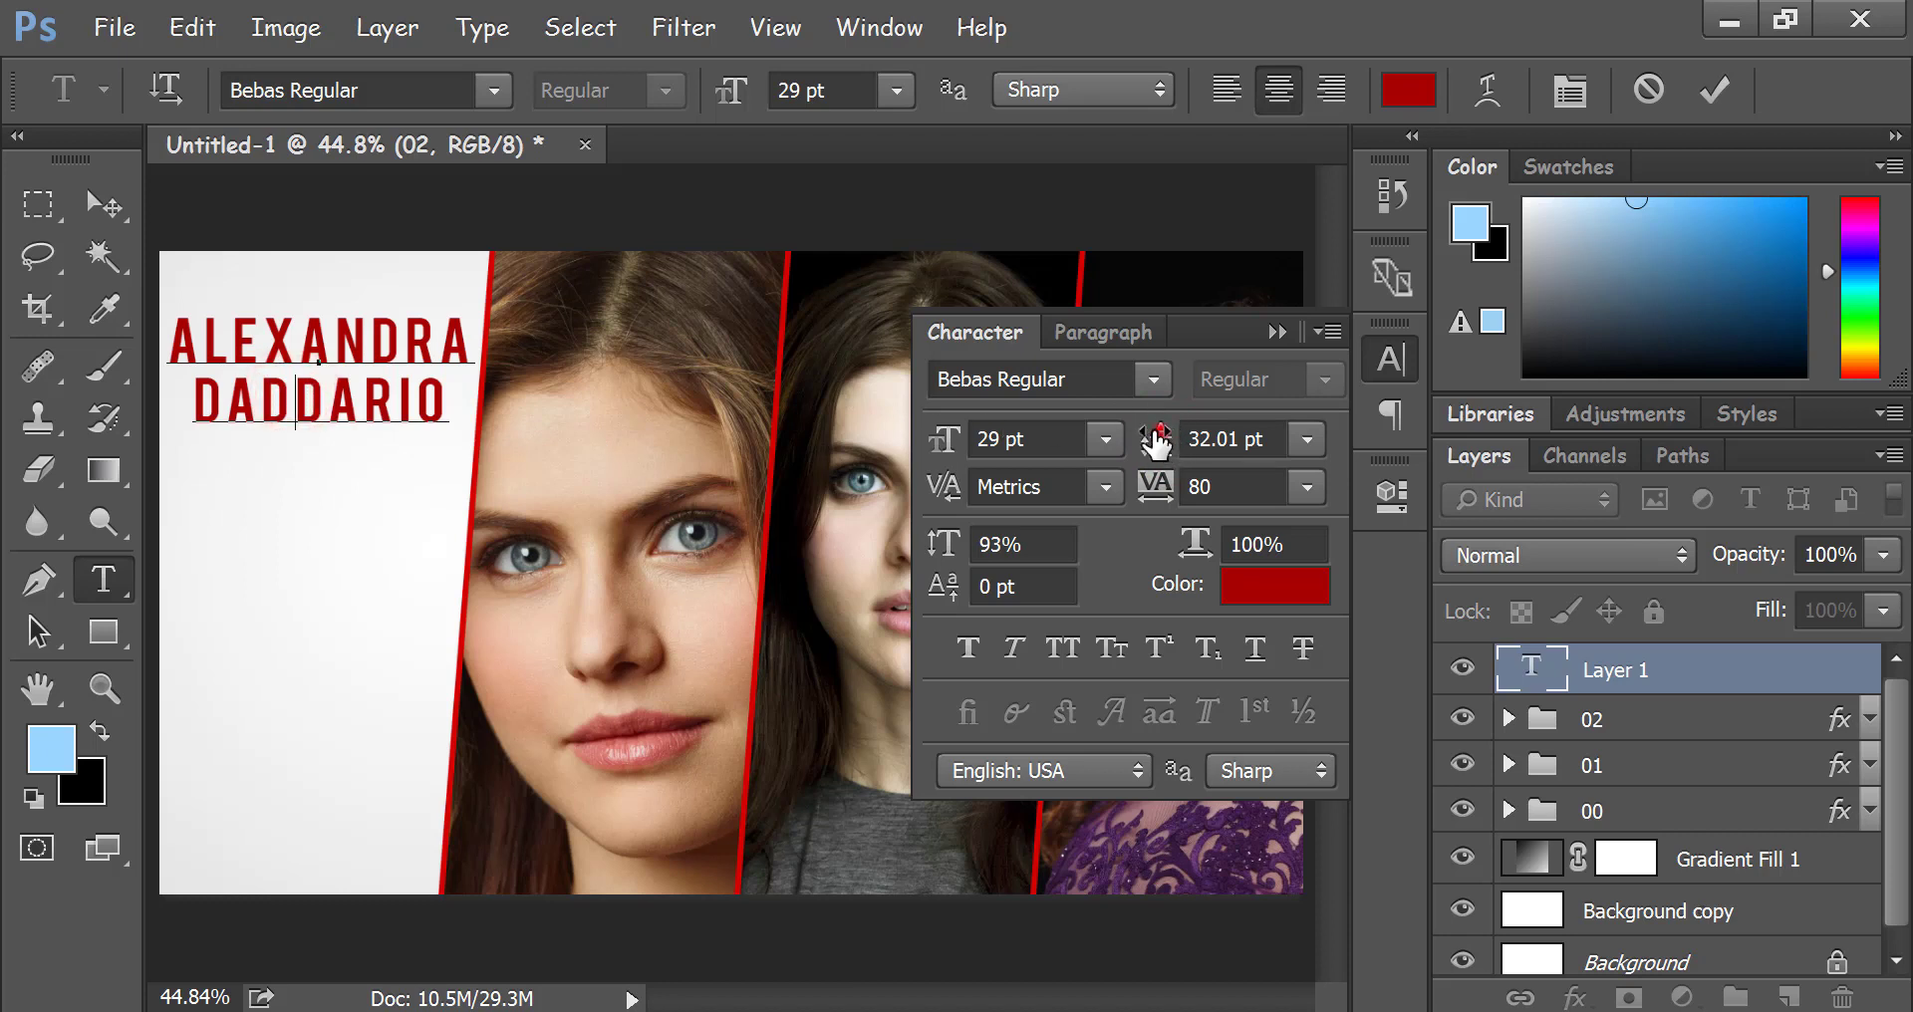
drag(1160, 438, 1165, 443)
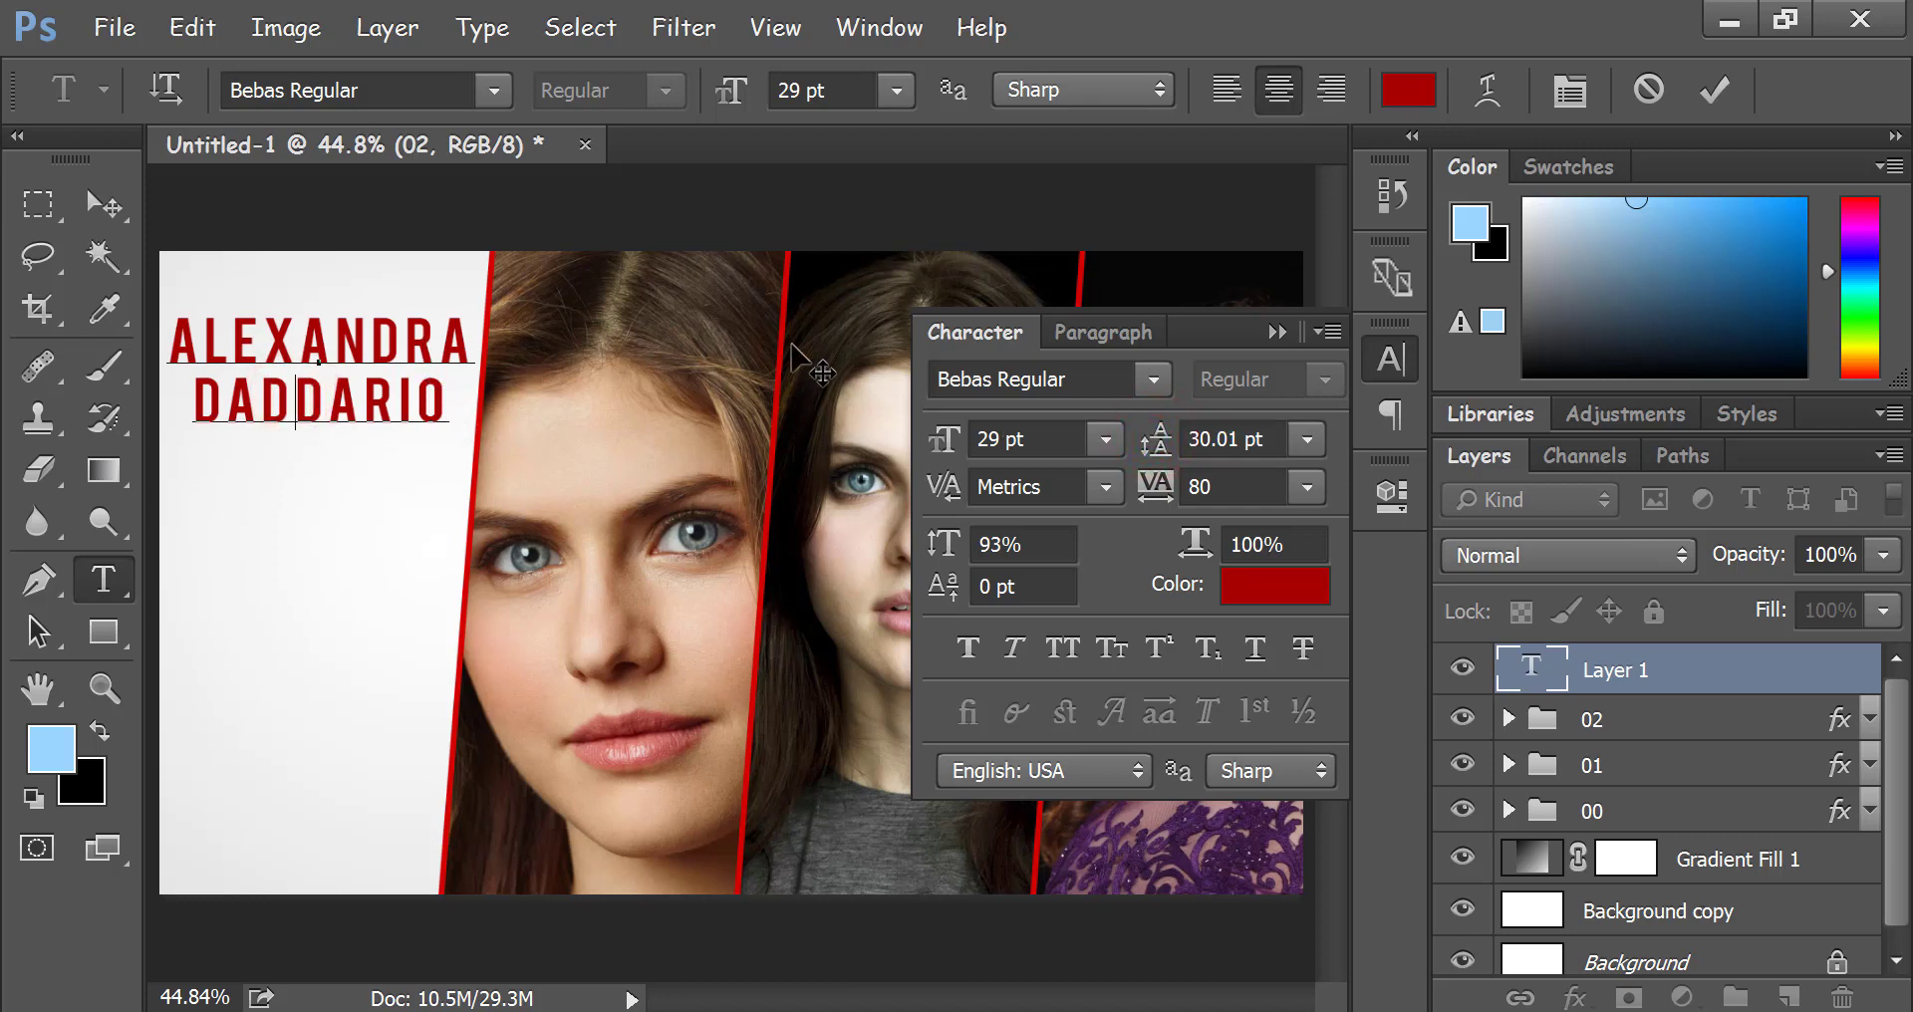
Step: Recolour the name text dark brown #441a0b
click(1243, 612)
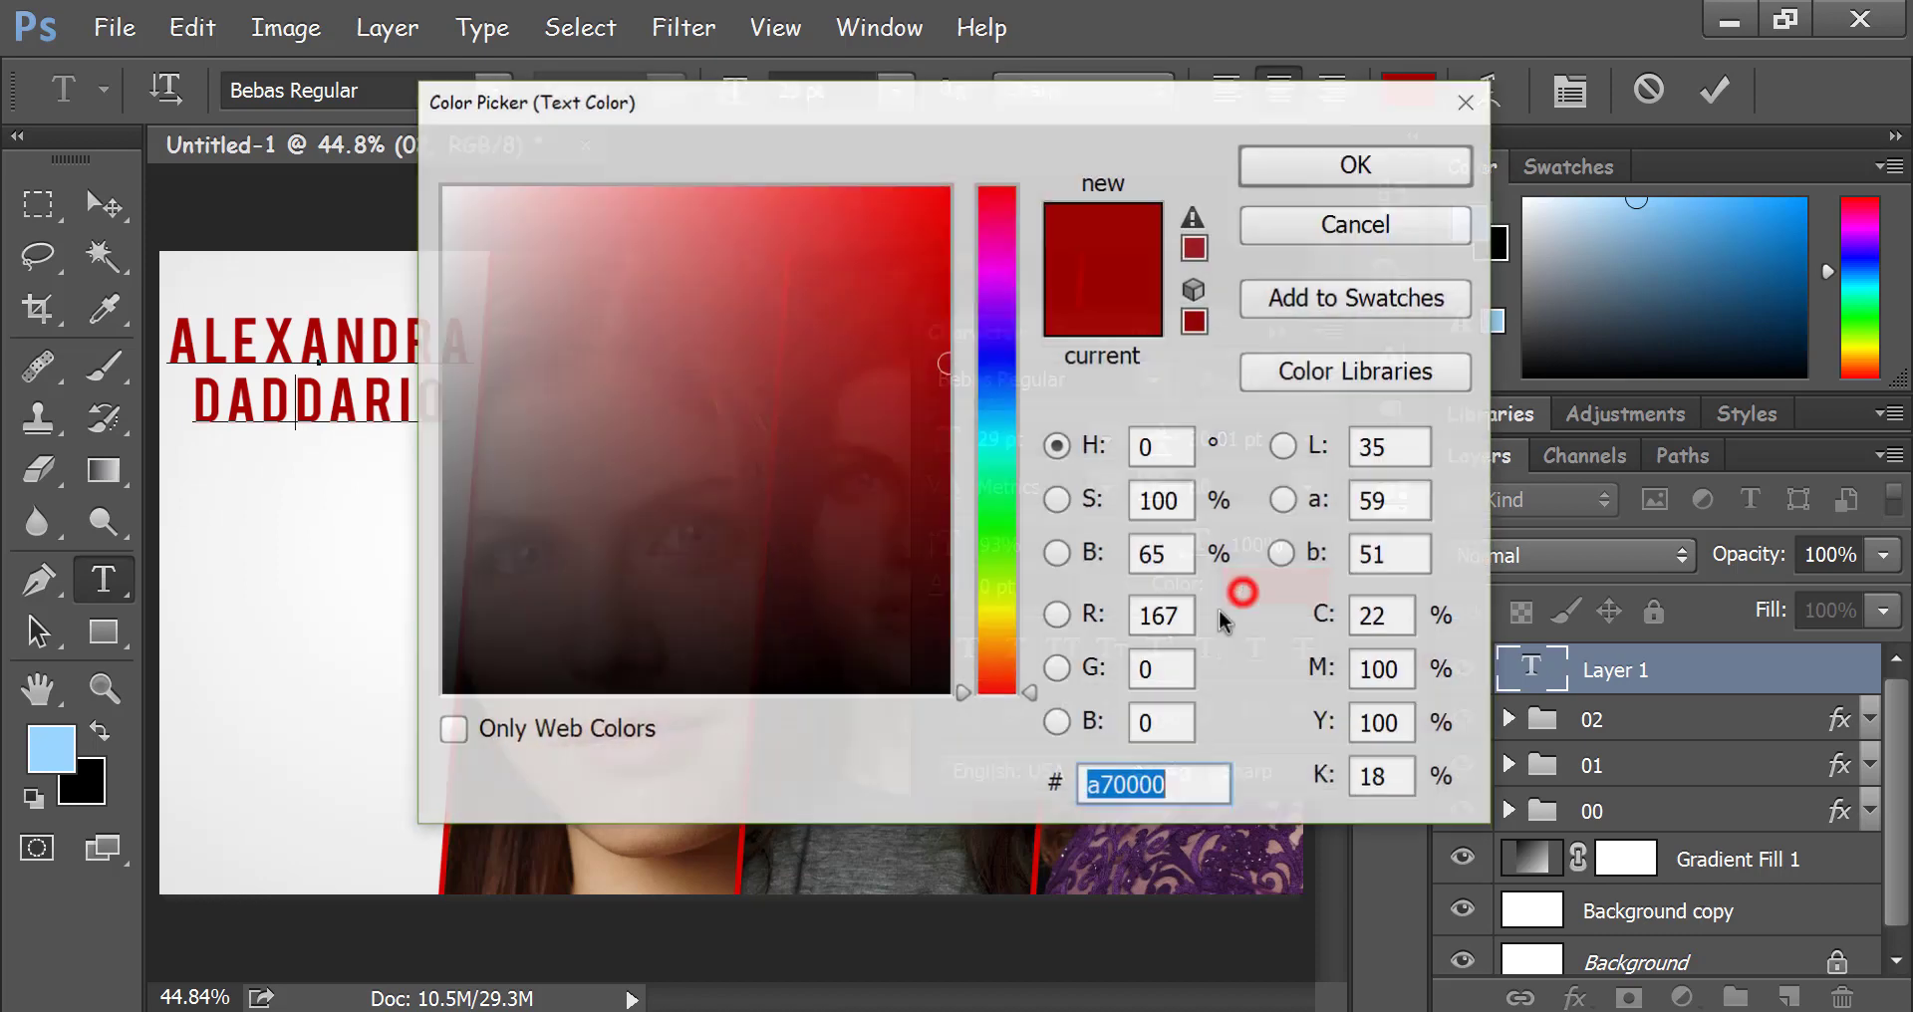
click(917, 849)
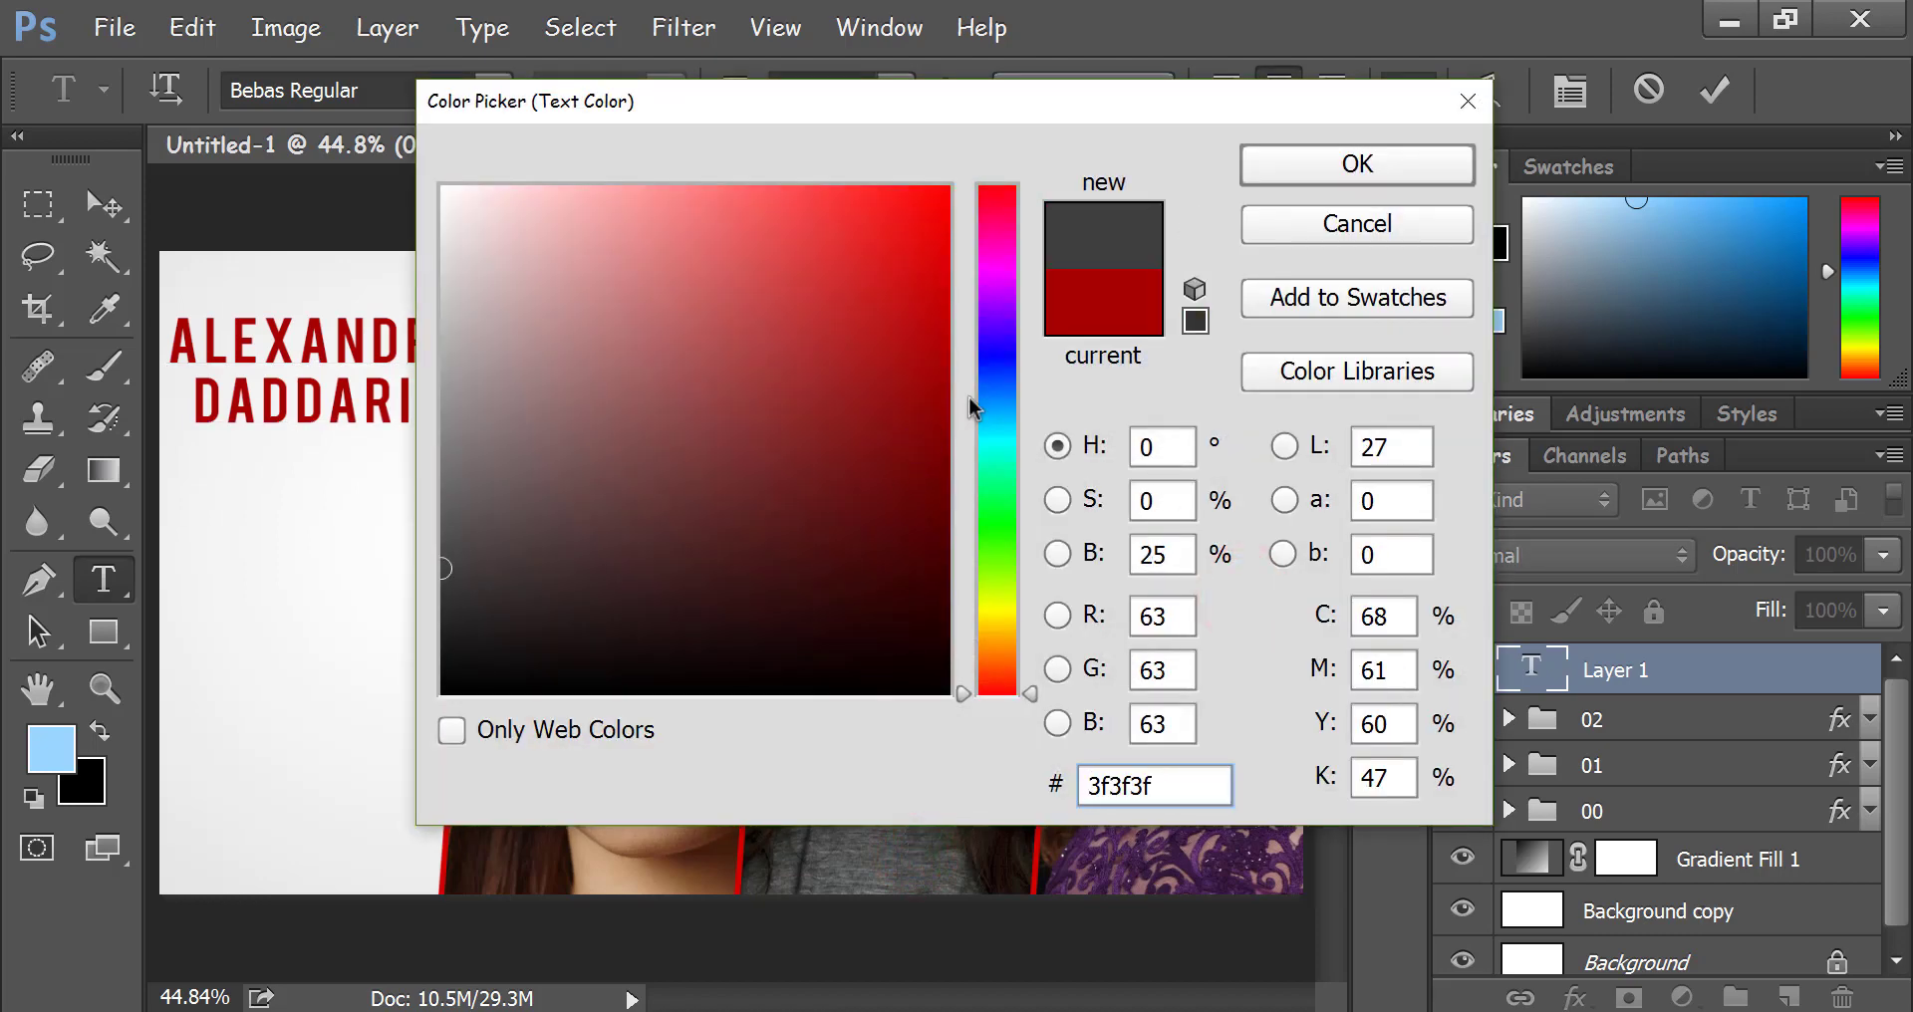
click(1285, 168)
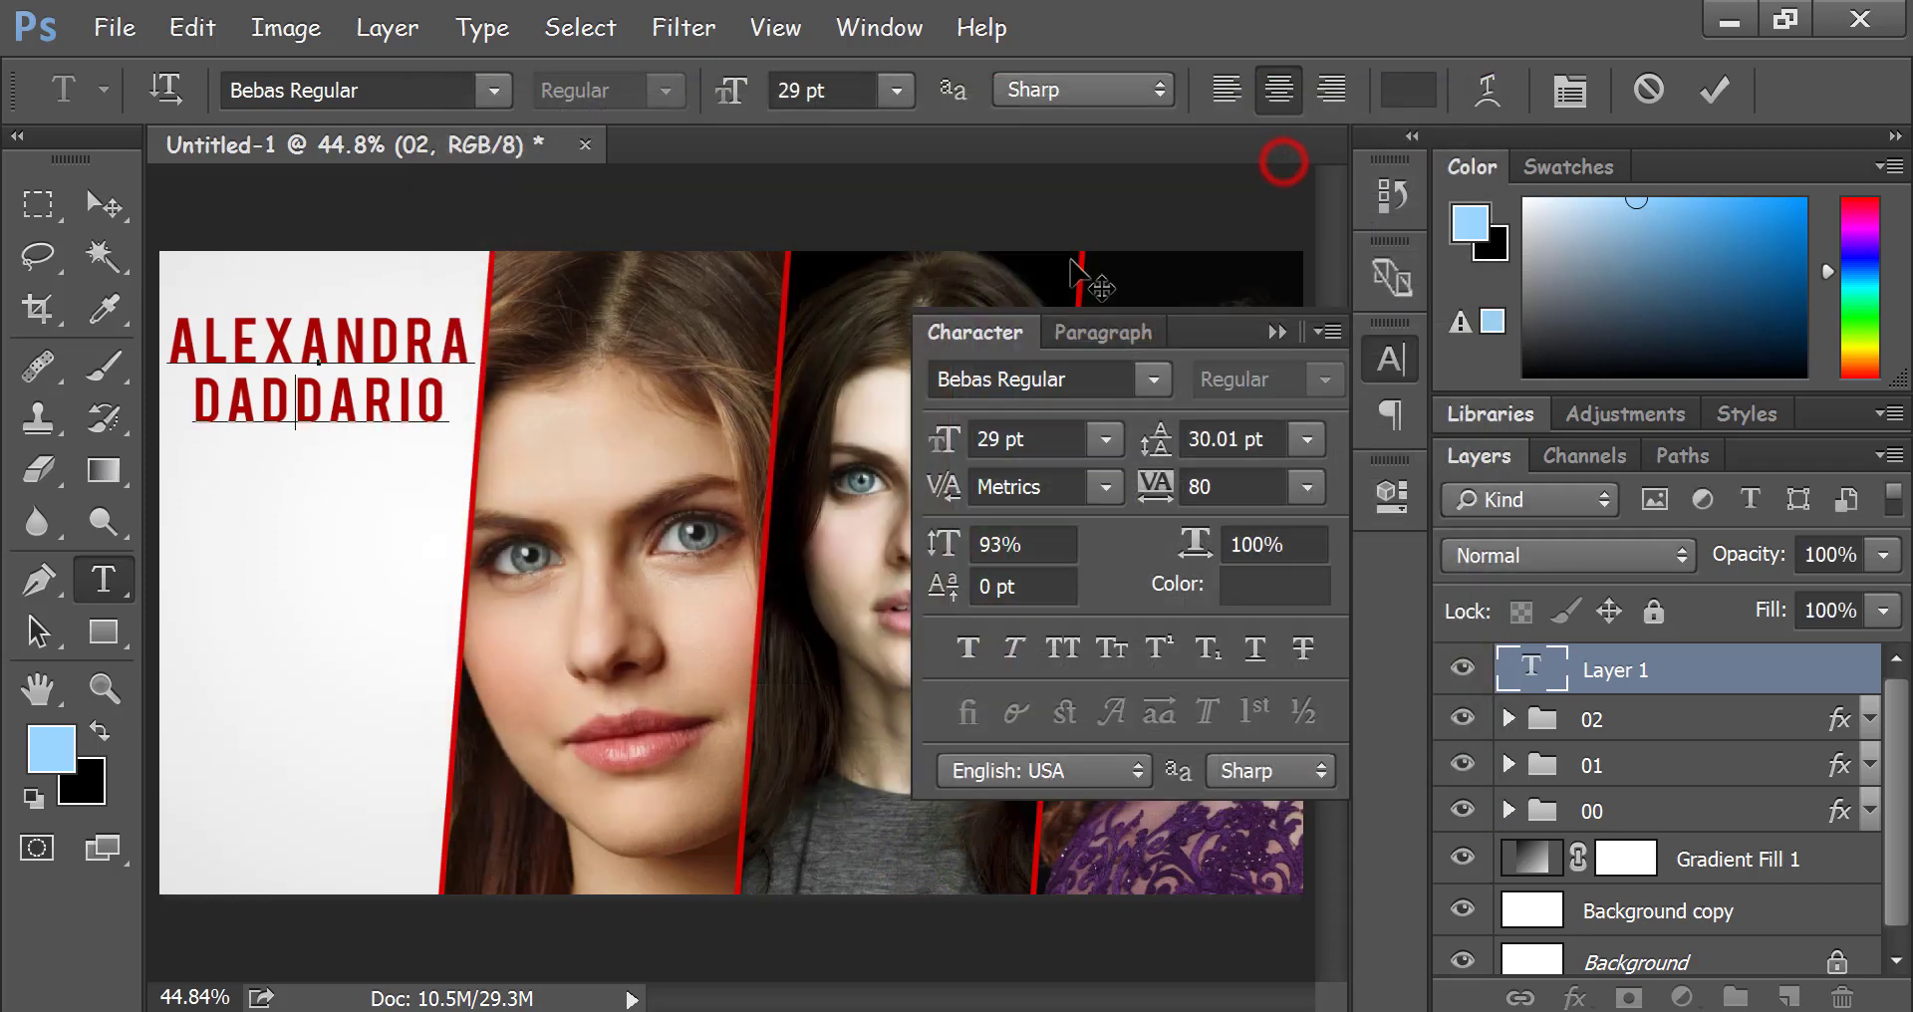
drag(440, 398, 167, 334)
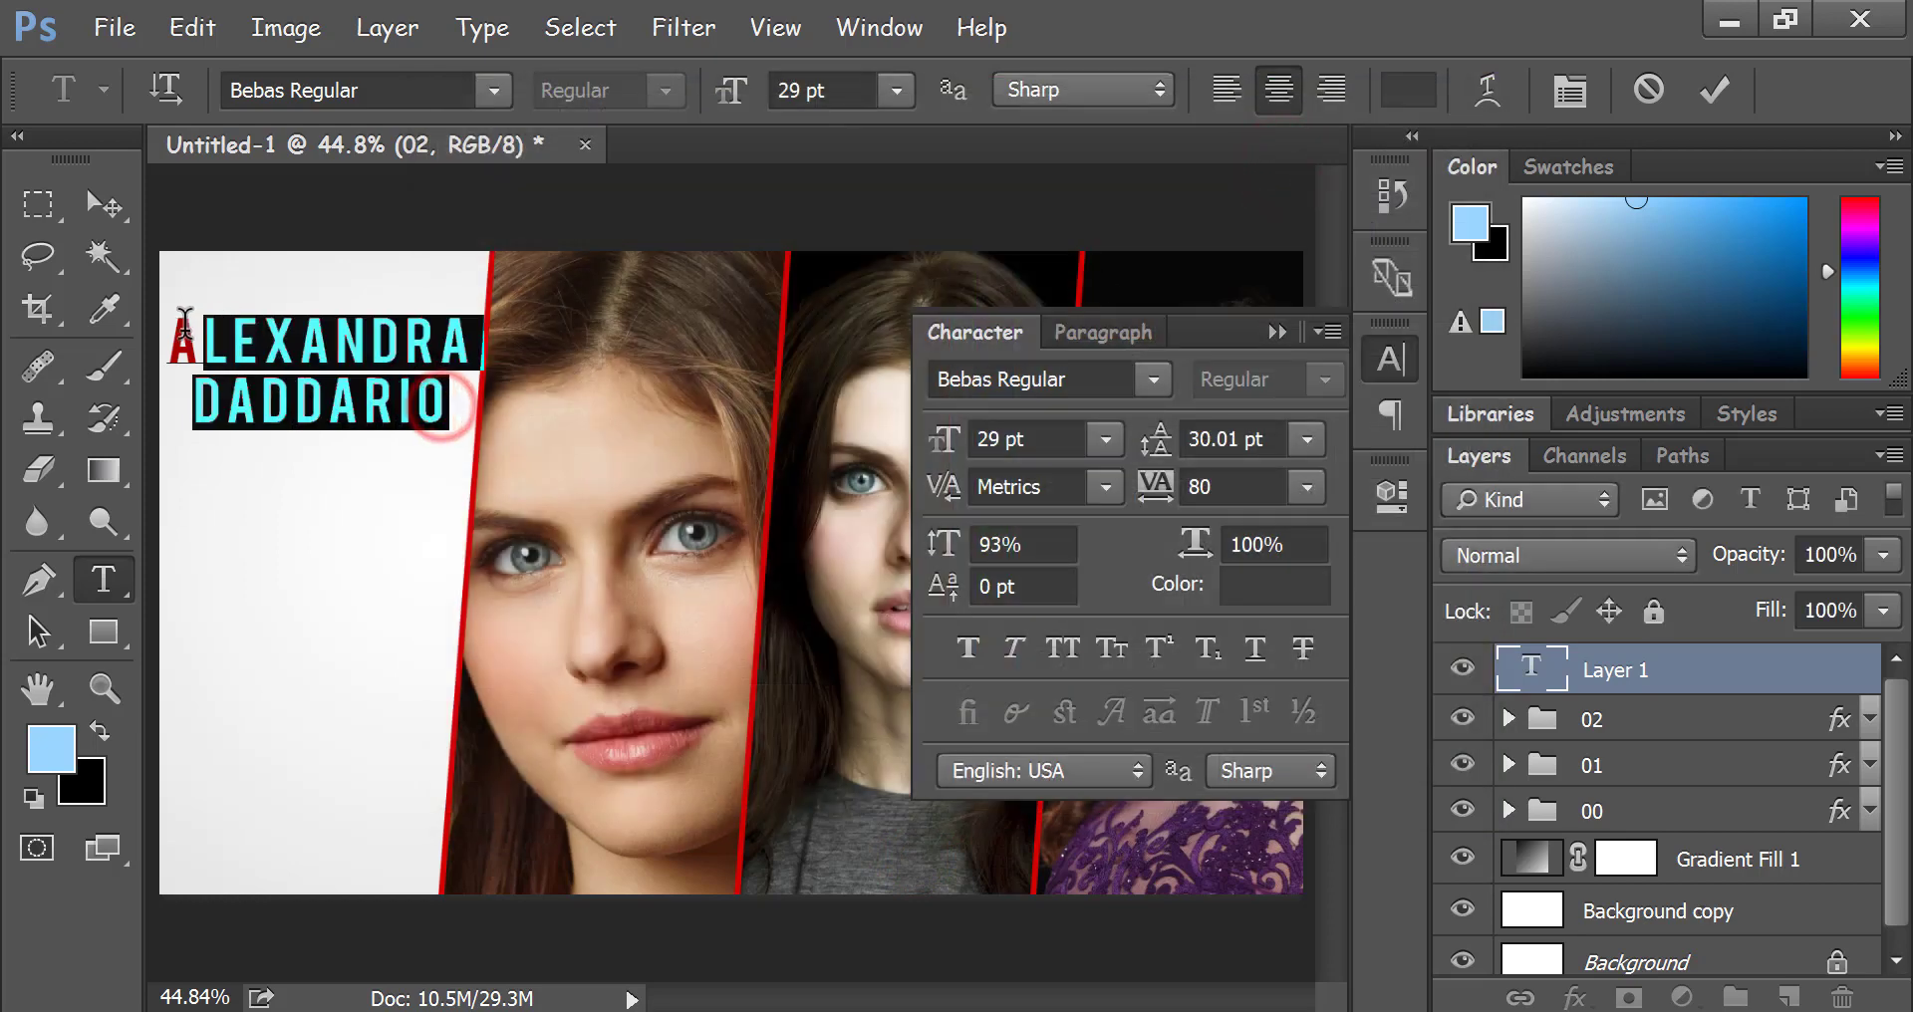
click(1301, 603)
click(862, 842)
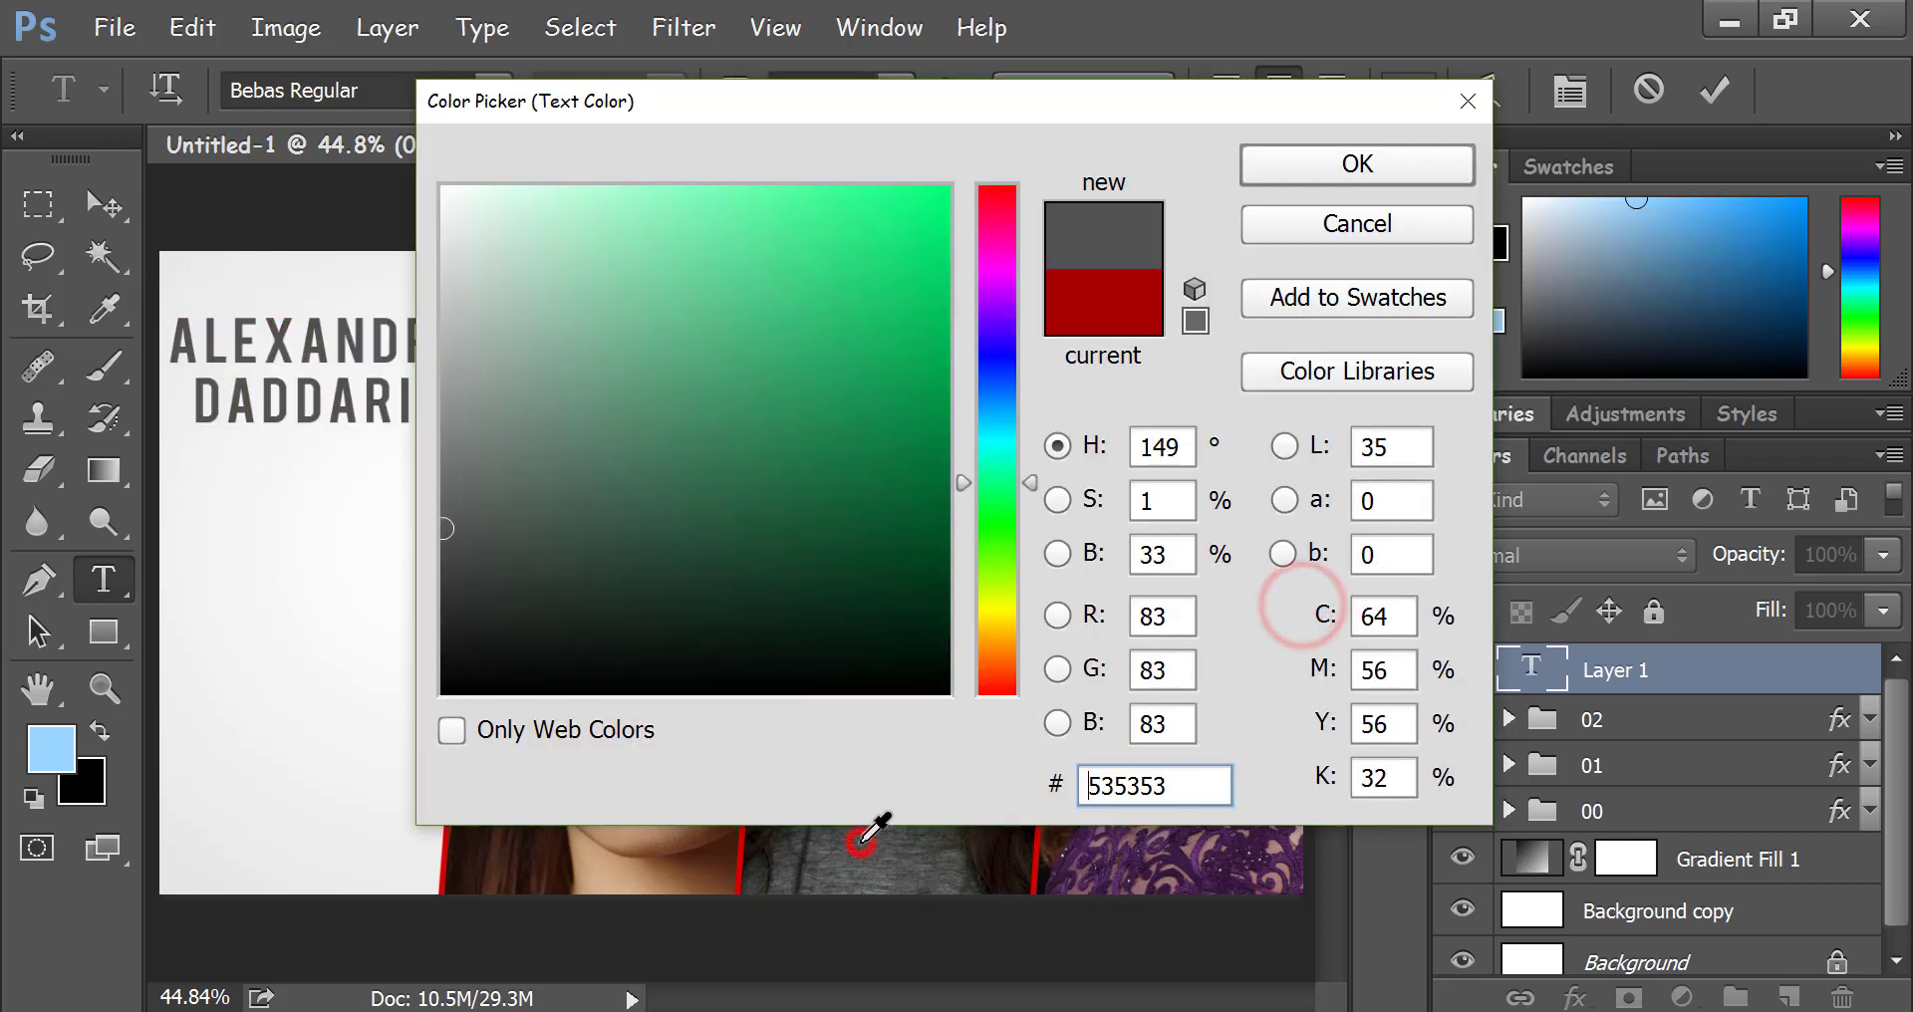
drag(547, 562, 406, 650)
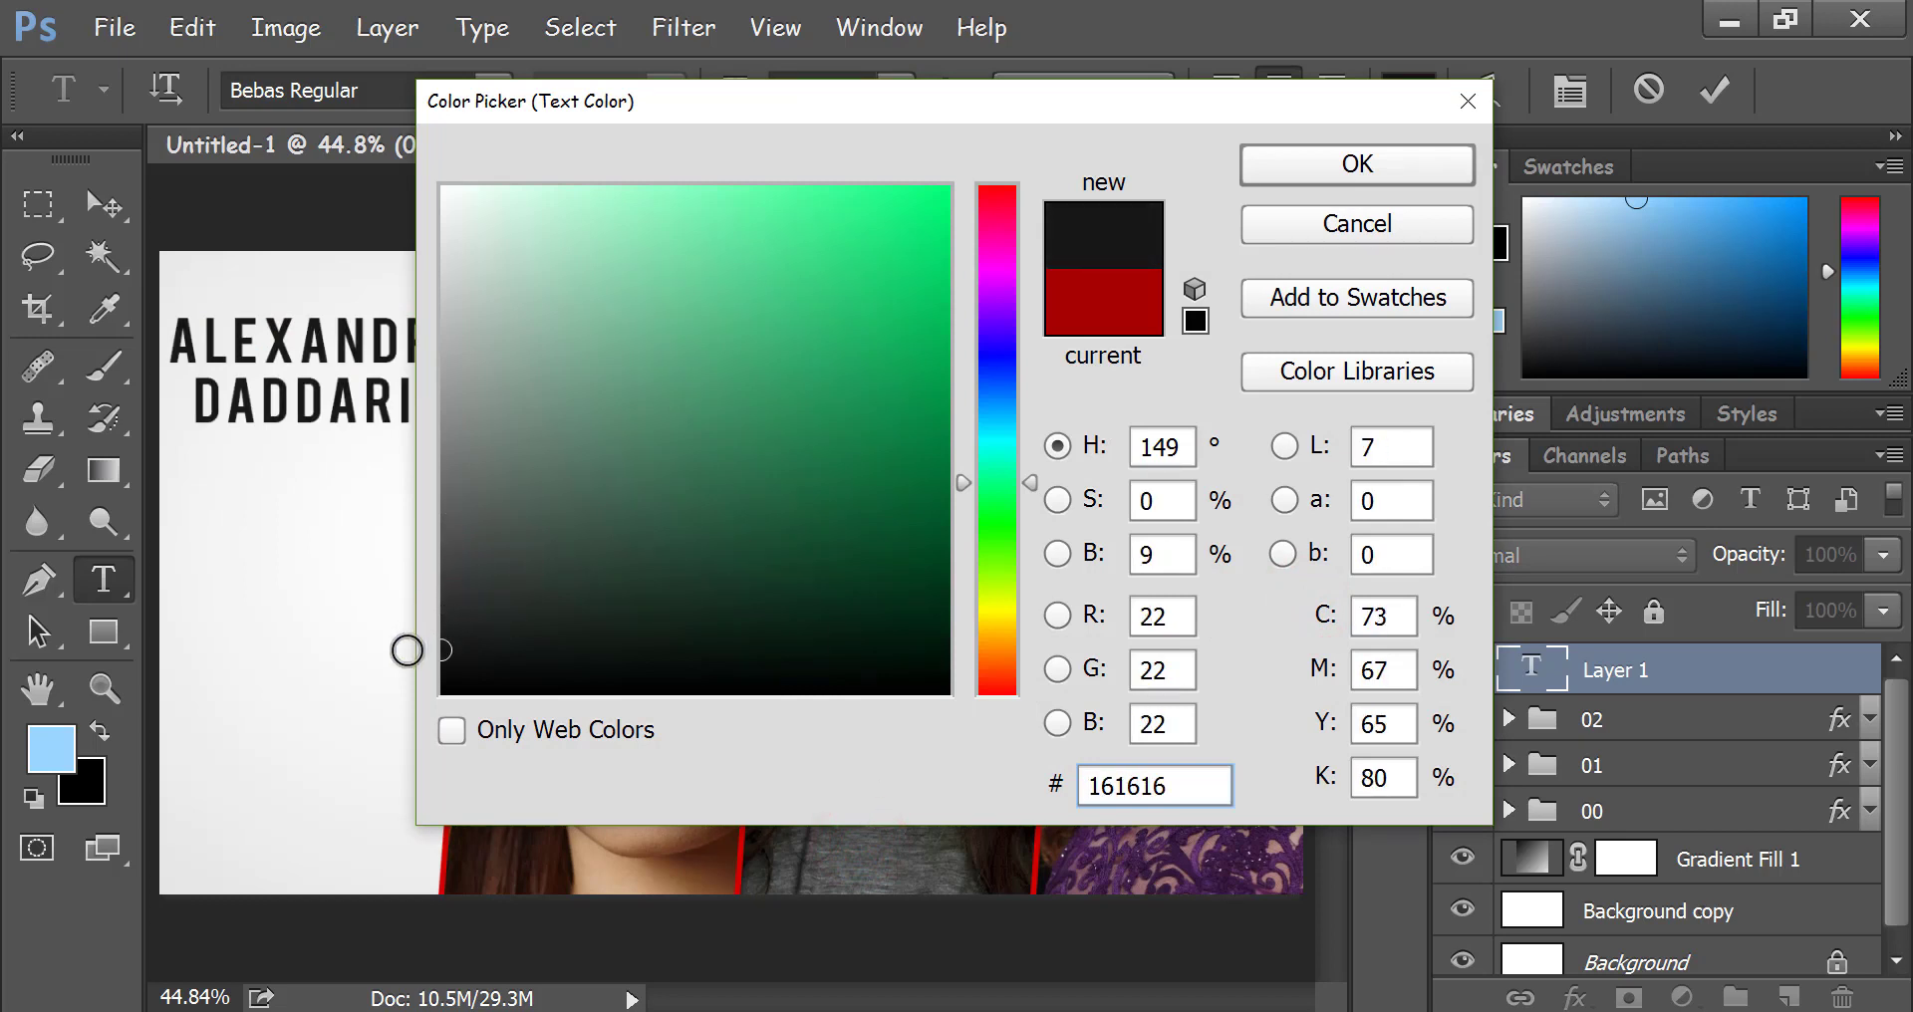
drag(441, 650, 437, 568)
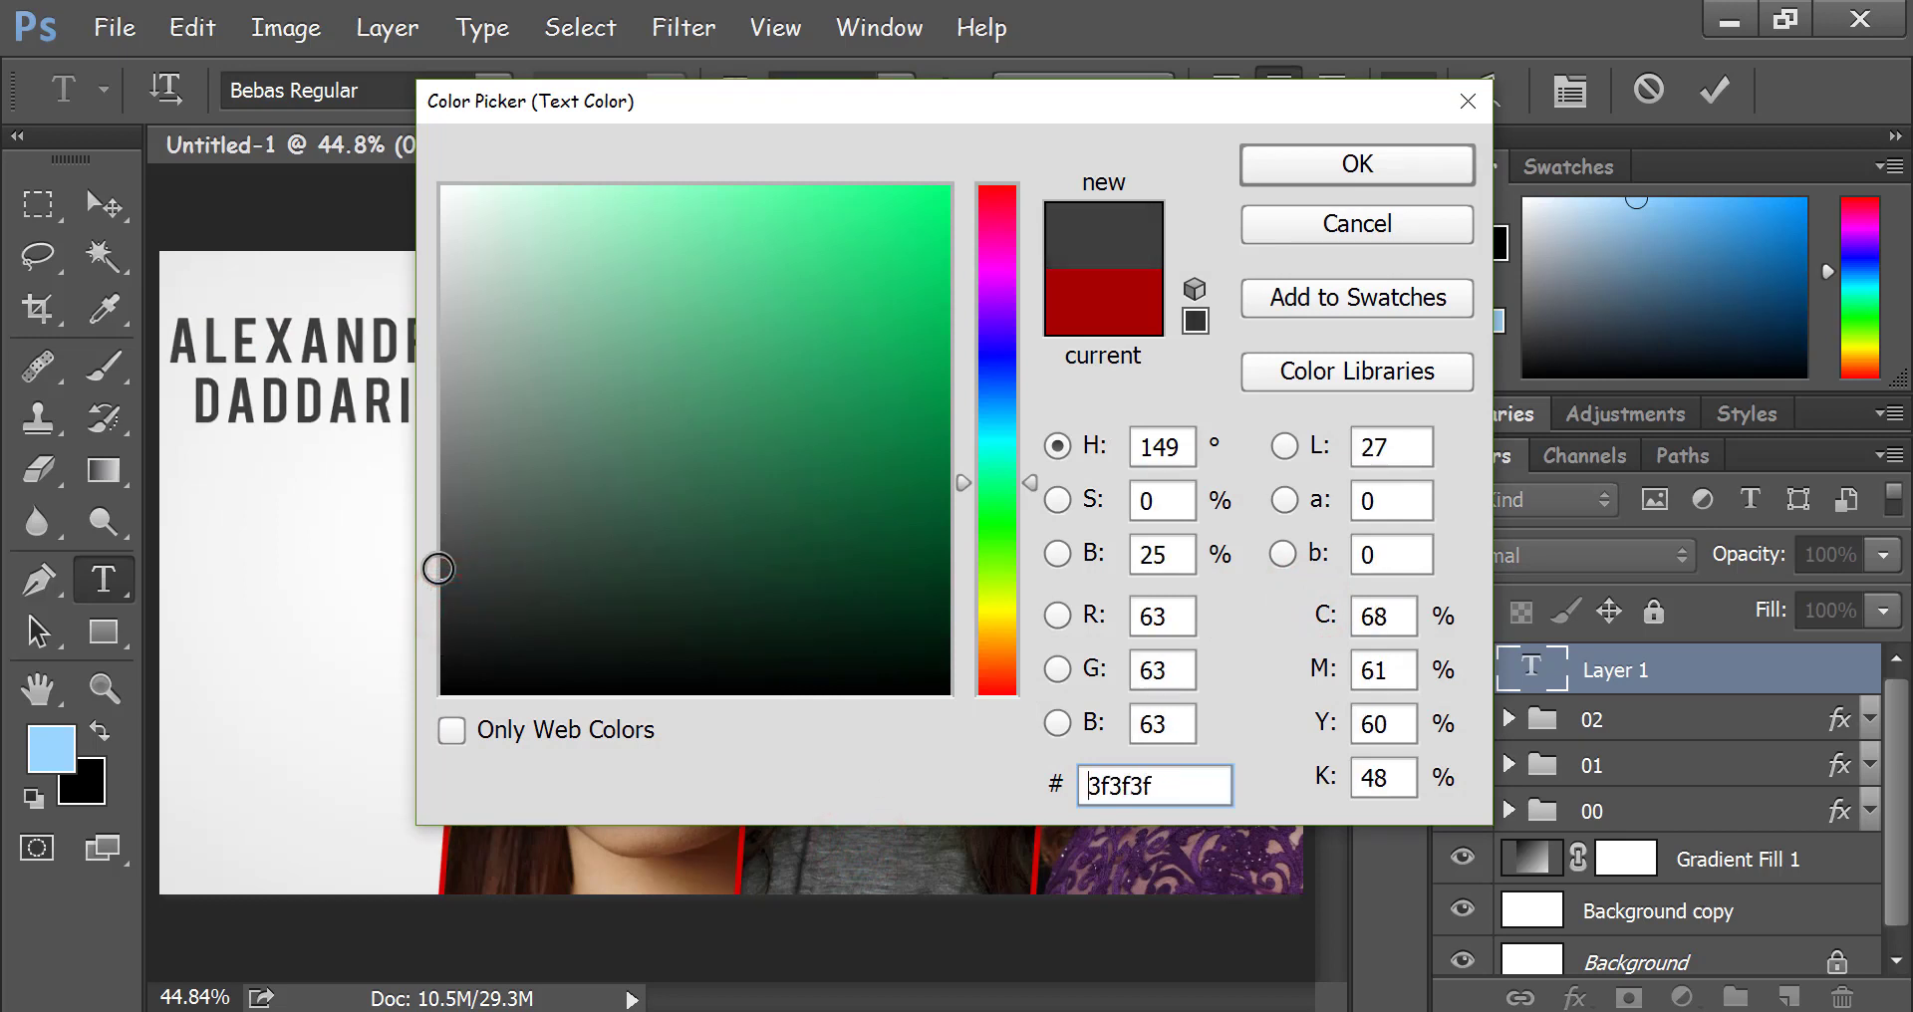
click(515, 847)
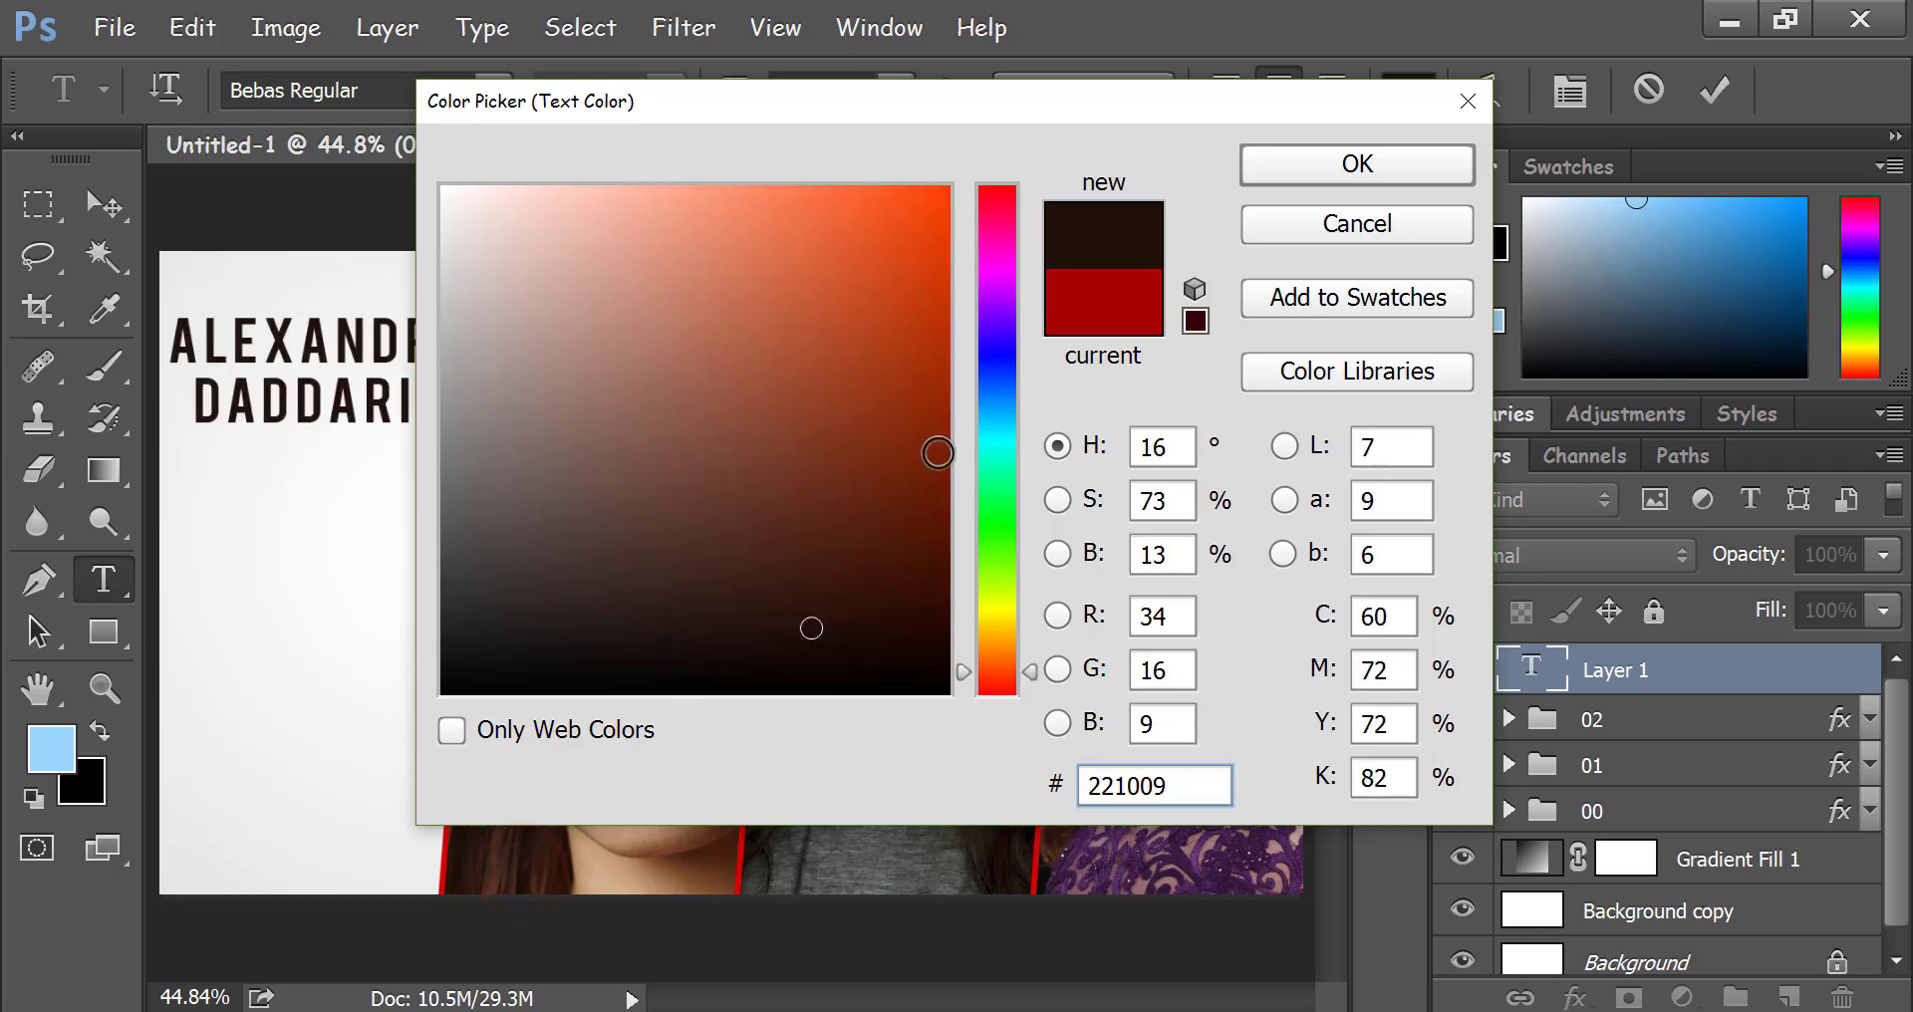
click(866, 558)
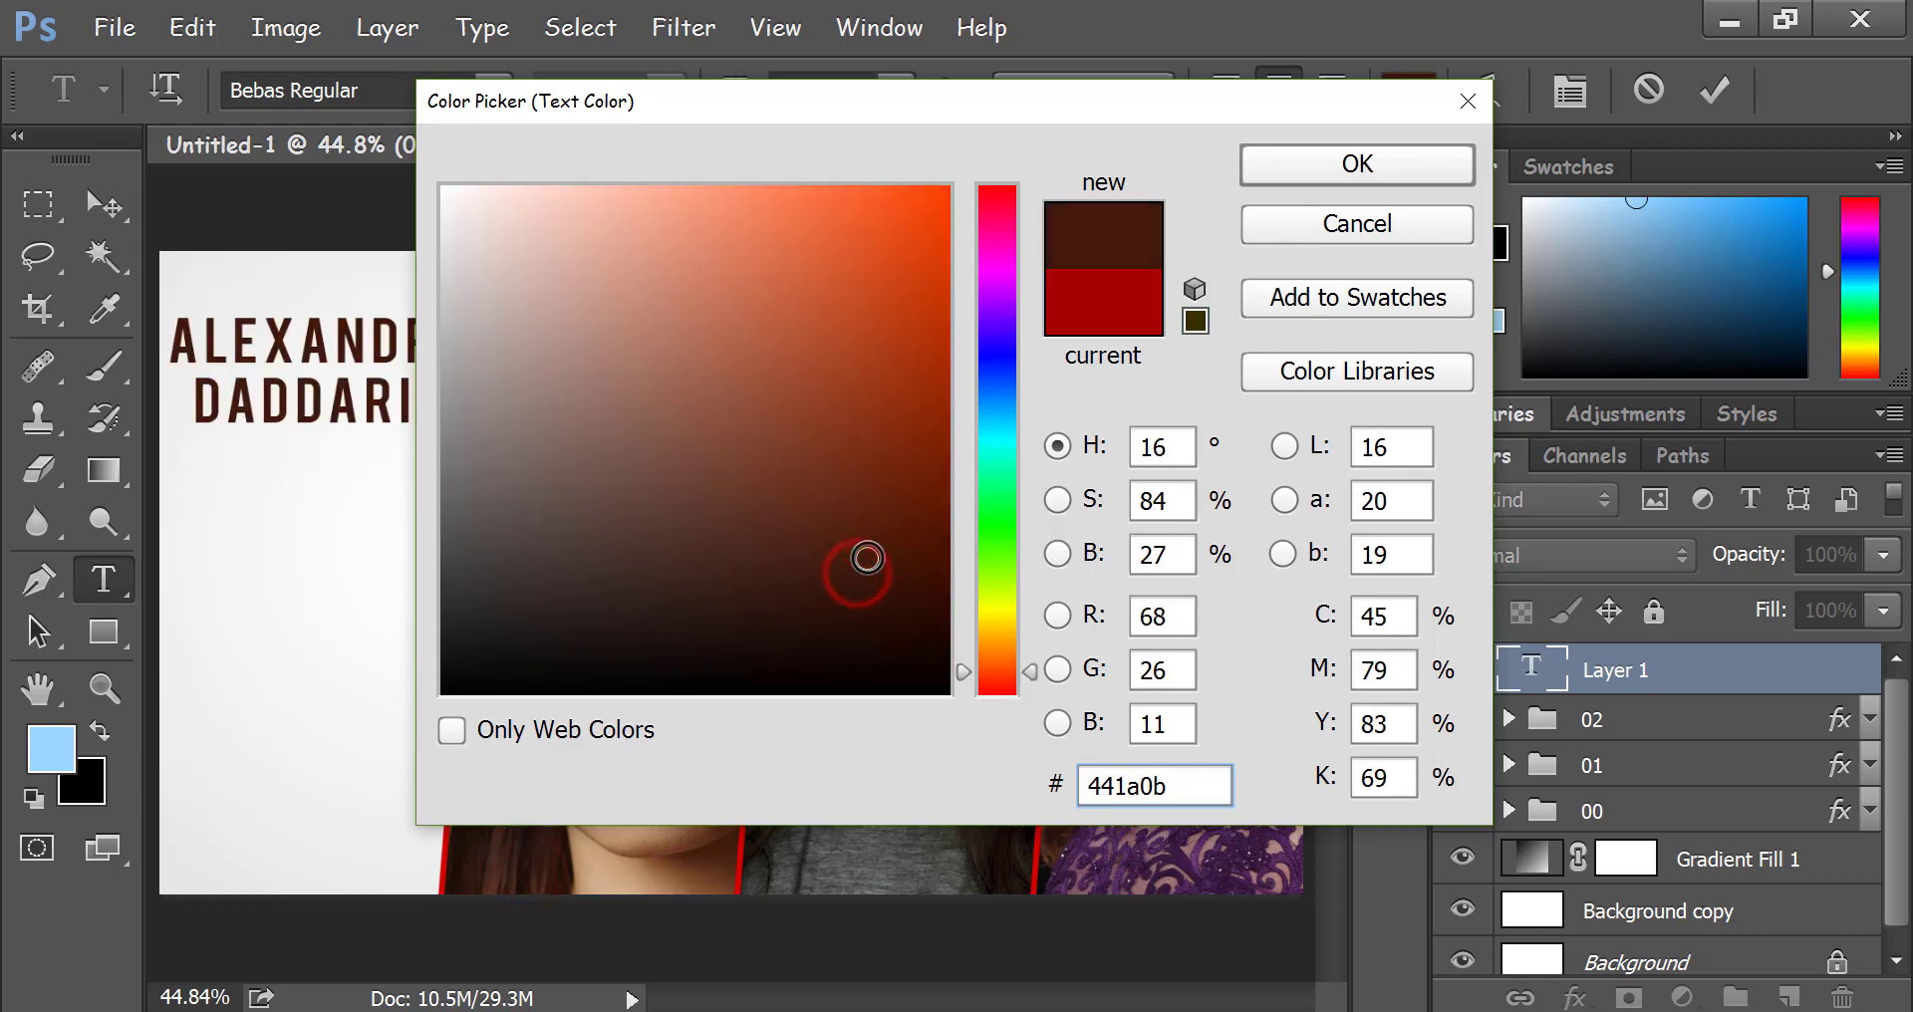
click(1300, 167)
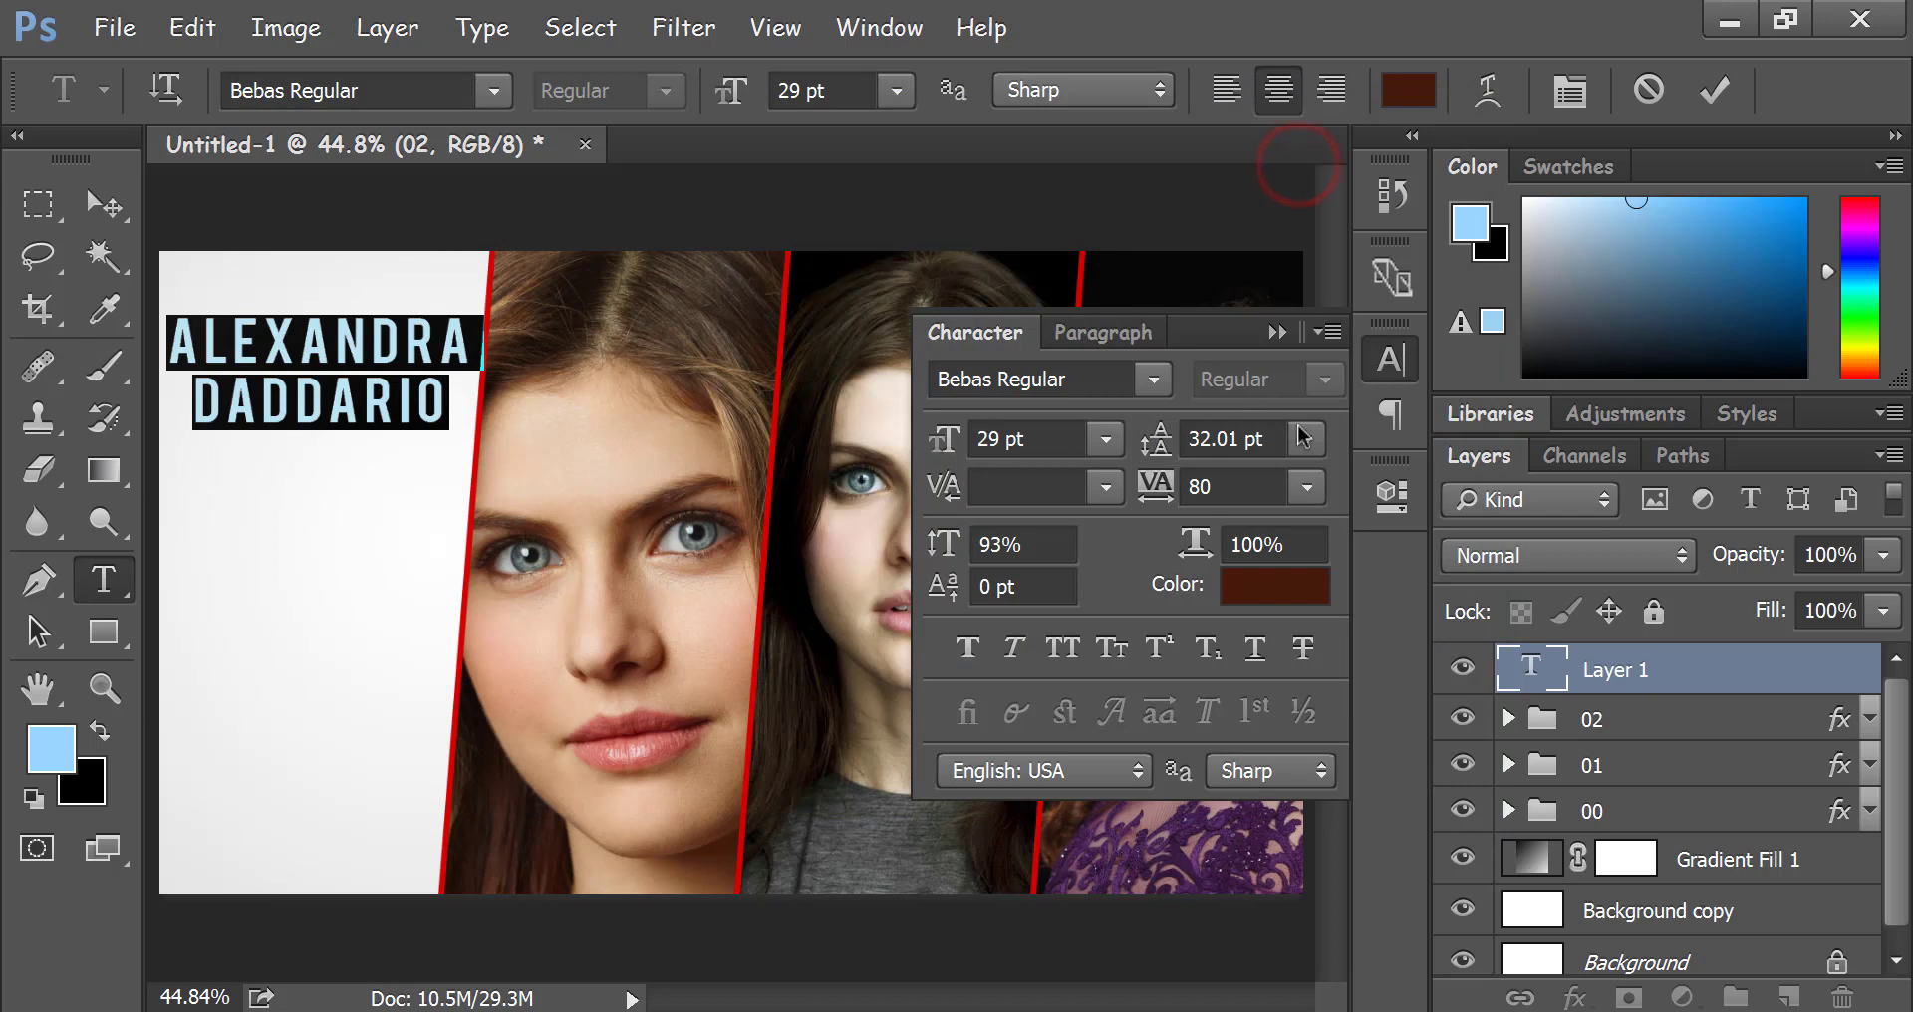
Step: With the Character panel closed, resize the name text to 30 pt and commit the edit
click(1377, 369)
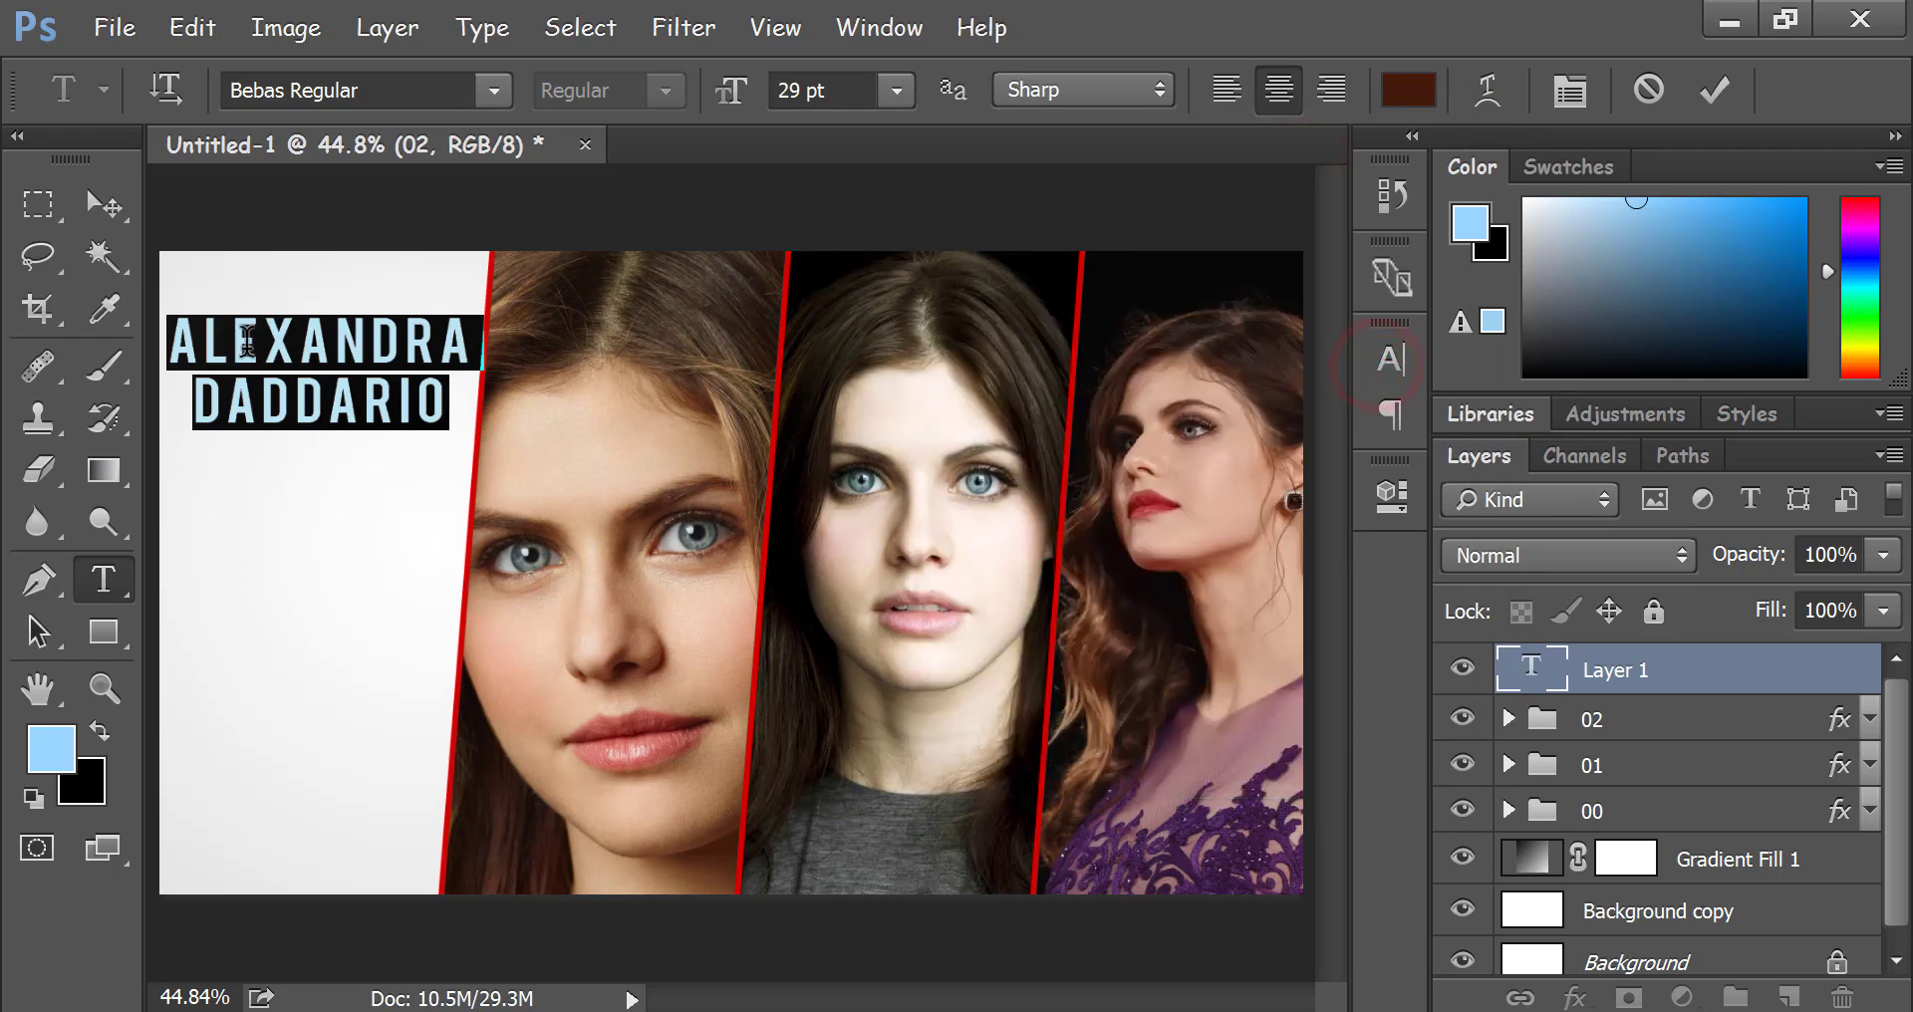
click(299, 351)
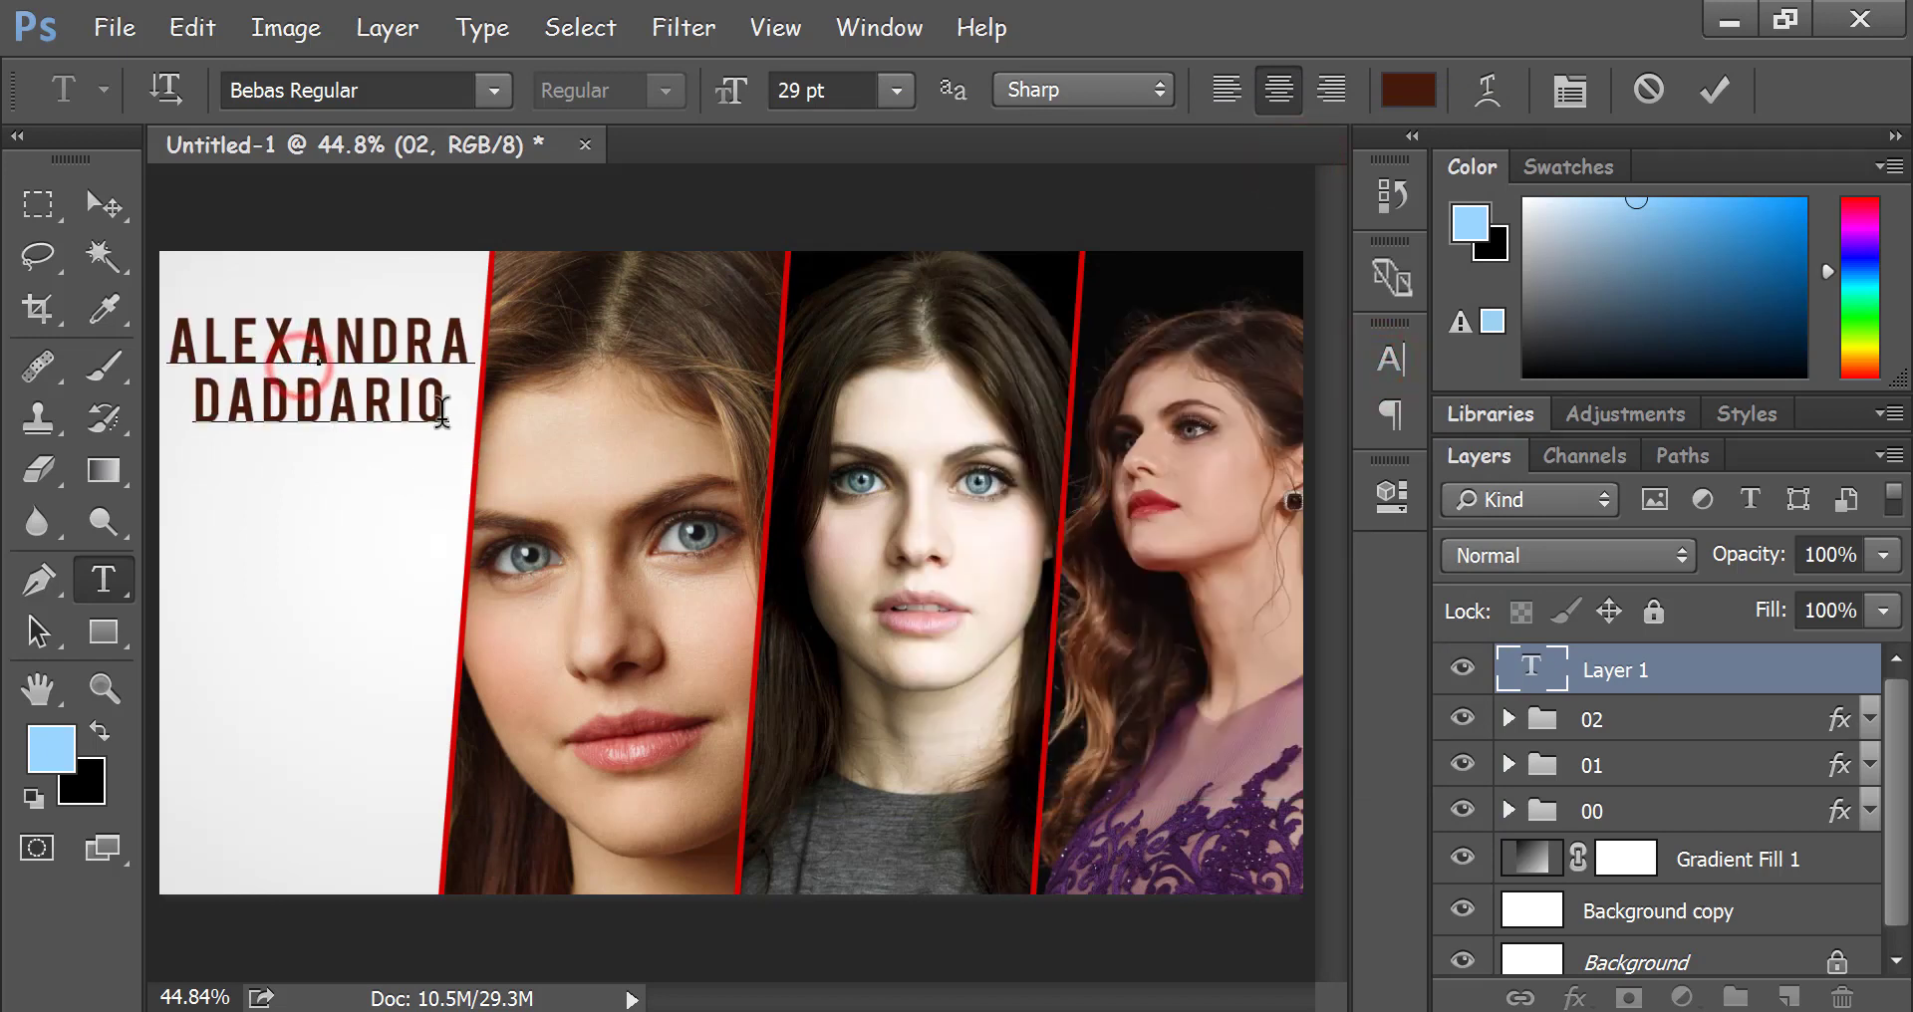
drag(454, 406, 170, 329)
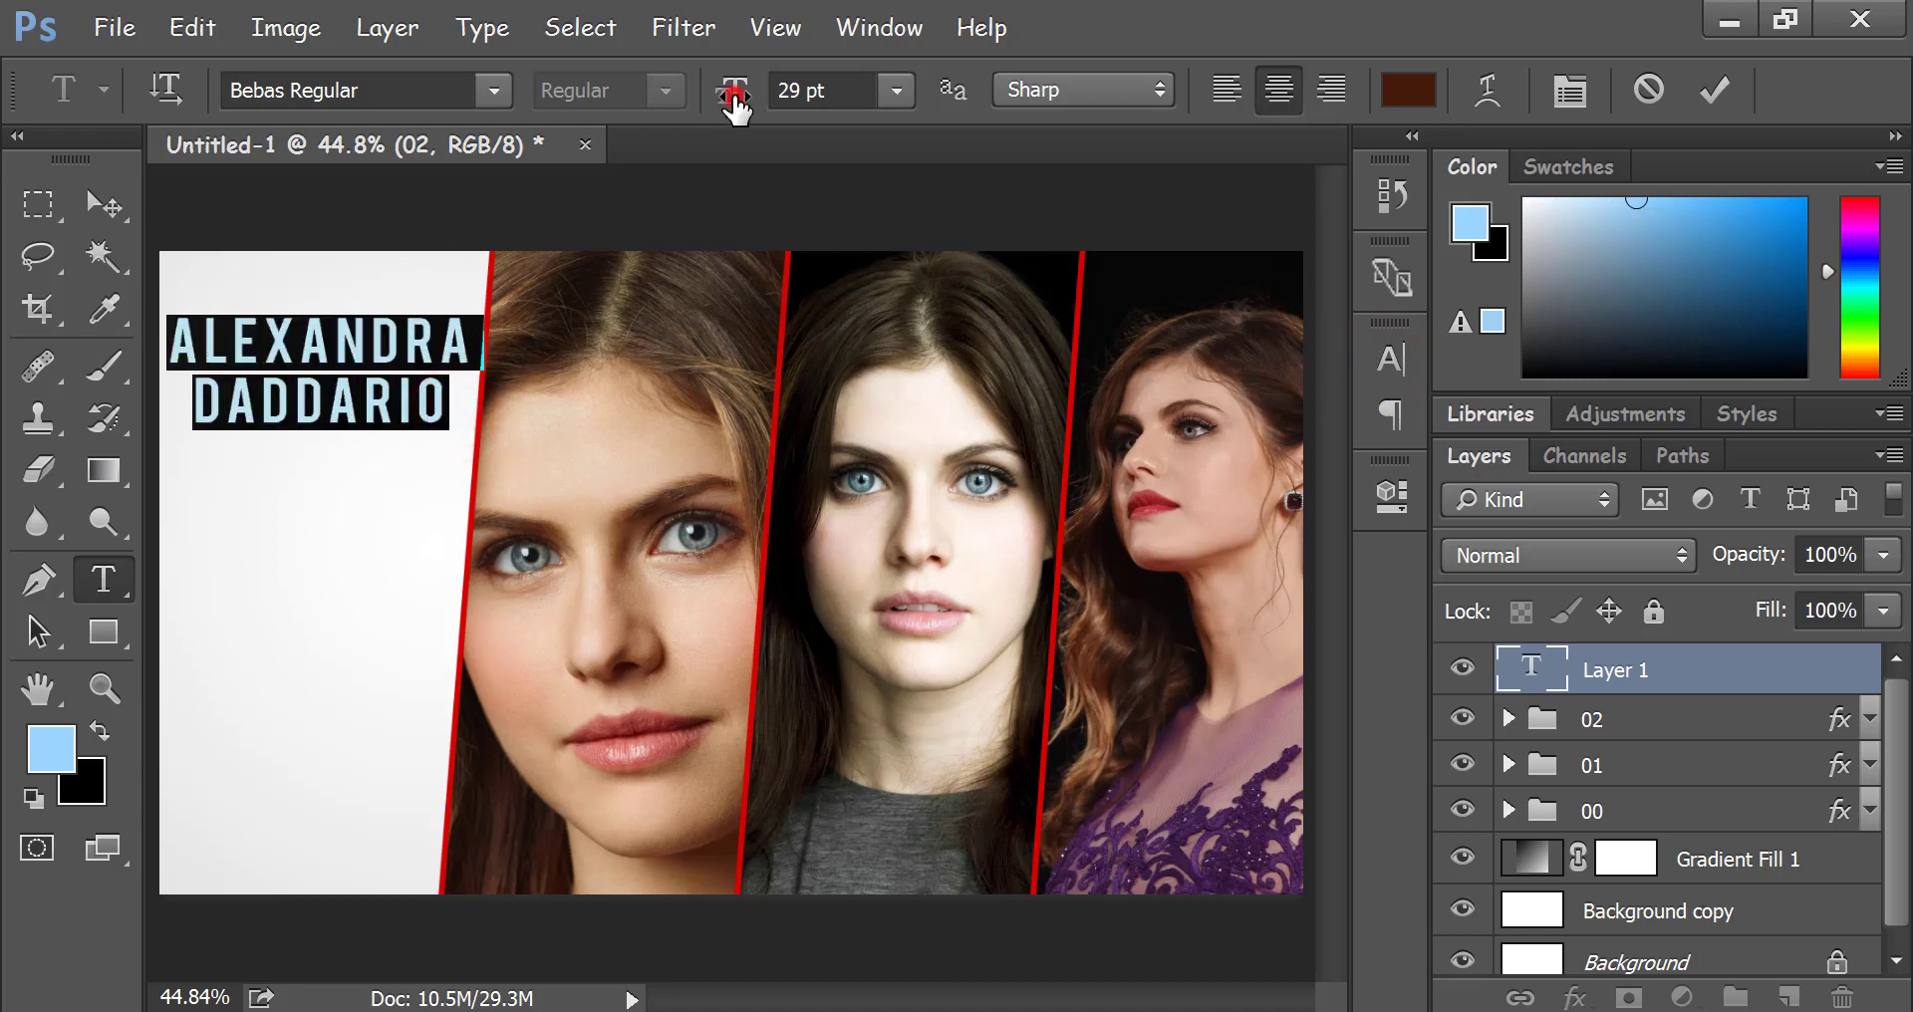
drag(735, 100, 742, 100)
click(352, 409)
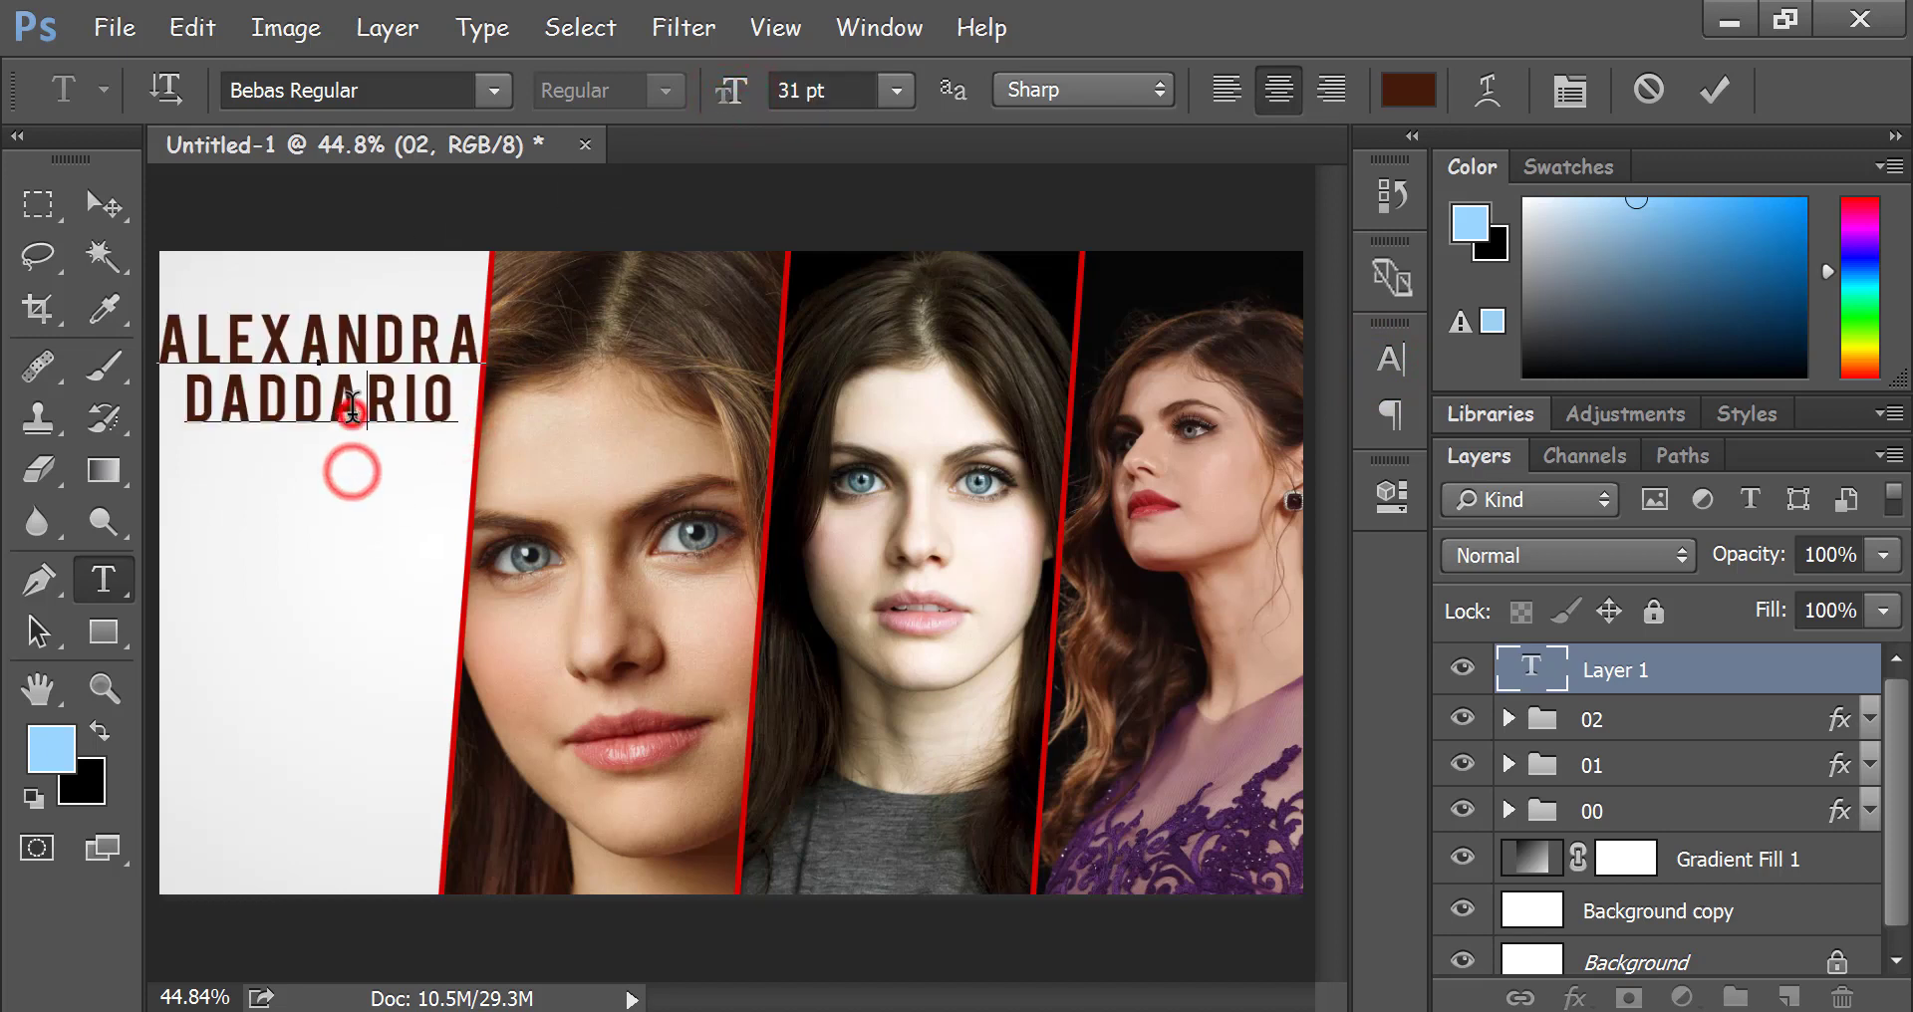
click(797, 90)
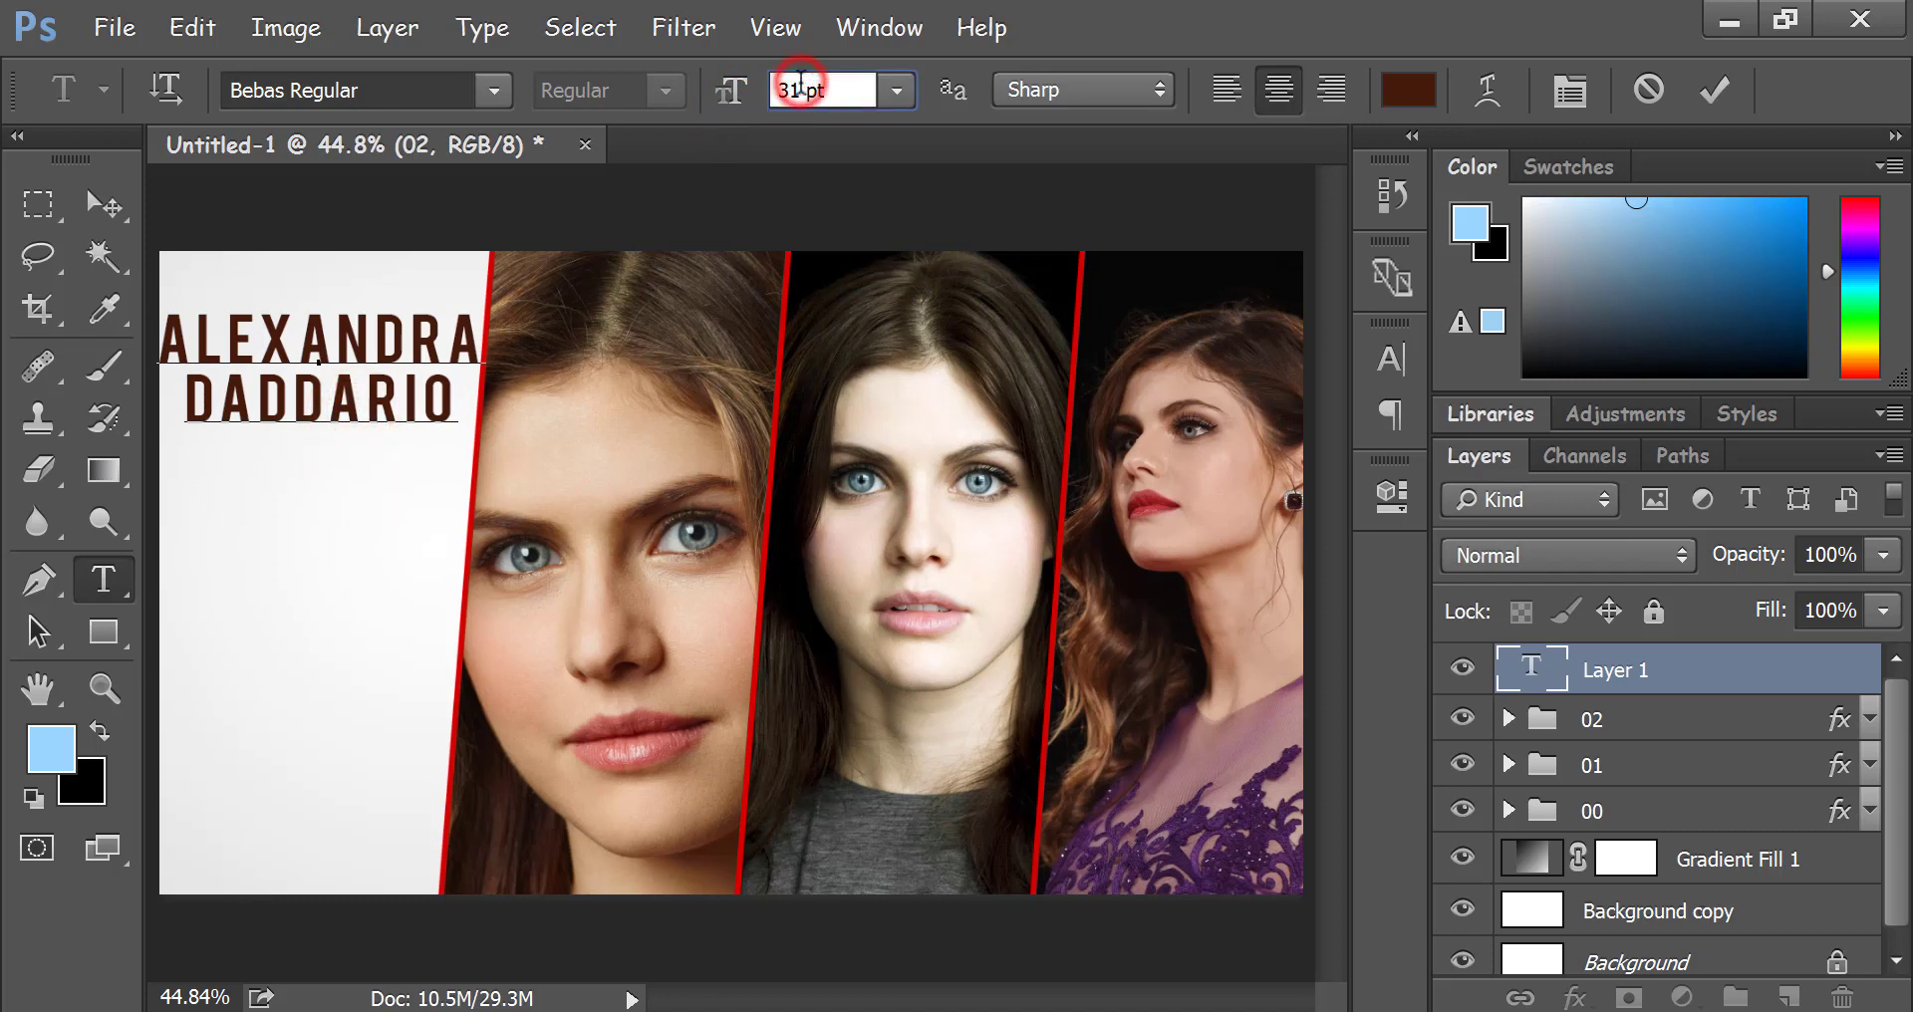
key(BackSpace)
text(0)
drag(461, 394, 170, 343)
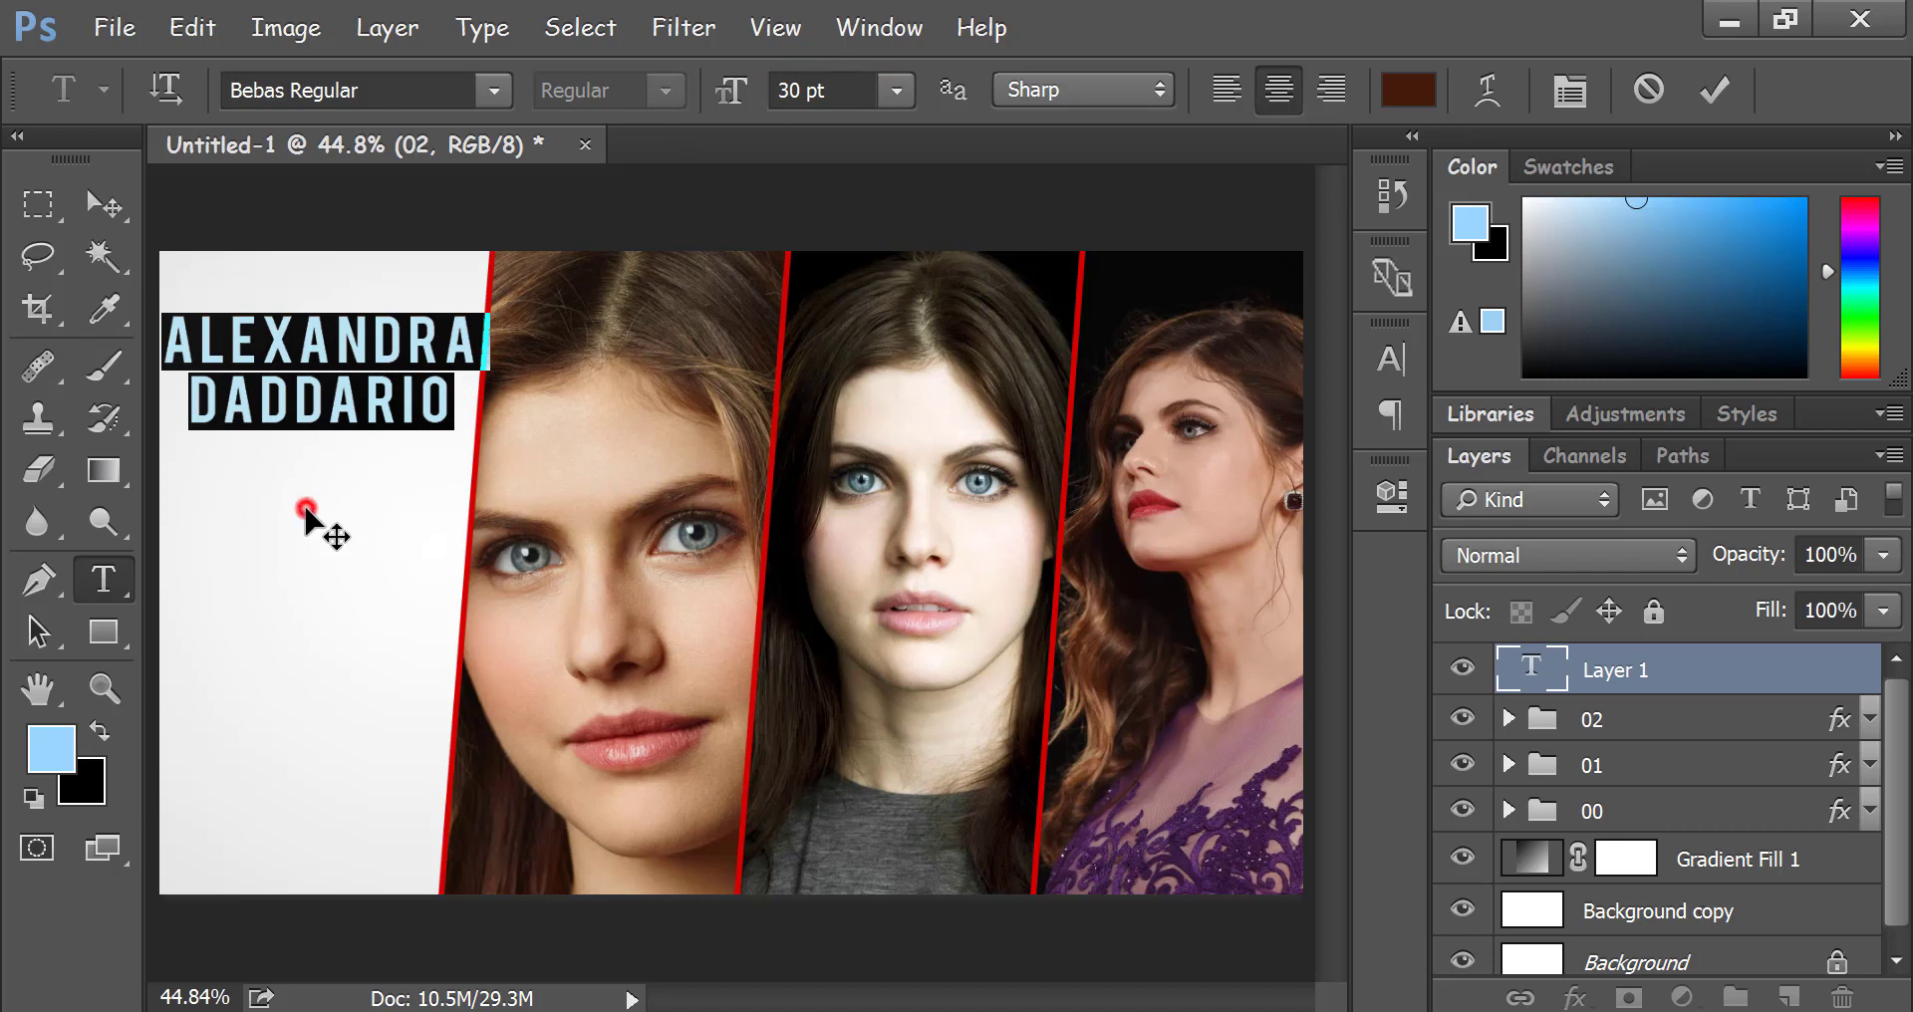
click(329, 403)
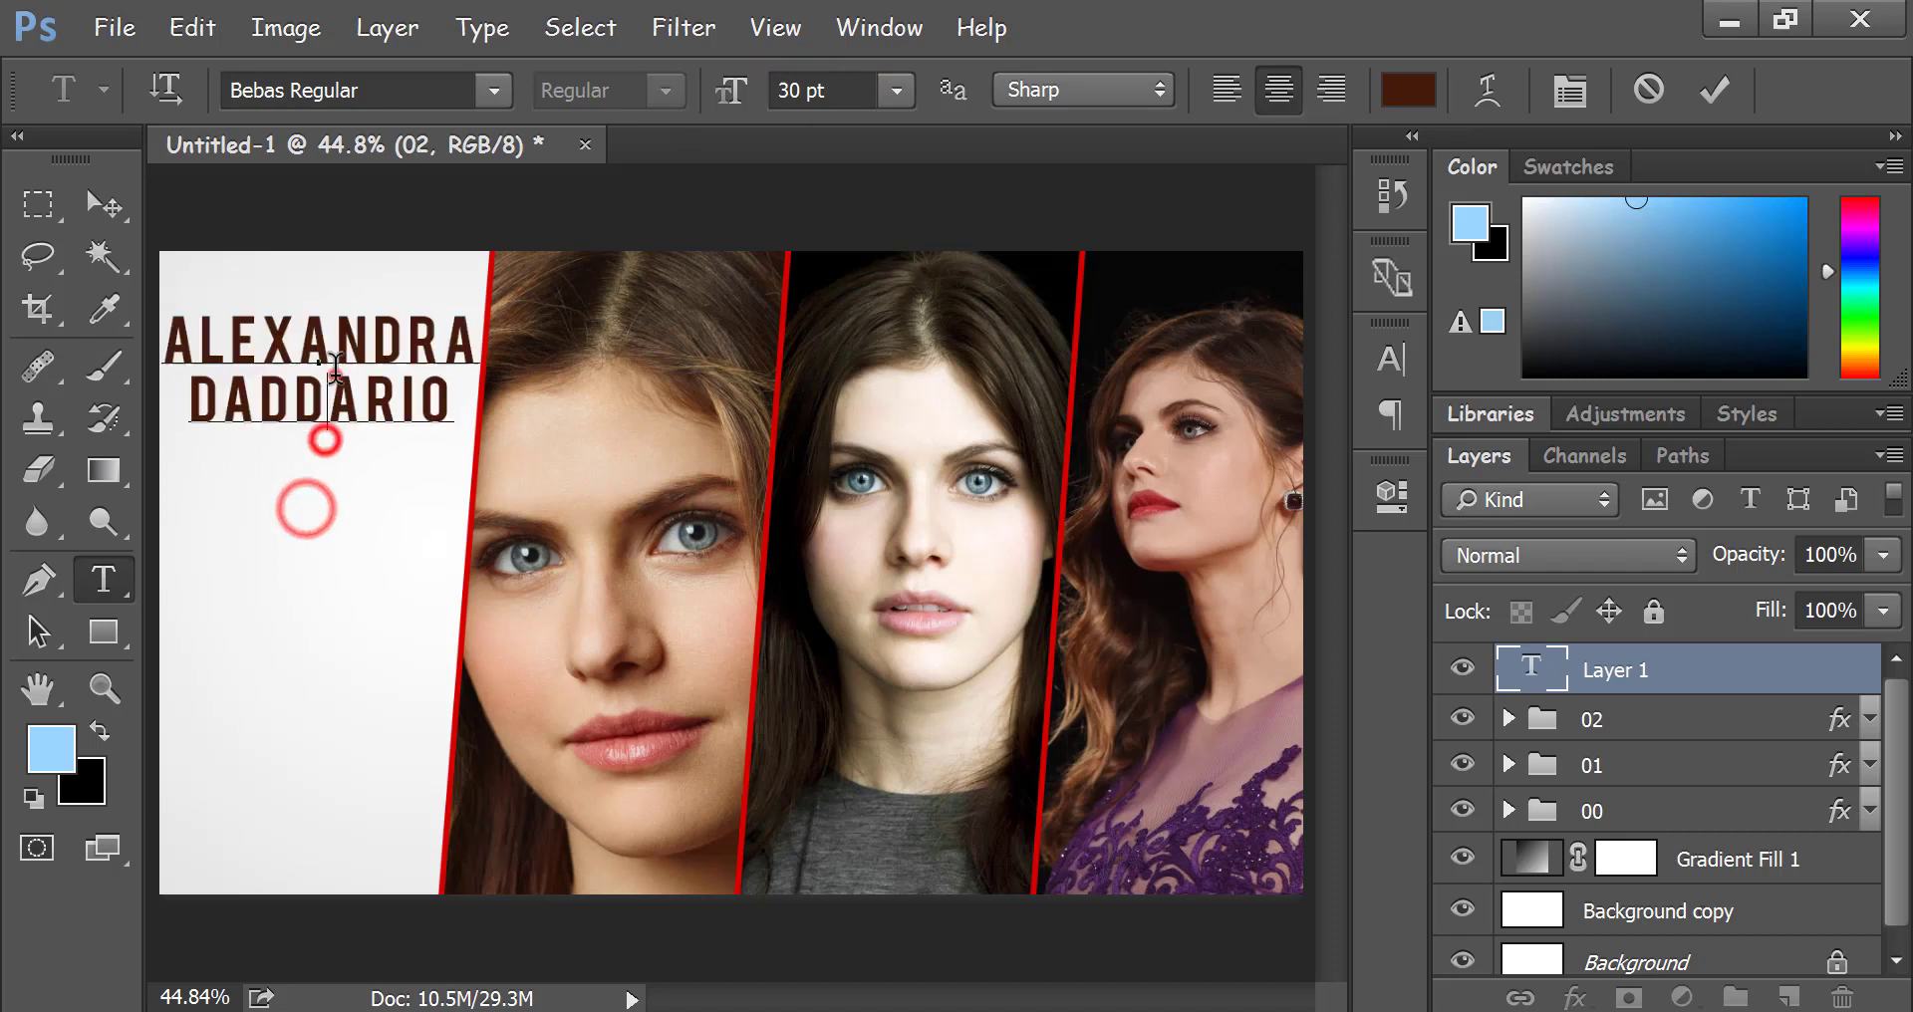
click(1706, 90)
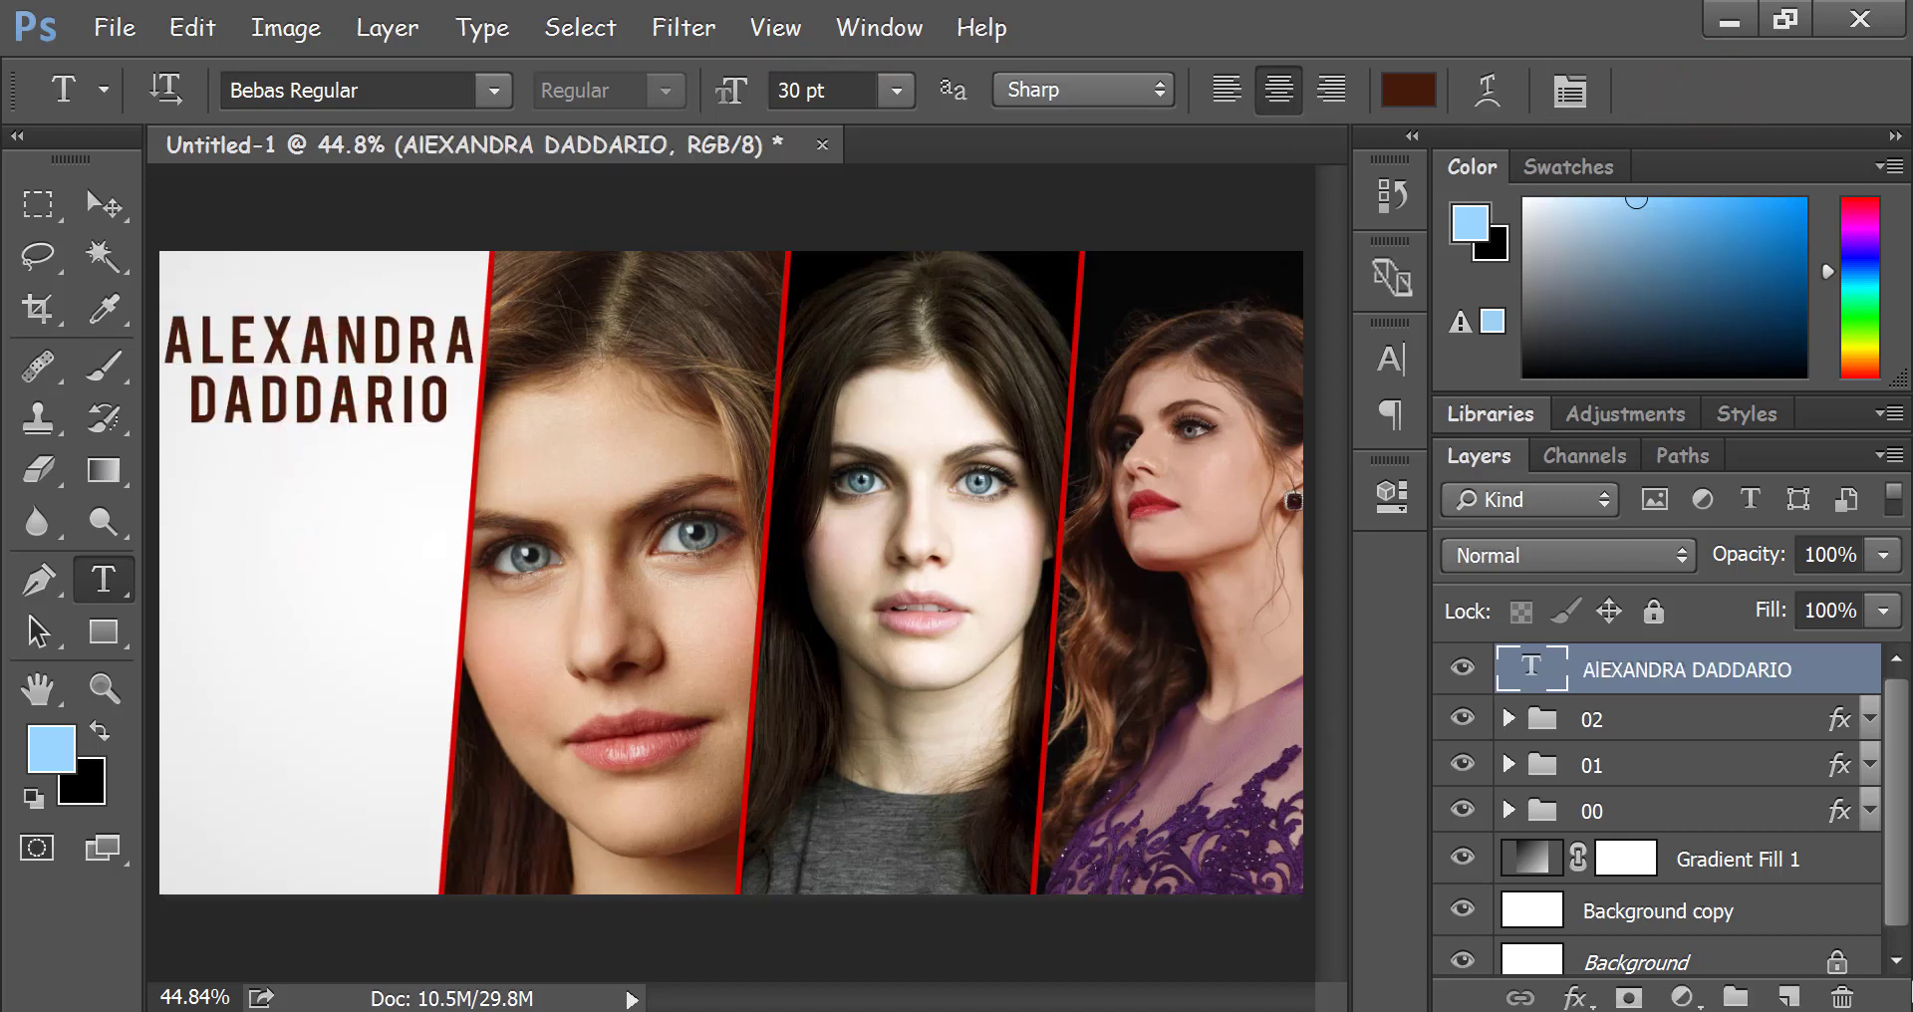
Step: Start a text block below the name and type 'Beautiful Girl' in Coffee House Regular
click(242, 579)
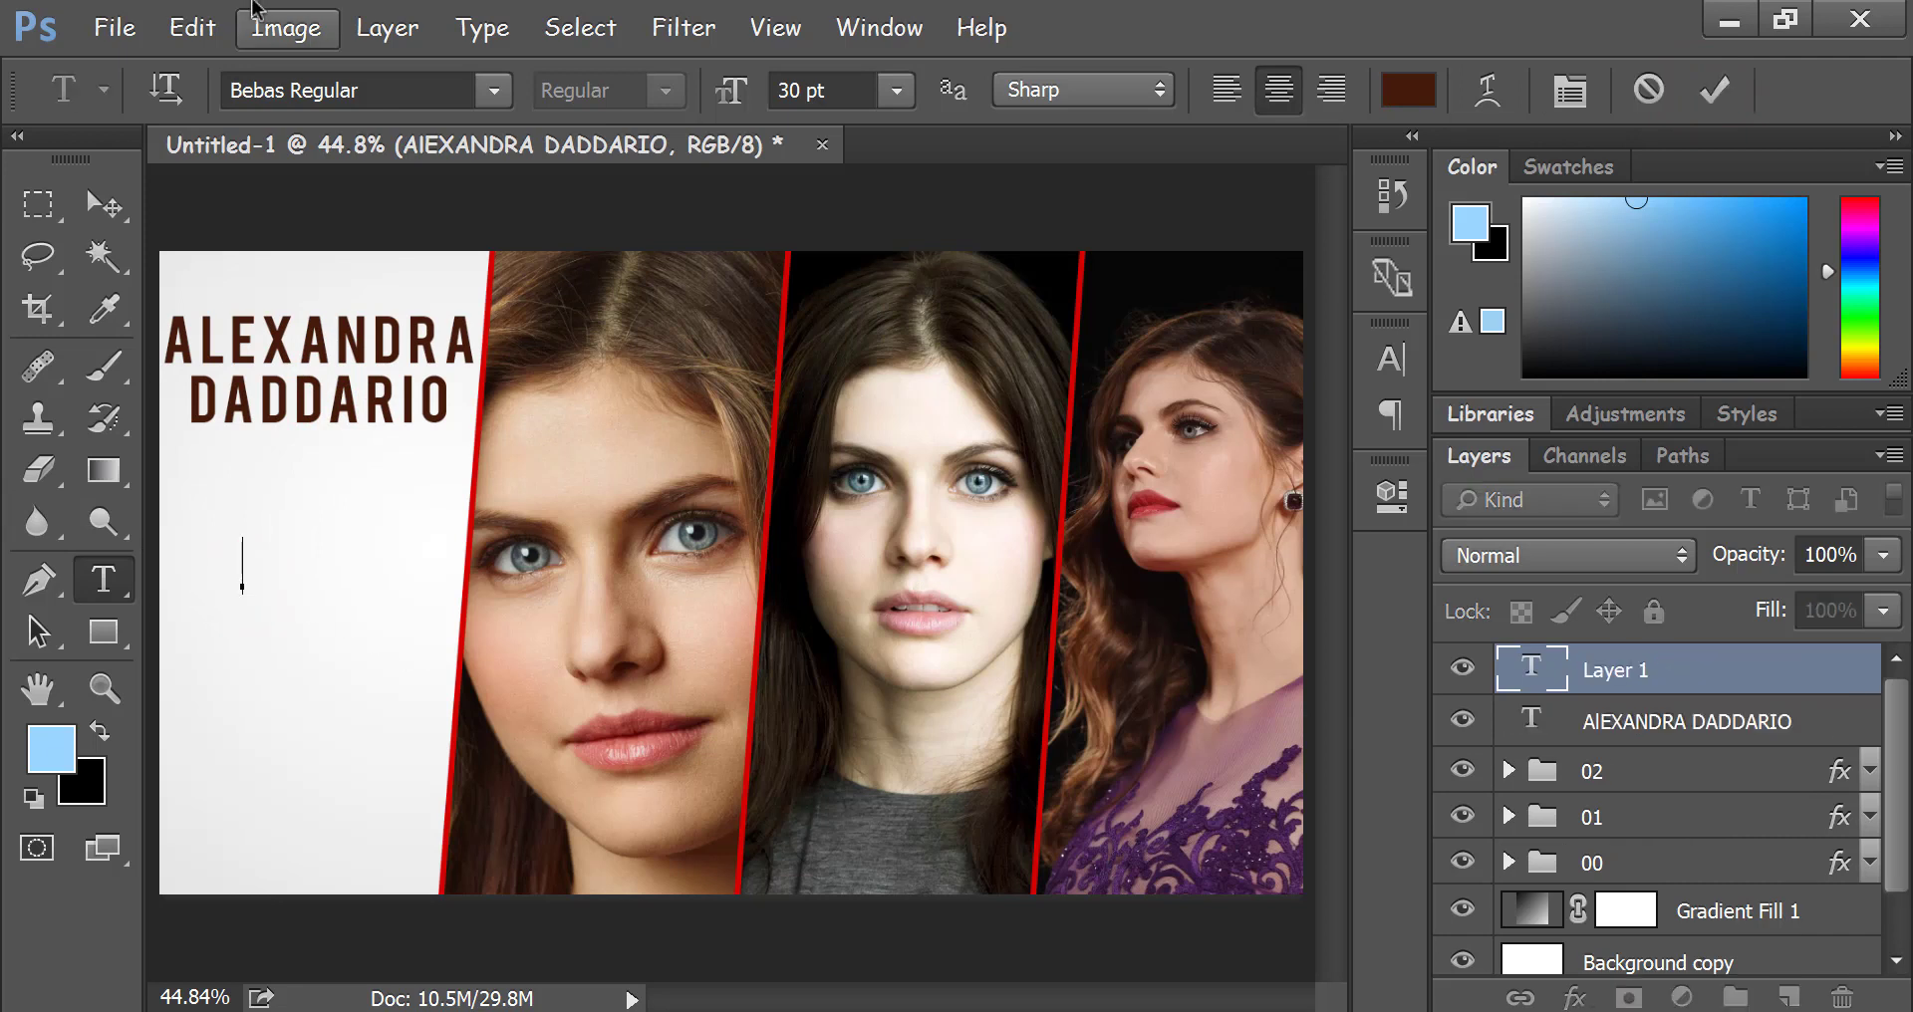
click(334, 87)
text(C)
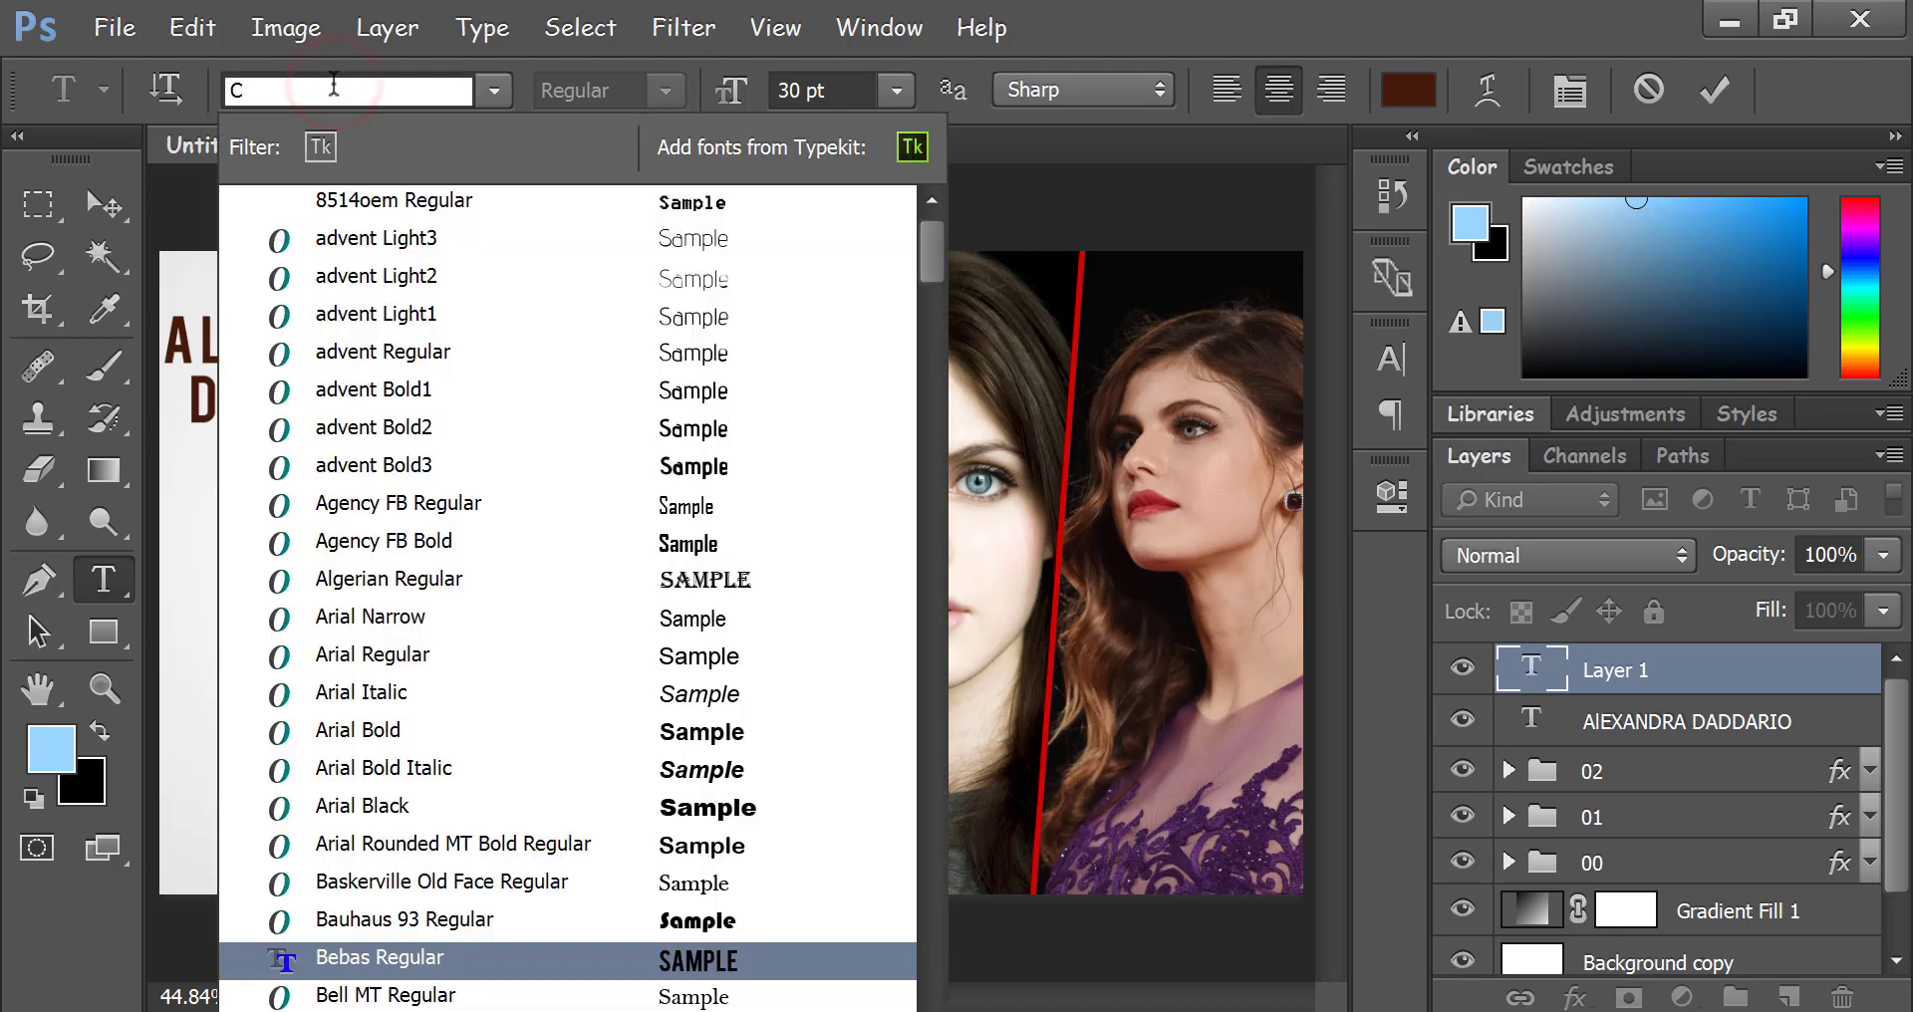
text(off)
click(402, 199)
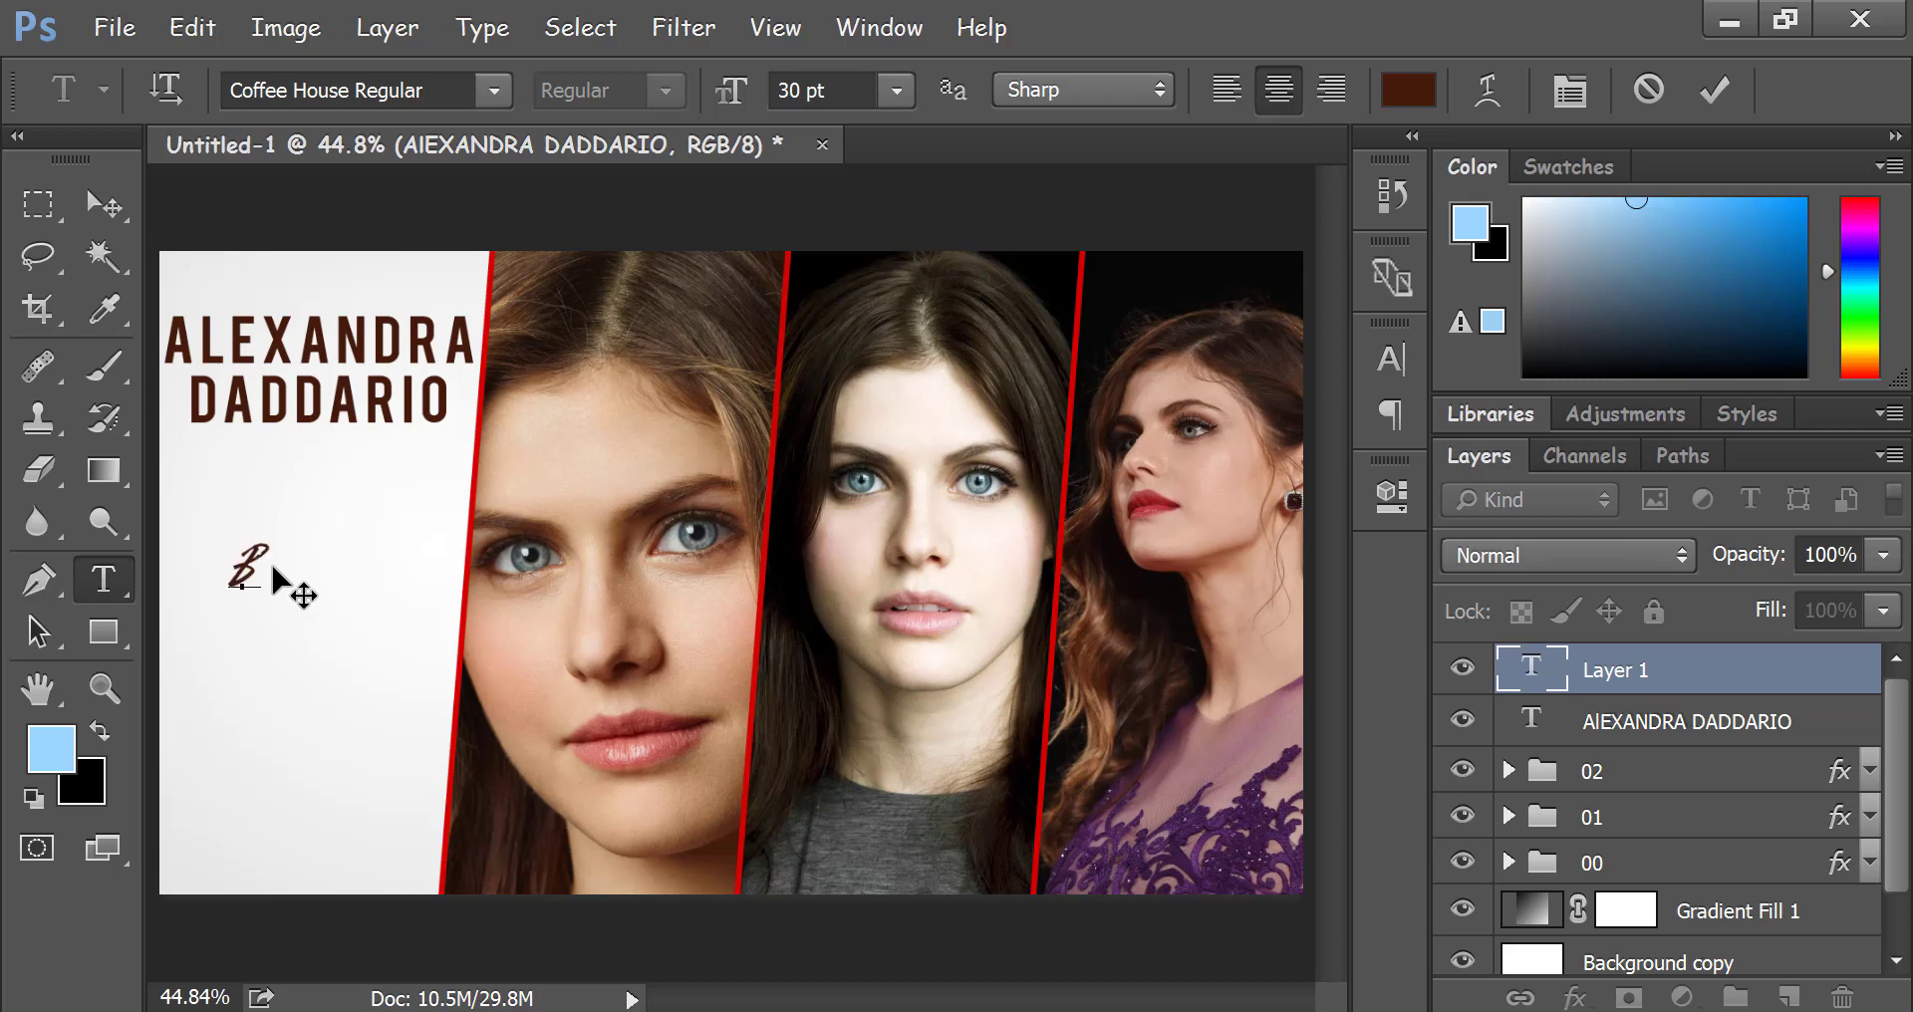
text(ea)
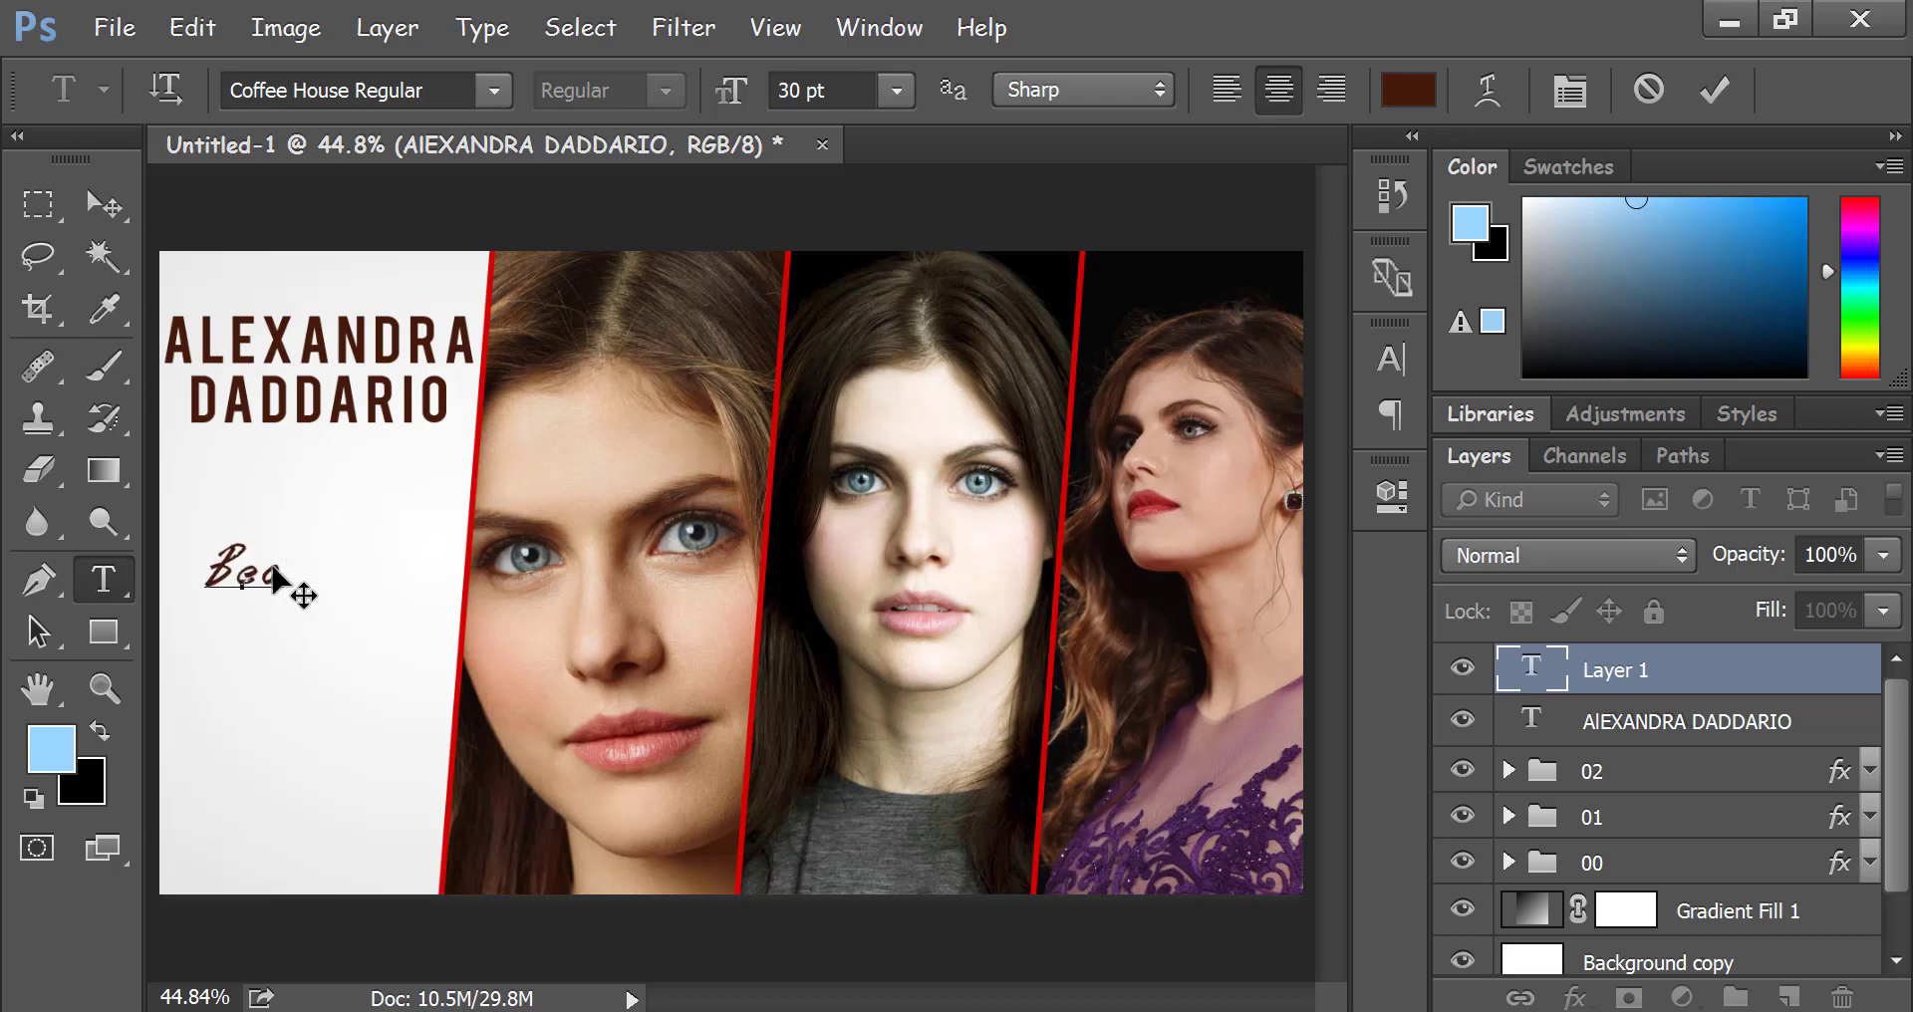
text(utiful)
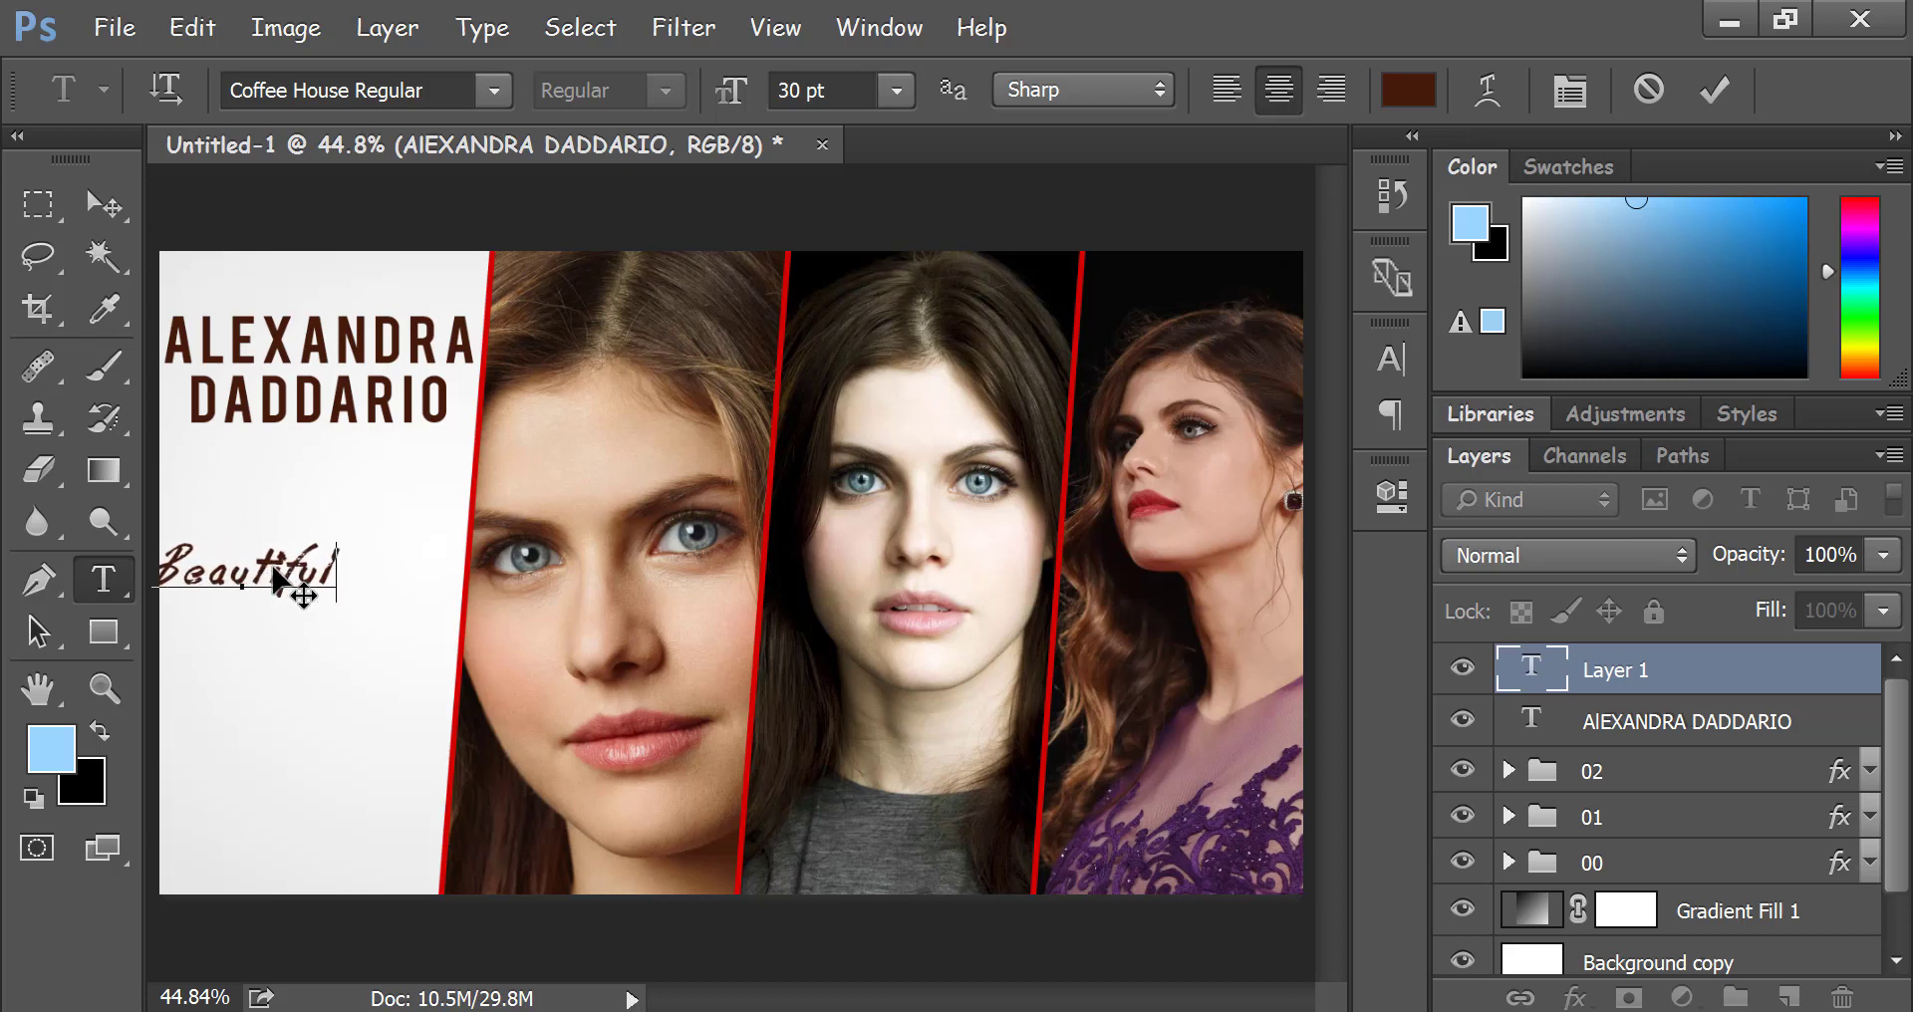
text( GIR)
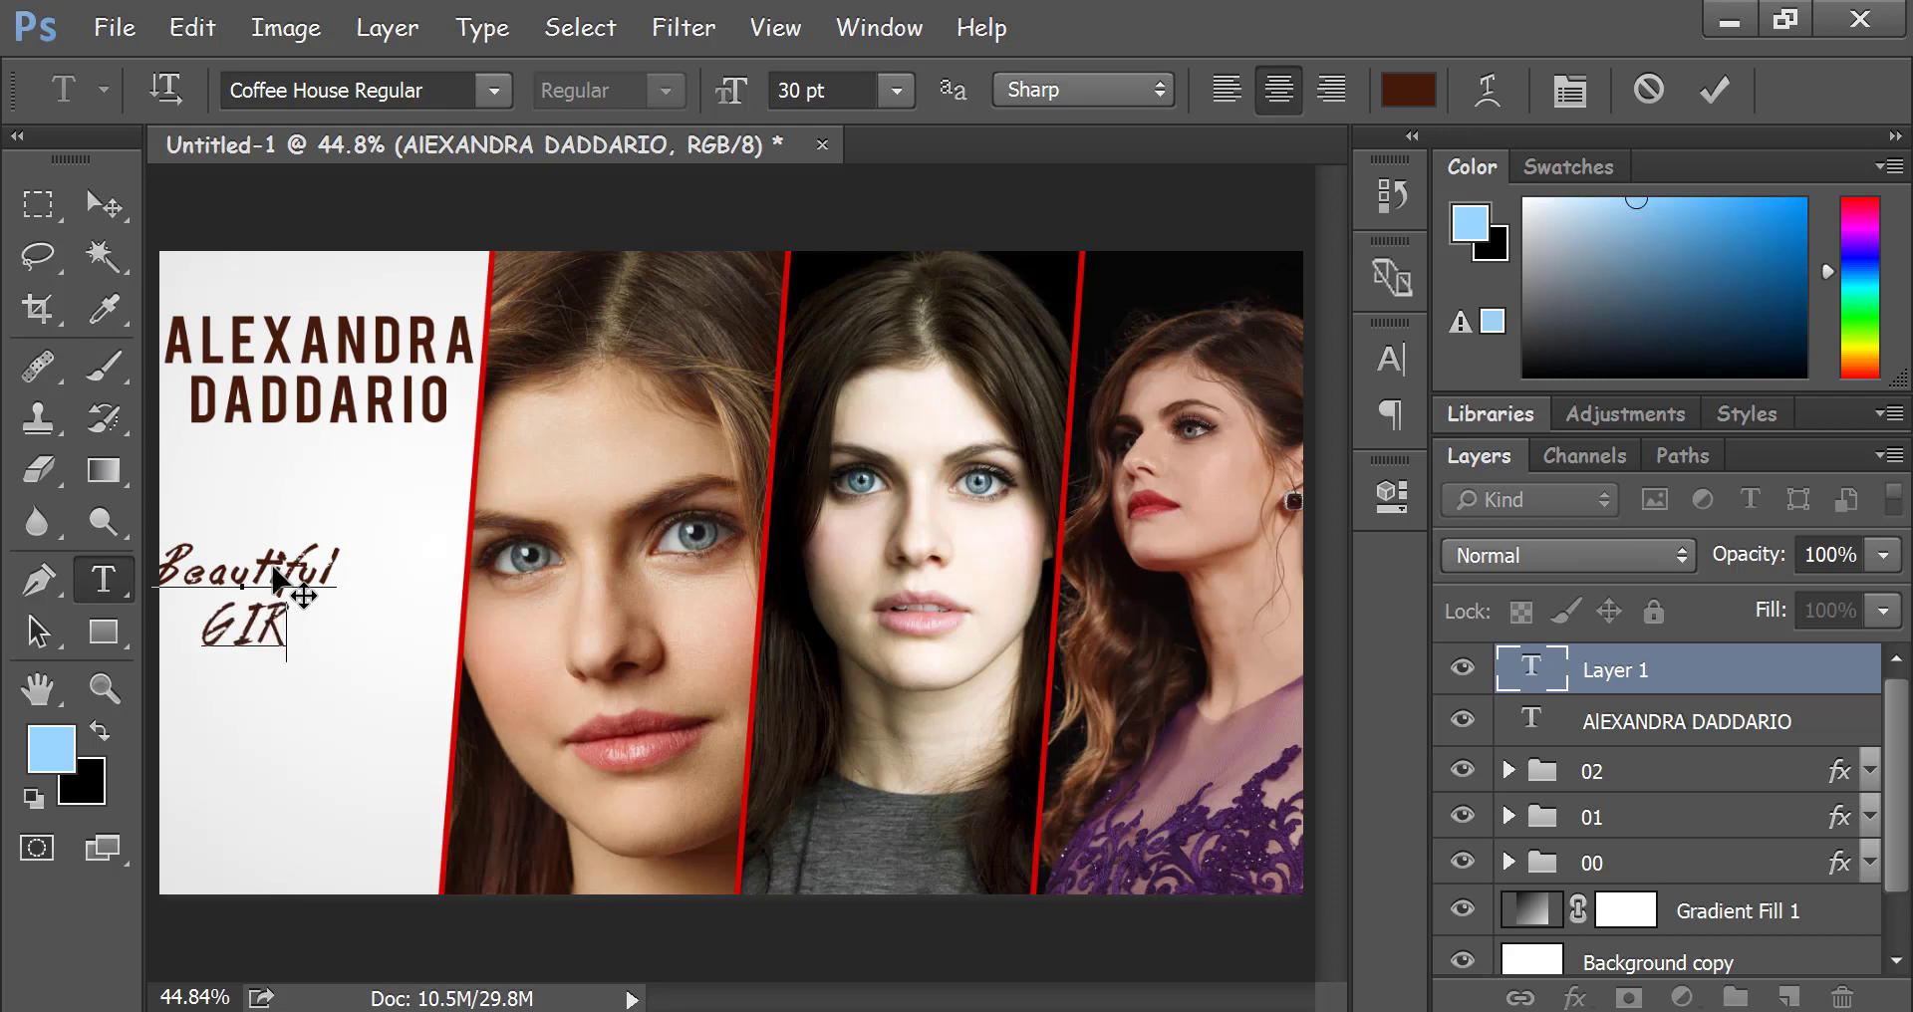
key(BackSpace)
key(BackSpace)
text(ir)
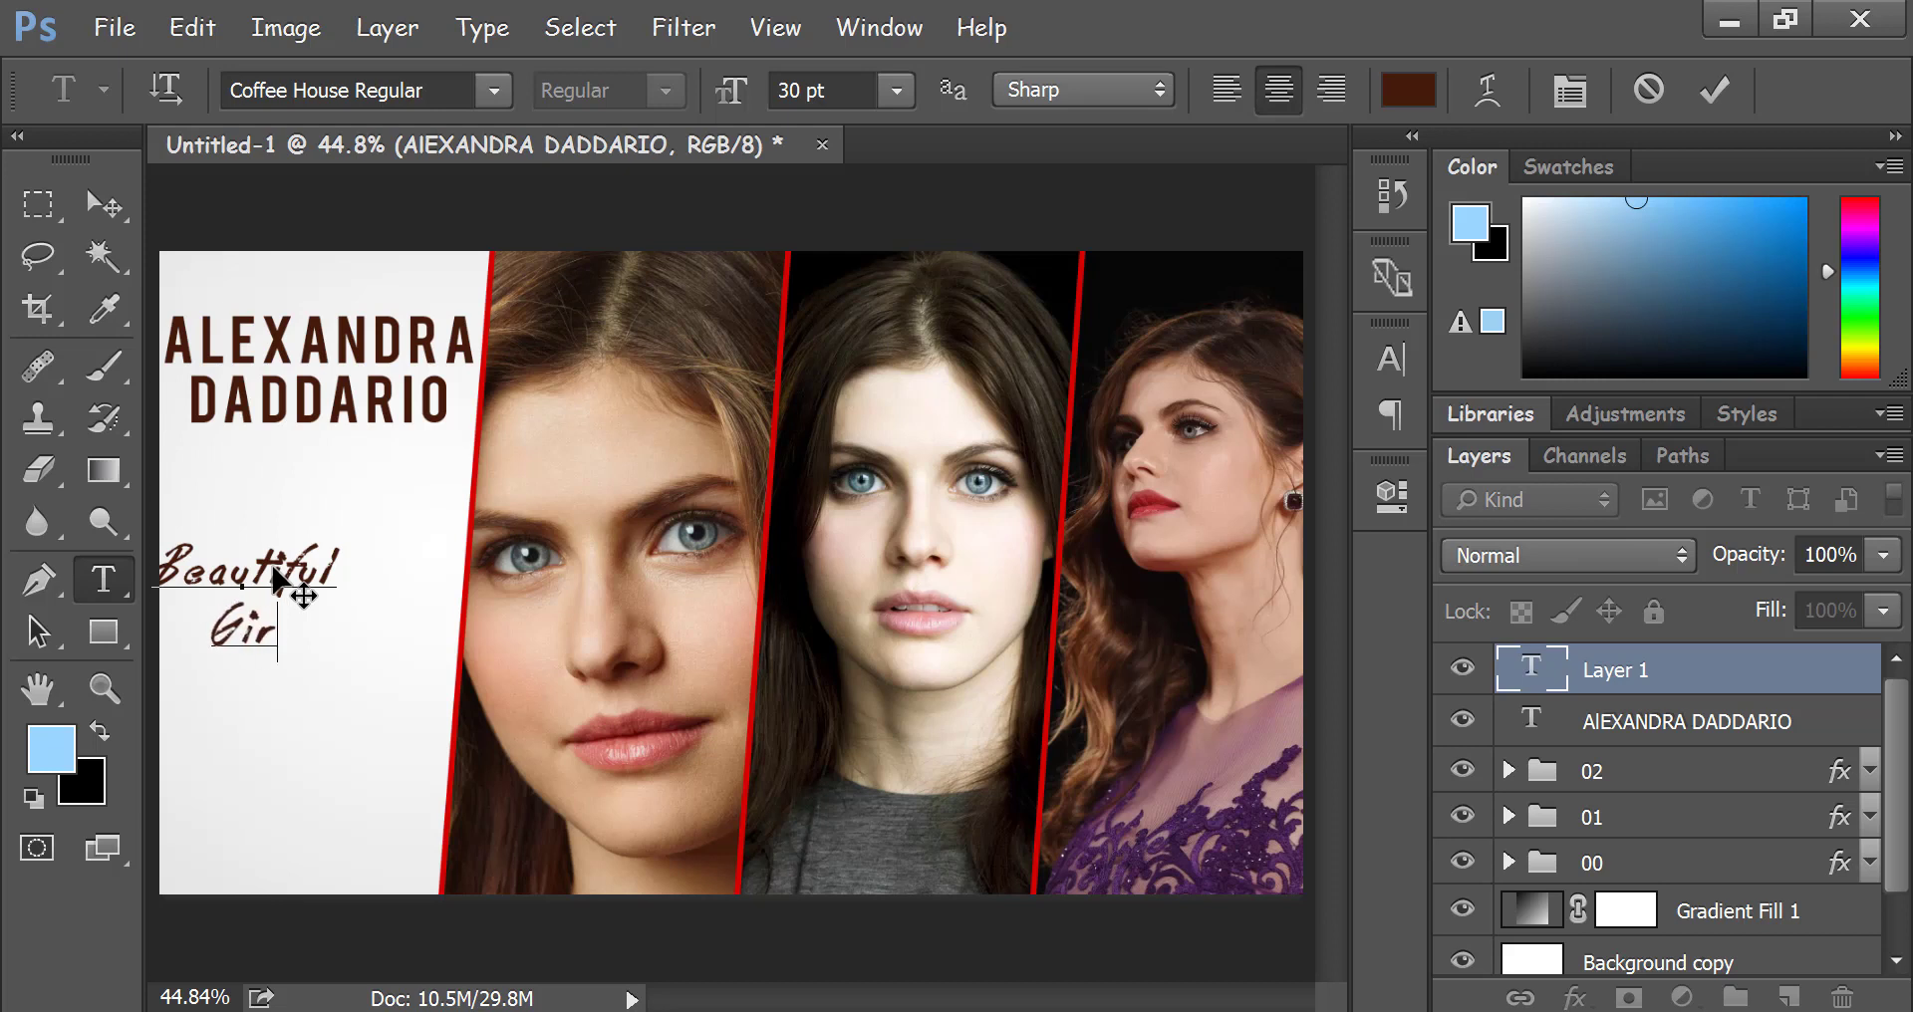
text(l)
Step: Set the Beautiful Girl text to 44 pt, shift it lower, and commit it
drag(257, 694, 308, 725)
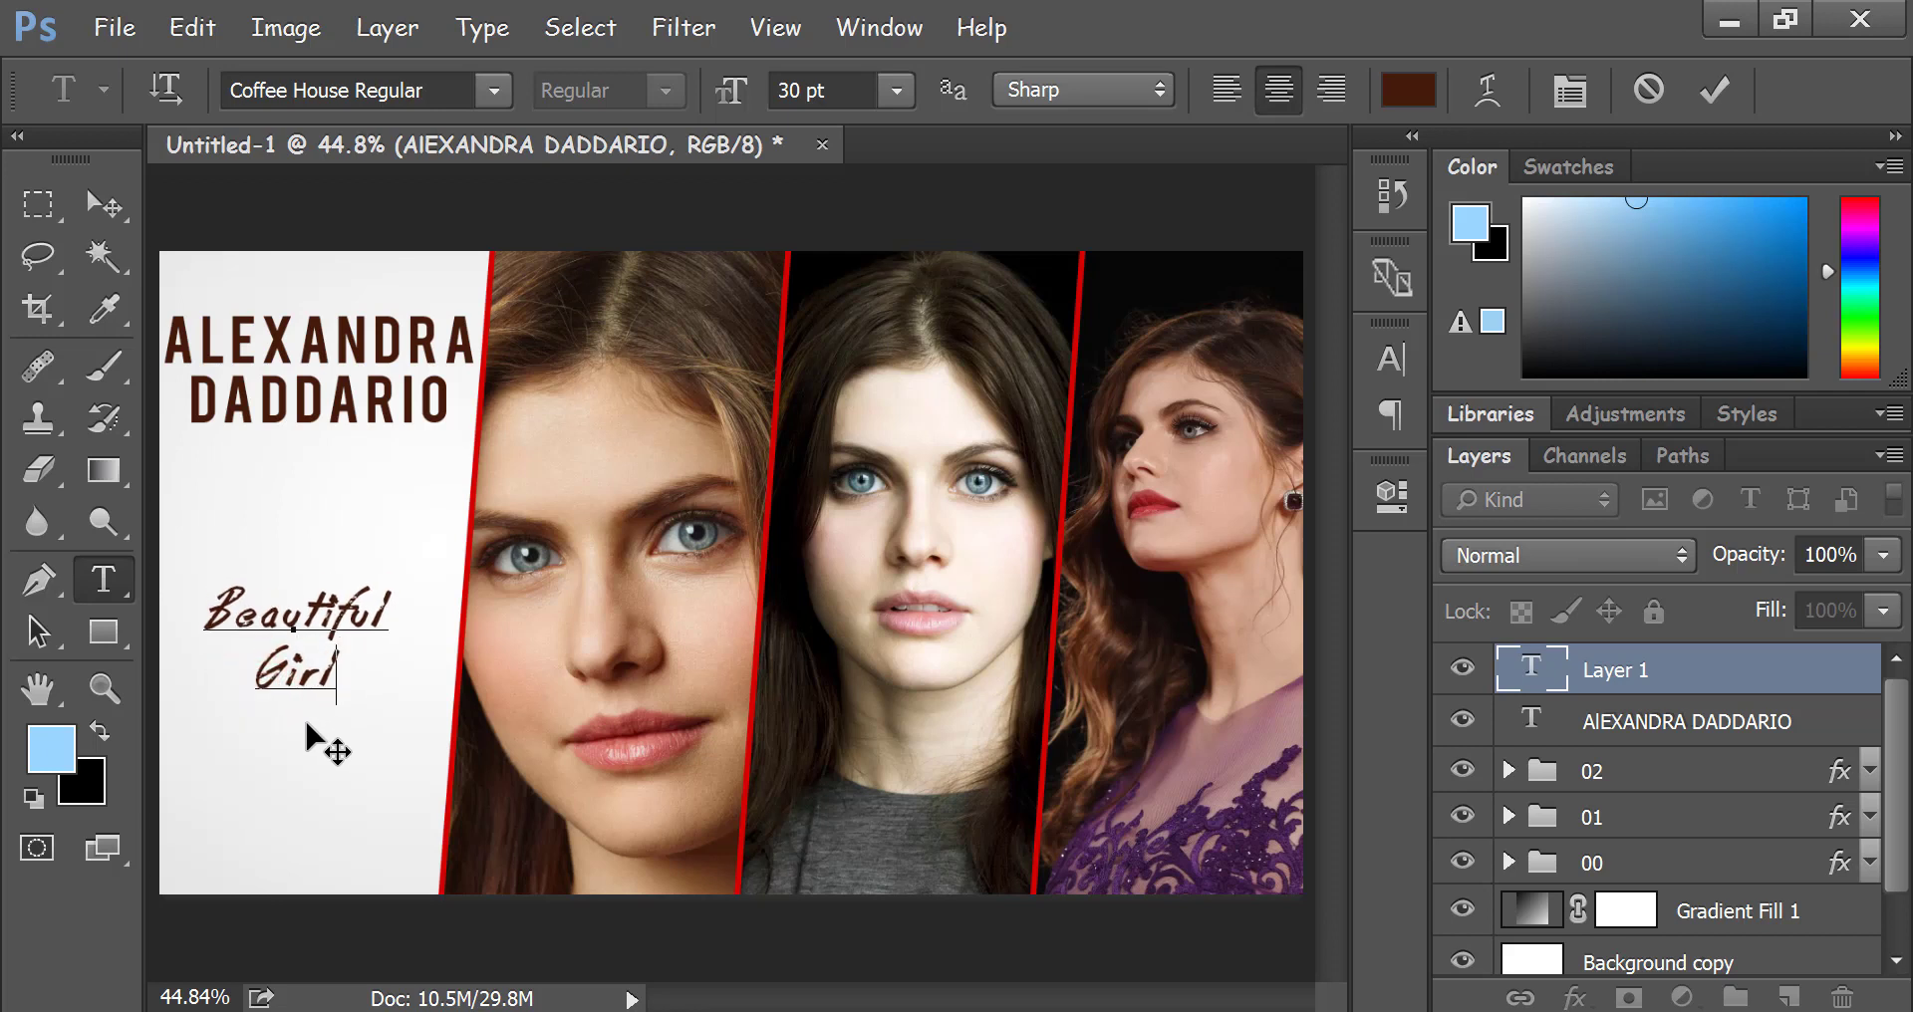
drag(341, 677, 227, 571)
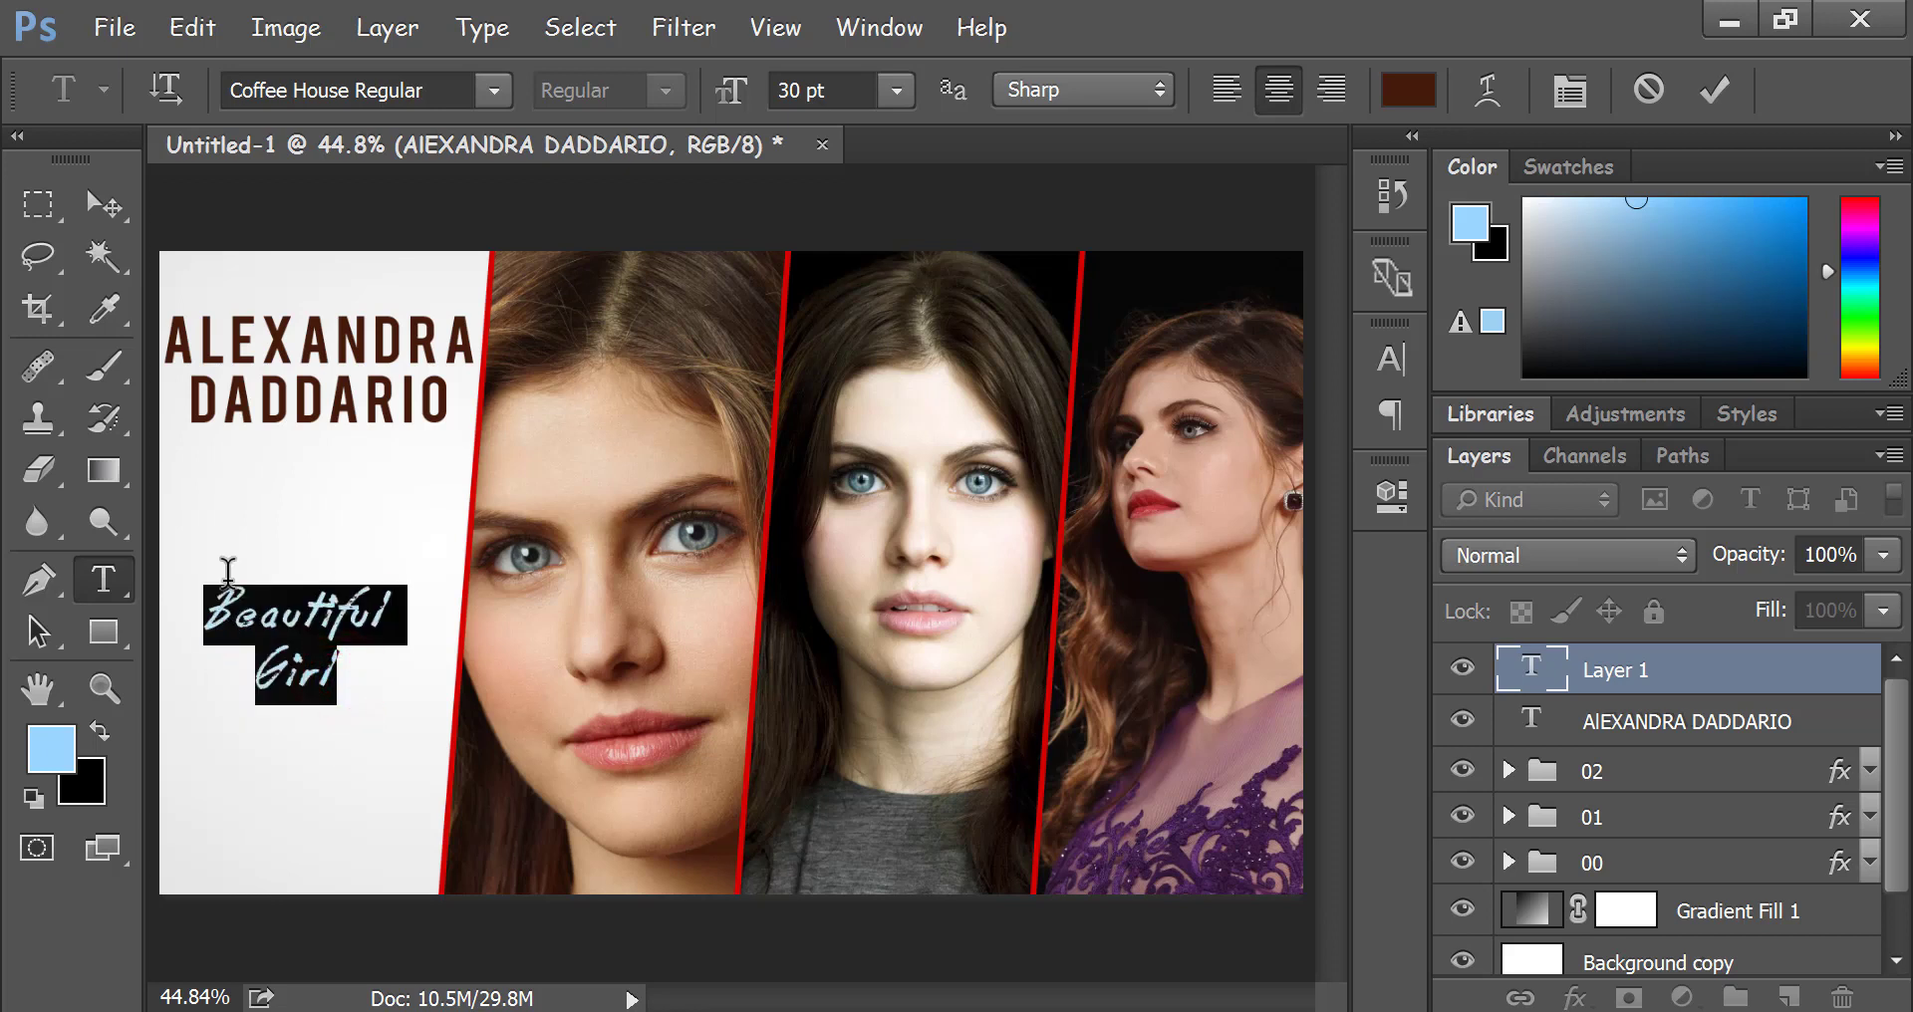
drag(733, 90, 761, 100)
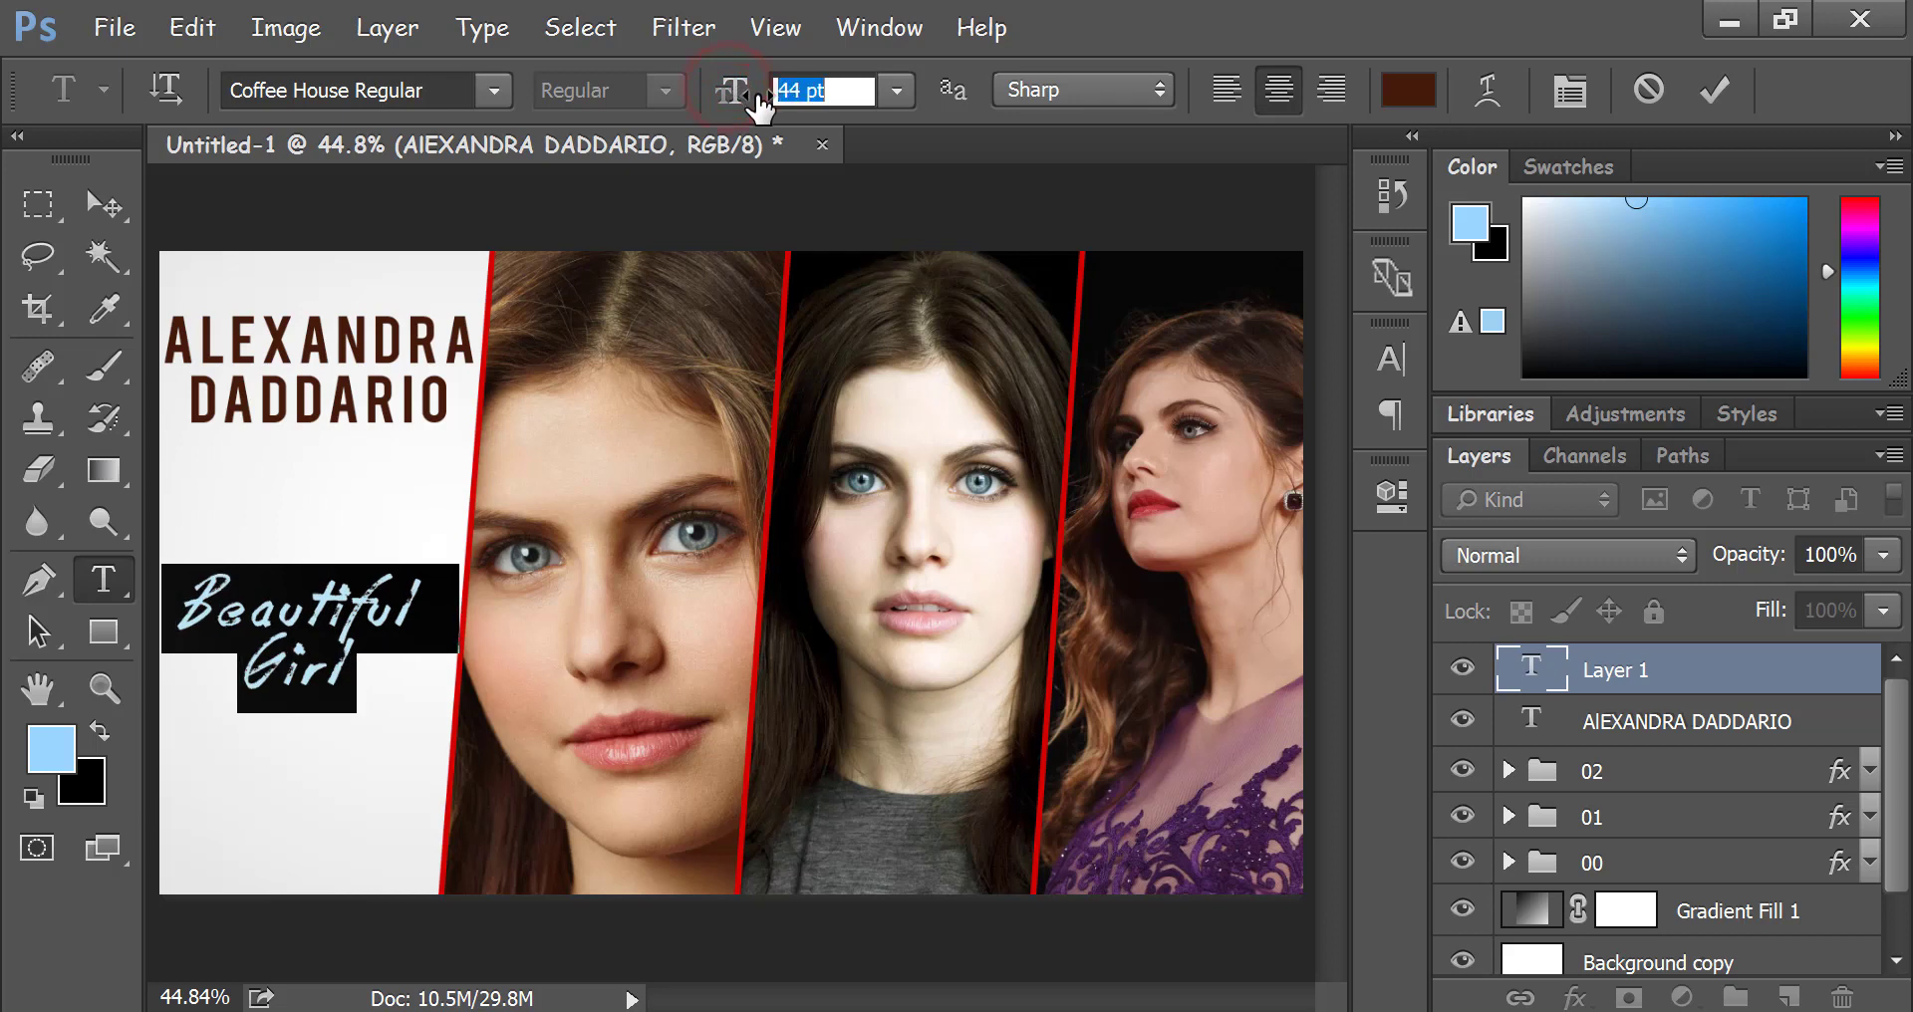
click(306, 725)
drag(308, 726, 307, 729)
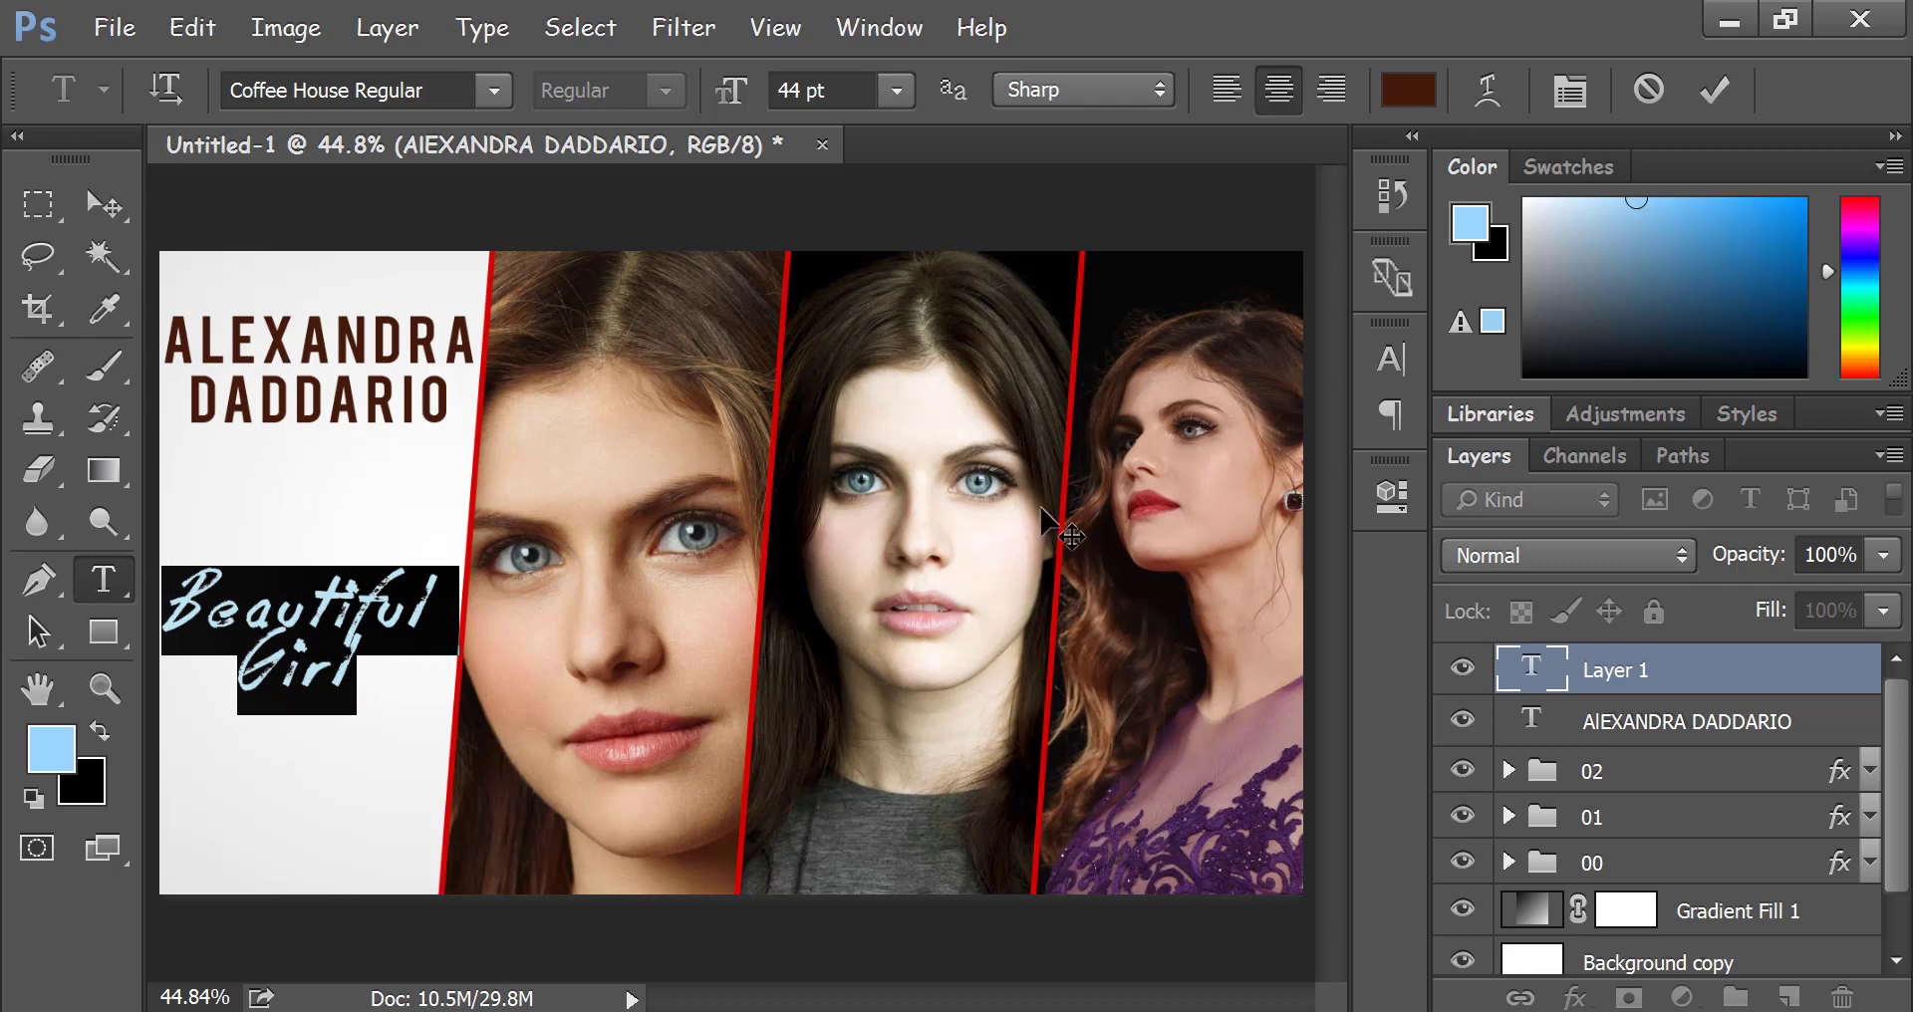
click(259, 657)
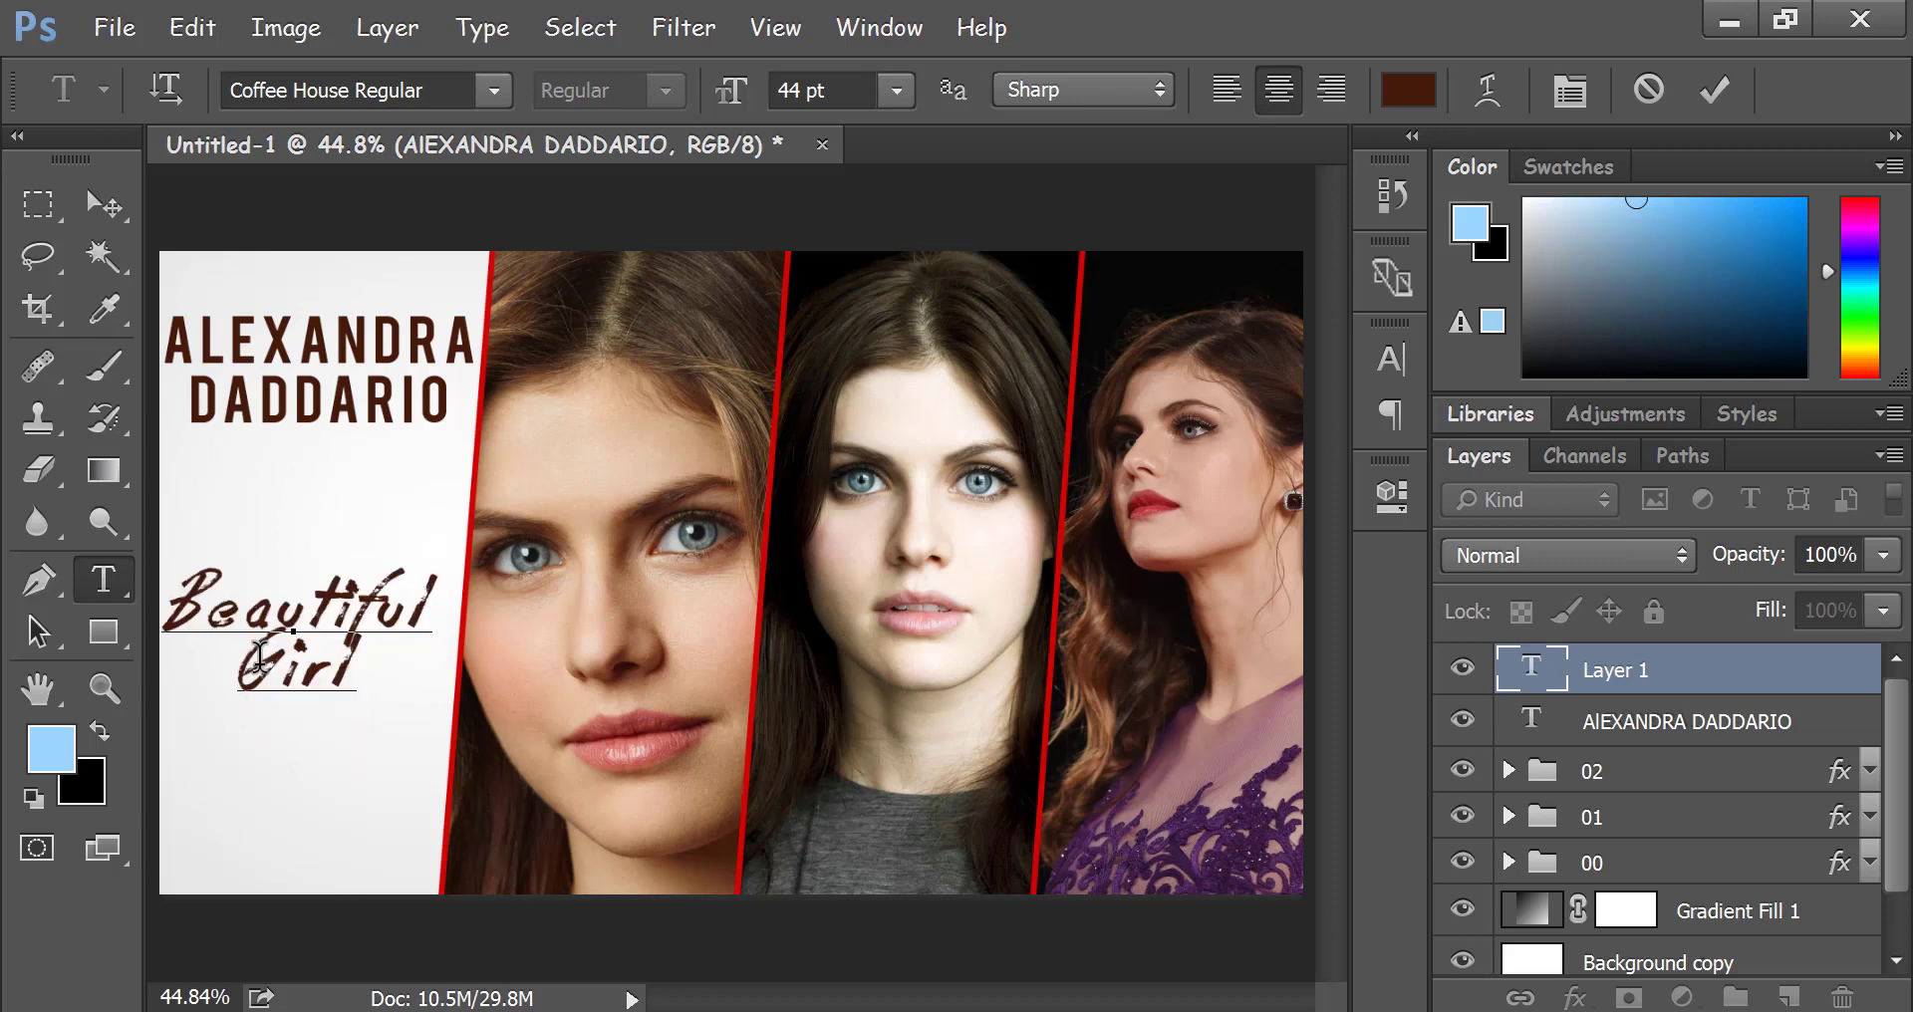
click(1715, 91)
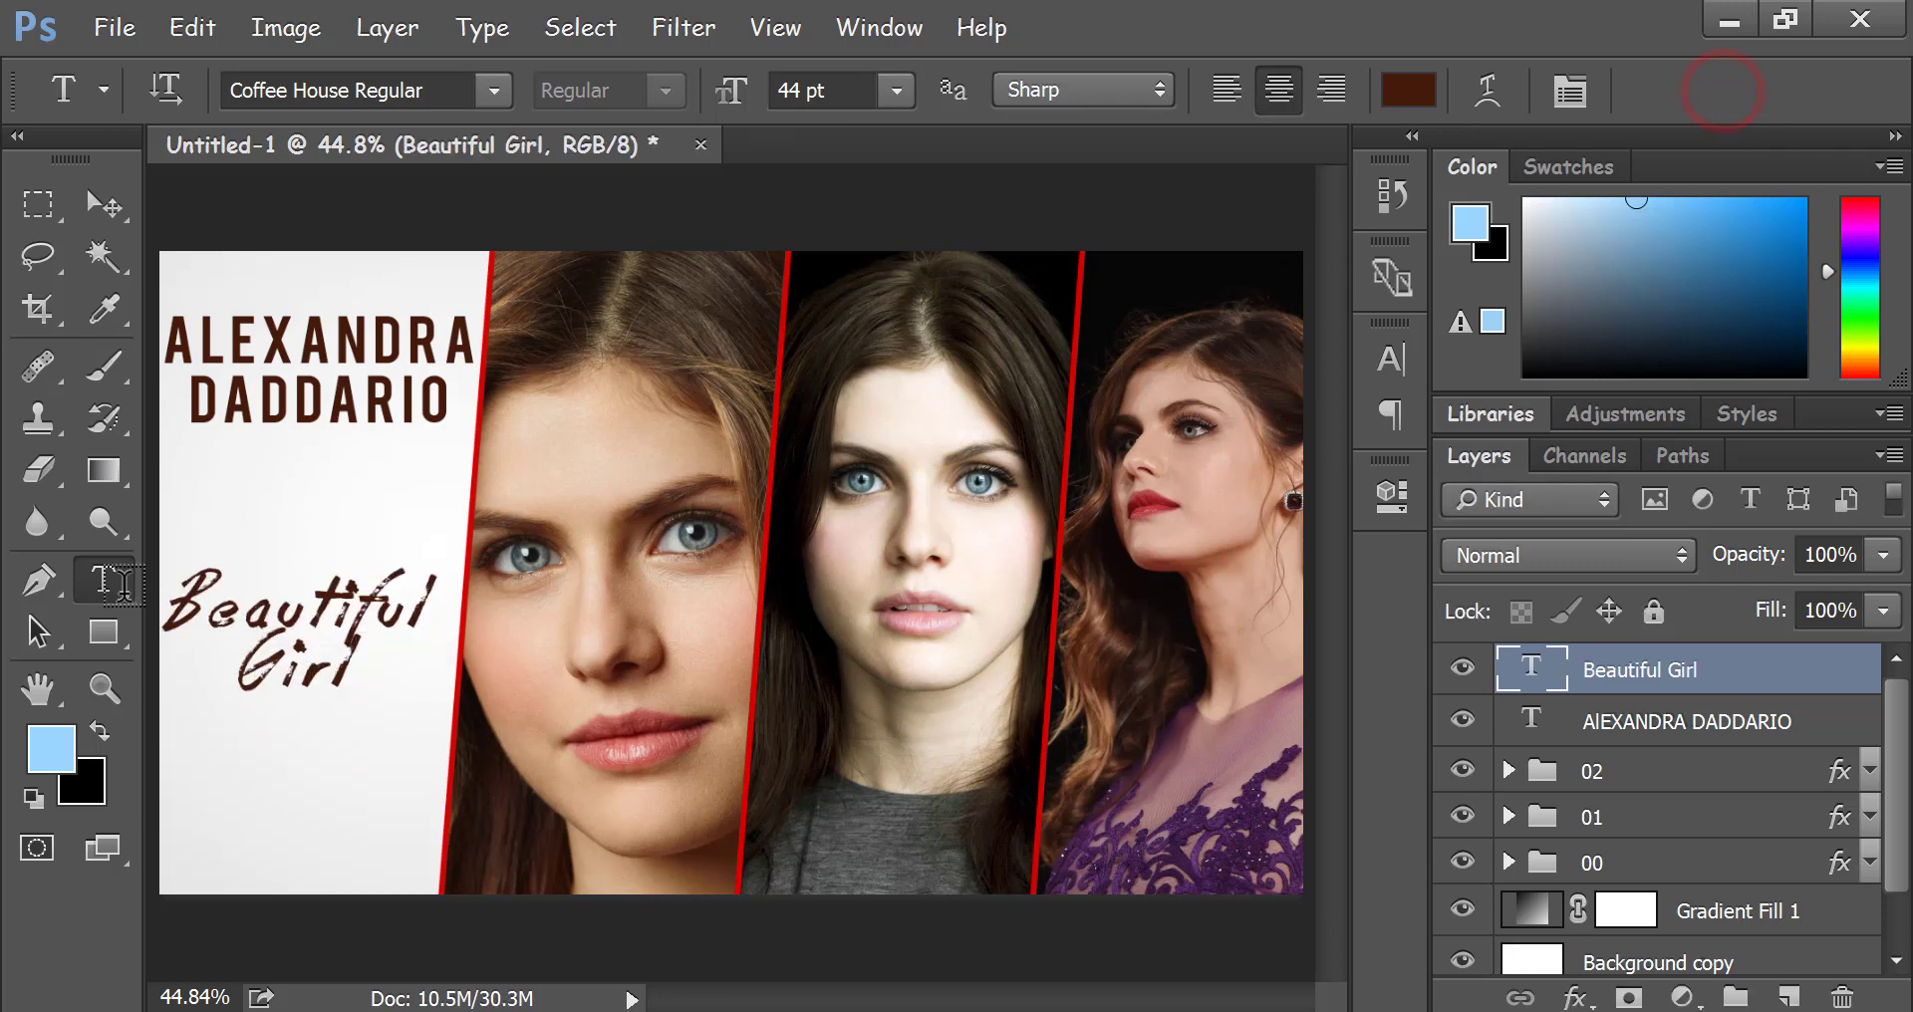
Step: Nudge the Beautiful Girl text slightly right and down, and set its leading to 33 pt
click(100, 204)
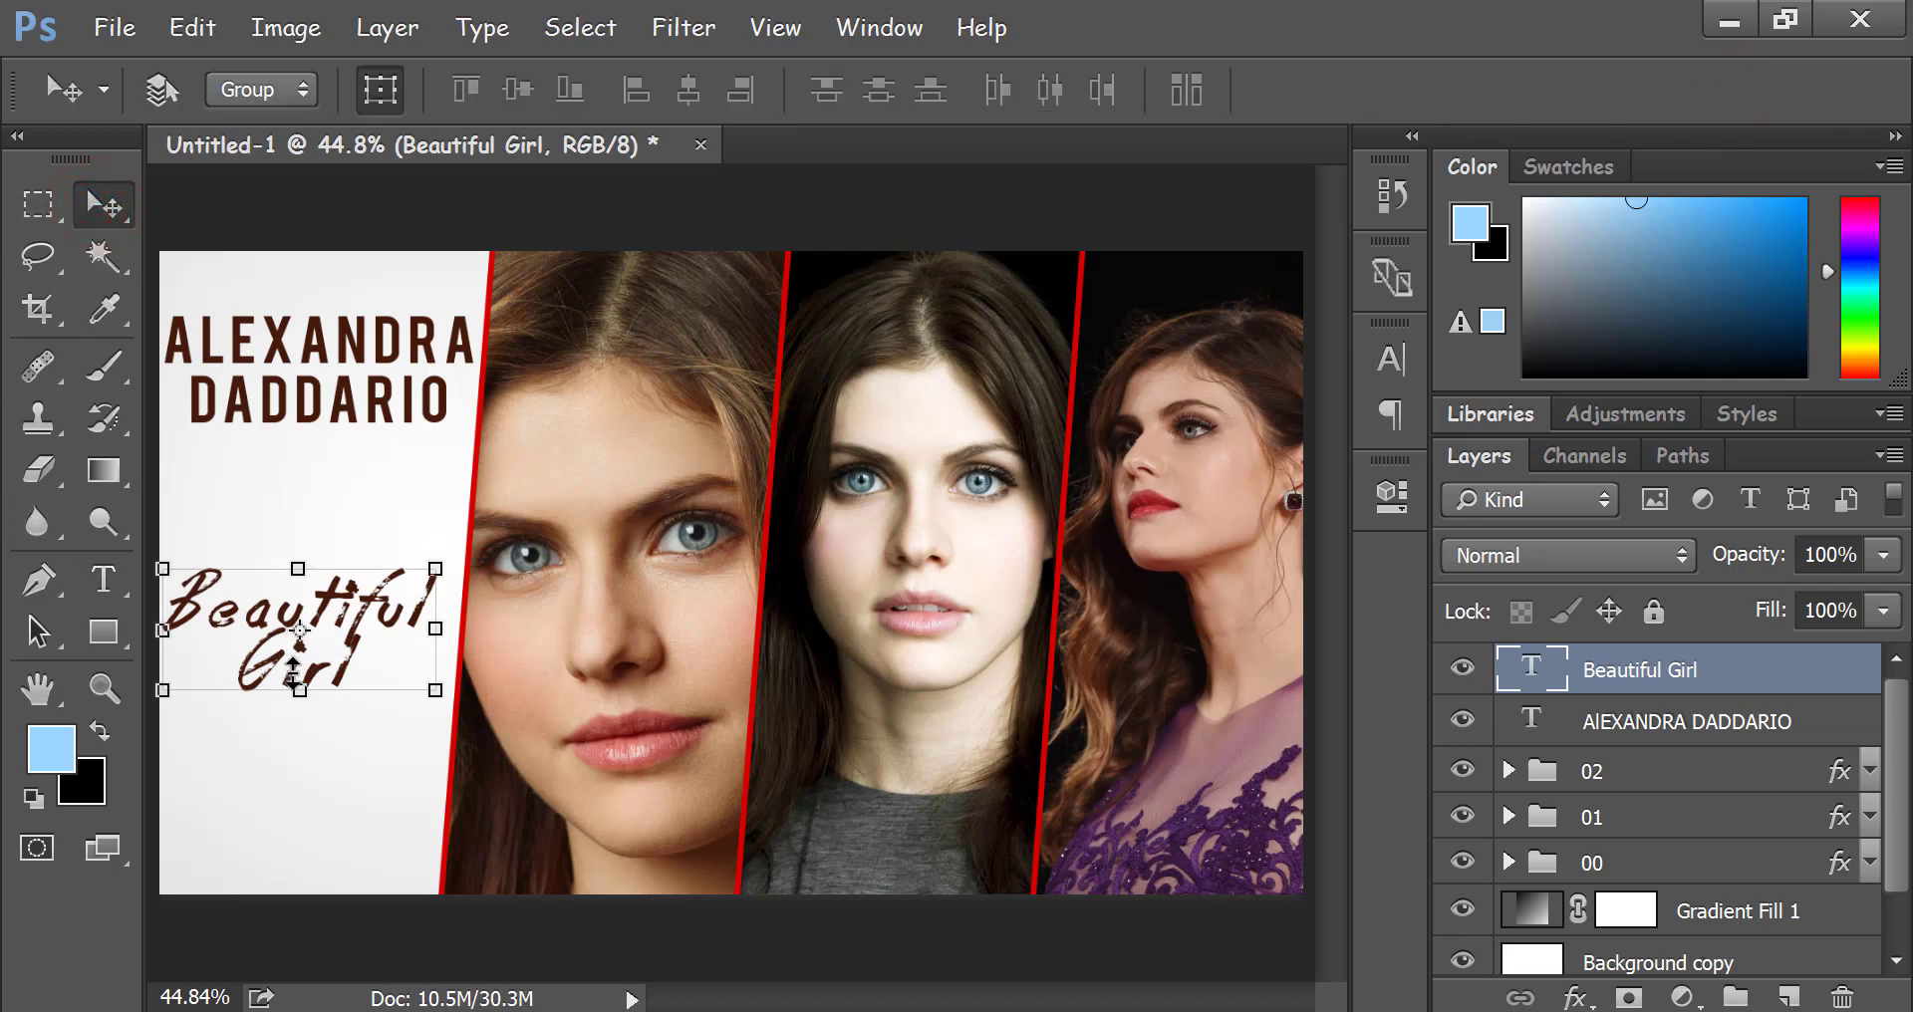
drag(312, 653, 319, 662)
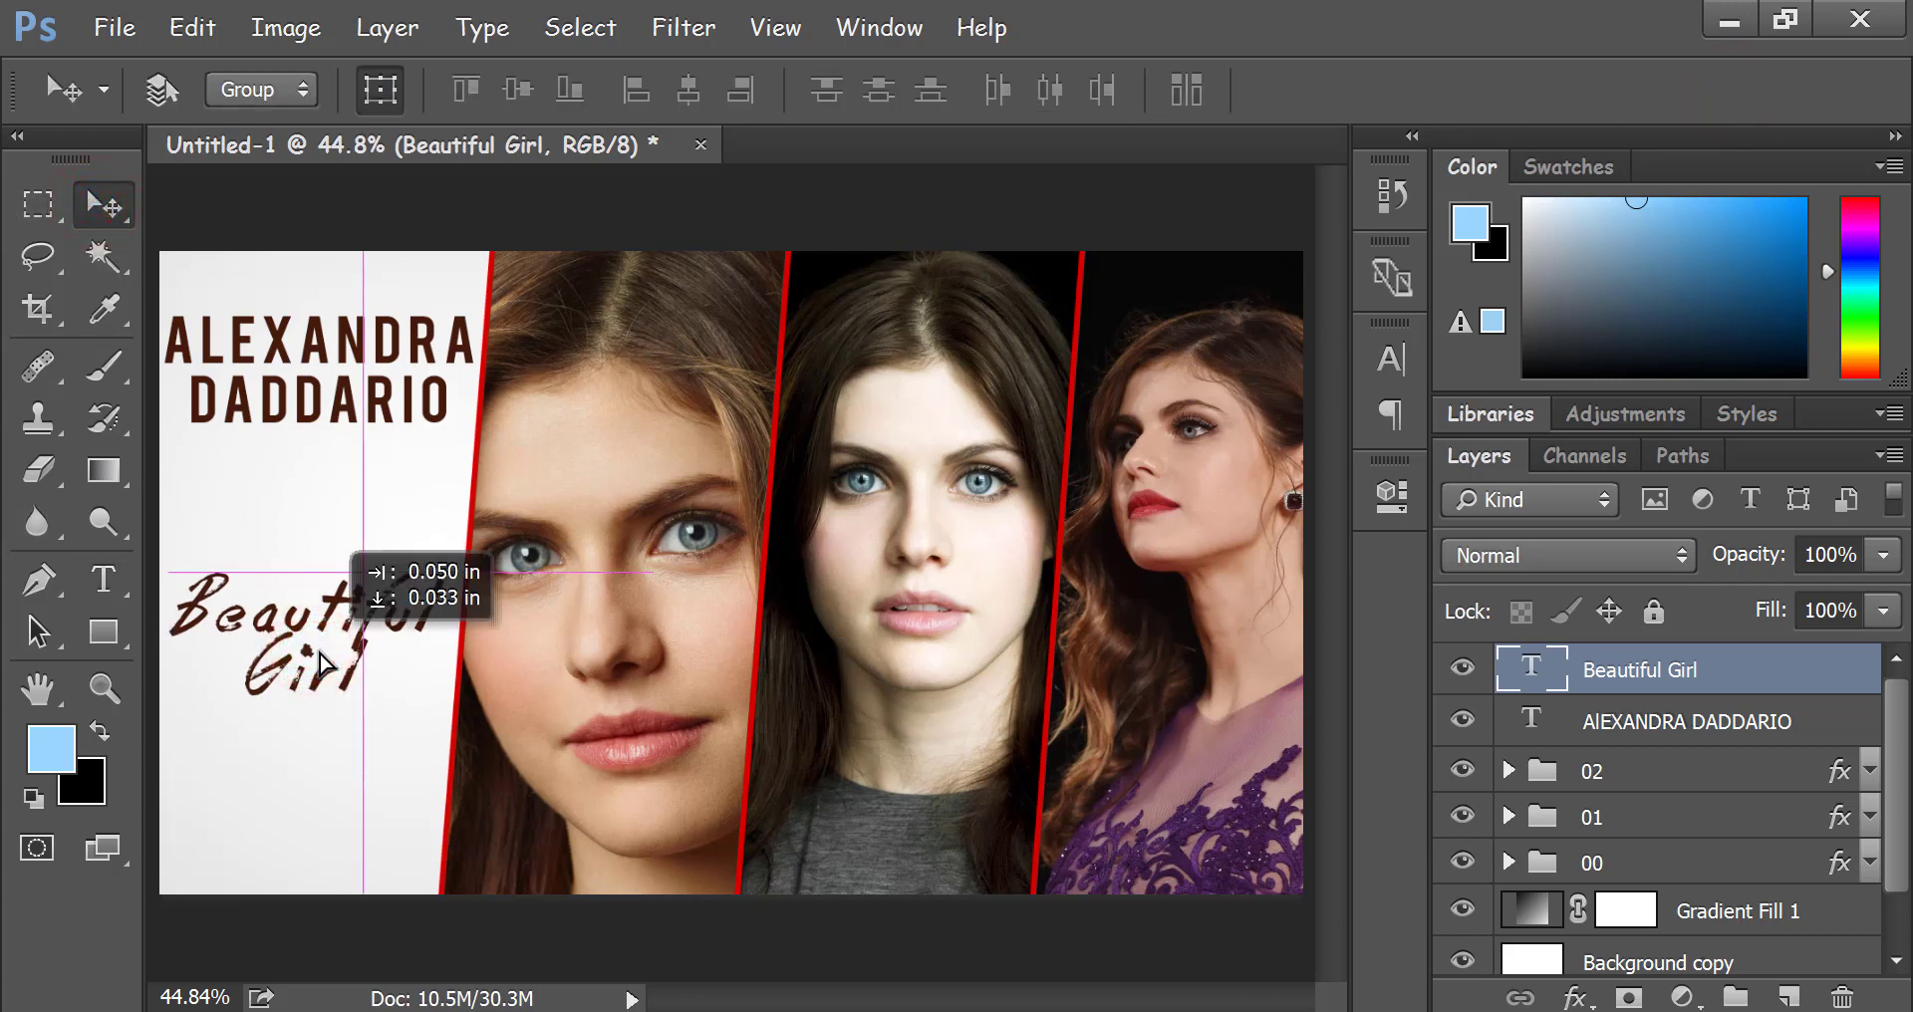
click(1390, 358)
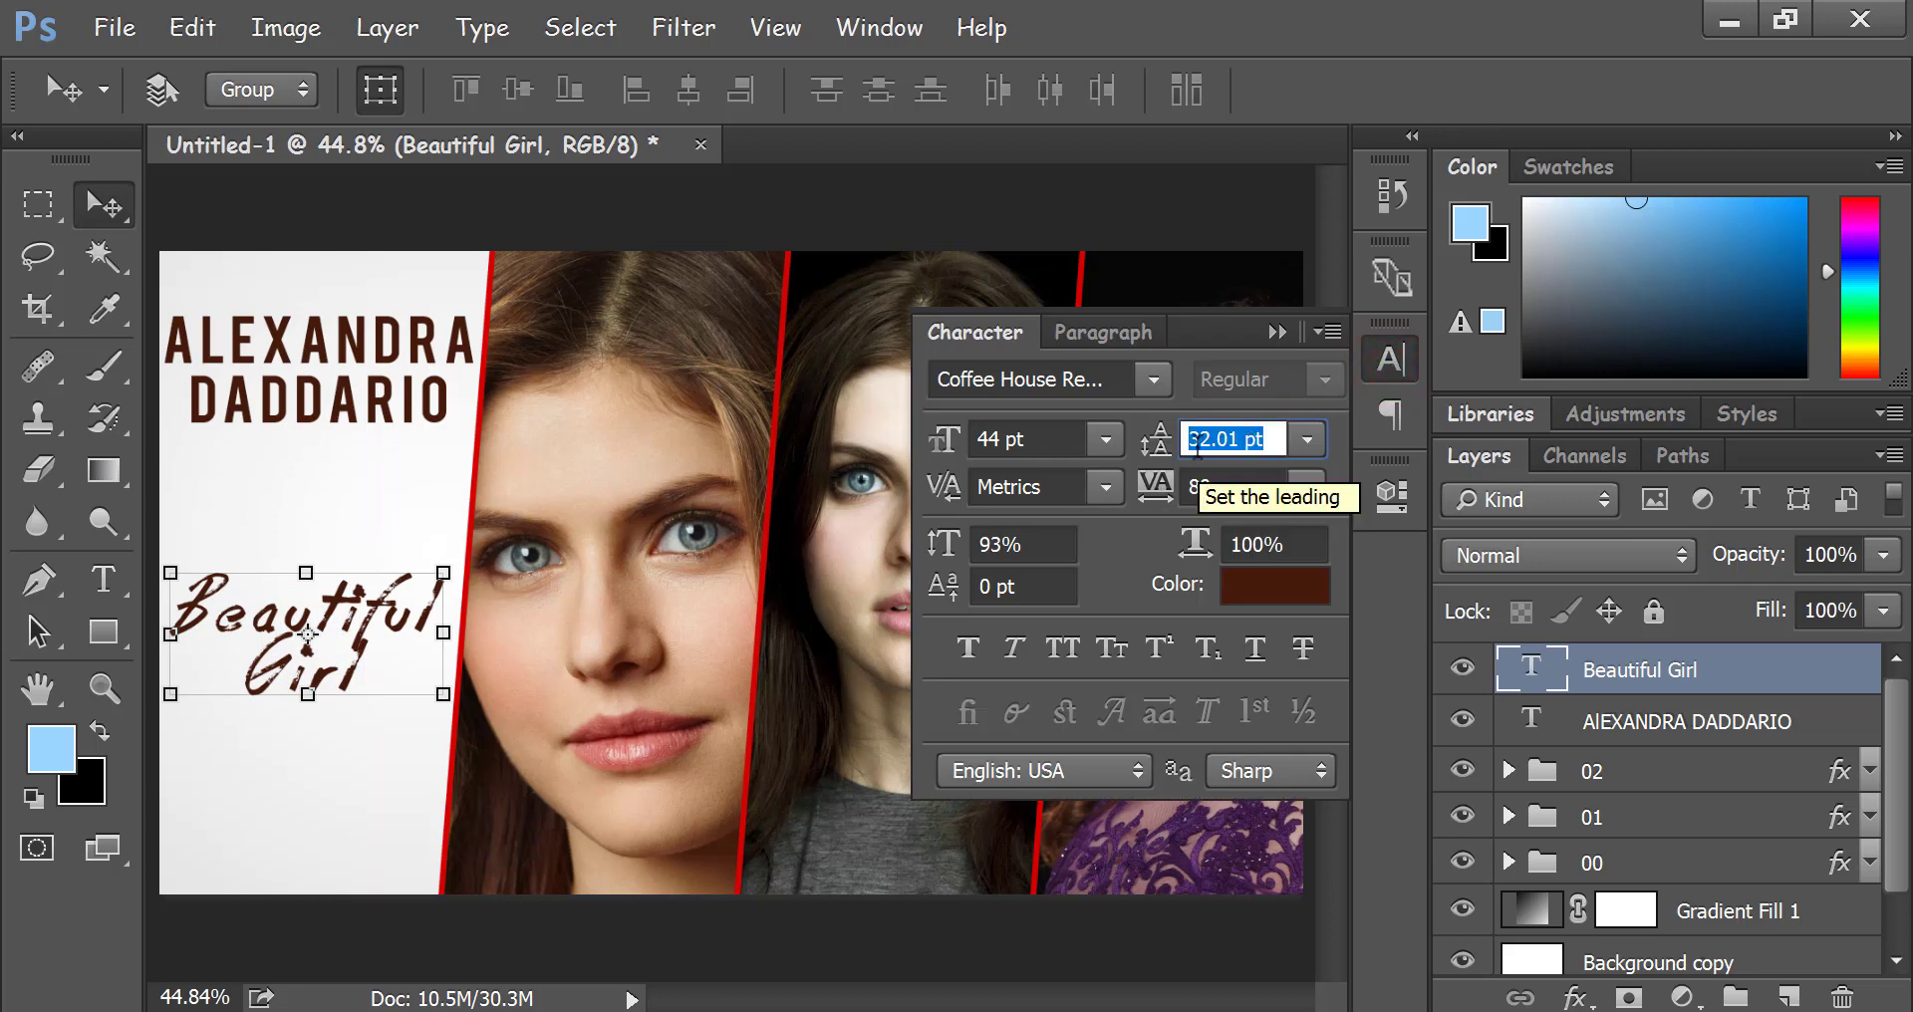
text(33)
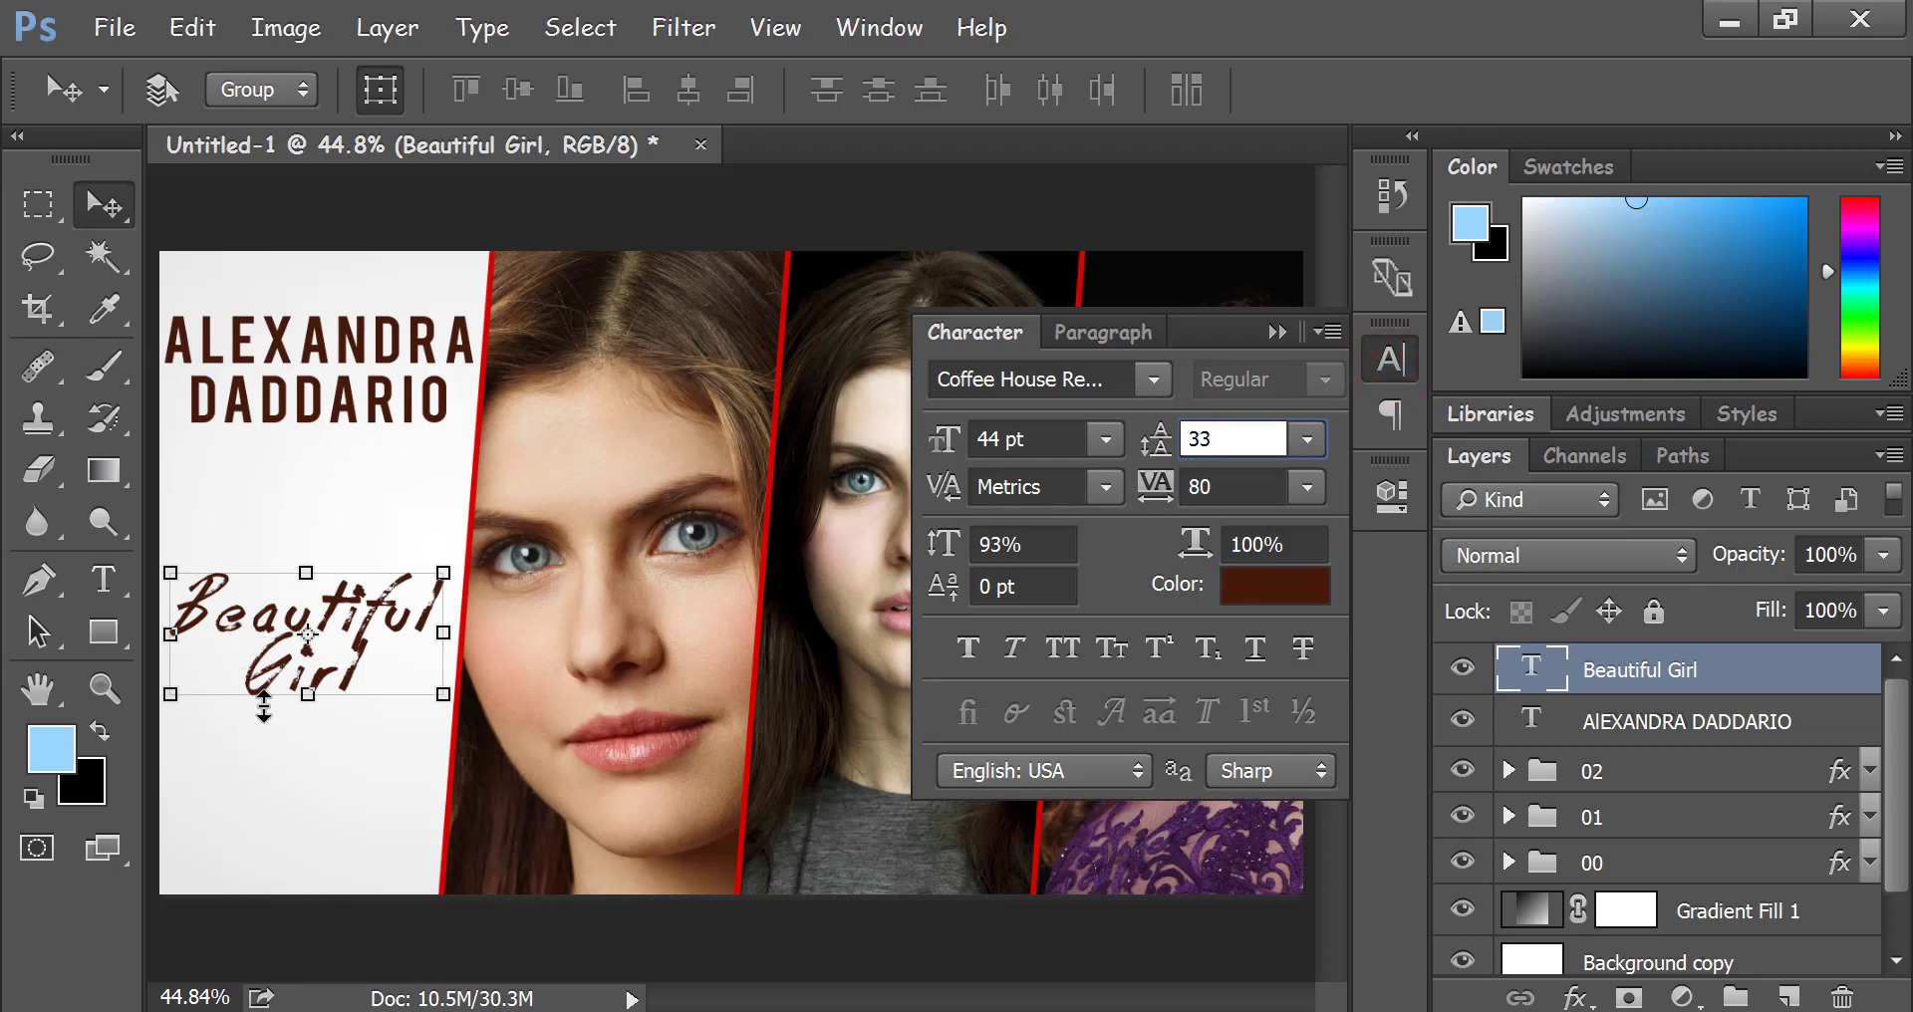
click(339, 762)
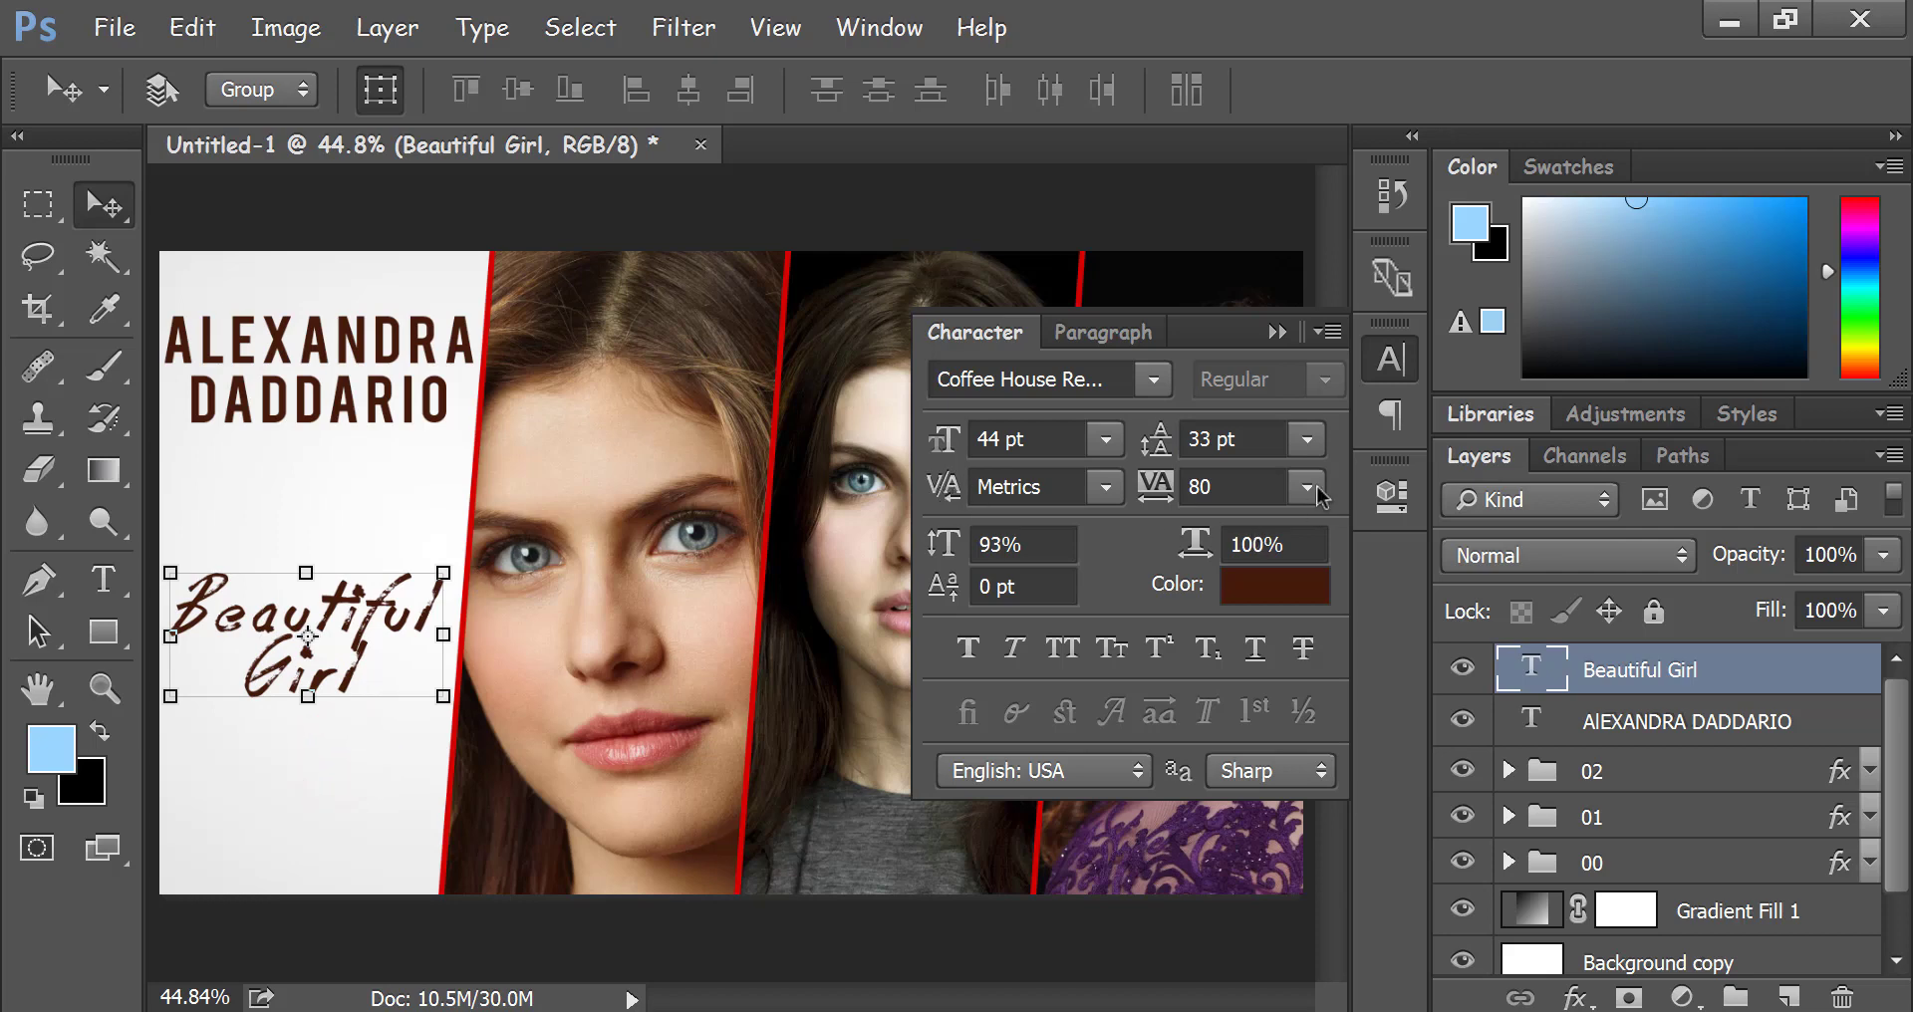
Step: Colour the Beautiful Girl text red (#d30000) by sampling the red border
click(1270, 588)
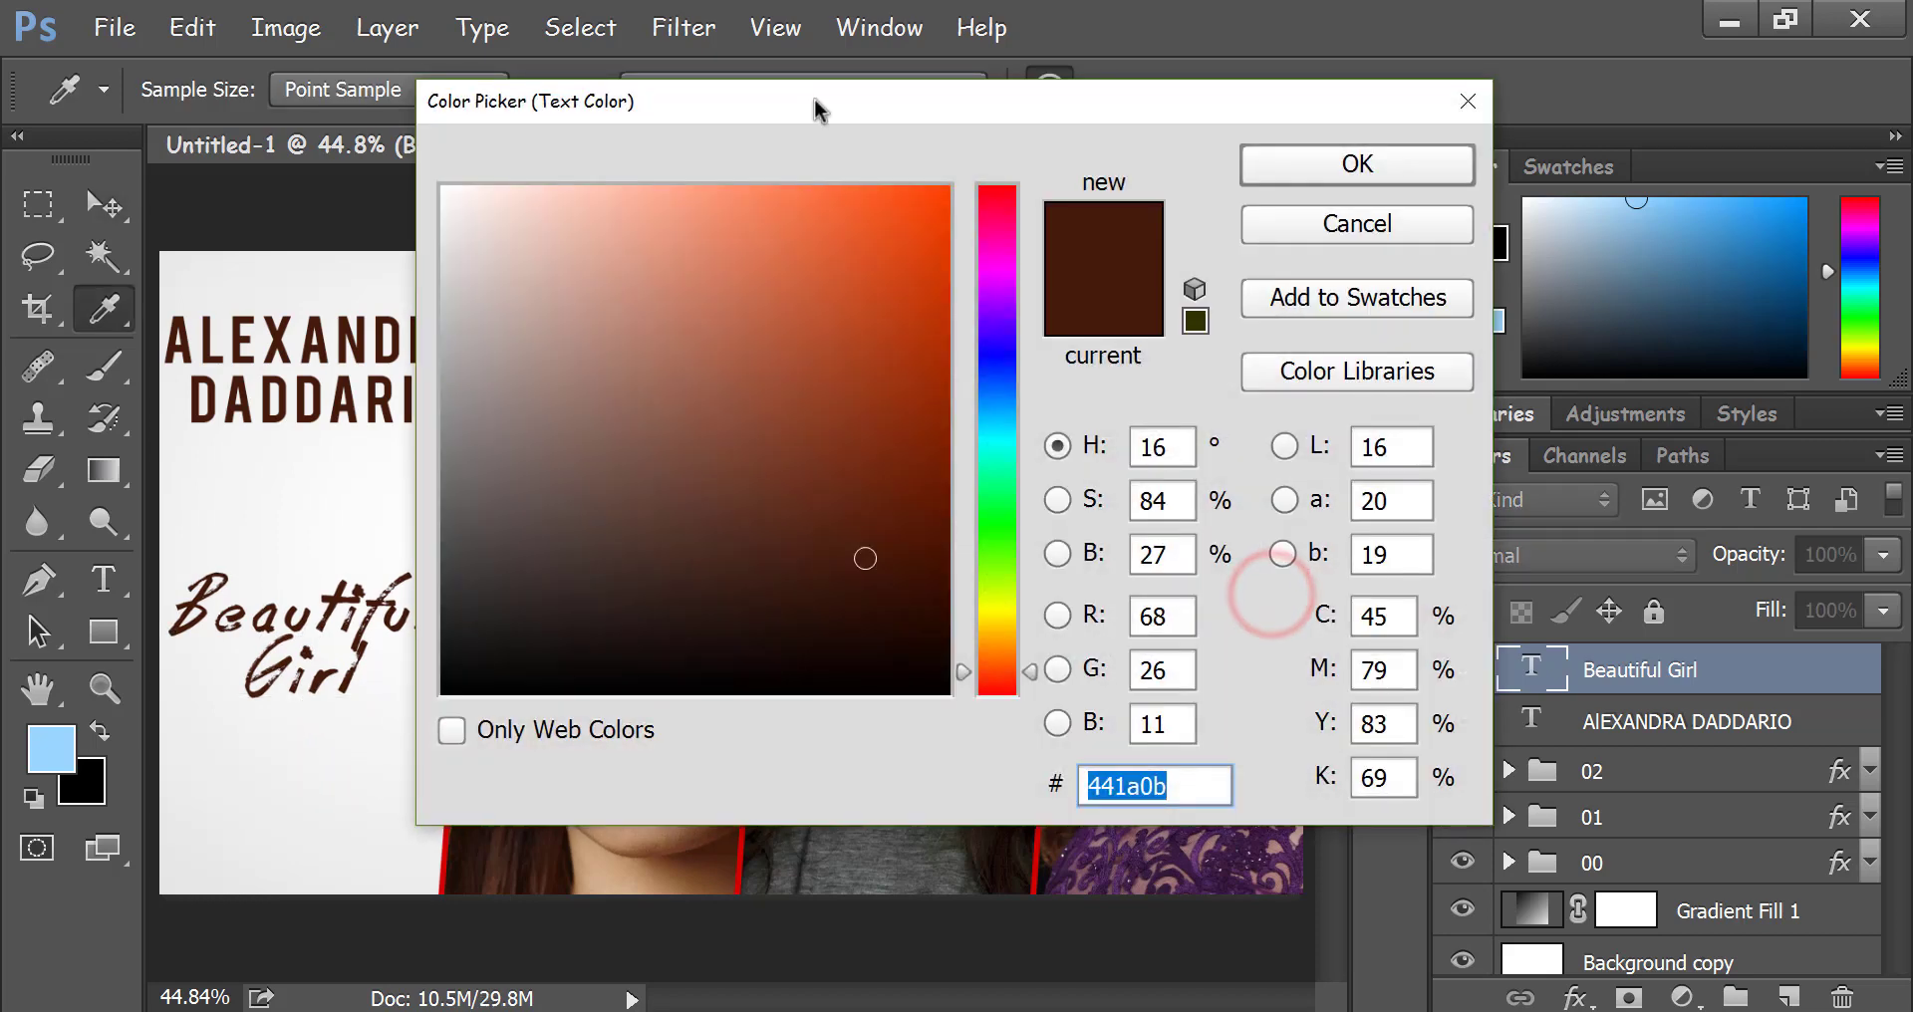
drag(817, 108, 1335, 124)
click(772, 495)
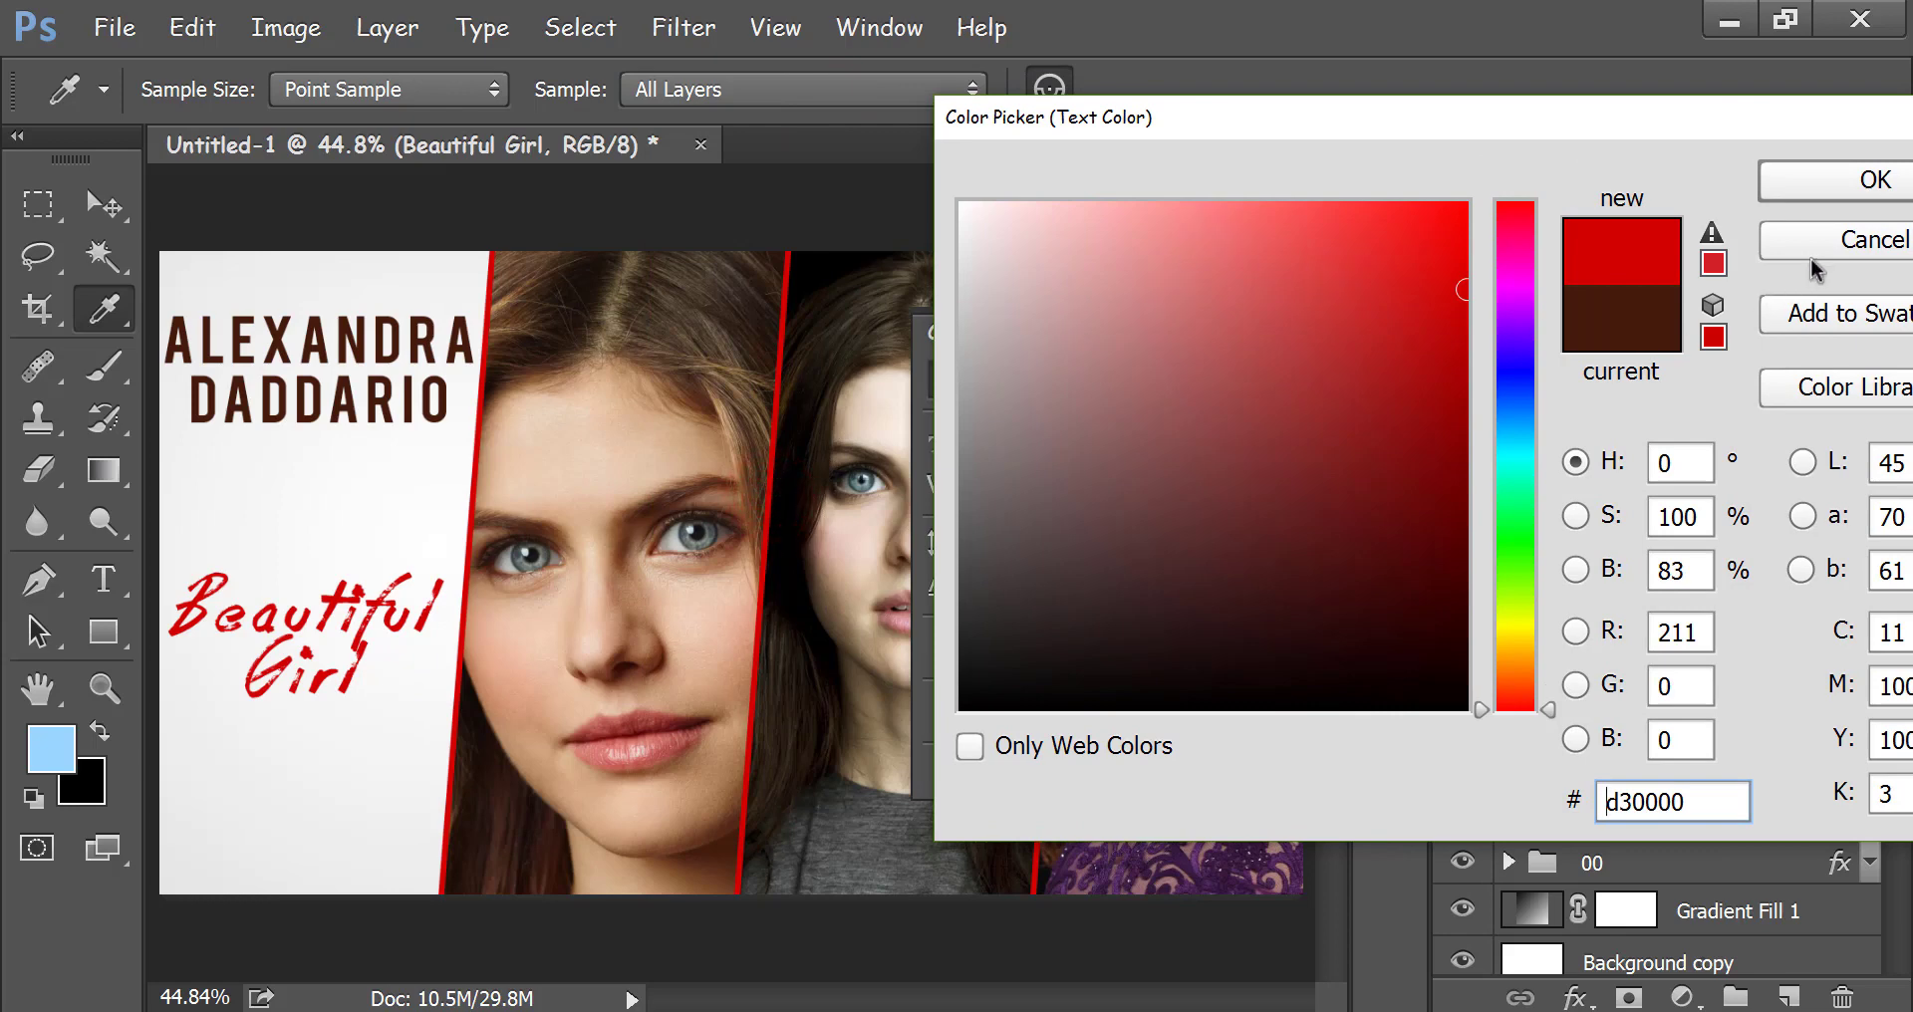
click(1841, 177)
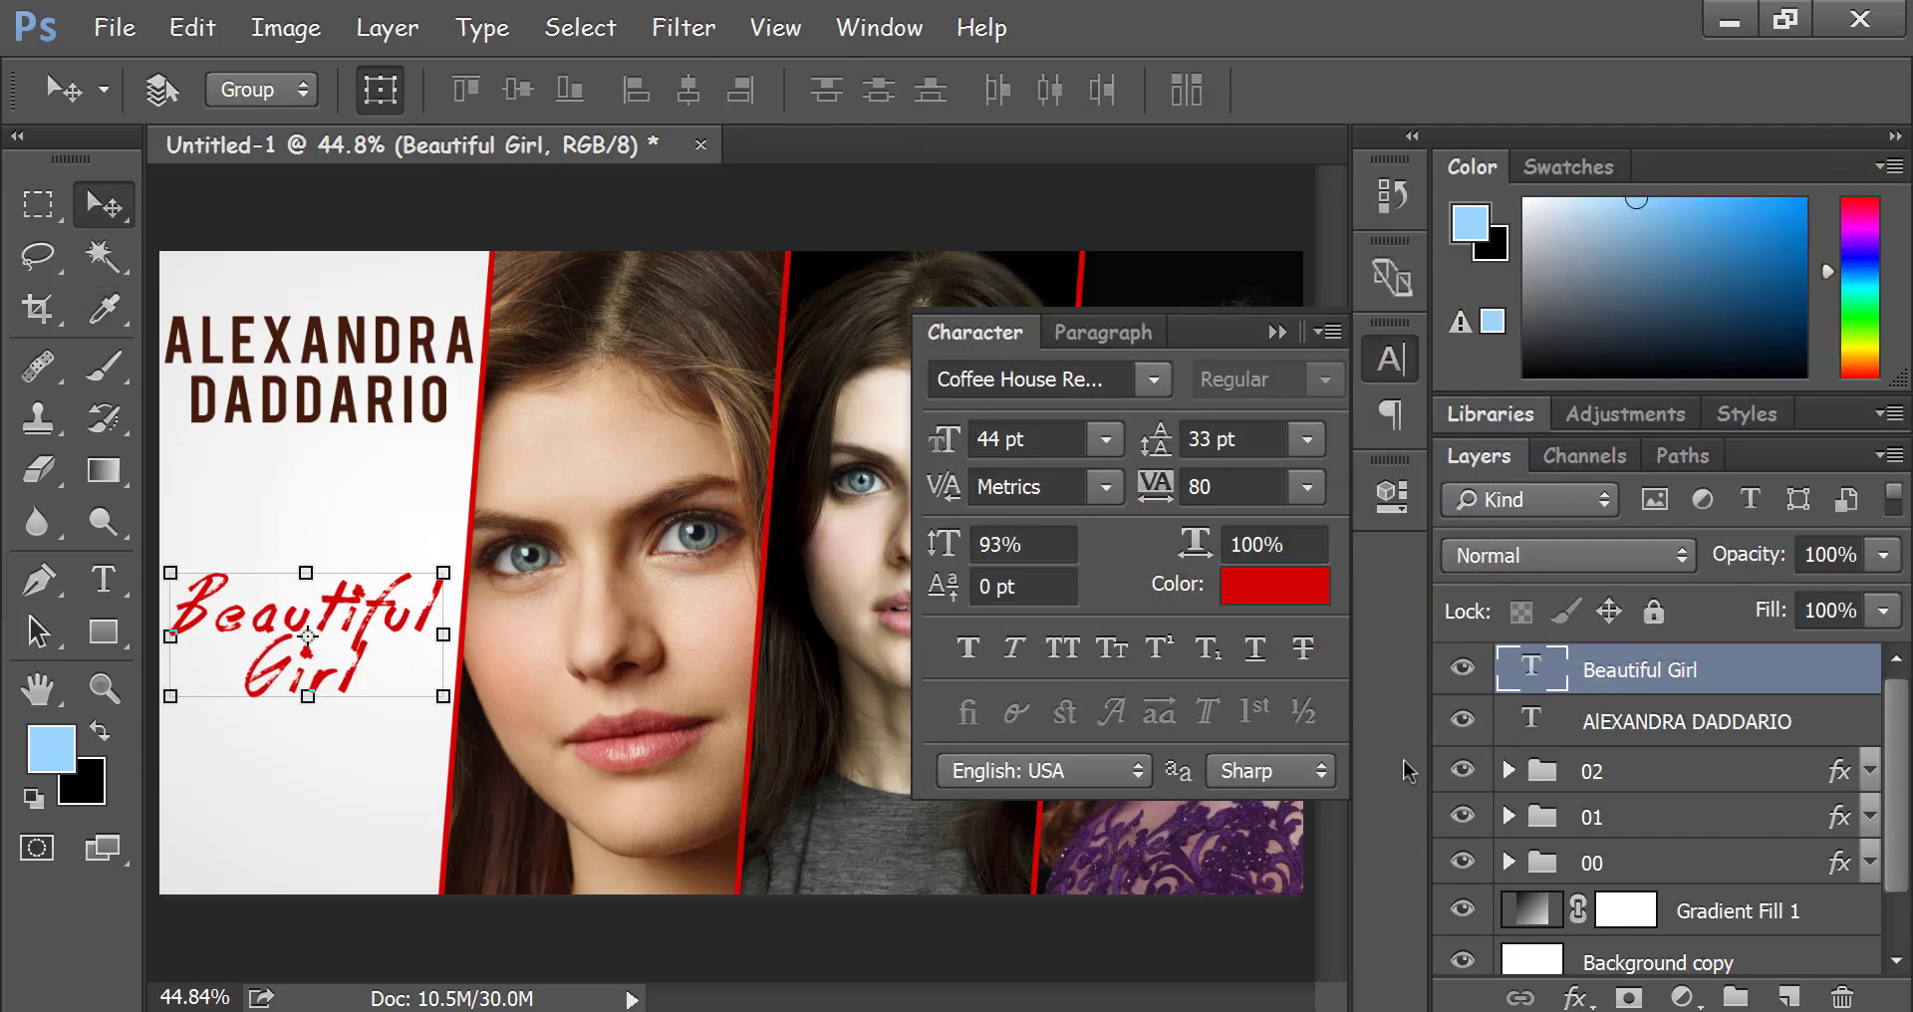
Step: Drag the ALEXANDRA DADDARIO title about 60 px lower and close the Character panel
click(1779, 721)
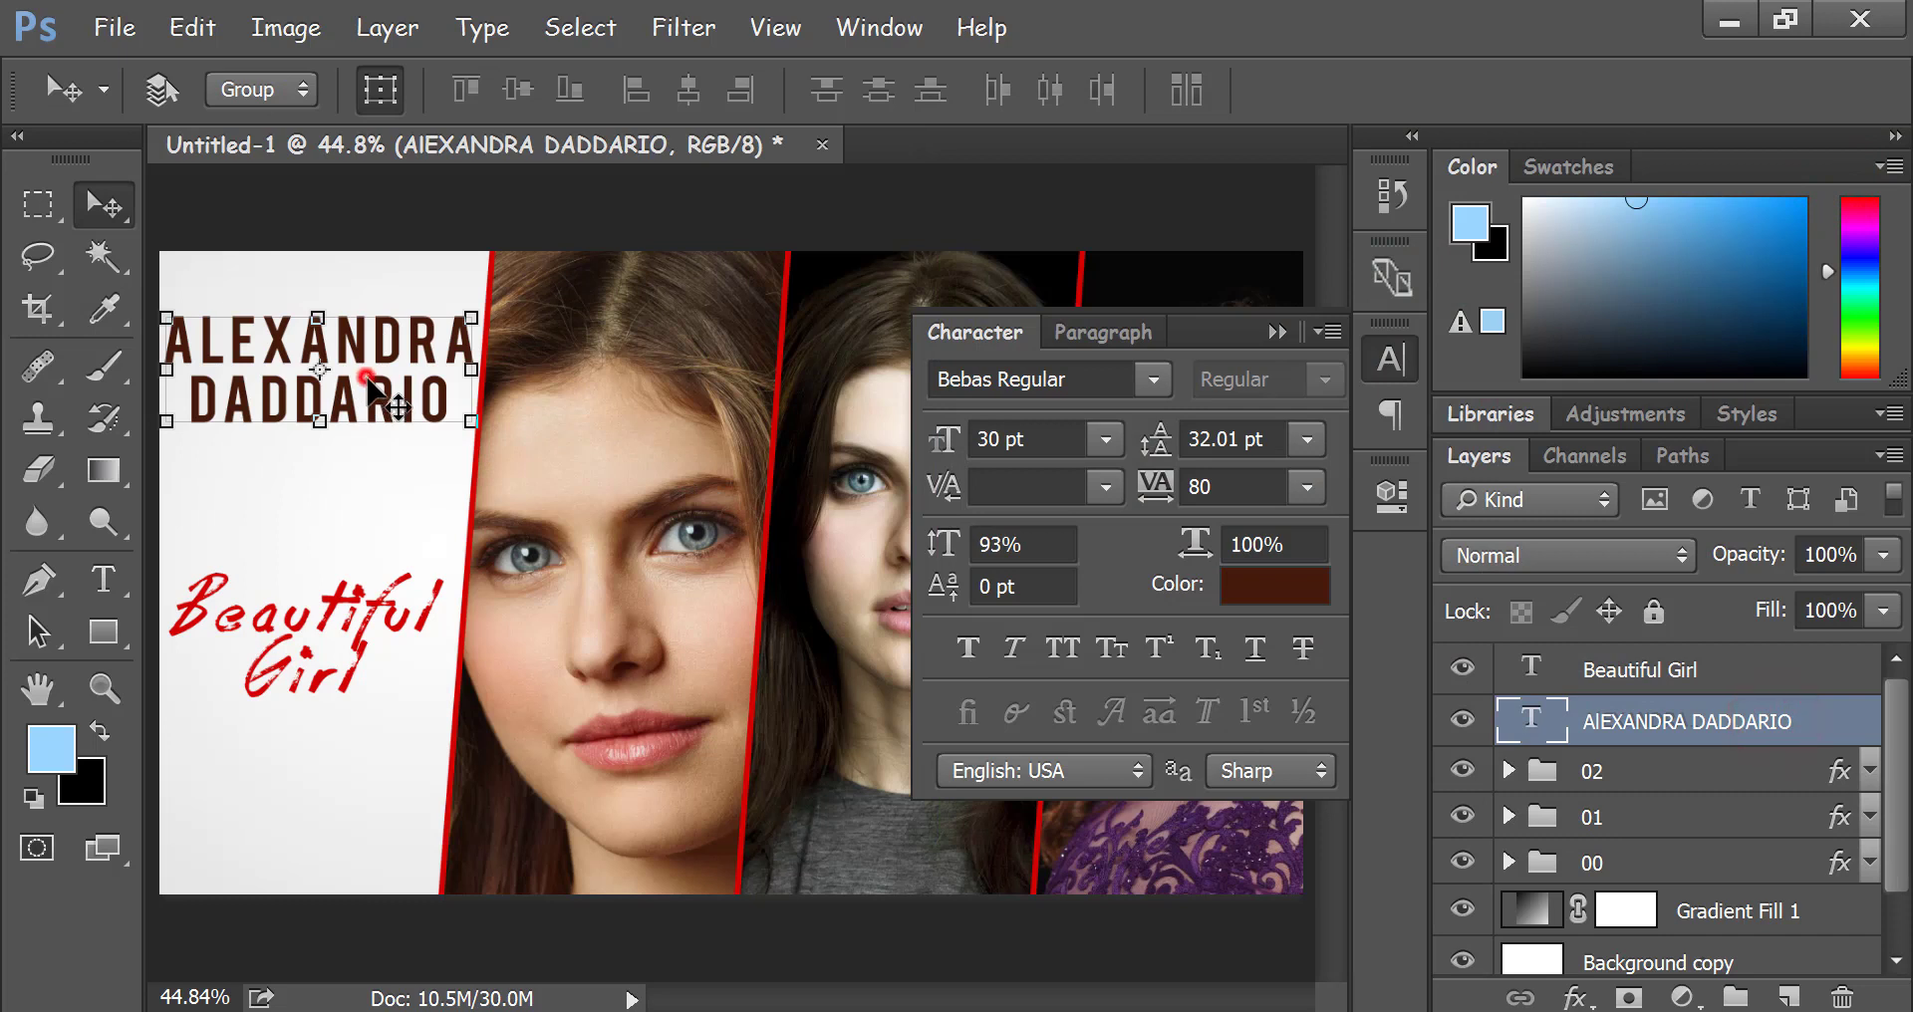
drag(367, 378, 368, 438)
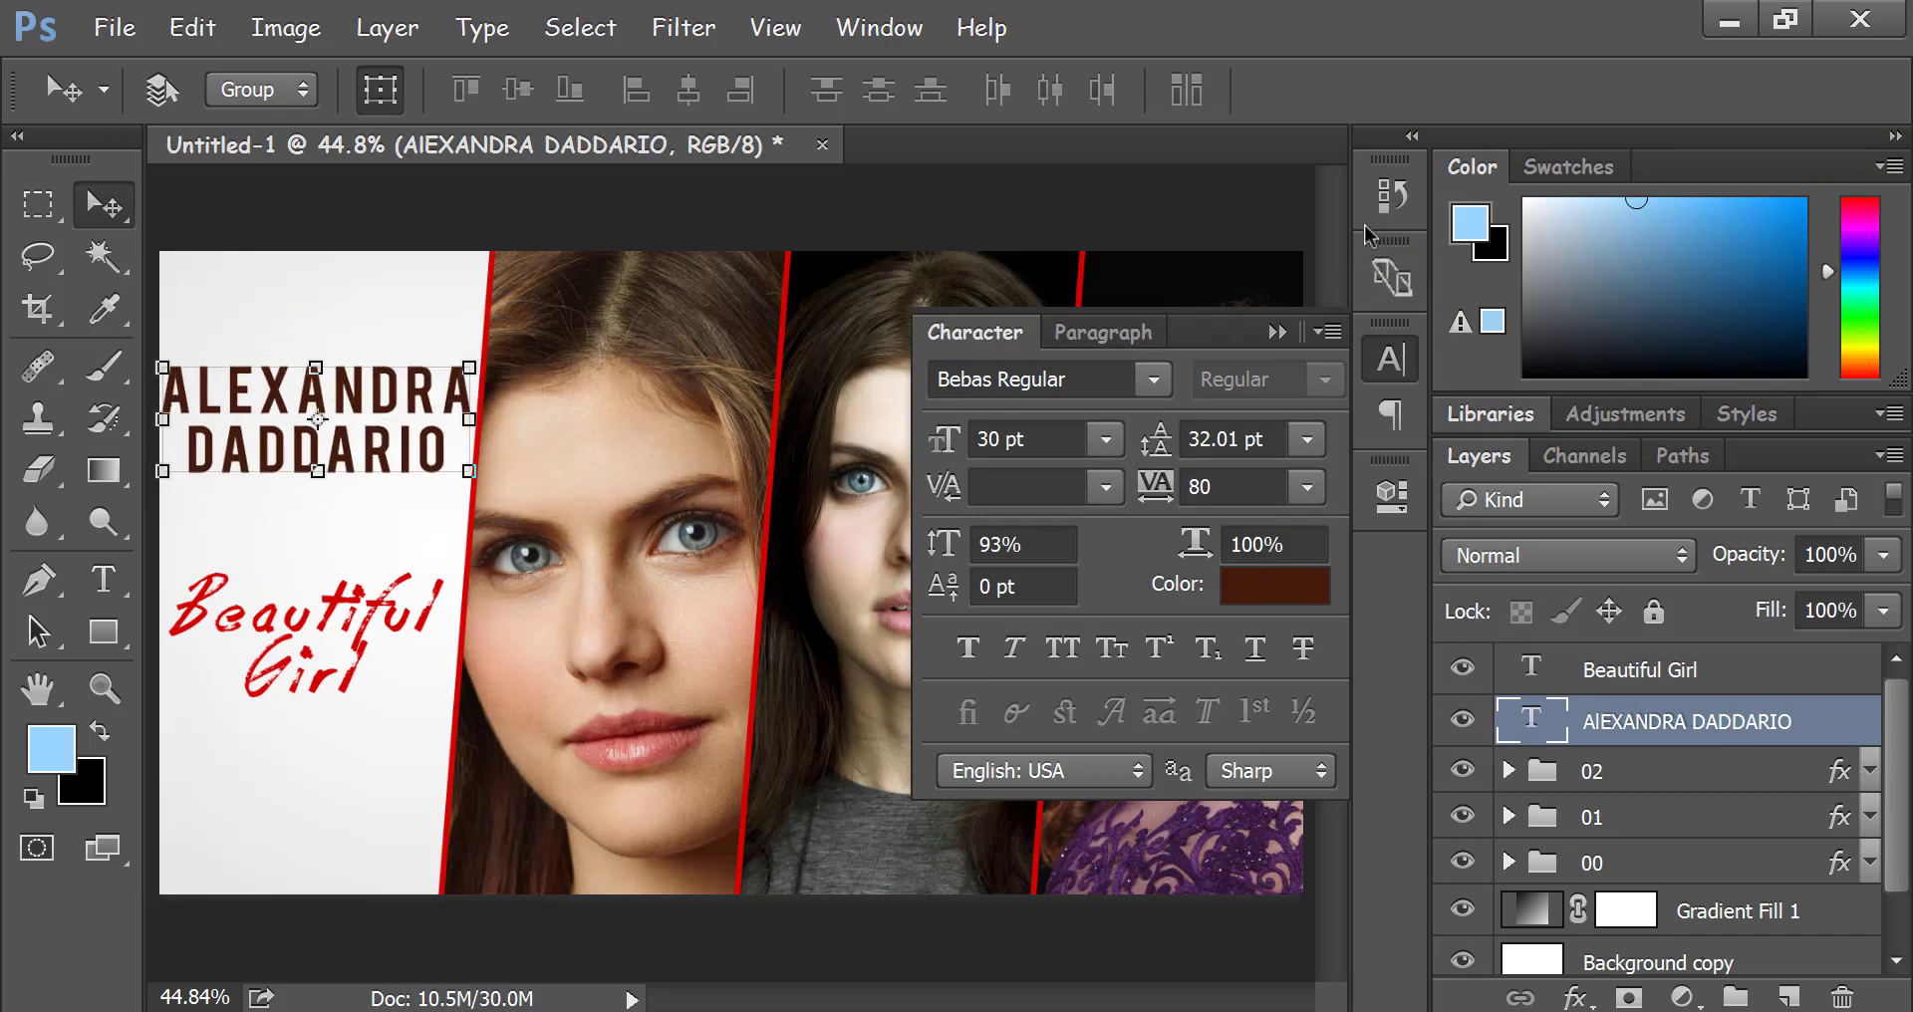
click(1391, 364)
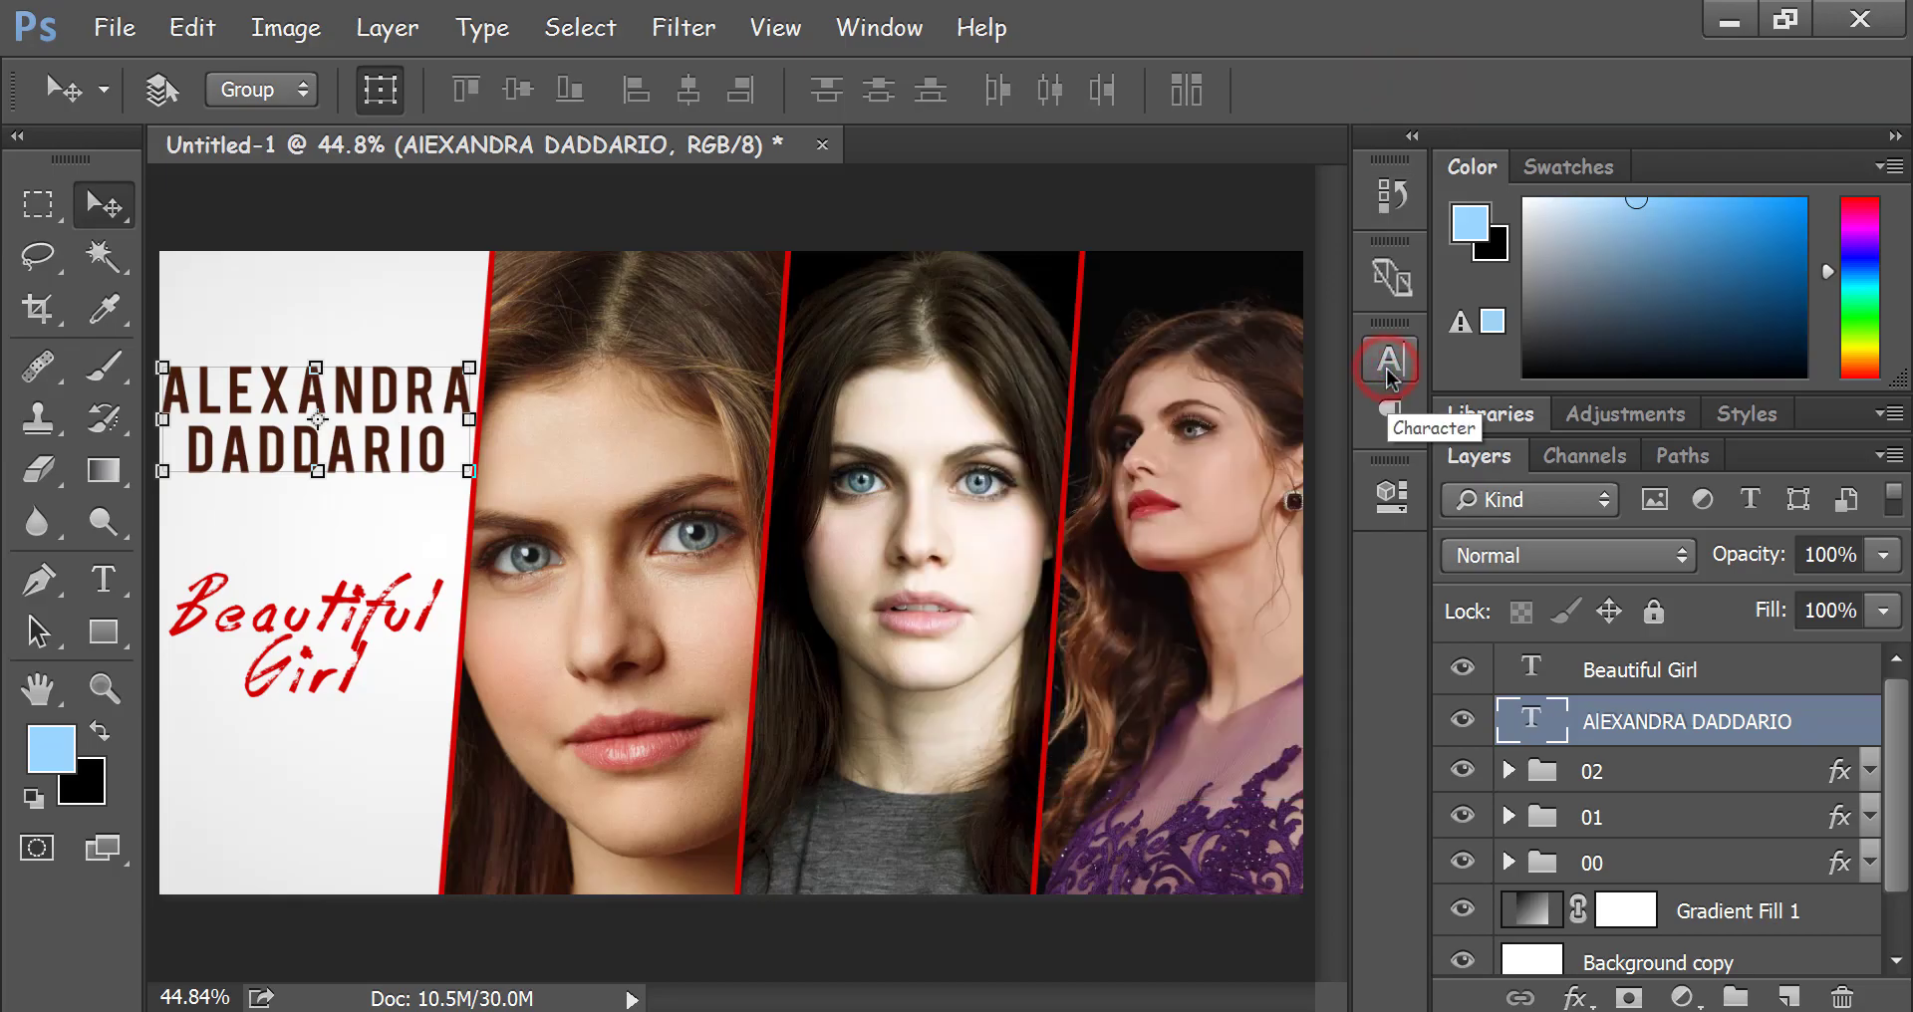